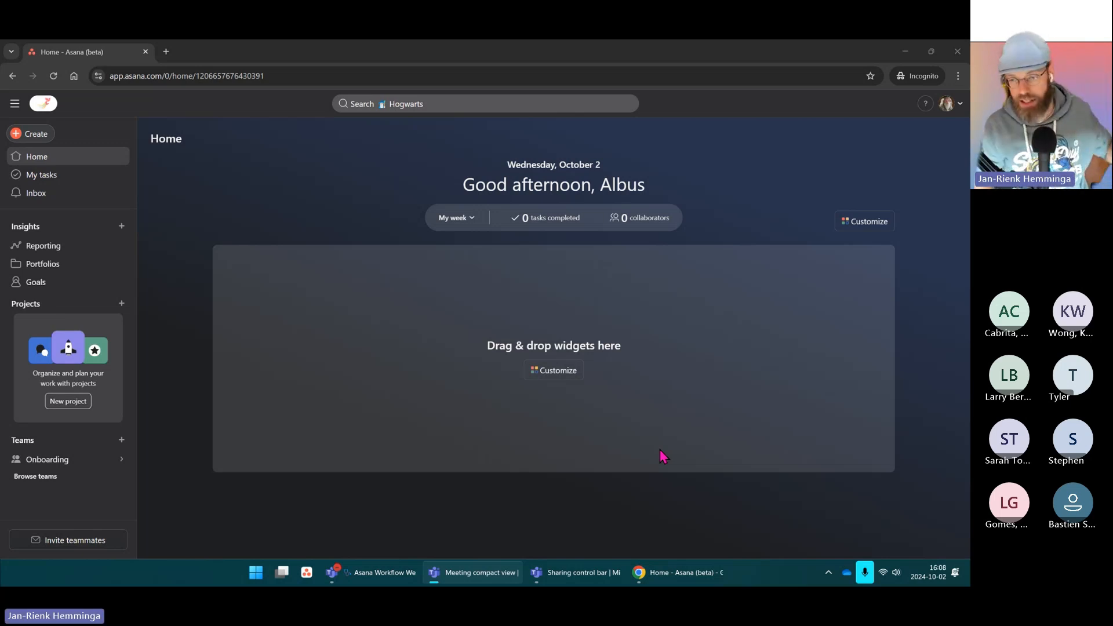
Step: Bring the Chrome window showing the Asana home page to the front
click(736, 155)
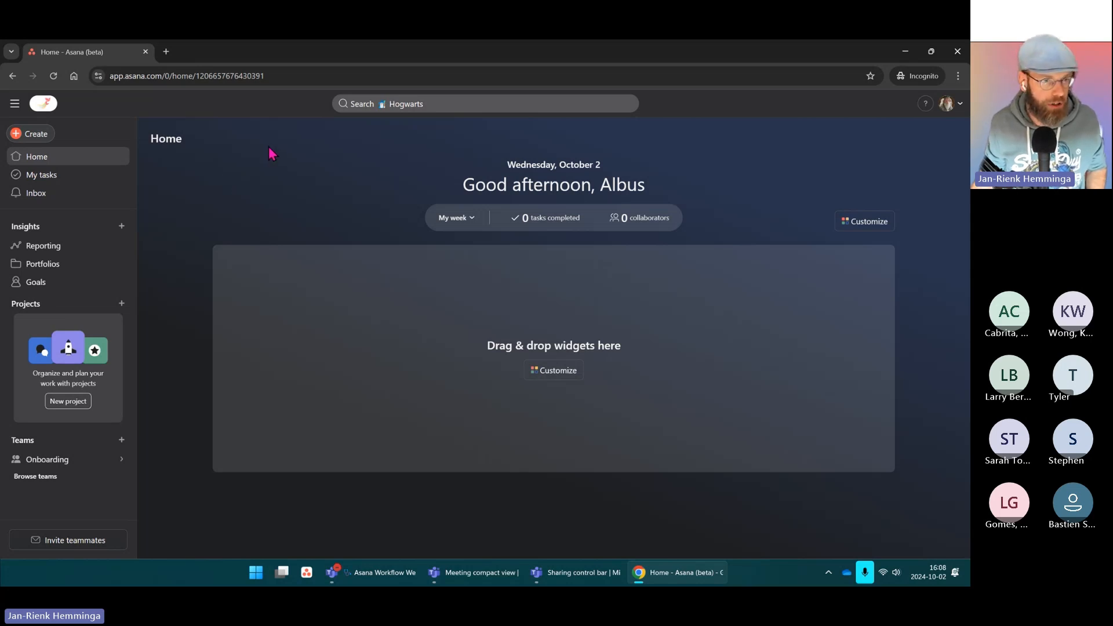
Step: Create a blank project named 'Workflow Wednesday' with Board as its default view
click(33, 136)
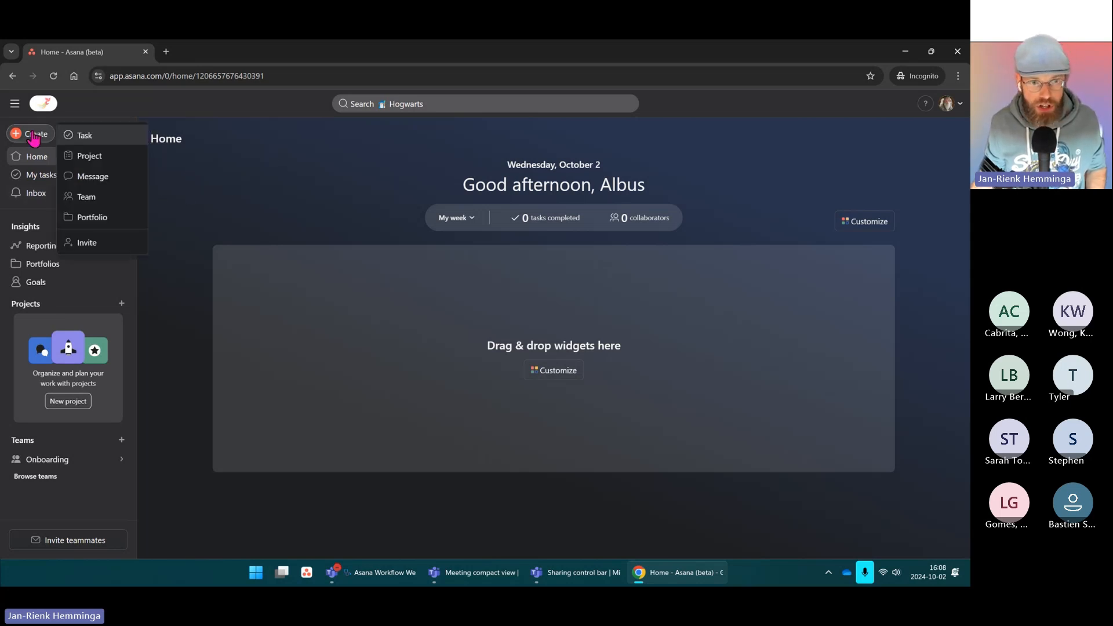
click(90, 157)
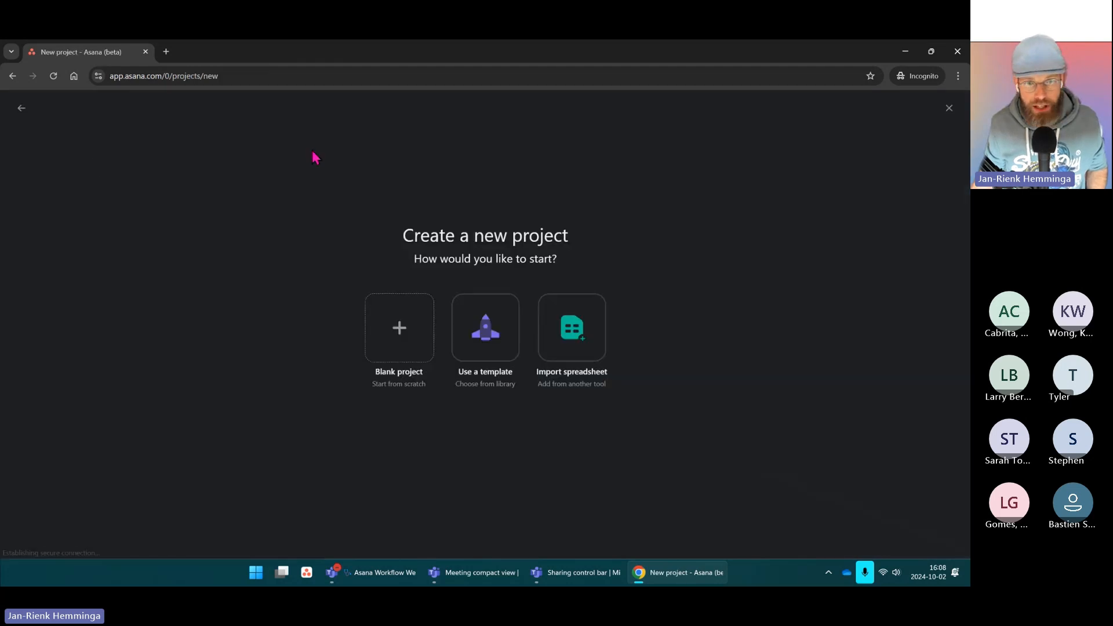
click(399, 326)
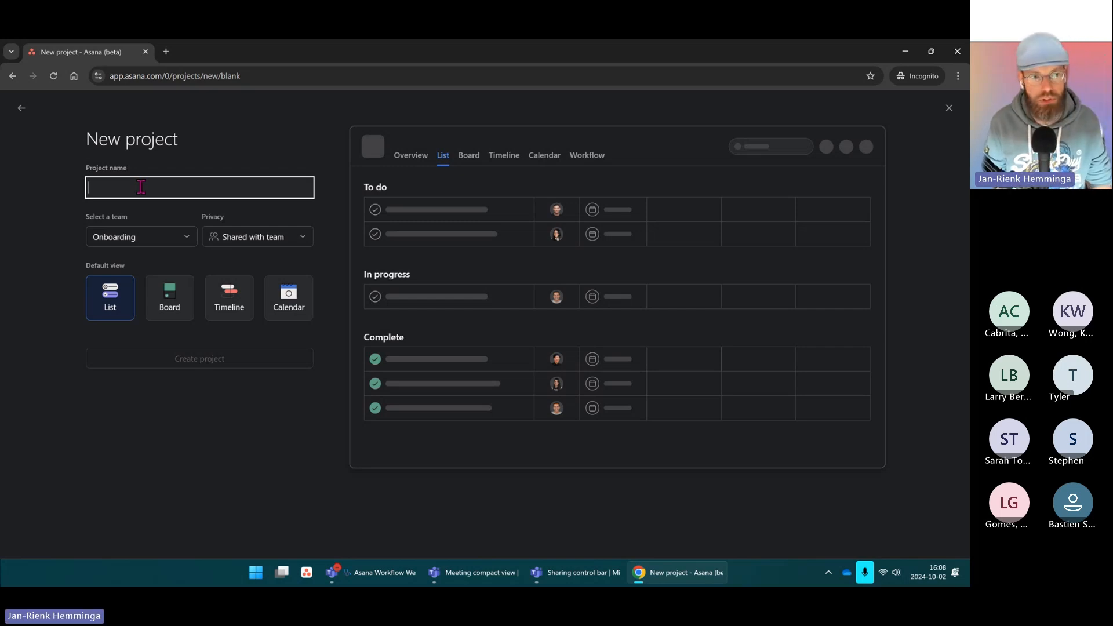
text(Workflo)
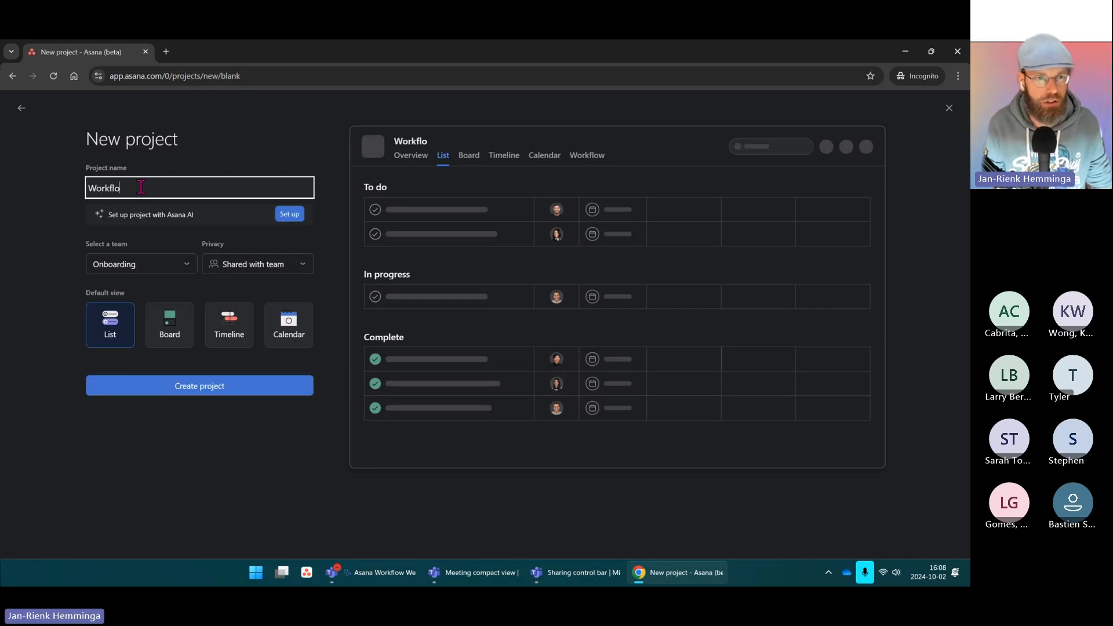
text(w :We)
key(BackSpace)
key(BackSpace)
key(BackSpace)
text(Wed)
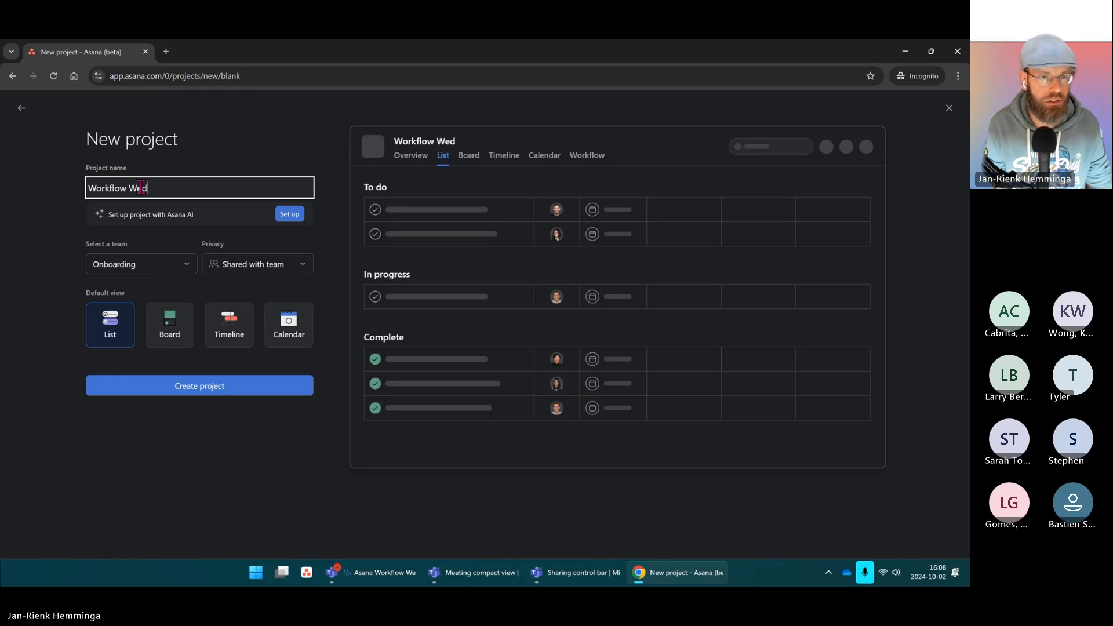
text(nesday)
click(255, 112)
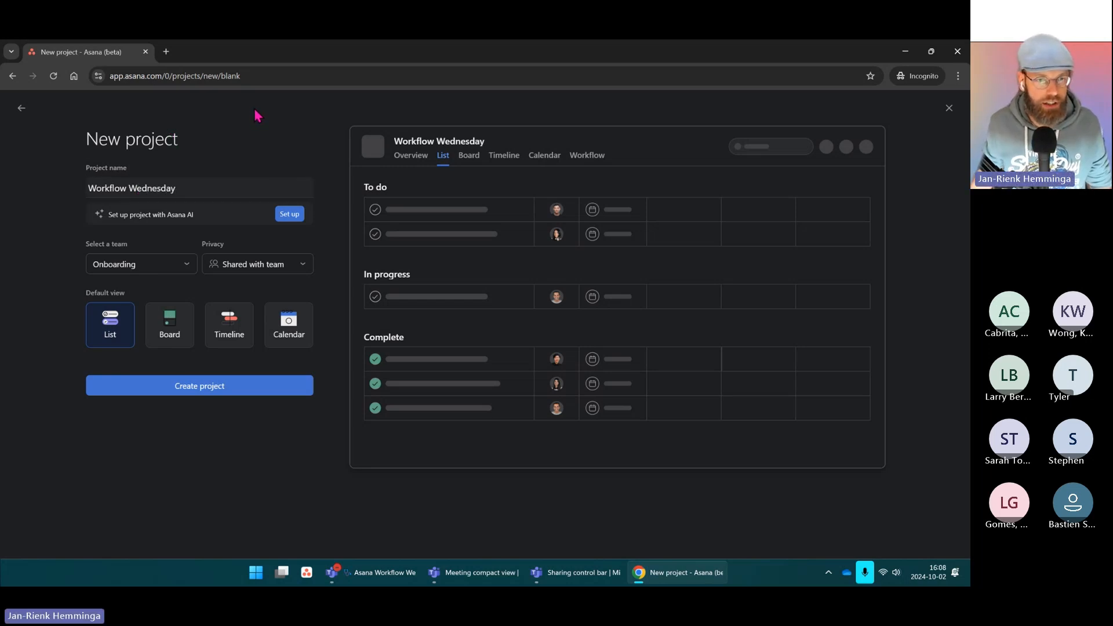
click(175, 322)
click(217, 389)
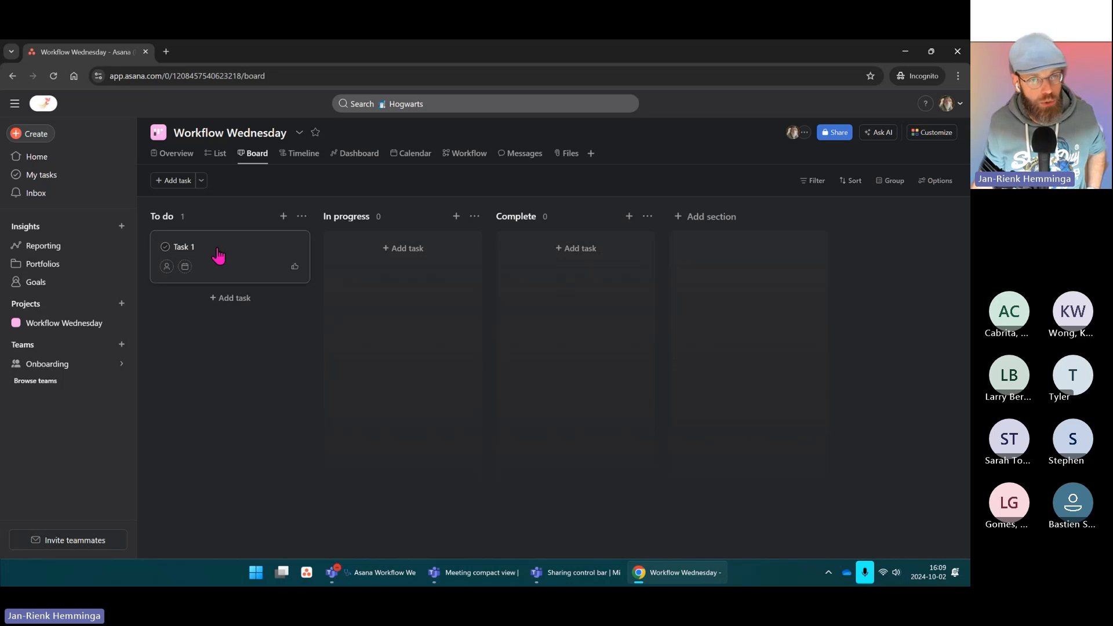
Step: Delete the placeholder Task 1 from the board, then check and close the Share settings
mouse_move(78, 366)
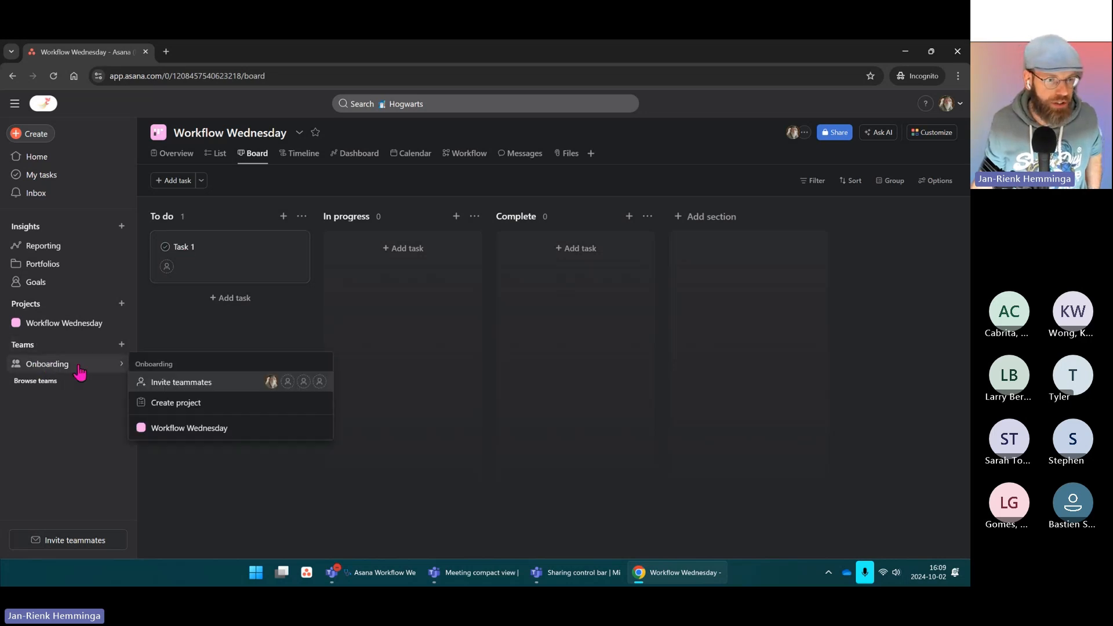
click(292, 248)
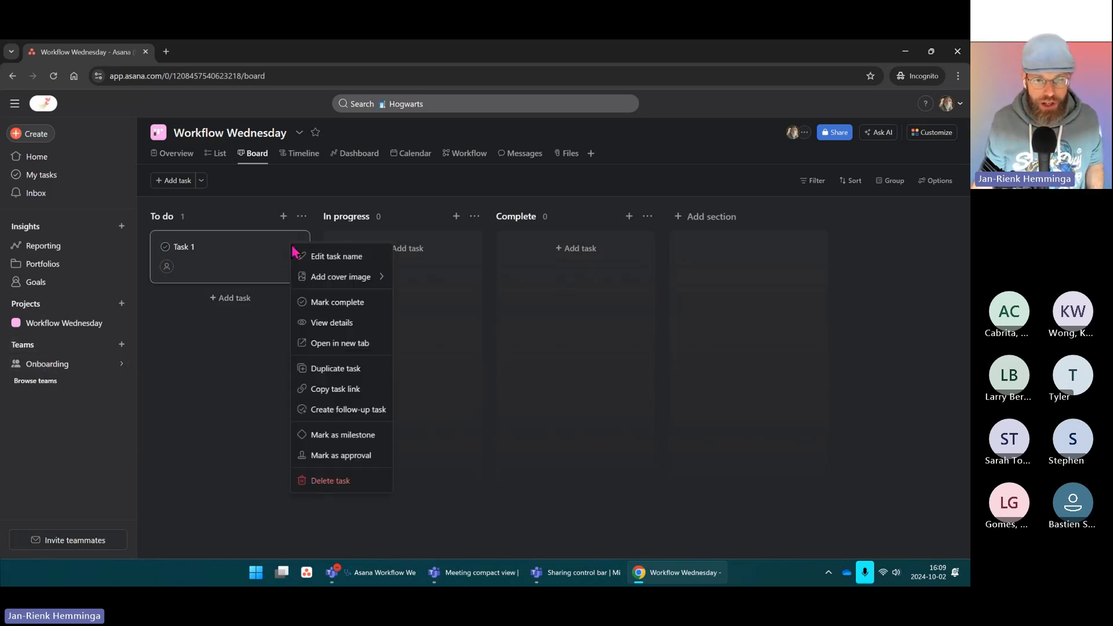
click(333, 481)
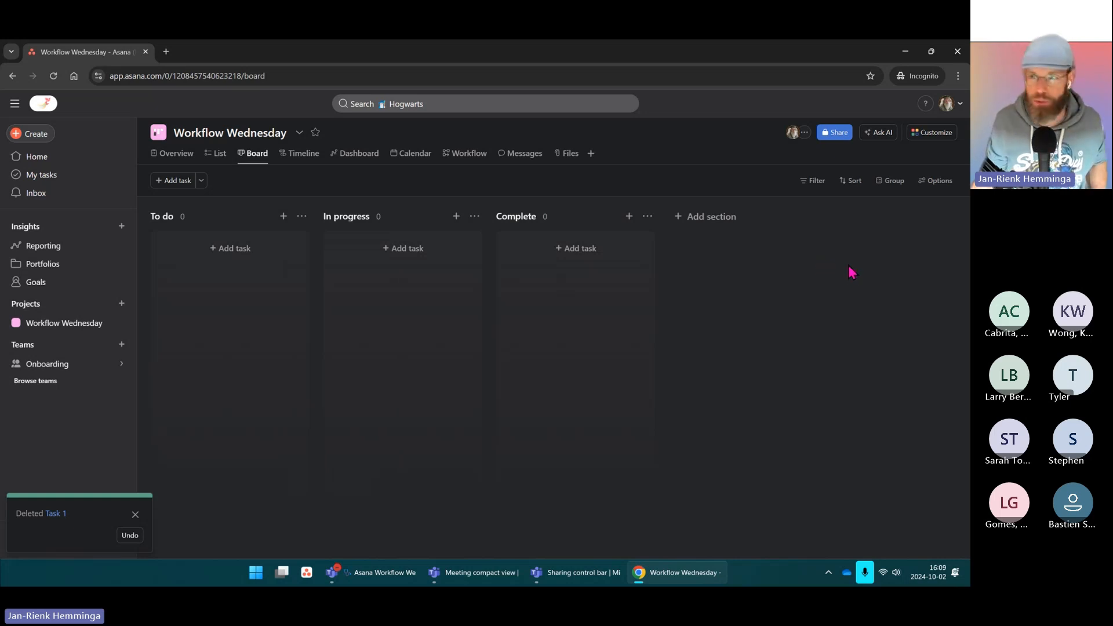
click(804, 133)
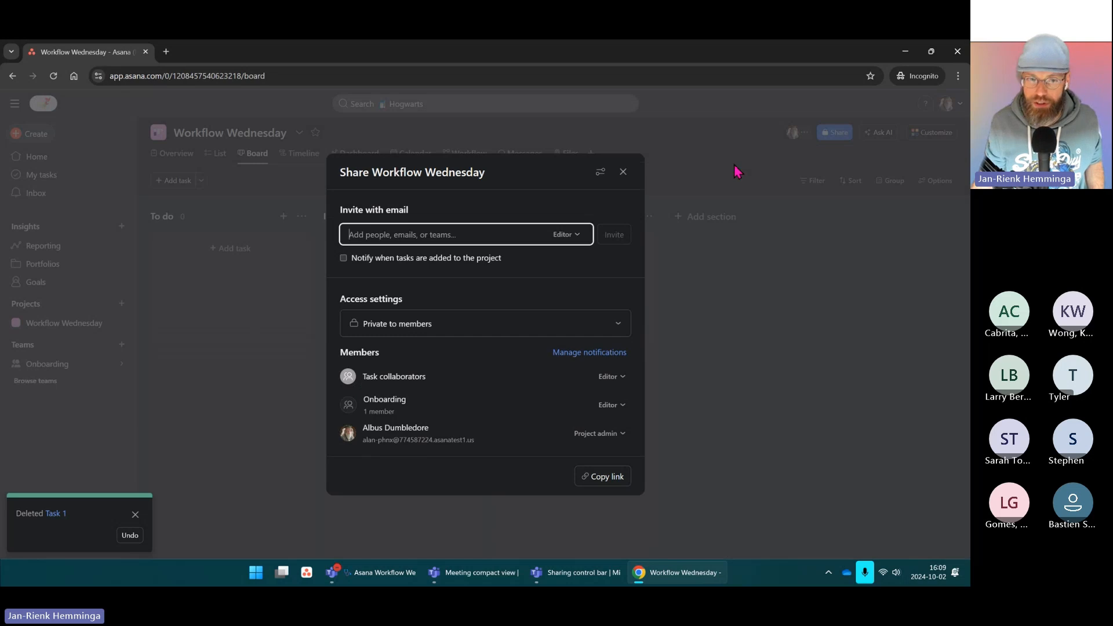
click(623, 172)
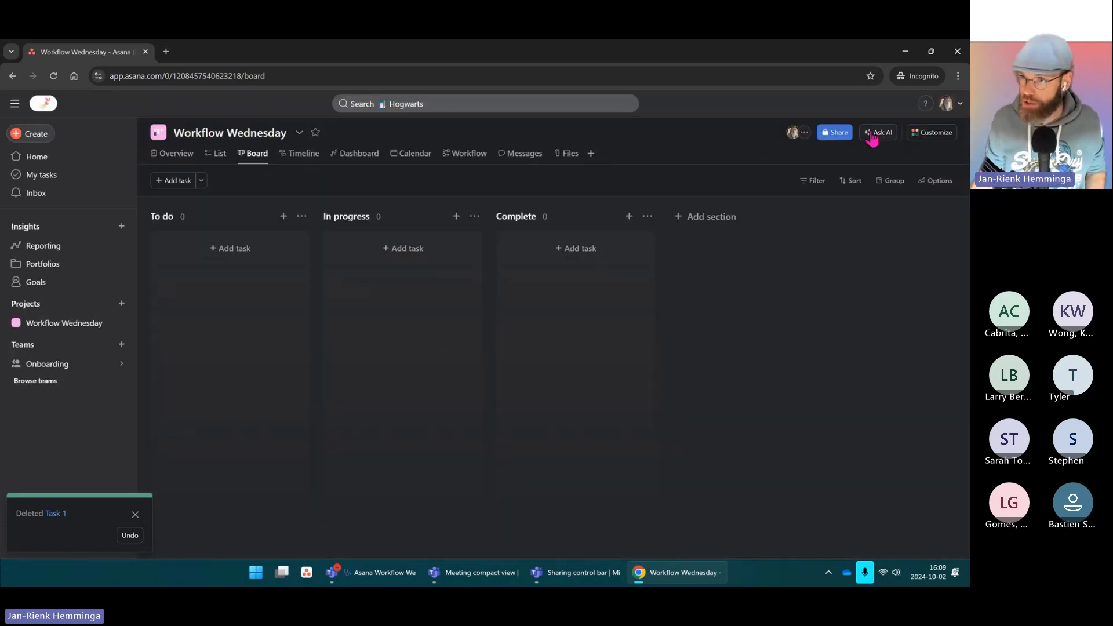
Step: Add a form to the project and route its submissions to the To do section
click(942, 136)
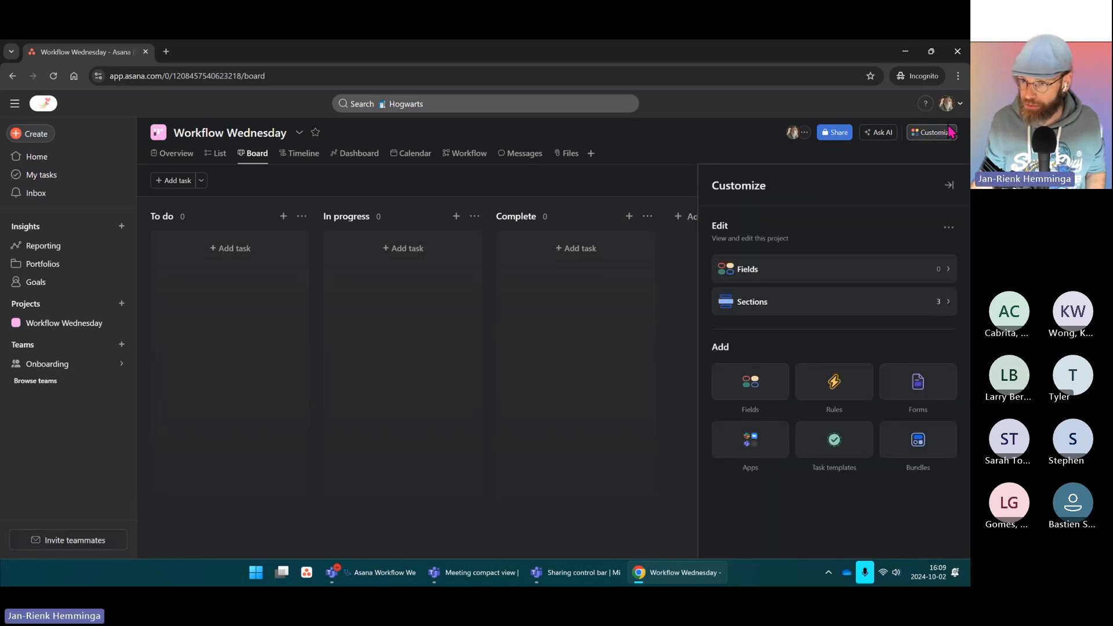
click(919, 387)
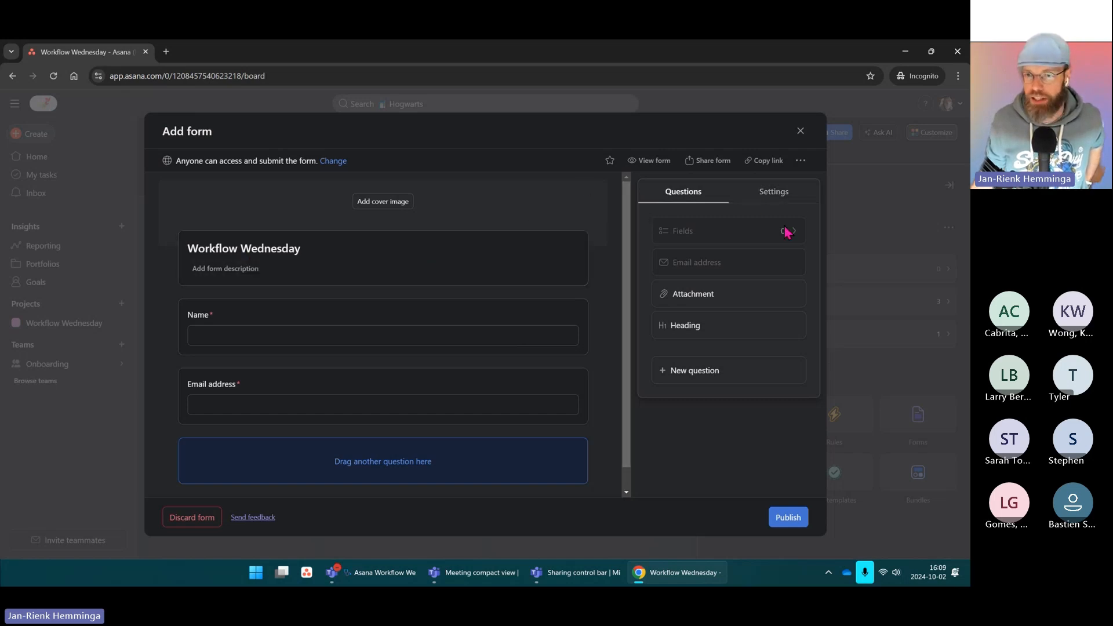
click(780, 195)
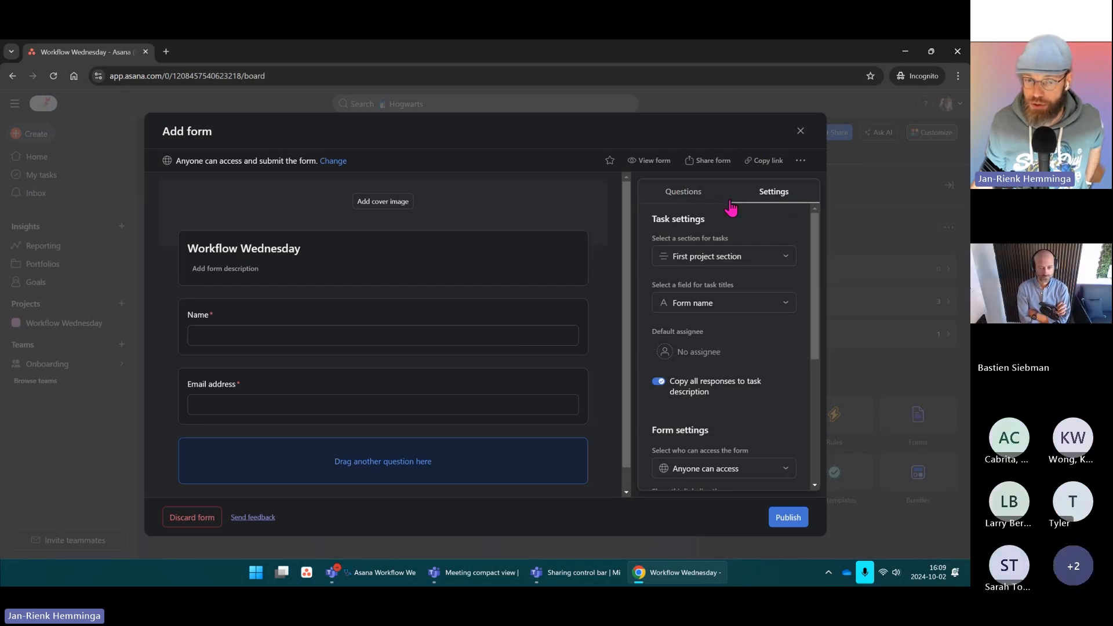
scroll(800, 240, down, 2)
scroll(806, 241, up, 2)
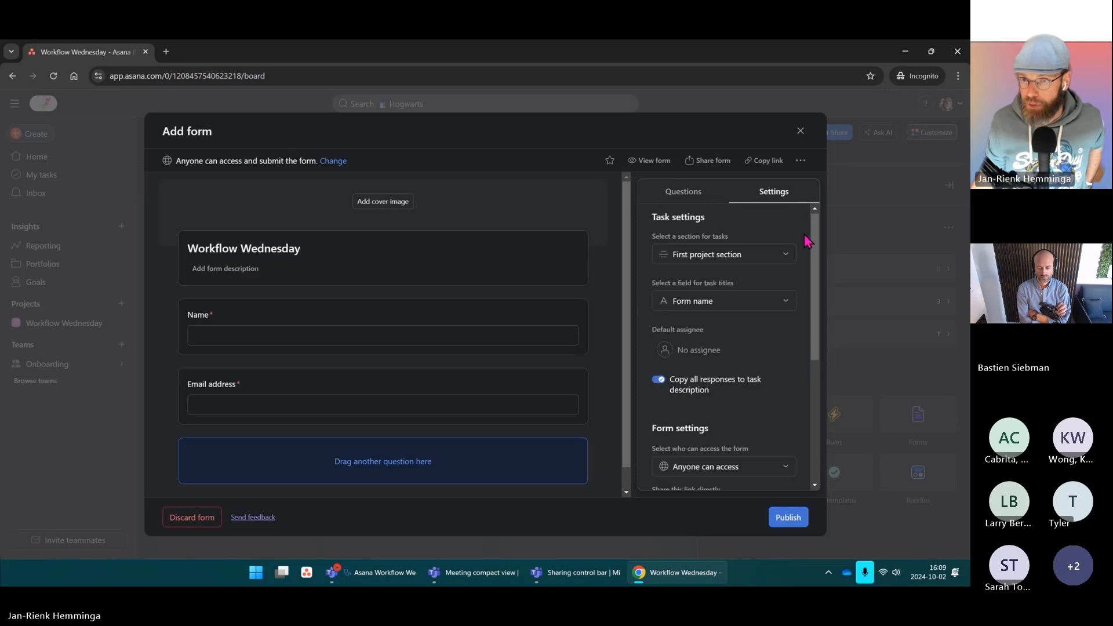
click(789, 261)
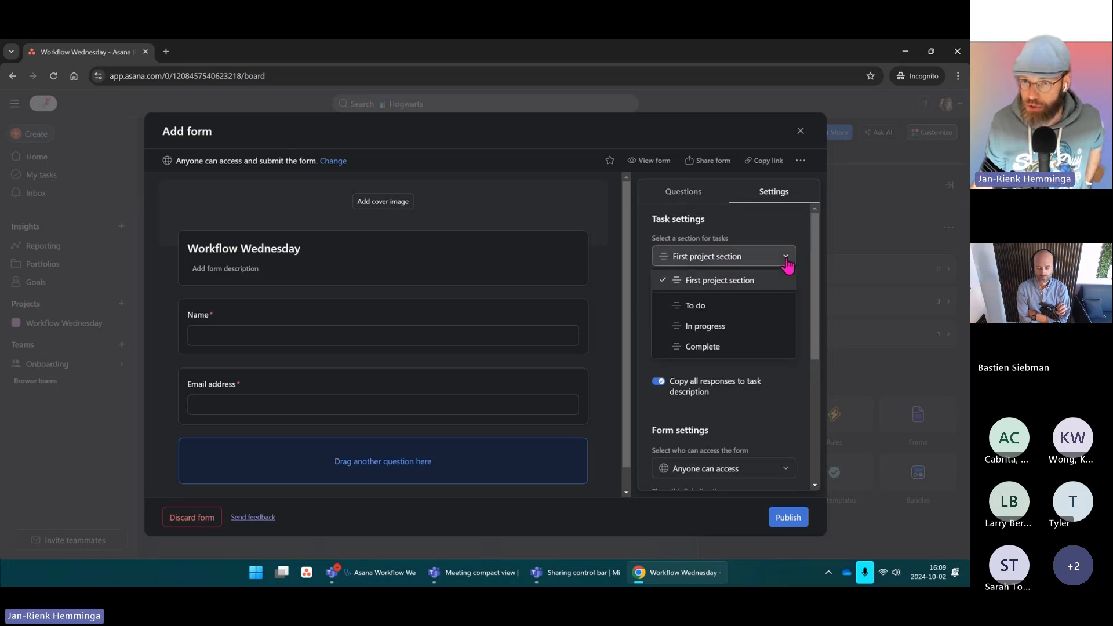
click(695, 307)
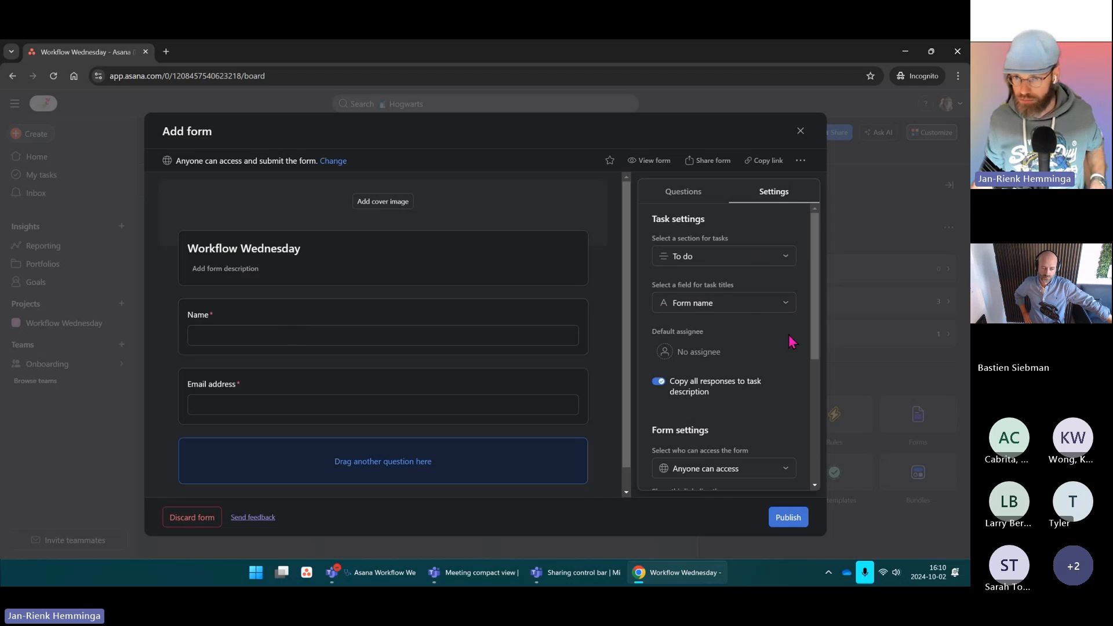
Step: Publish the form and dismiss the Share form prompt
scroll(740, 324, down, 2)
scroll(740, 323, up, 2)
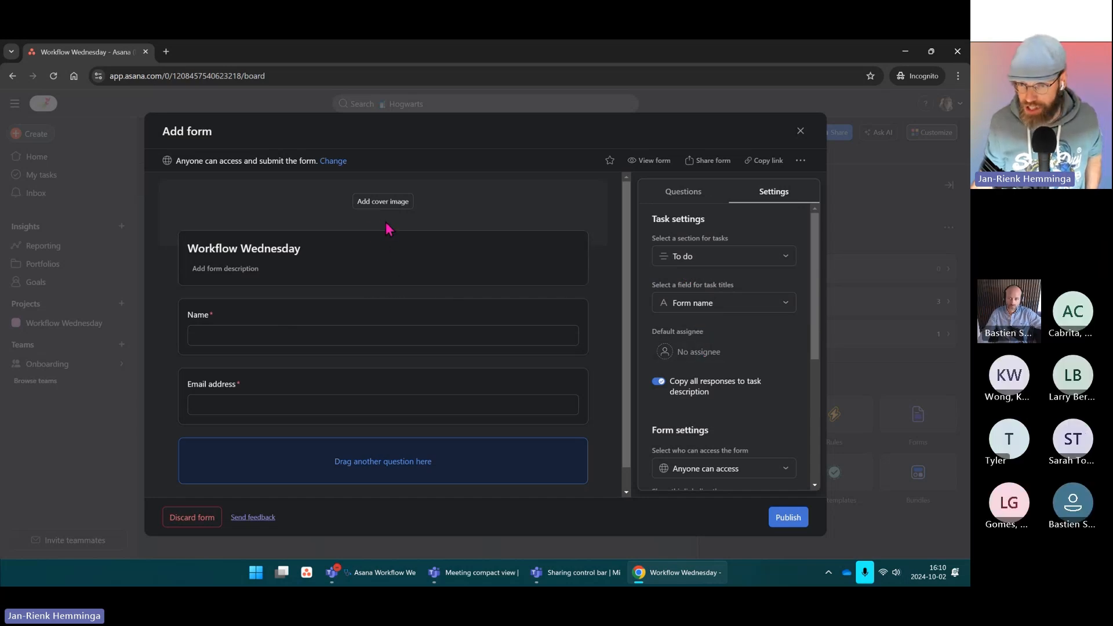
scroll(745, 353, down, 3)
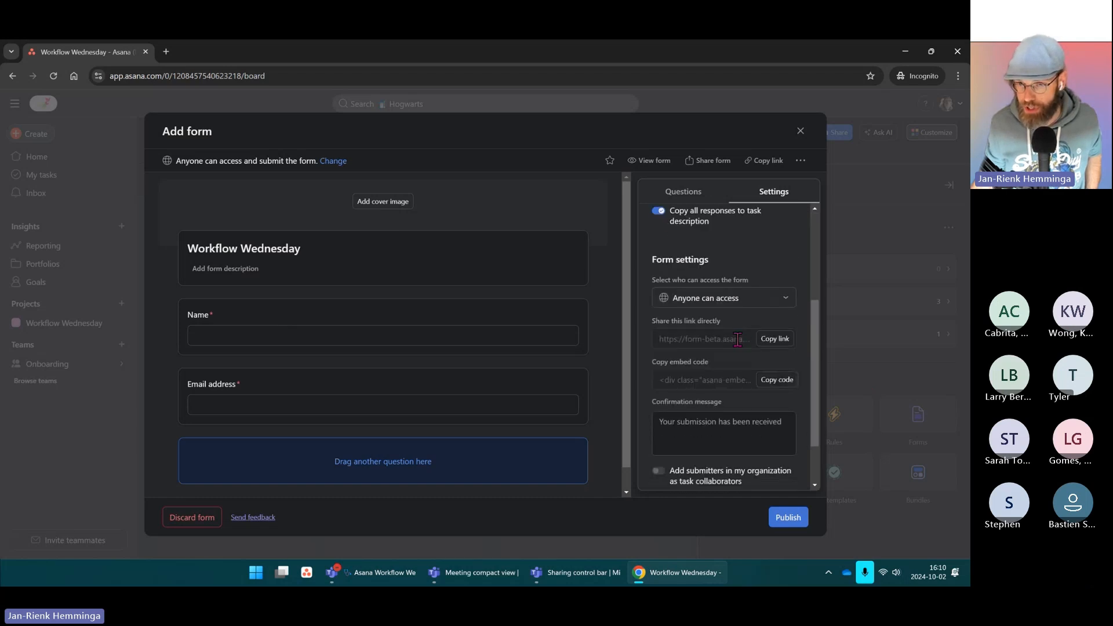
scroll(737, 339, up, 2)
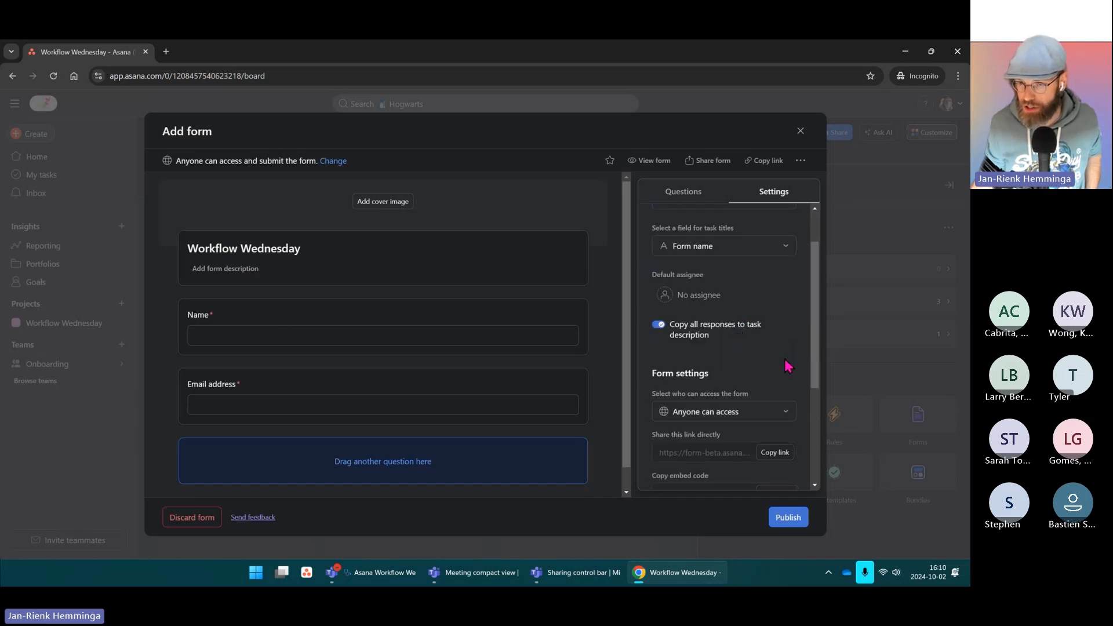
scroll(796, 367, down, 3)
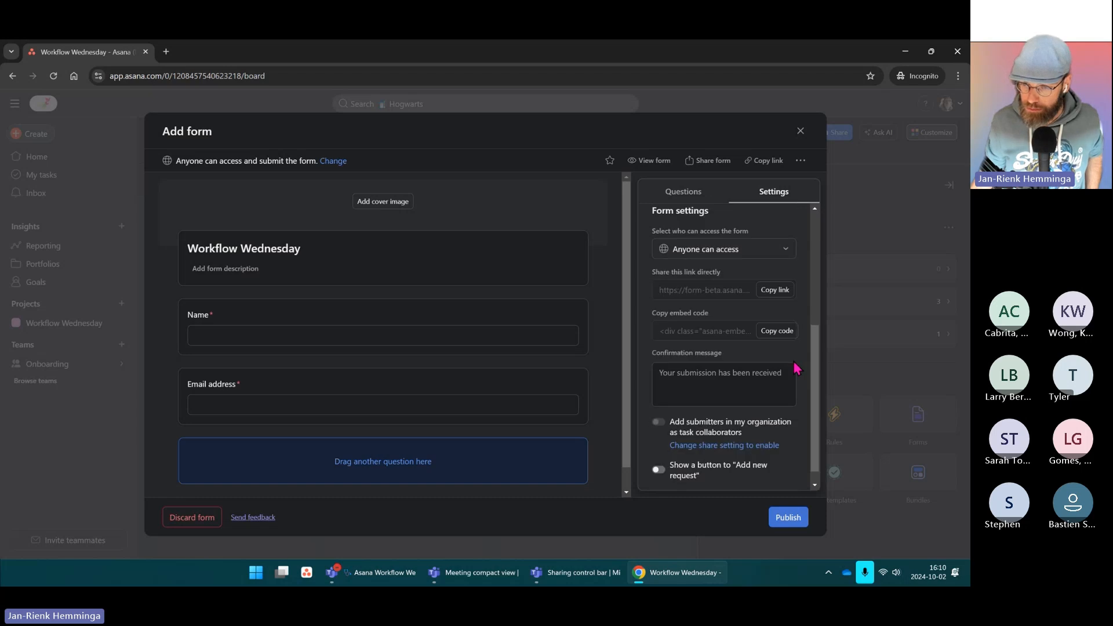
click(788, 517)
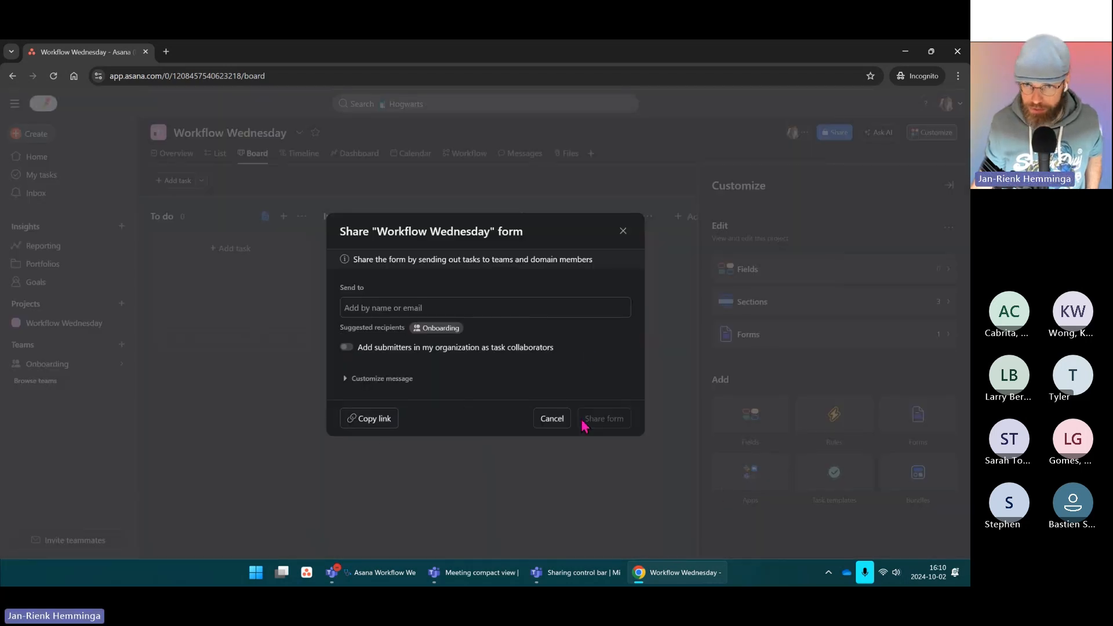
click(626, 234)
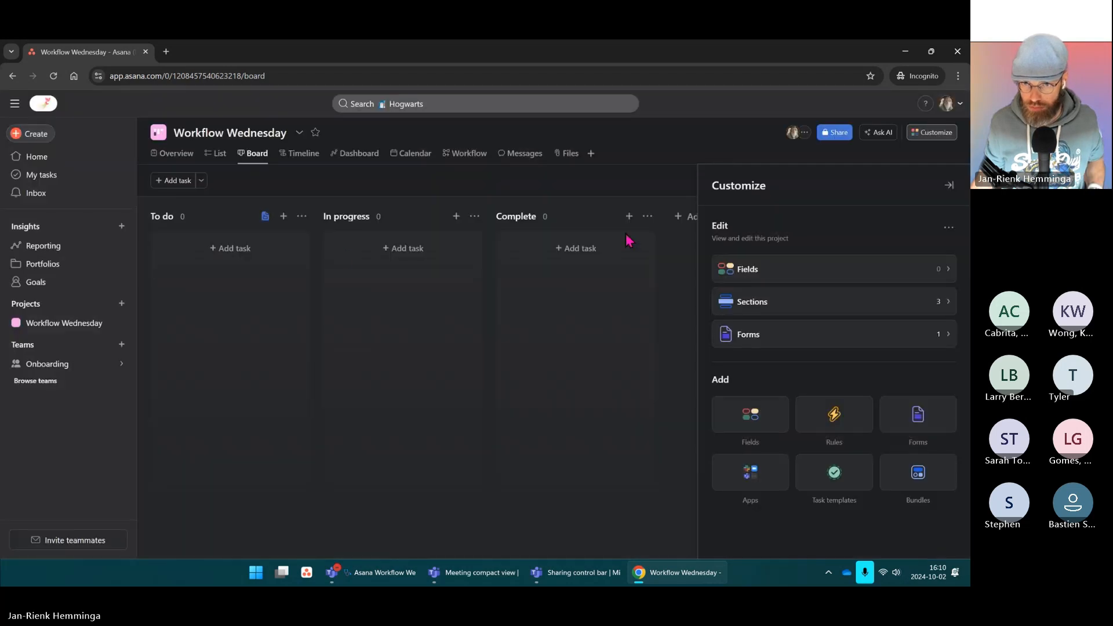
Step: Create a single-select custom field 'Assignee field' with options Albus and Harry
click(600, 125)
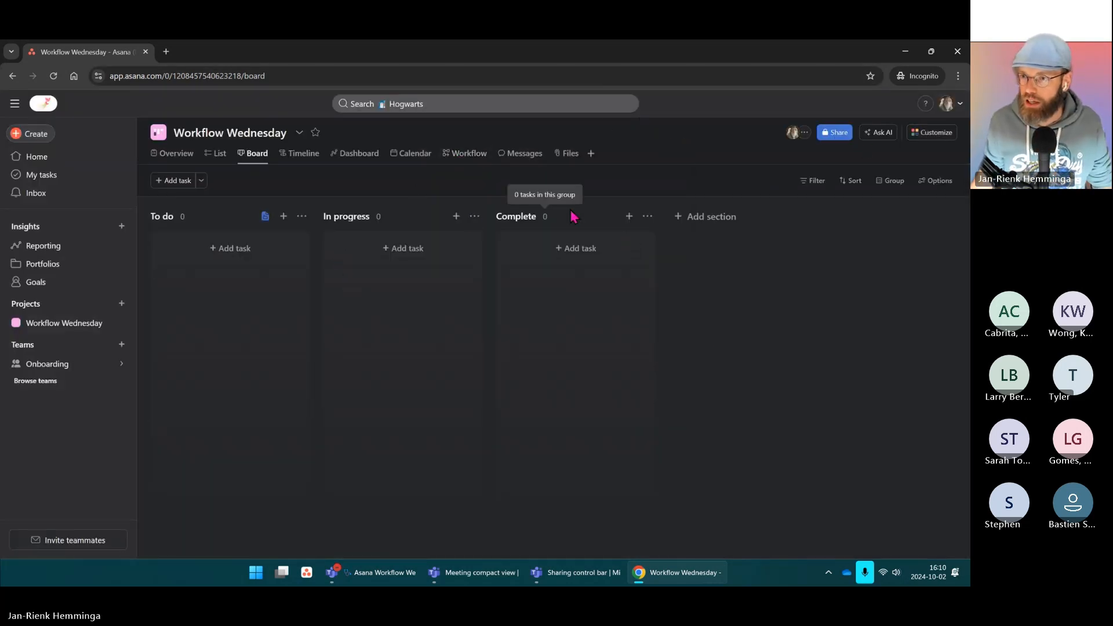
click(939, 139)
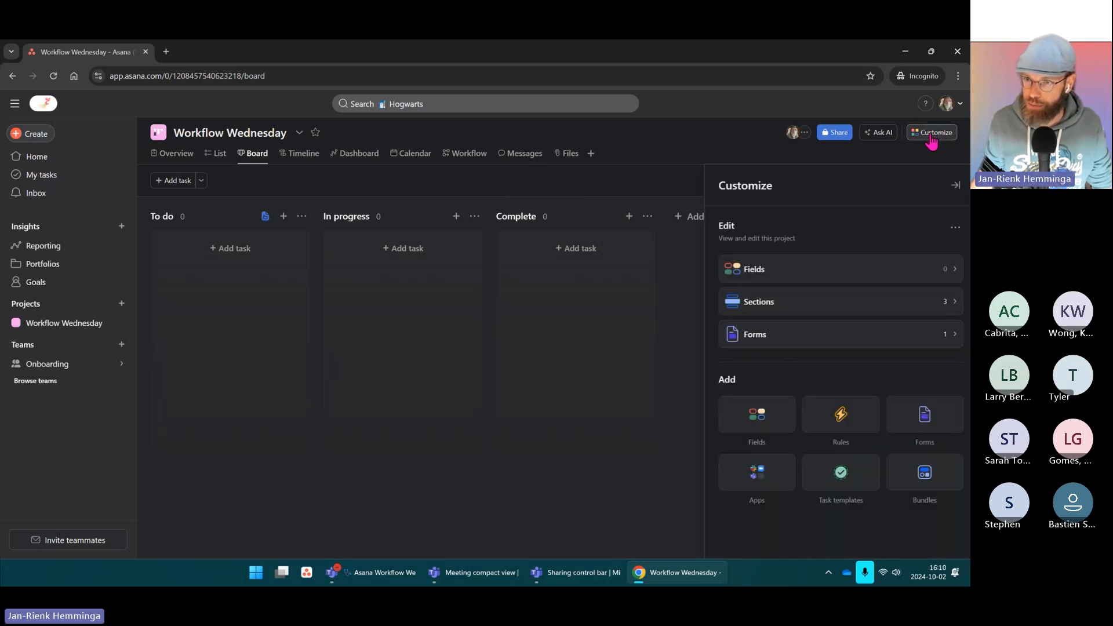
click(831, 274)
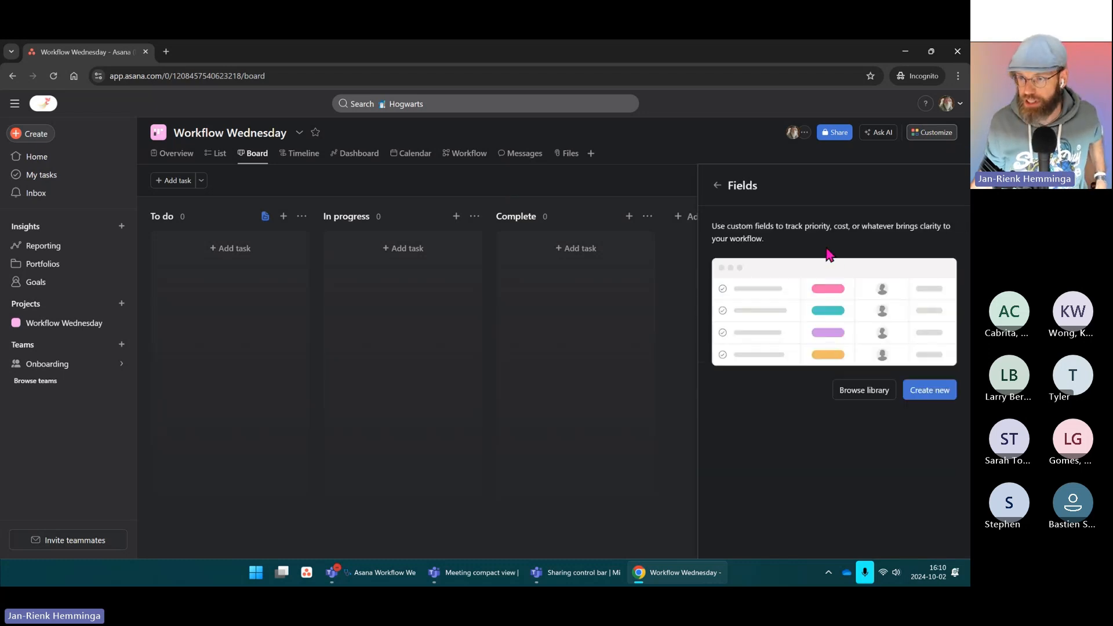
click(930, 397)
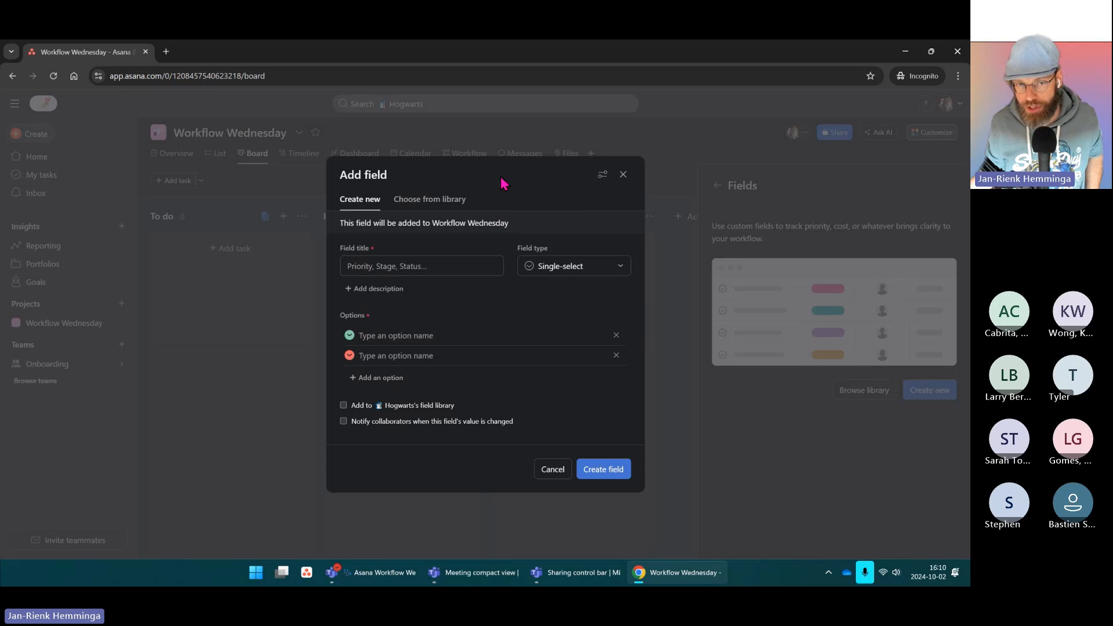
click(364, 337)
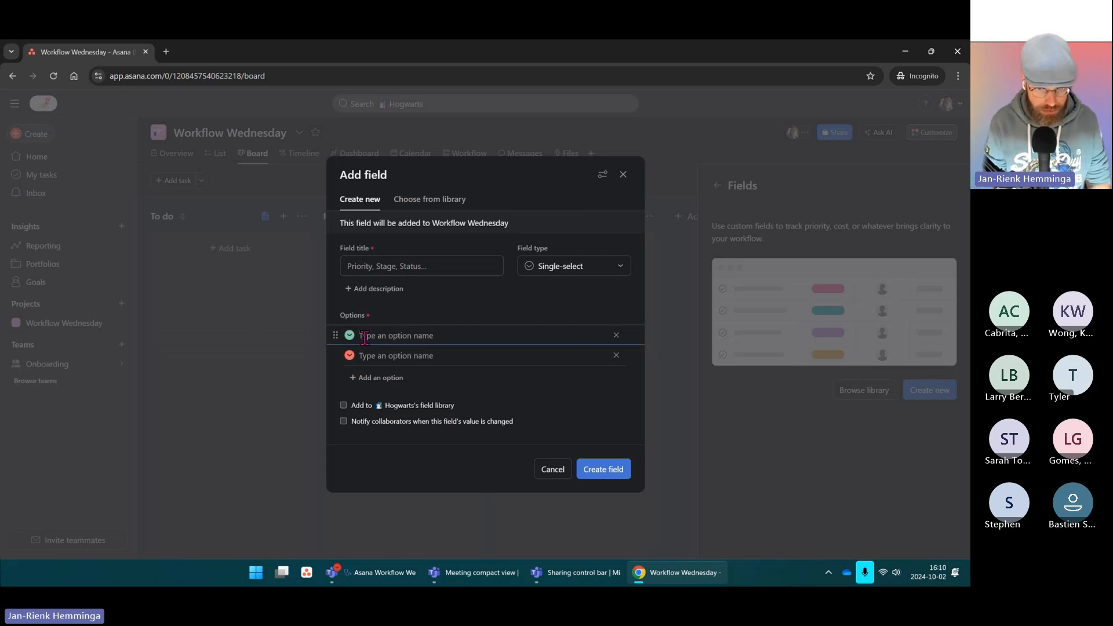
text(Albus)
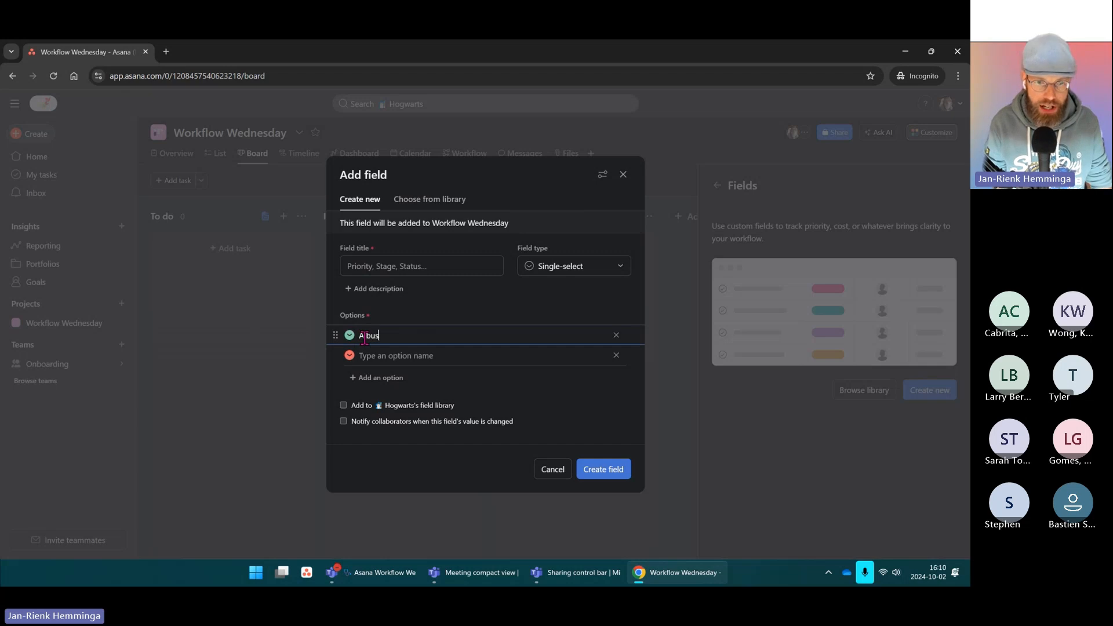
key(Return)
text(Harry)
click(379, 260)
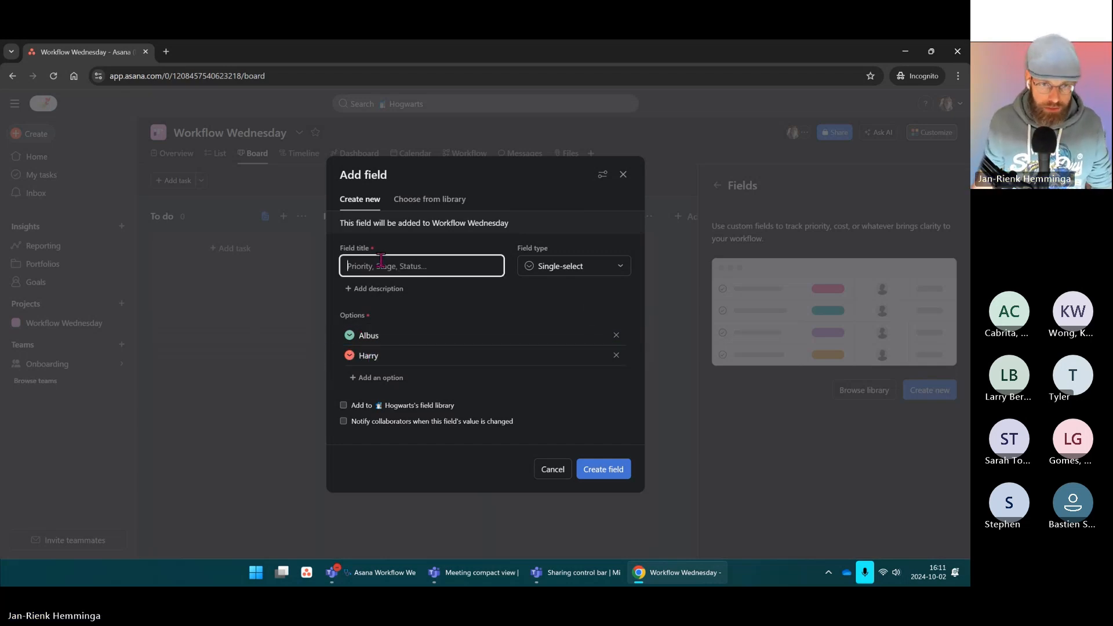
text(Assigned)
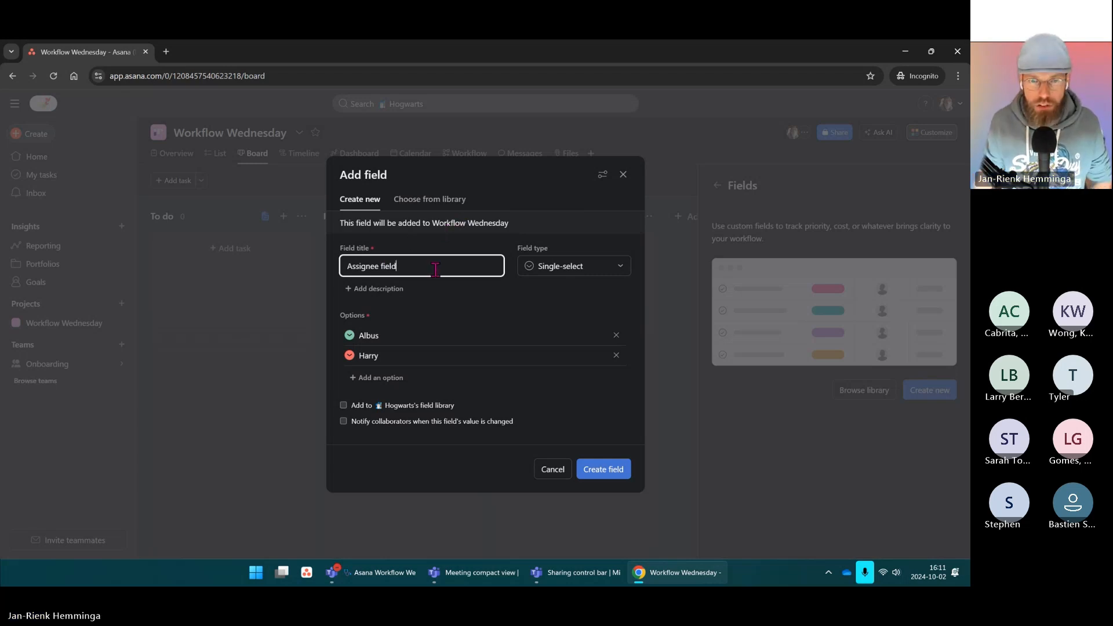
click(600, 470)
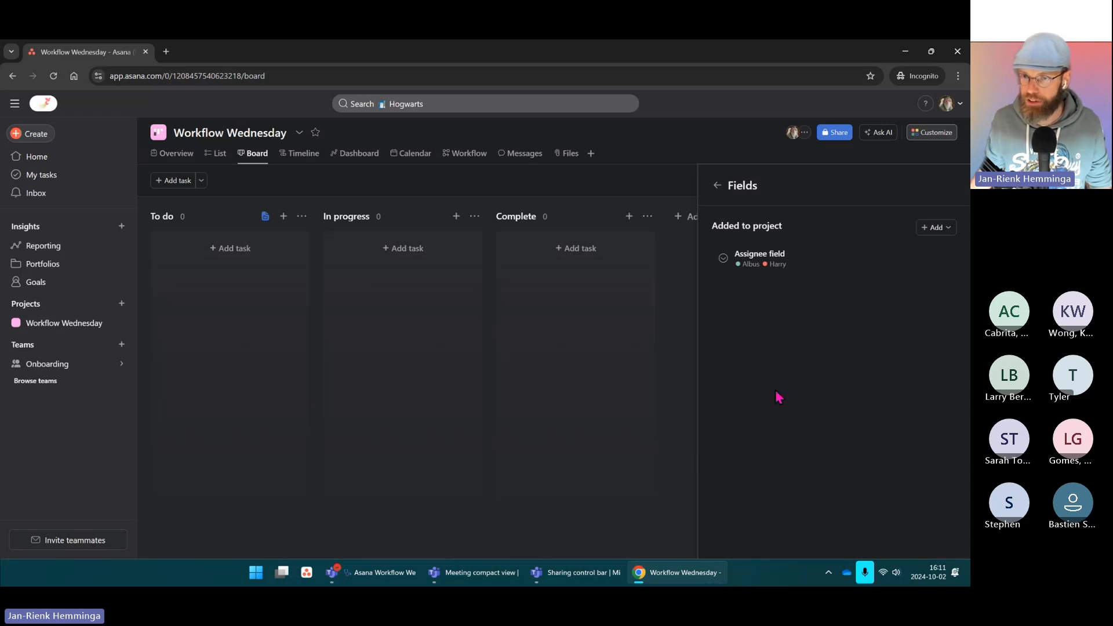
click(667, 147)
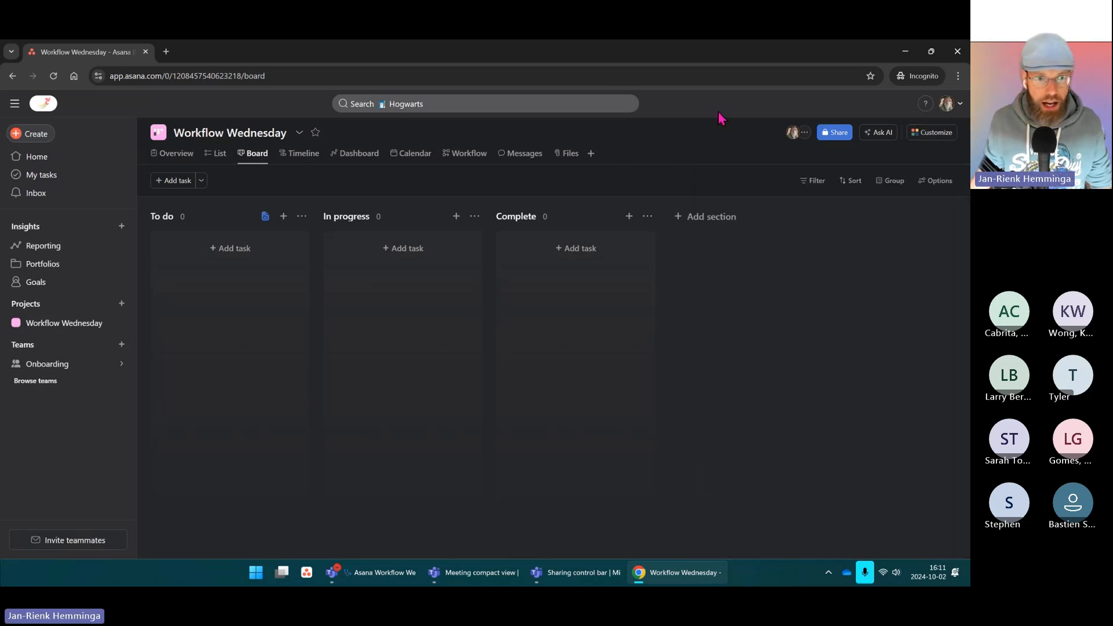
Step: Open the Workflow Wednesday form from the To do section for editing
key(ctrl)
key(ctrl)
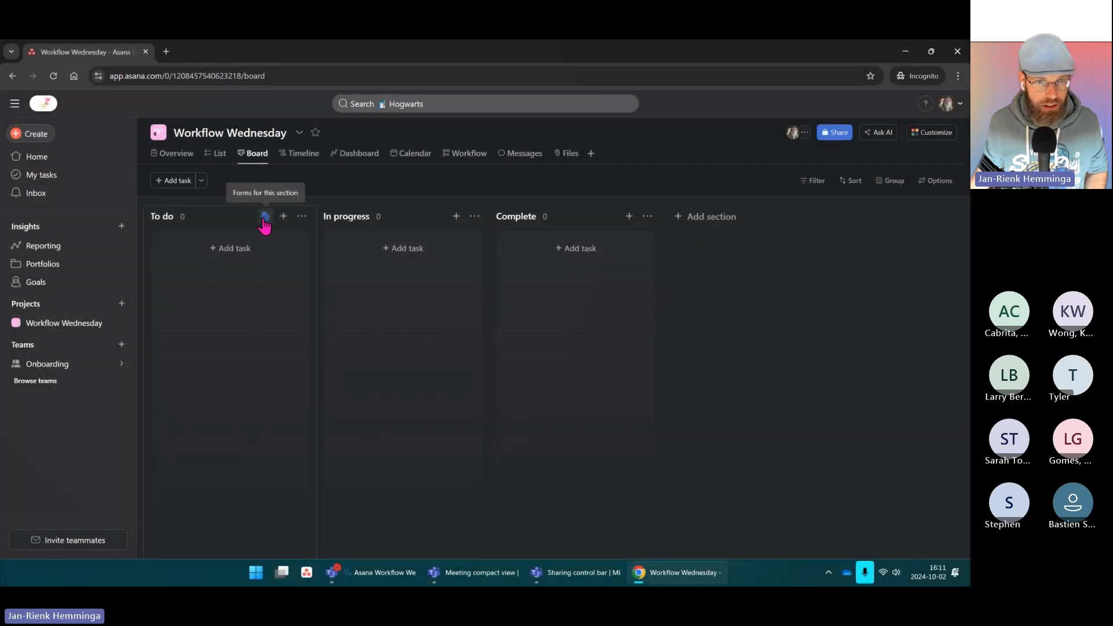
click(265, 217)
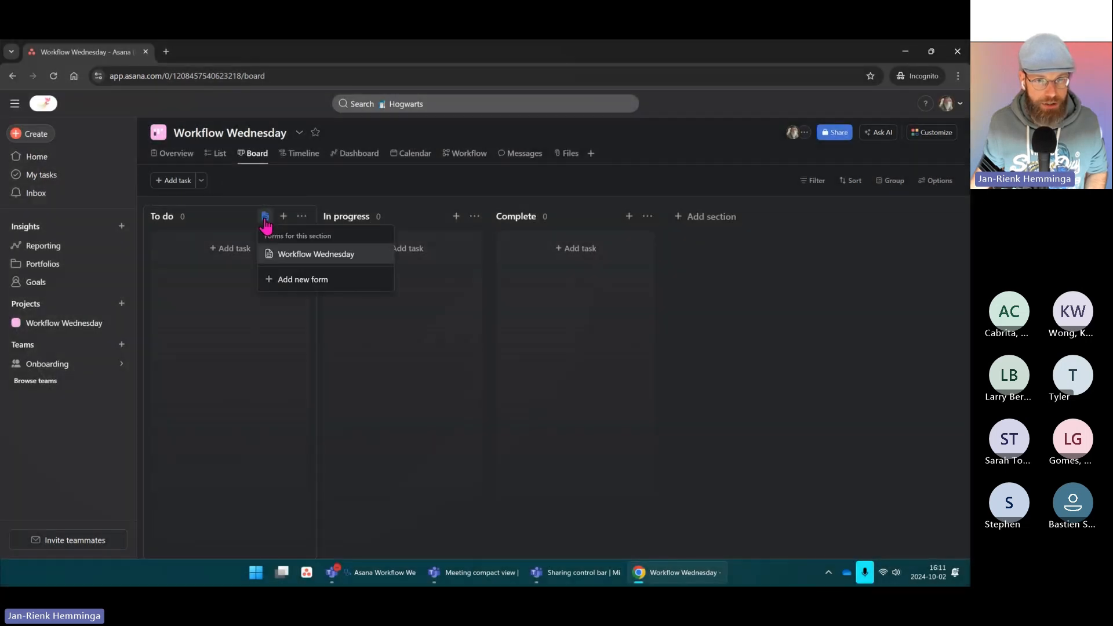
click(325, 256)
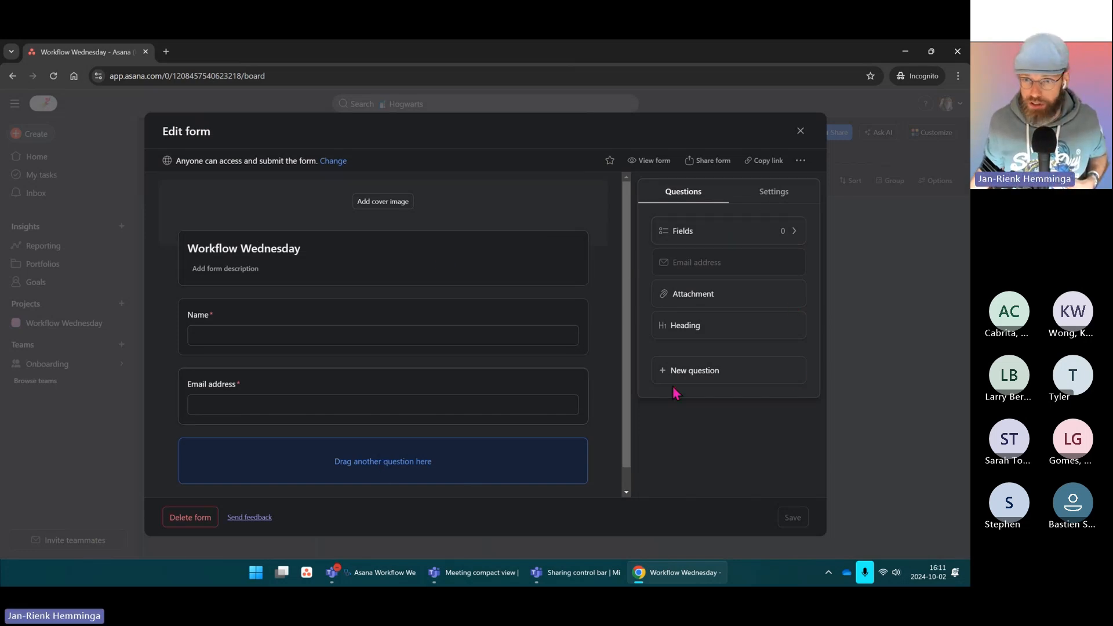
click(797, 233)
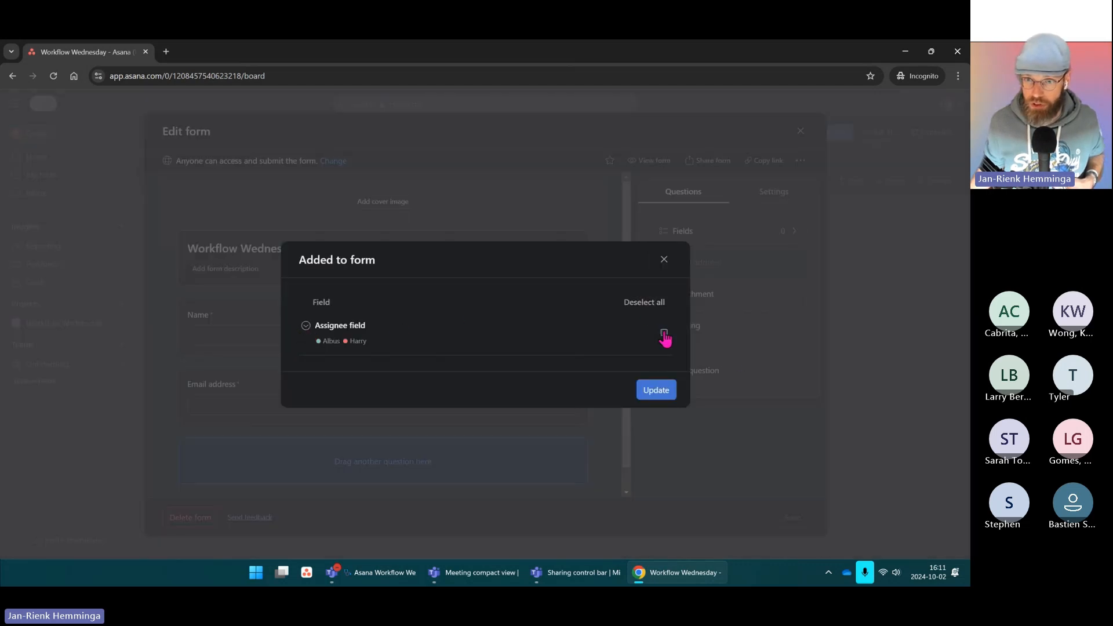
click(664, 259)
Step: Add a required question connected to the Assignee field and save the form
click(721, 376)
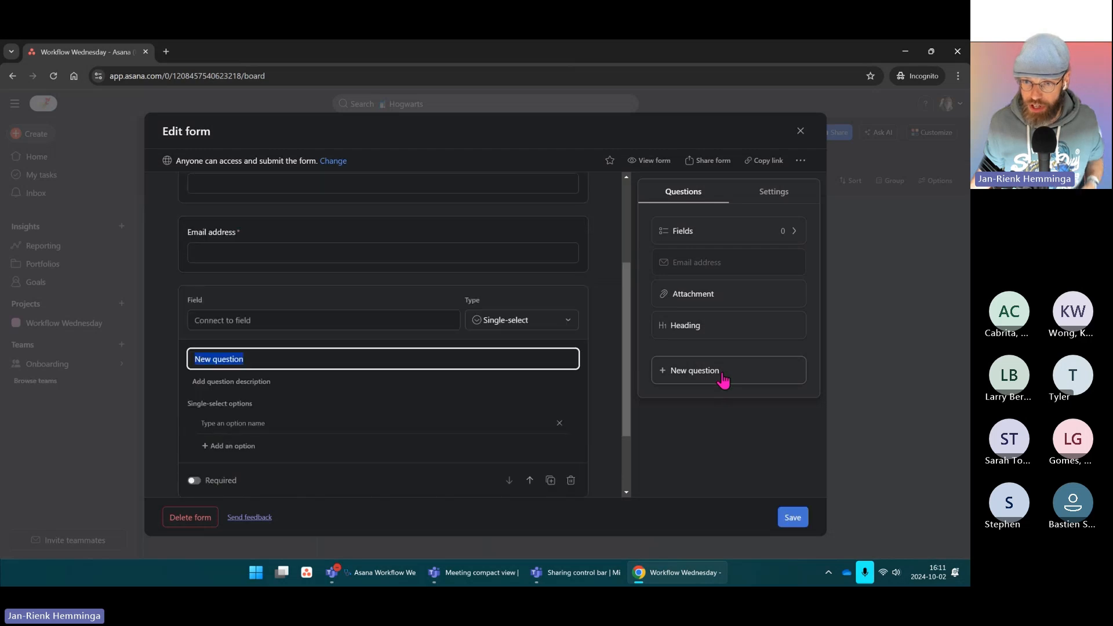
click(230, 319)
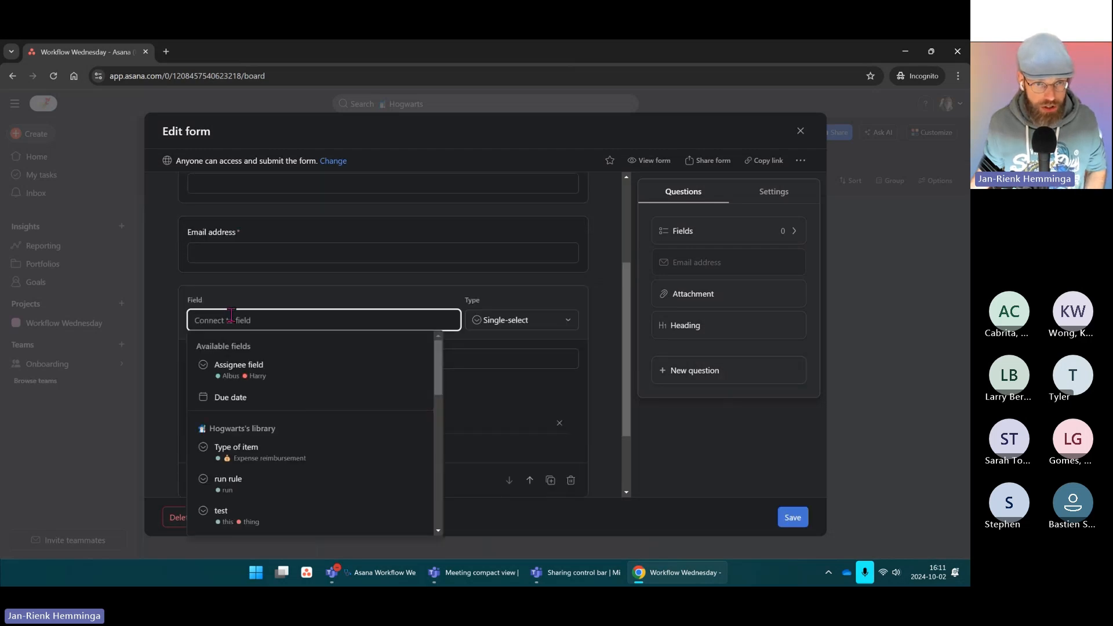
click(250, 370)
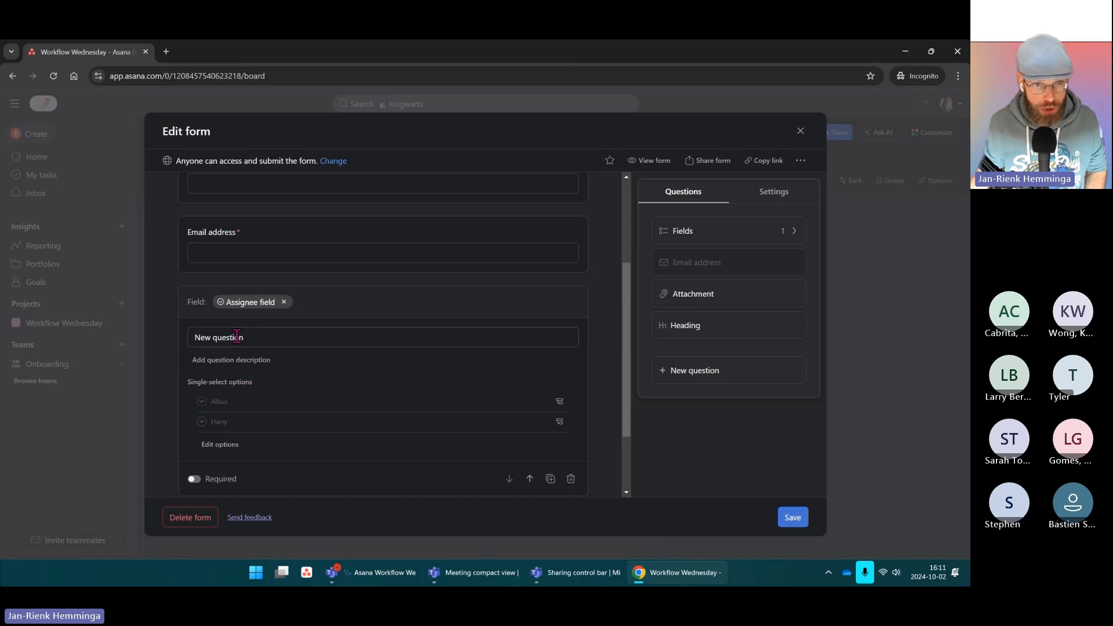
scroll(240, 341, down, 1)
scroll(253, 335, up, 3)
scroll(259, 337, down, 2)
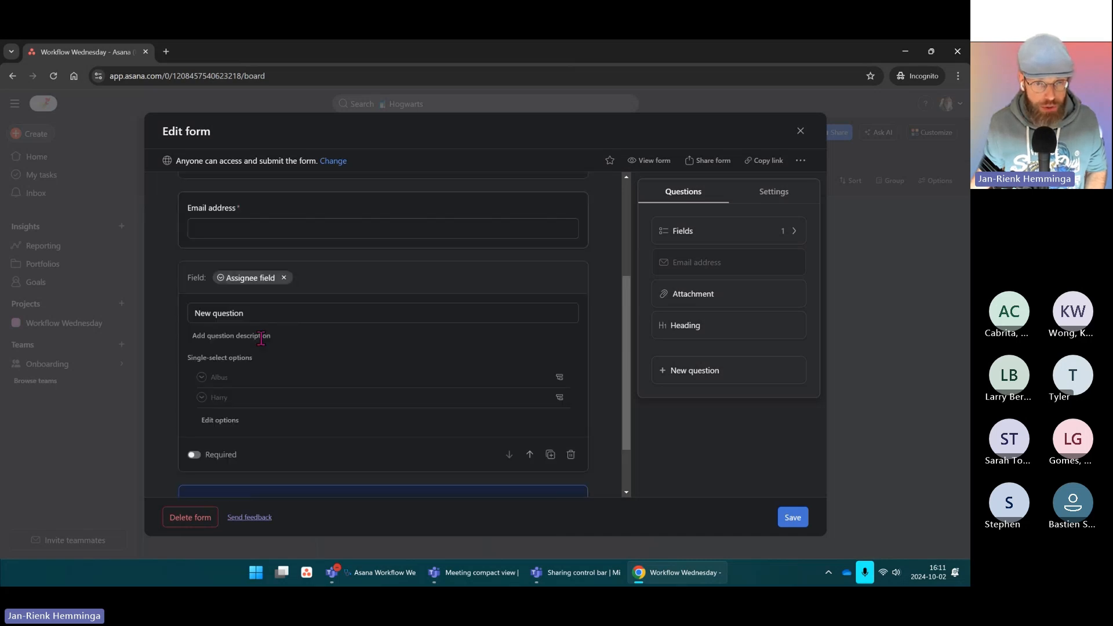
scroll(260, 338, down, 1)
click(189, 423)
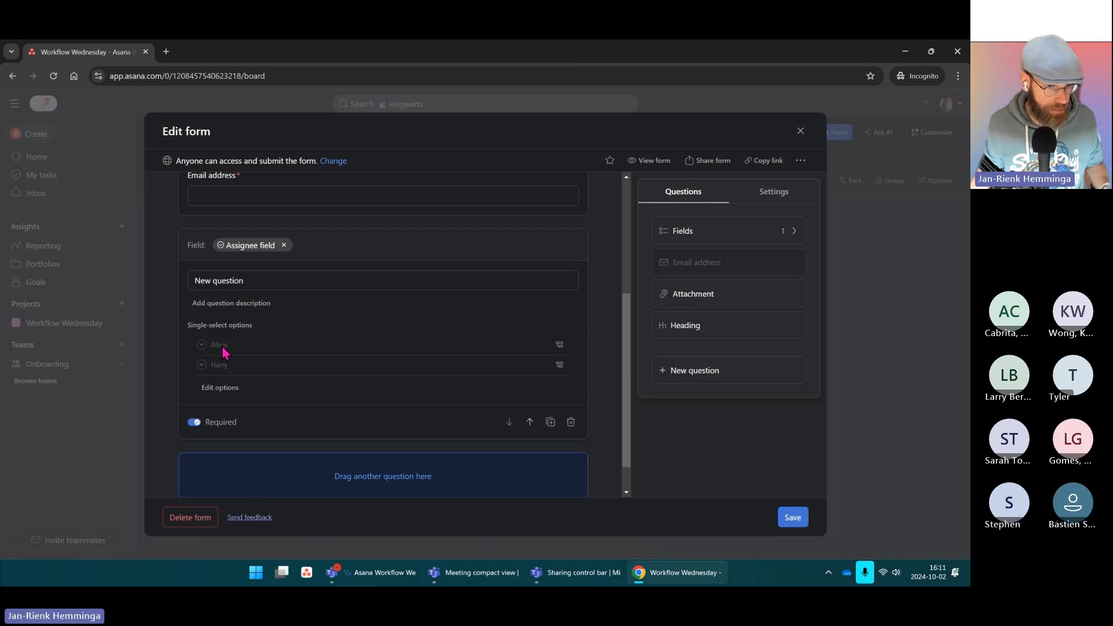
scroll(385, 383, up, 4)
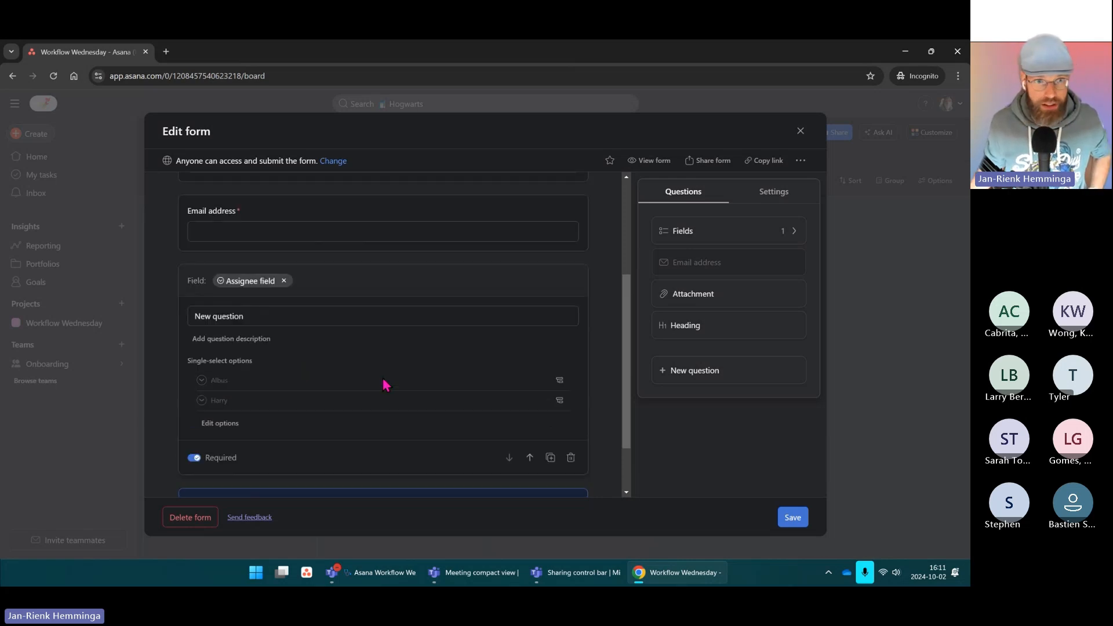
click(791, 517)
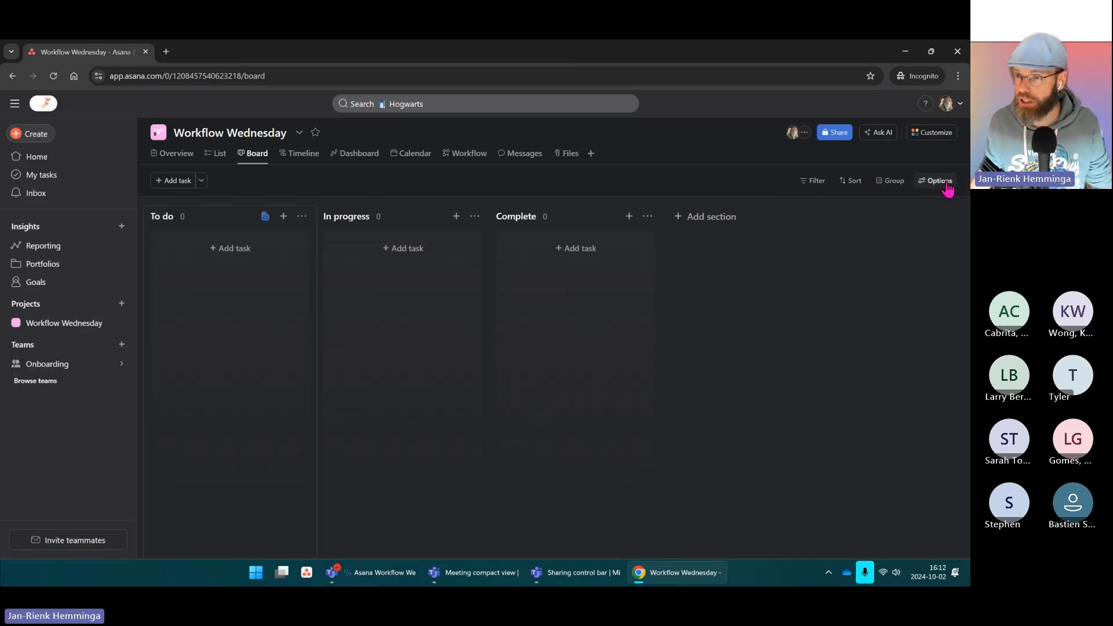
Step: Copy the Workflow Wednesday form's public link and load it in a private browser tab
click(934, 134)
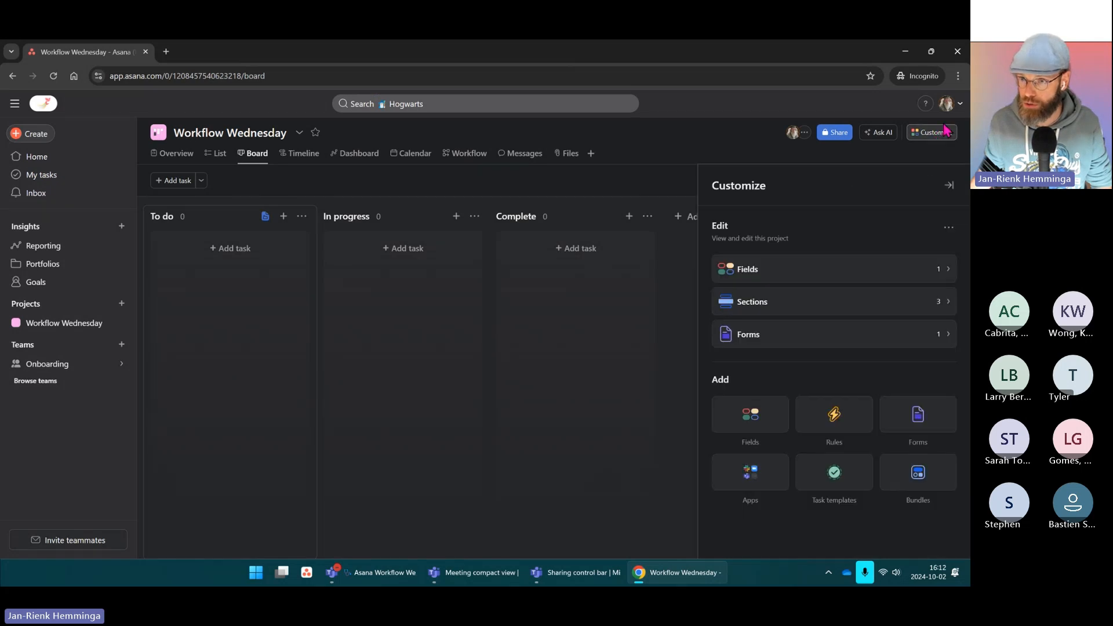
click(948, 184)
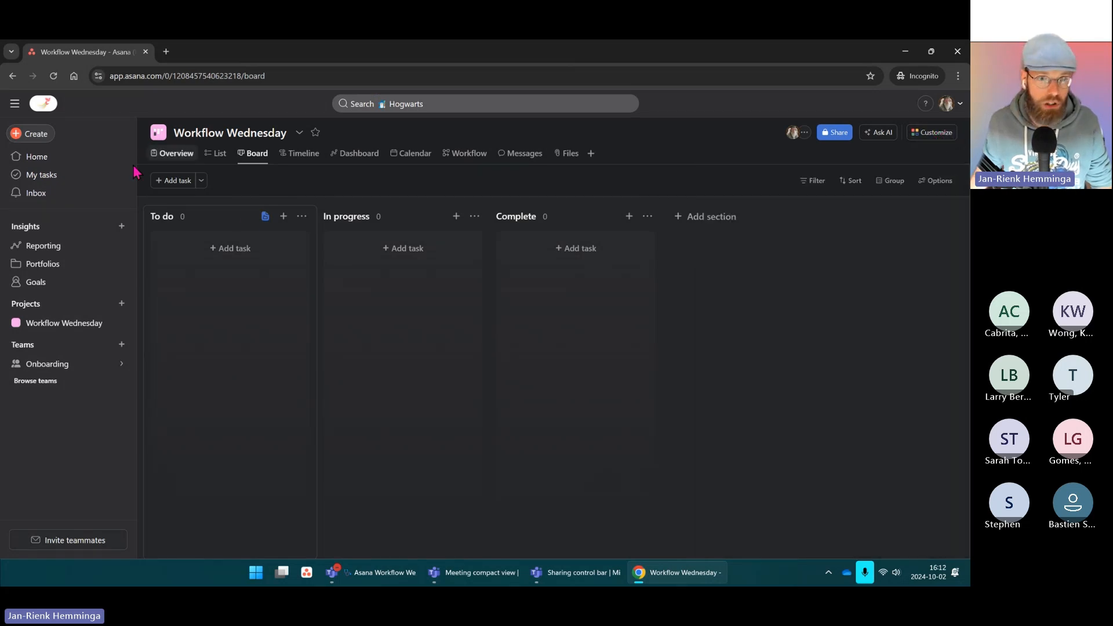
click(266, 218)
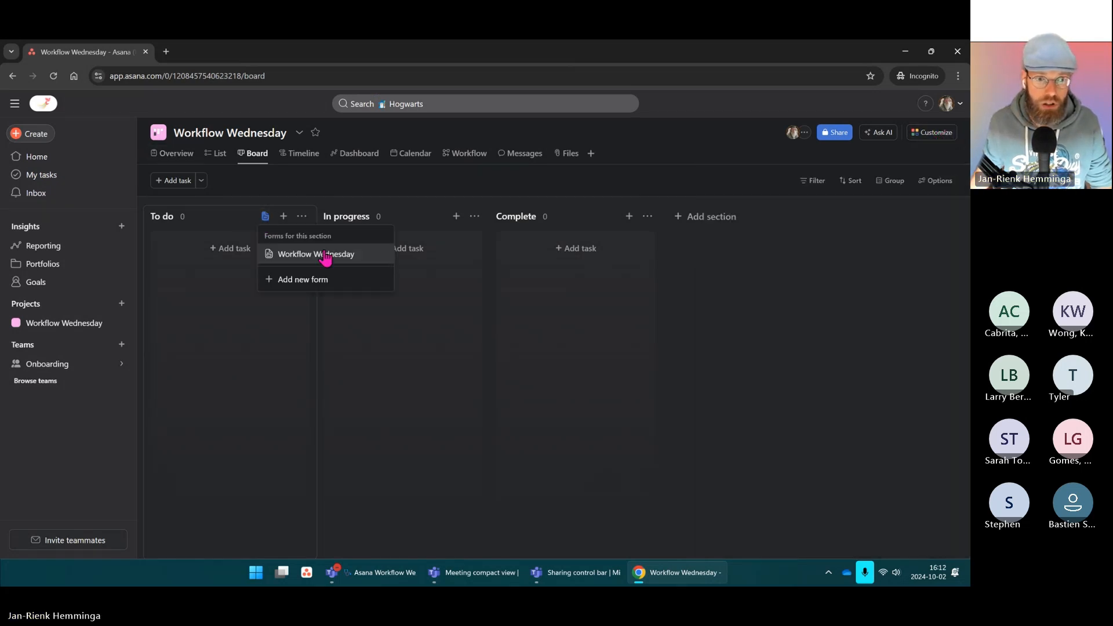
right_click(325, 257)
click(529, 185)
click(931, 137)
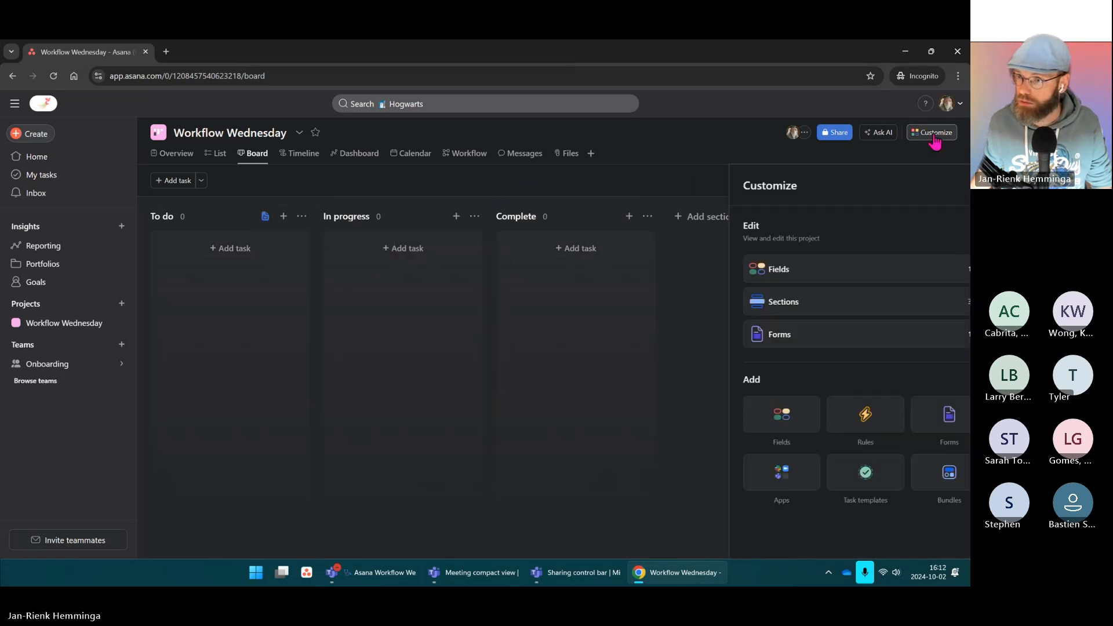
click(944, 334)
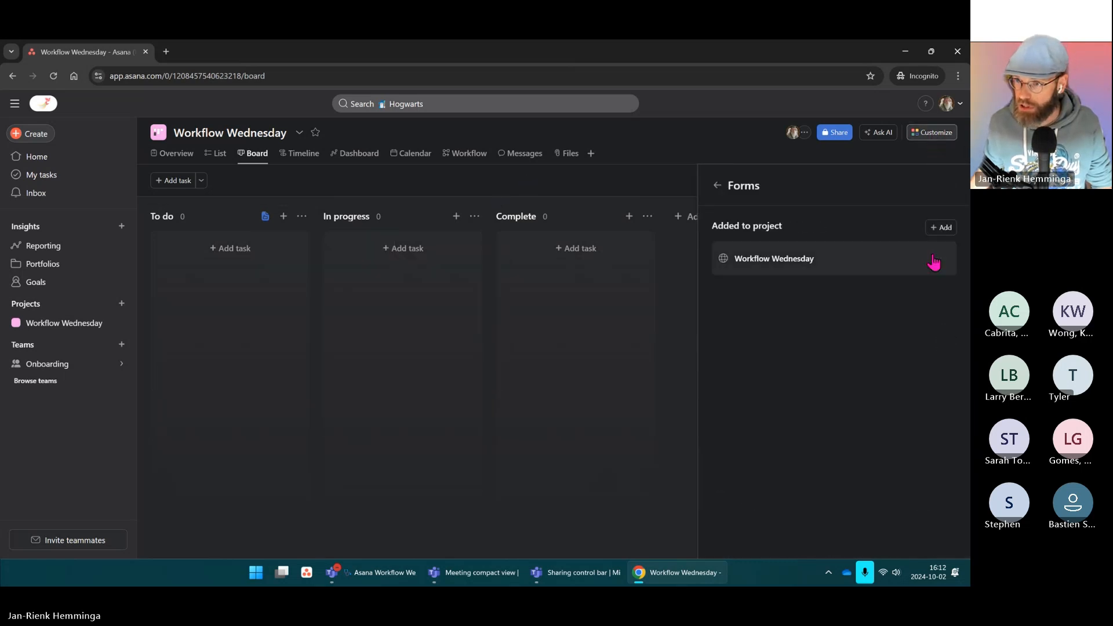
click(940, 259)
click(907, 329)
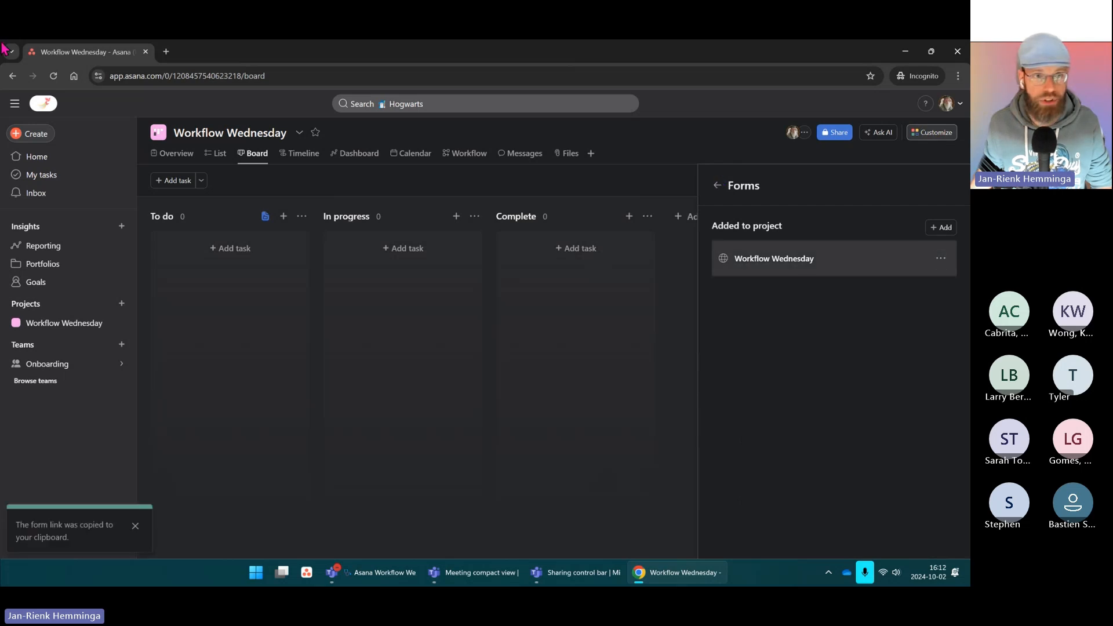
click(166, 51)
key(ctrl+v)
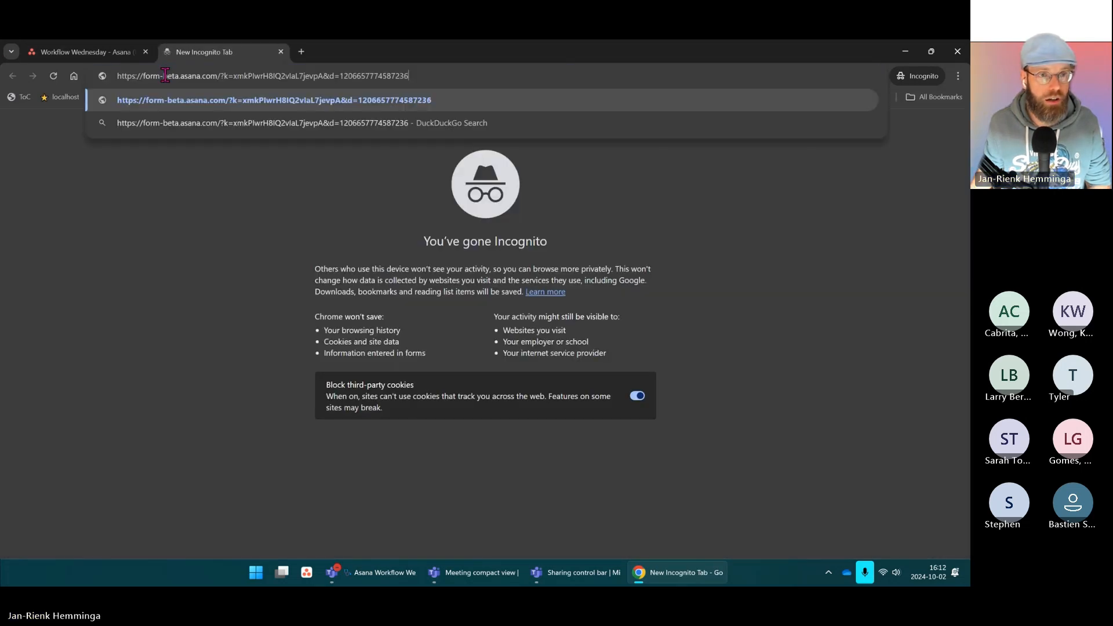
key(Return)
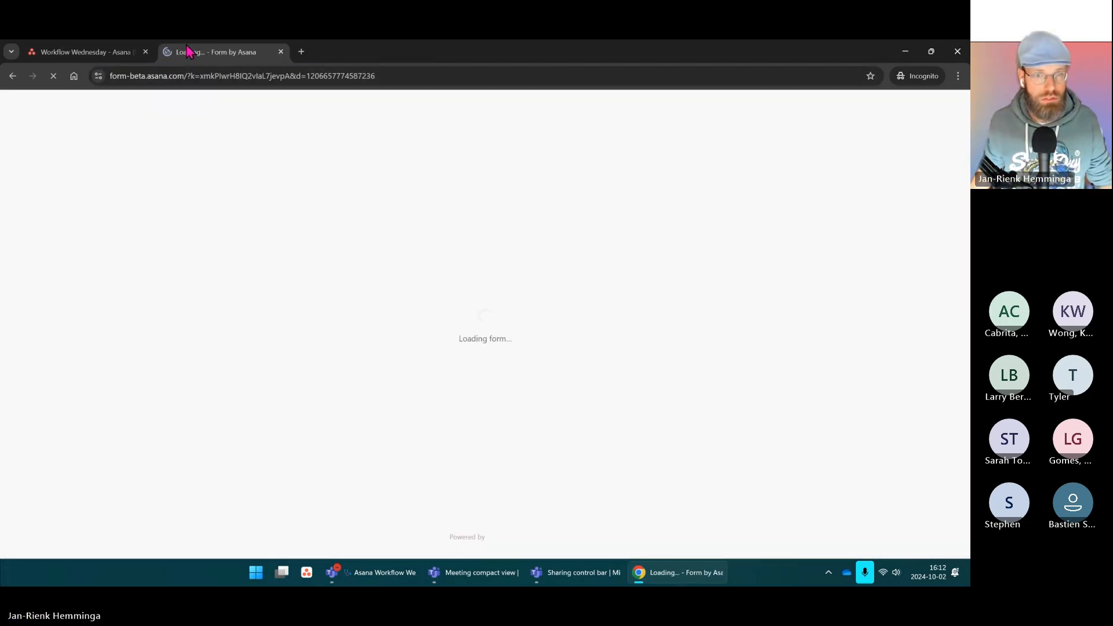
Step: Choose Albus for the New question and attempt submitting the otherwise empty form
click(398, 294)
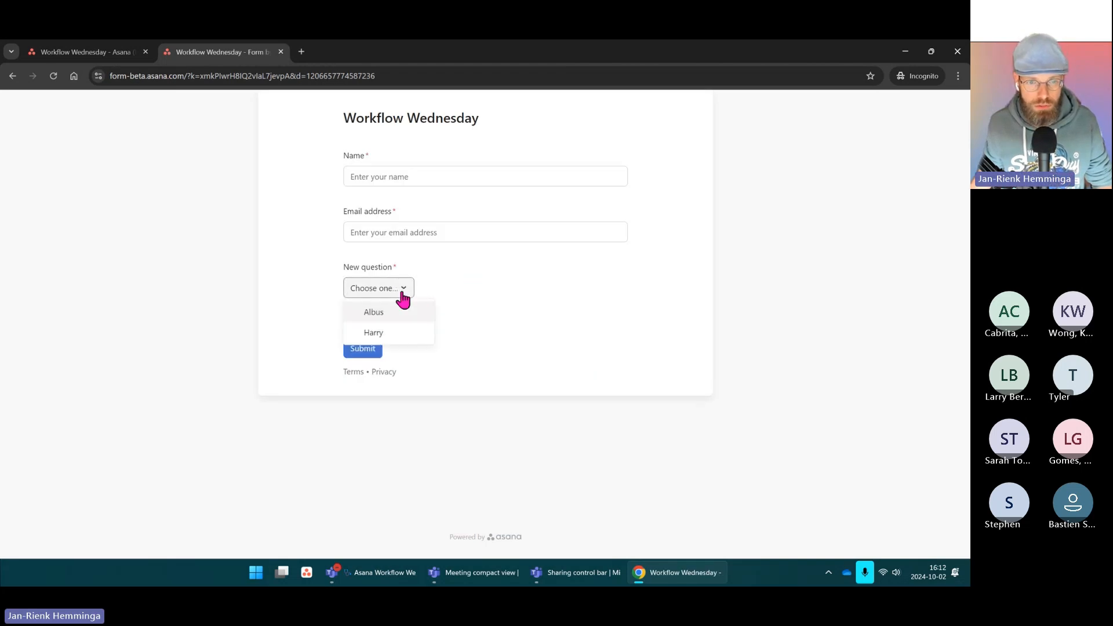
click(482, 292)
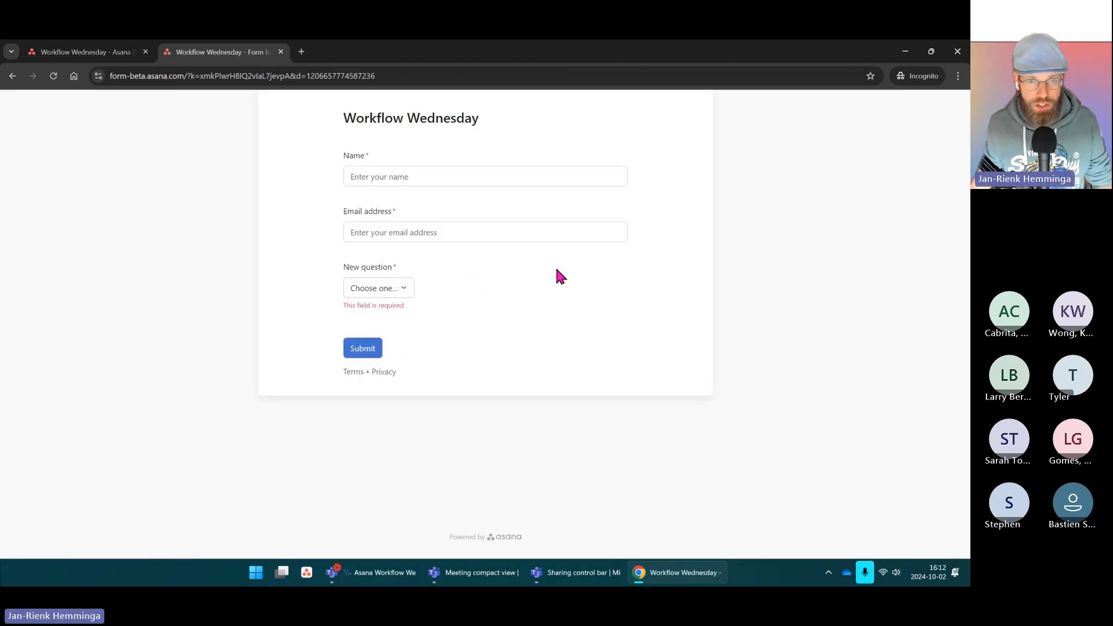
click(387, 295)
click(371, 314)
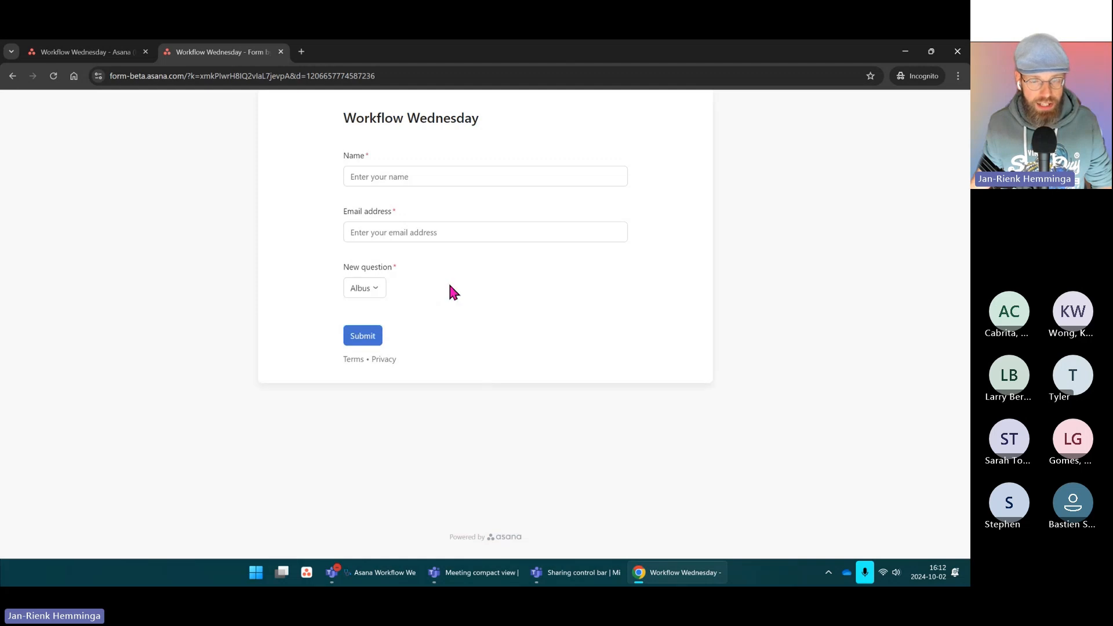
click(380, 292)
click(435, 296)
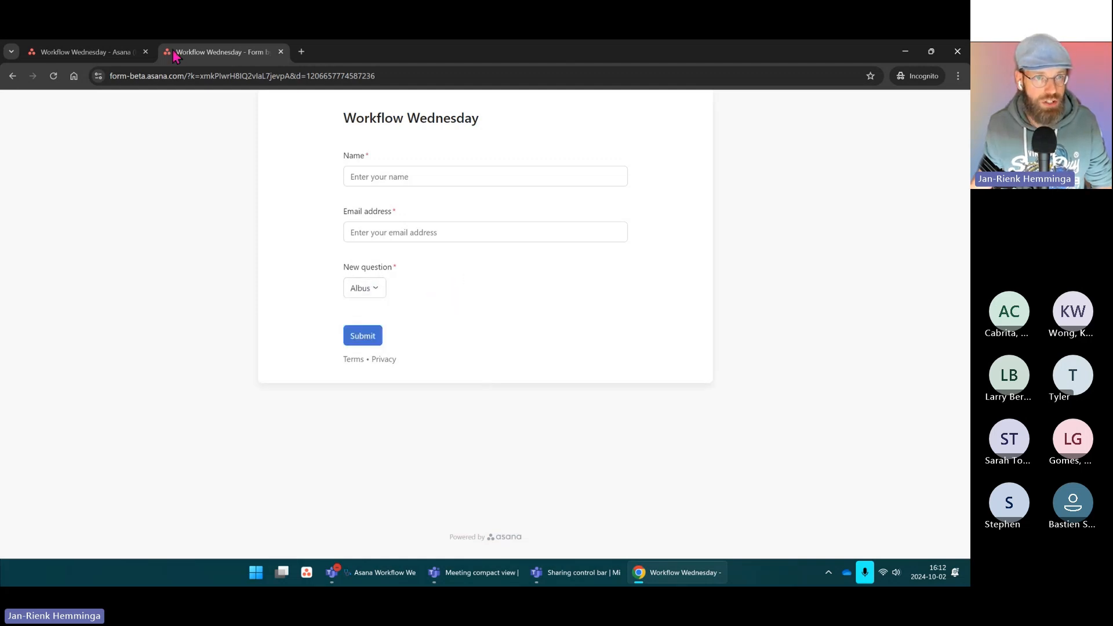
click(364, 339)
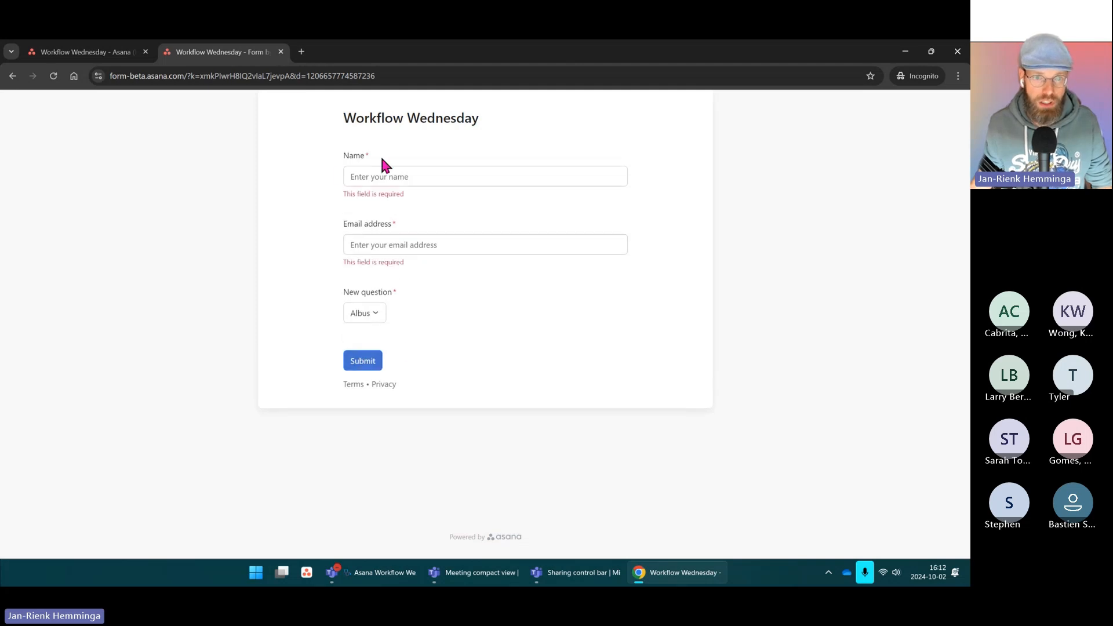
Step: Enter a name and an e-mail address, then submit the test form
click(388, 175)
text(Jan-Rienk)
key(Tab)
text(t)
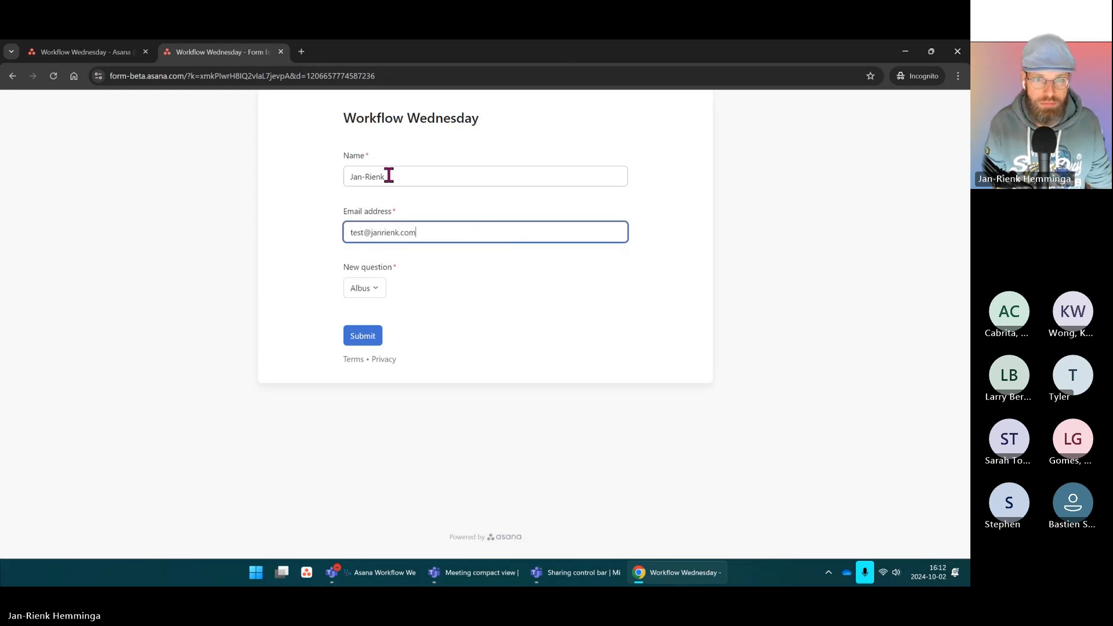
click(363, 336)
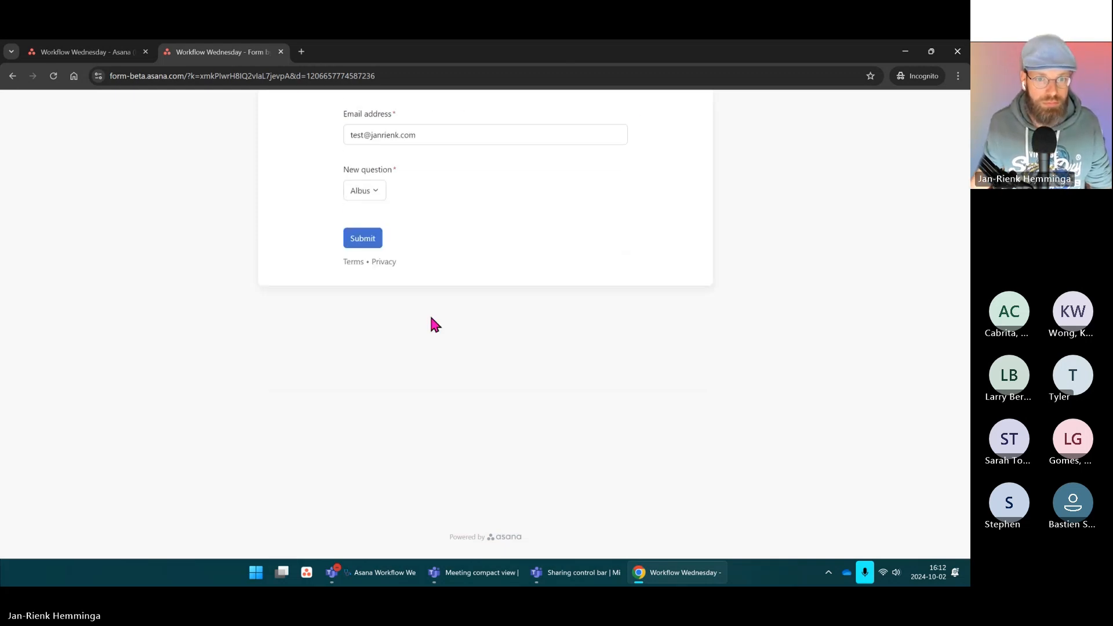
Step: Inspect the new Albus submission task in To do, then open the Add rule gallery
click(78, 55)
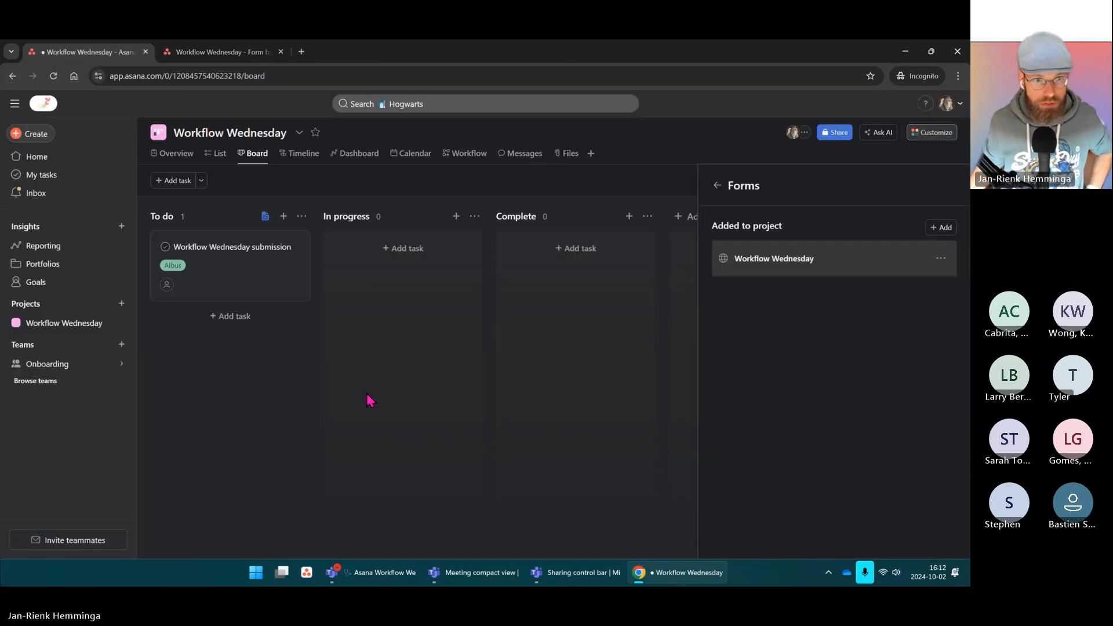
click(171, 277)
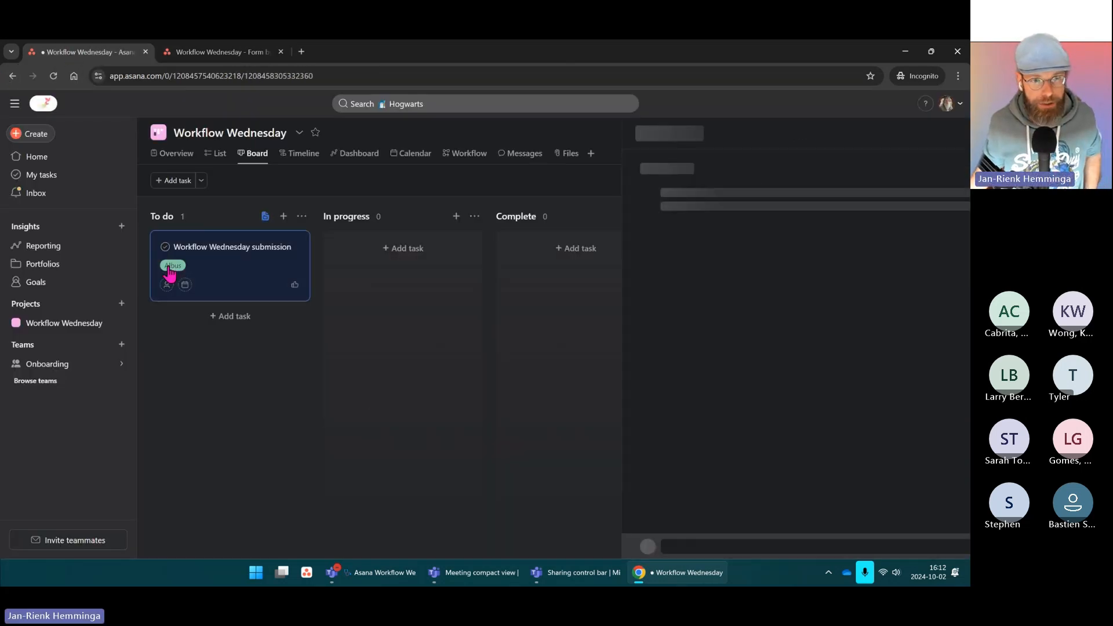
scroll(696, 316, down, 3)
scroll(704, 313, up, 2)
click(948, 134)
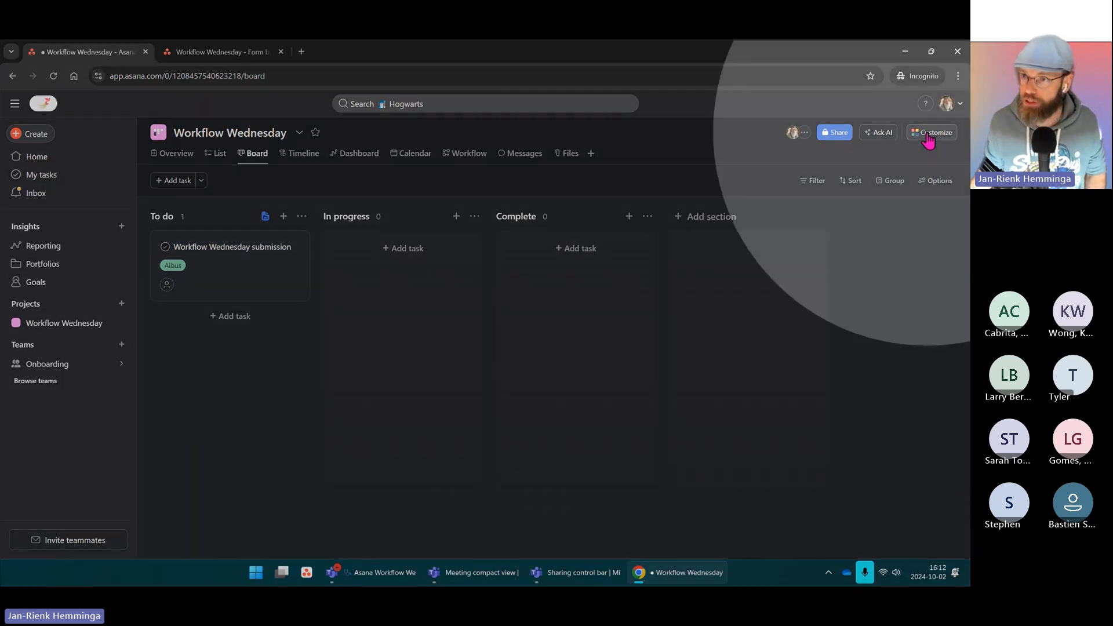
click(931, 137)
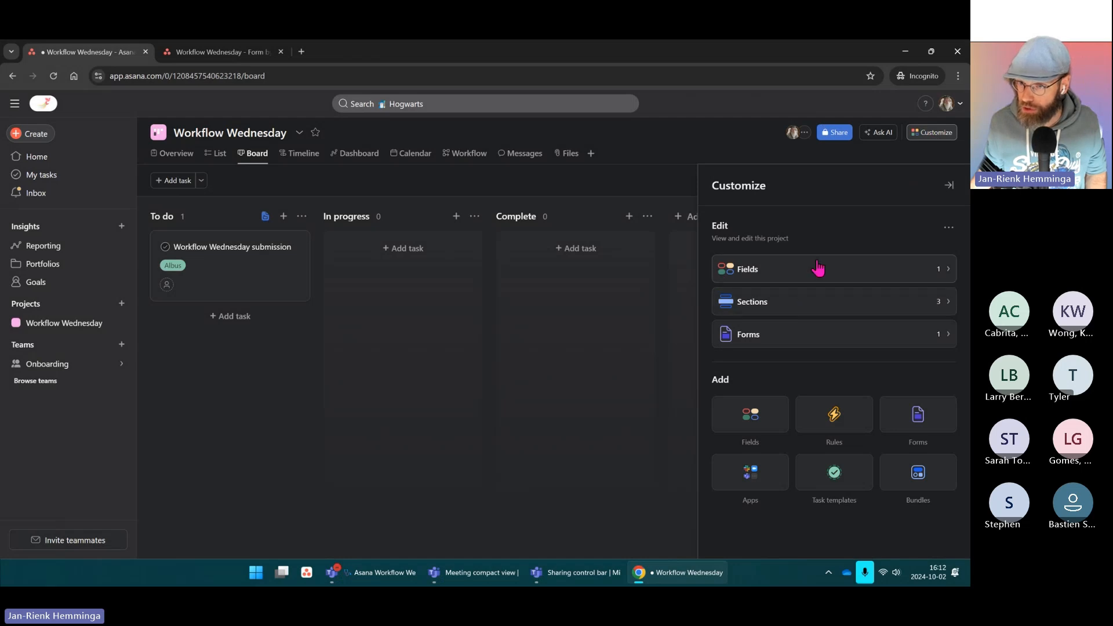
click(834, 423)
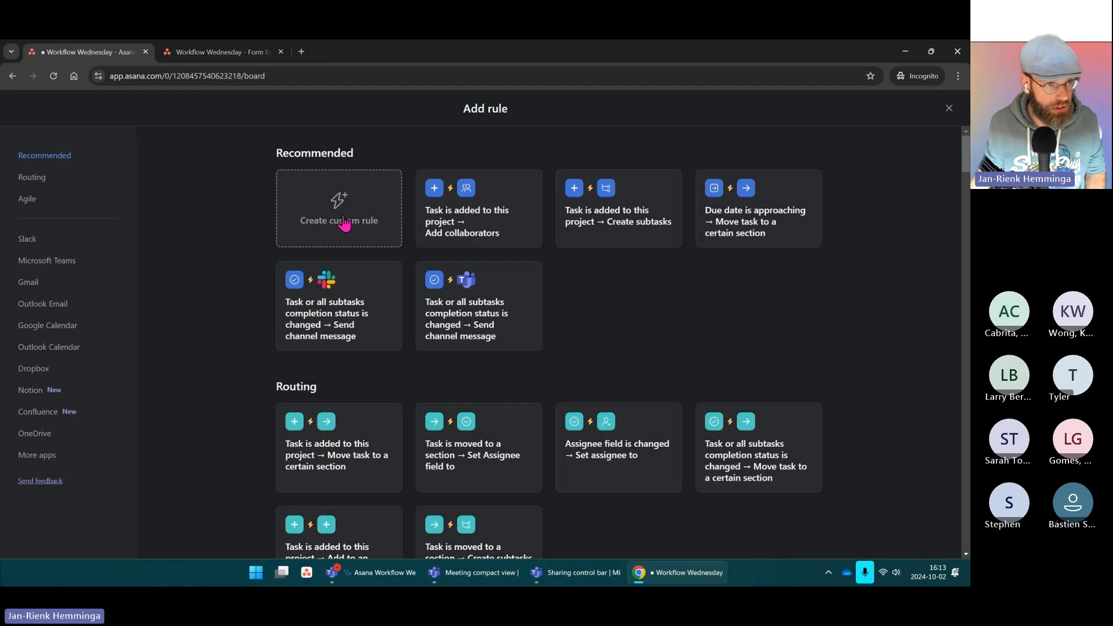
Step: Start a custom rule triggered by tasks added to the project via the Workflow Wednesday form
click(333, 211)
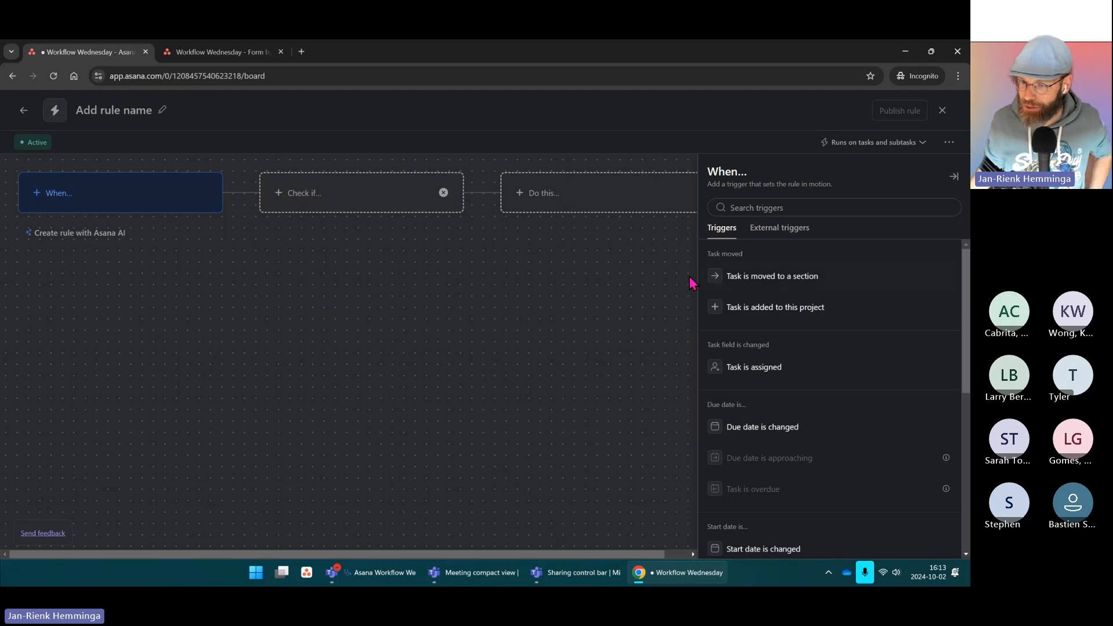
scroll(847, 305, down, 5)
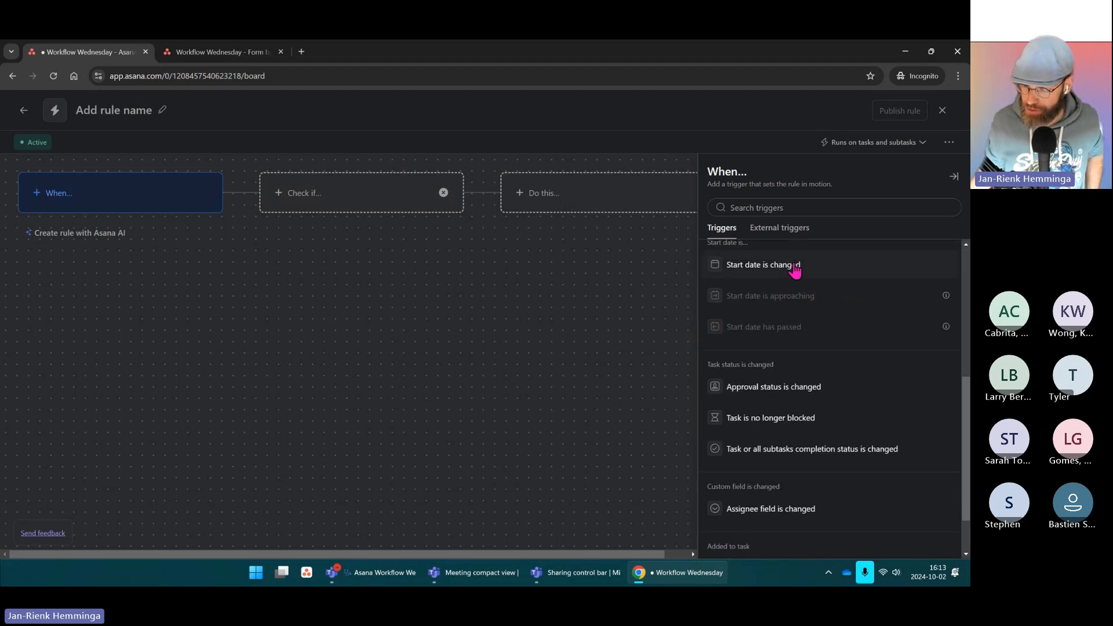
scroll(829, 305, up, 5)
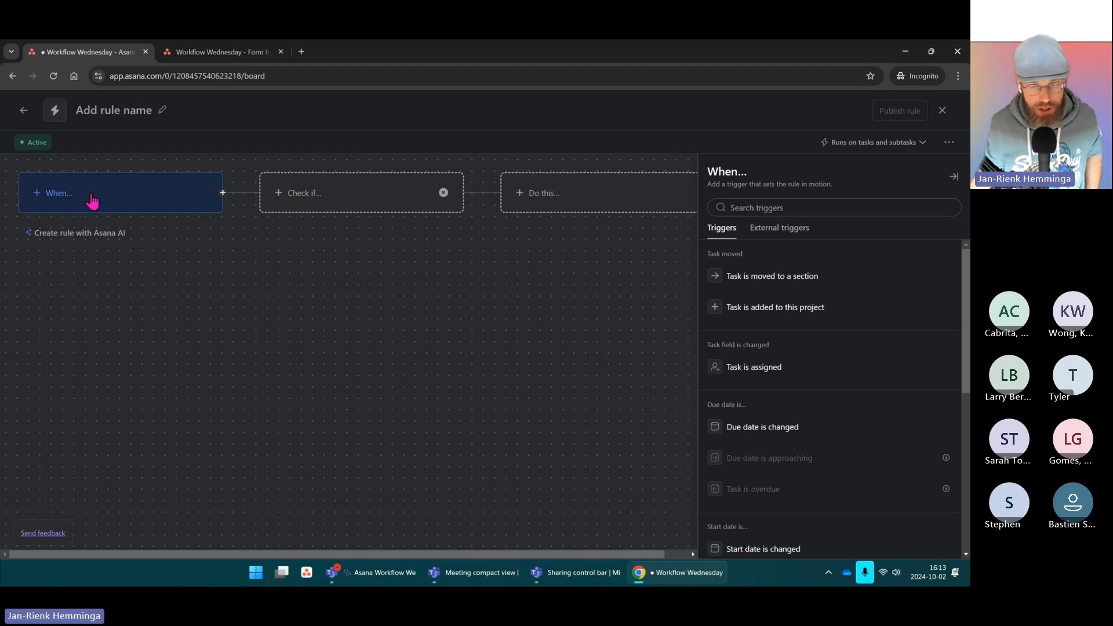
click(773, 316)
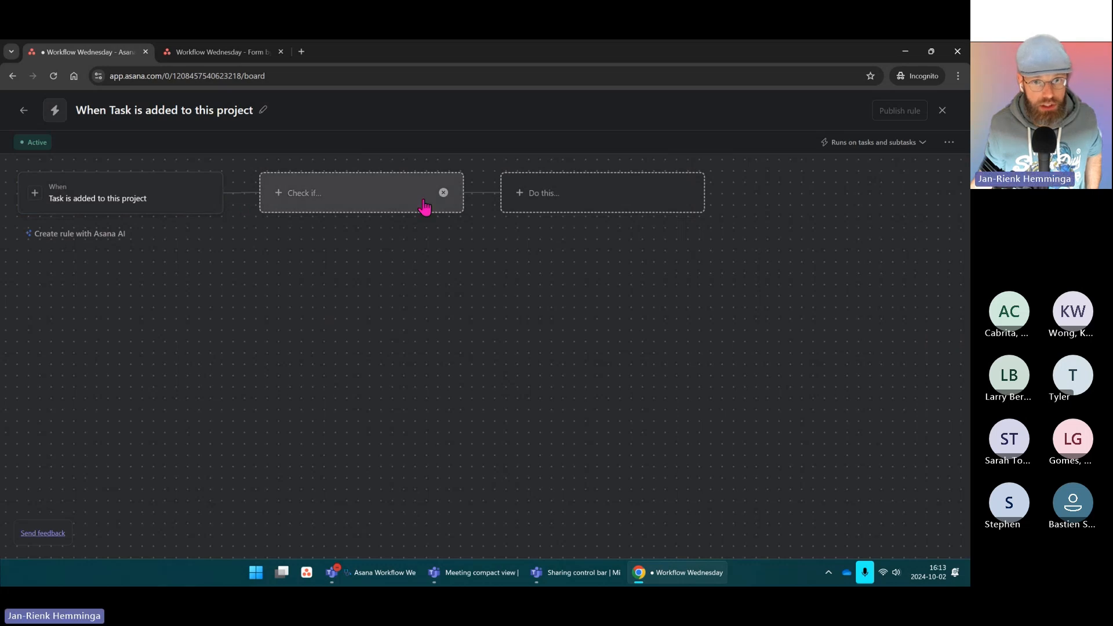
click(425, 207)
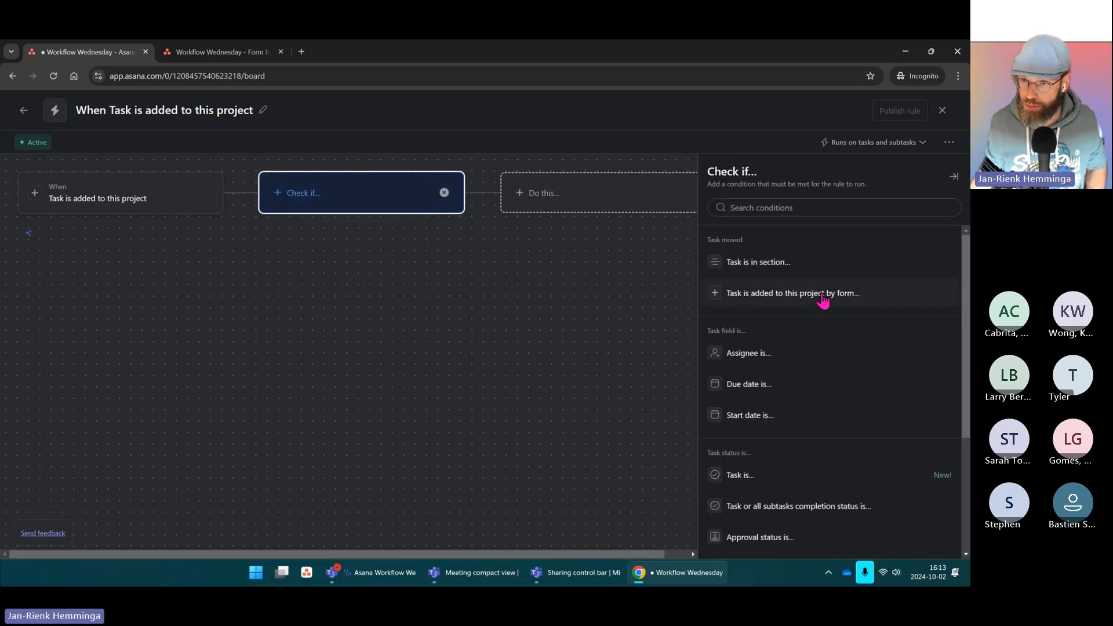
click(810, 303)
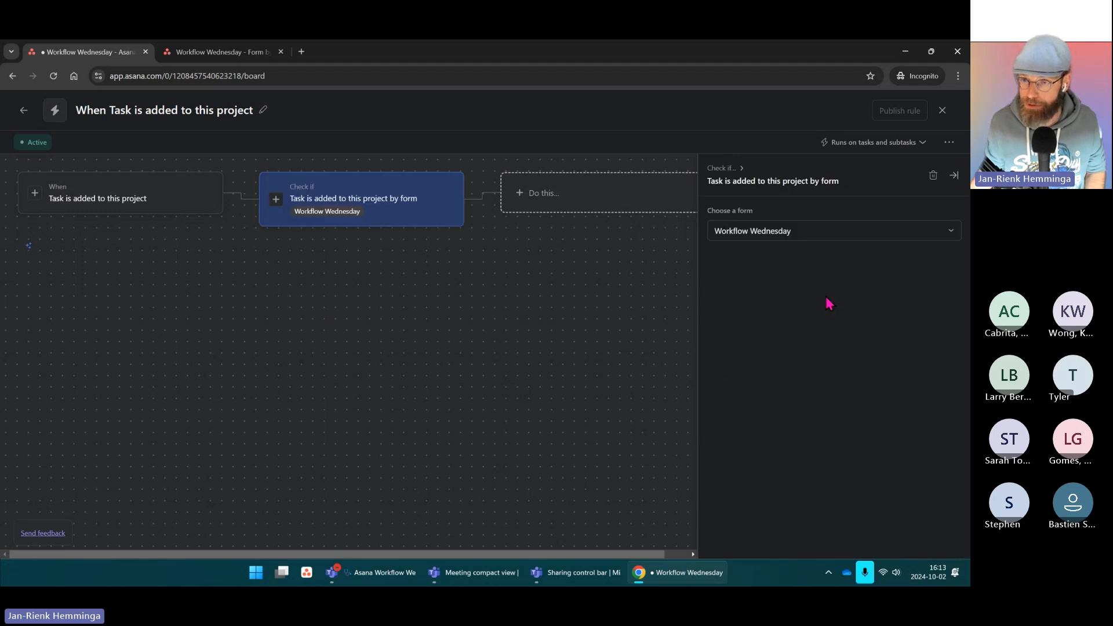
click(777, 238)
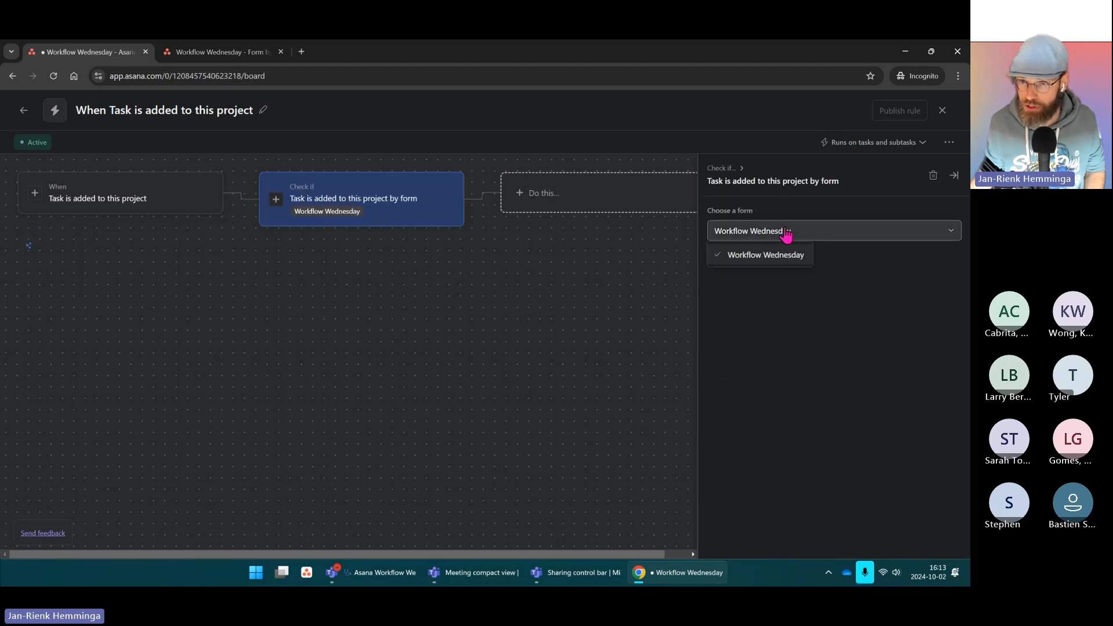
click(756, 264)
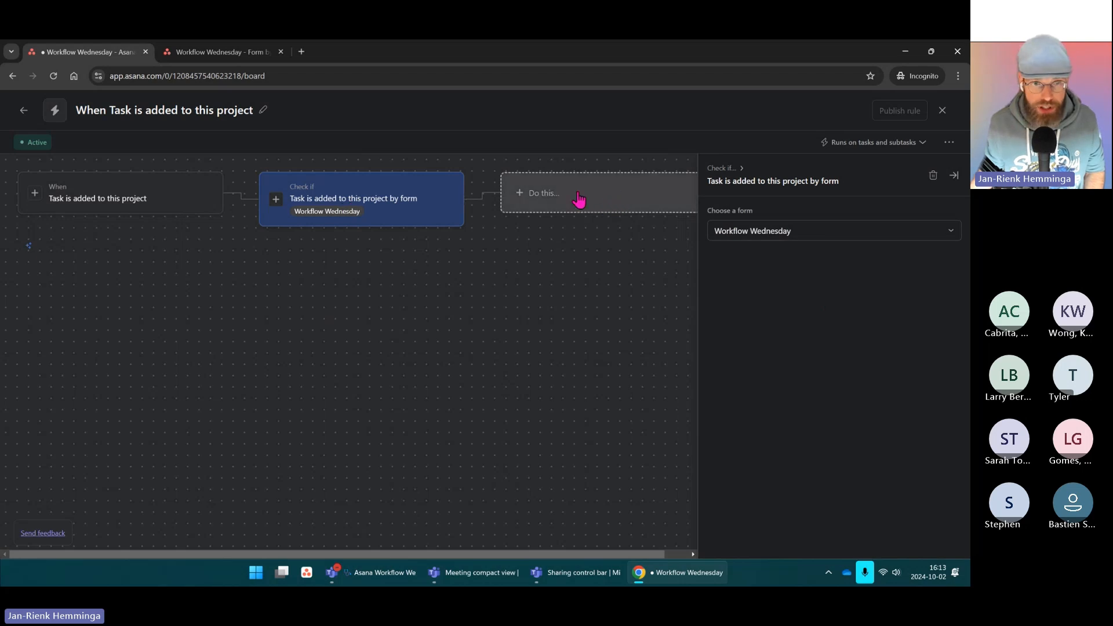
Step: Add a second condition requiring the Assignee field to be Albus
click(602, 199)
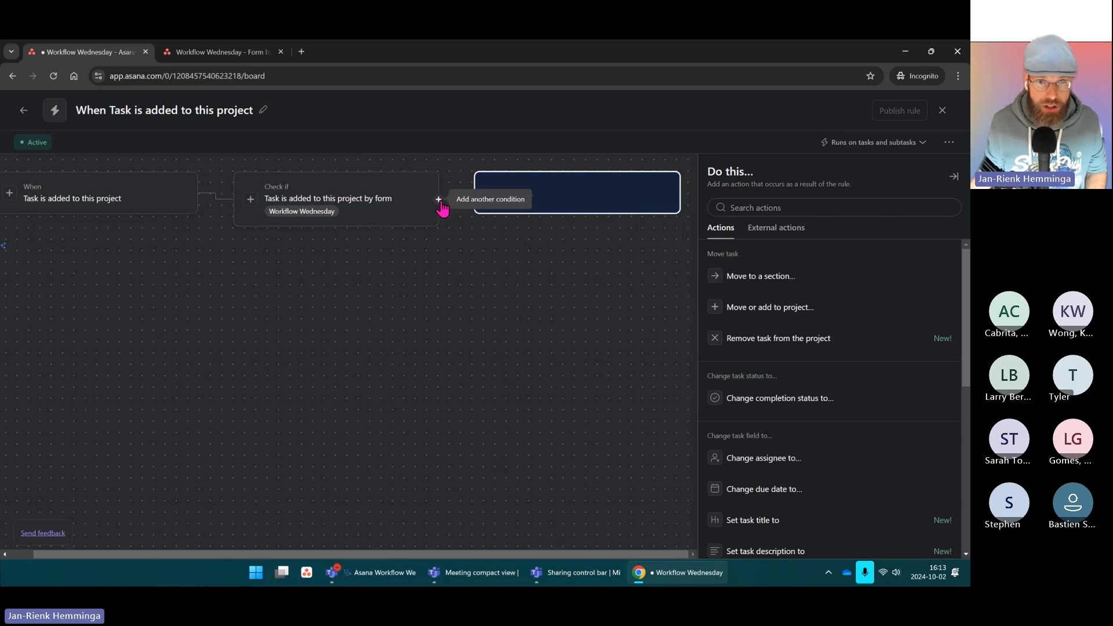
click(439, 201)
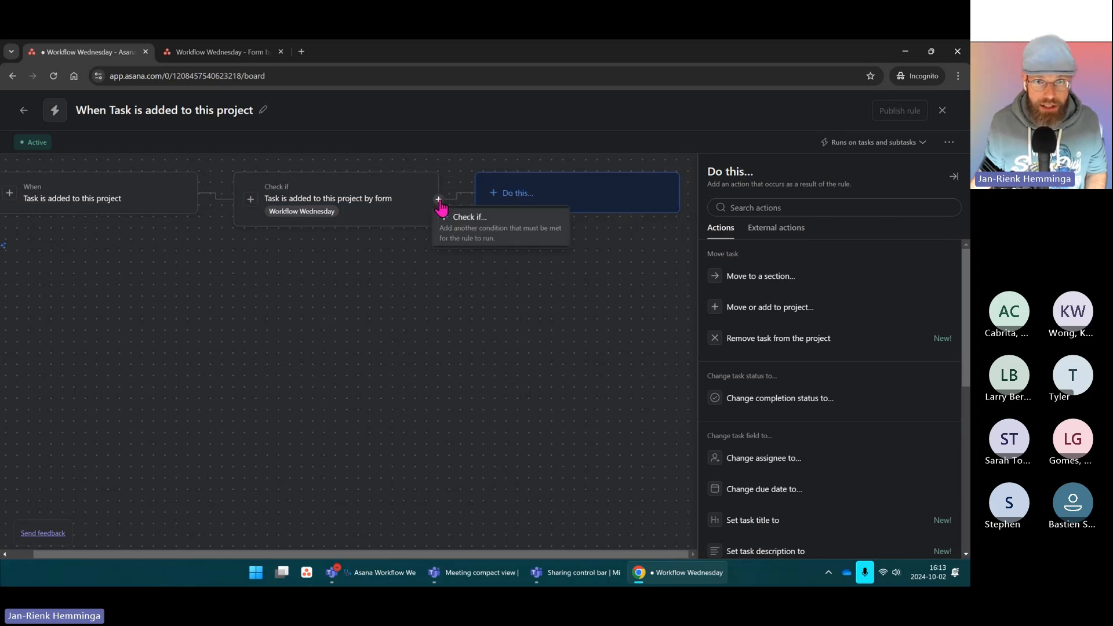
click(479, 235)
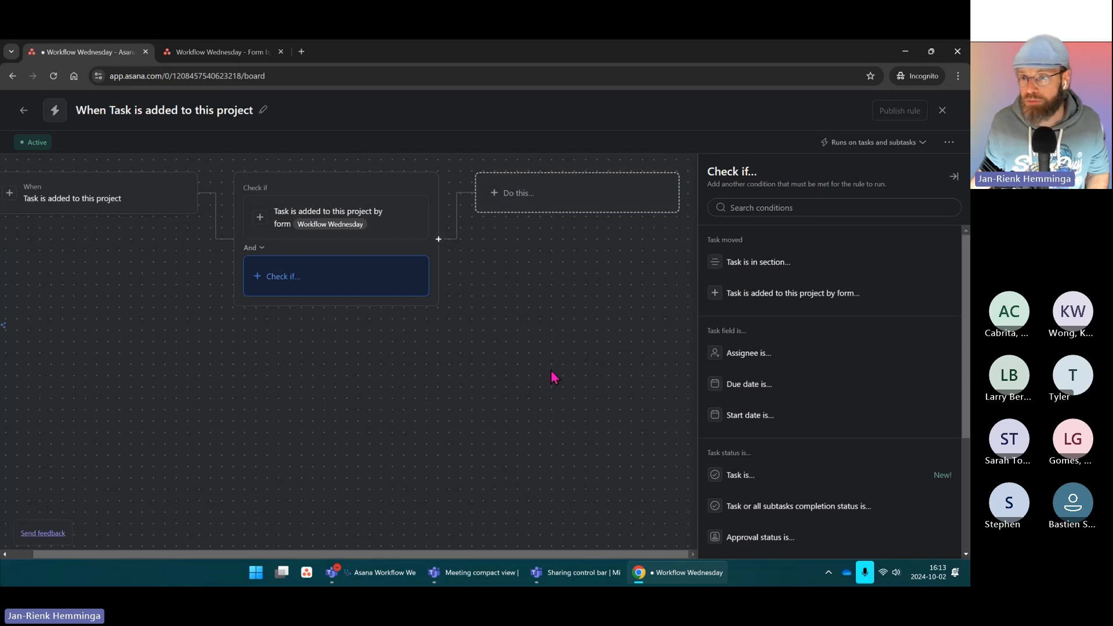
click(776, 208)
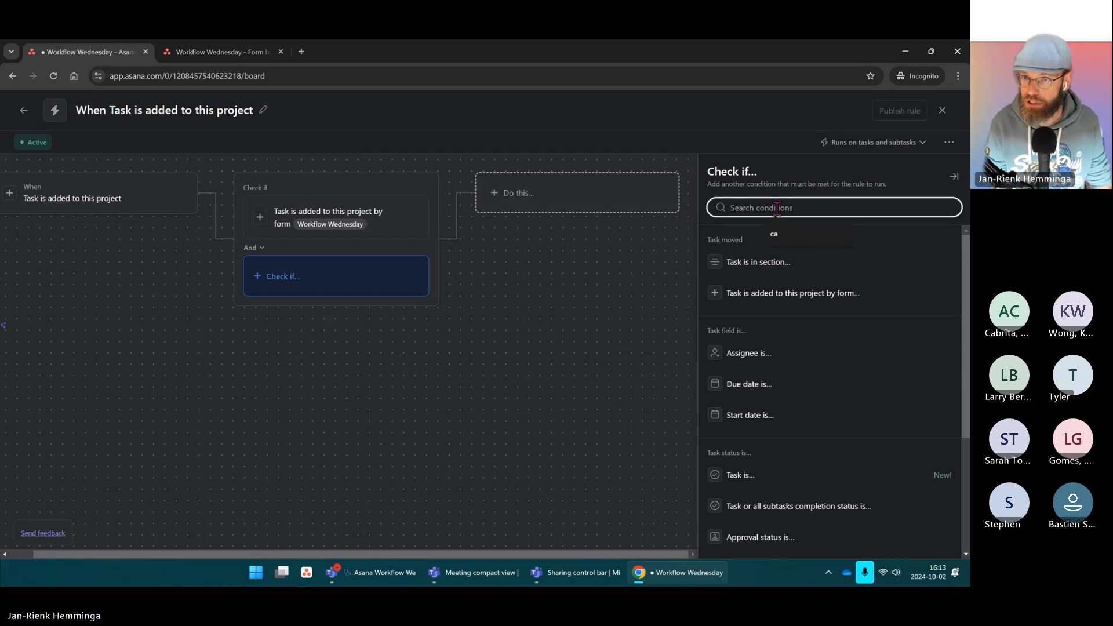
text(assi)
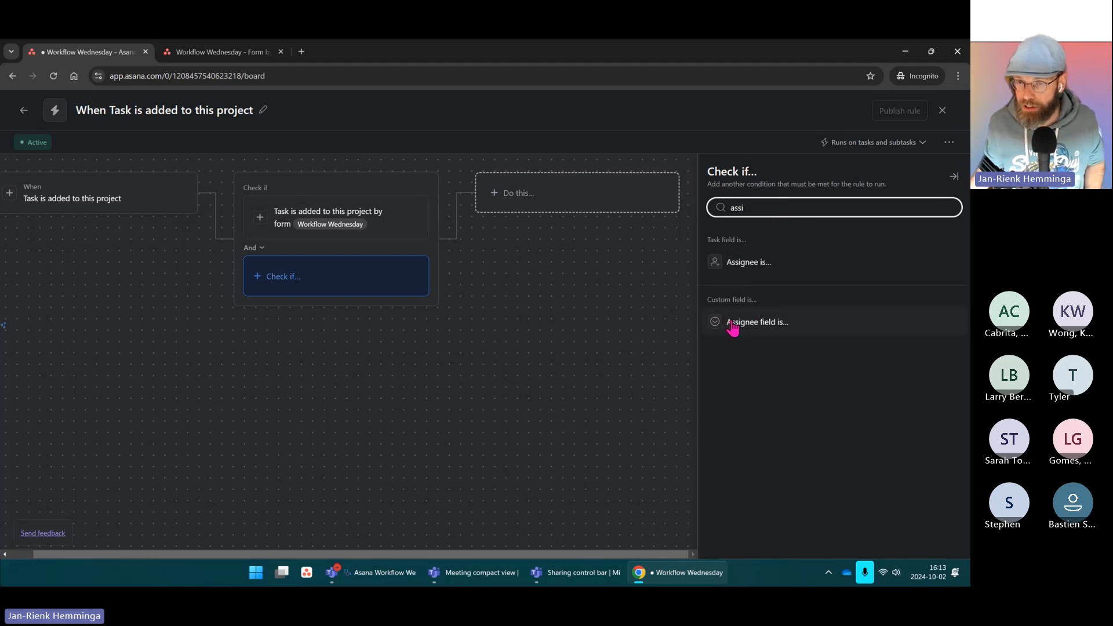
click(755, 324)
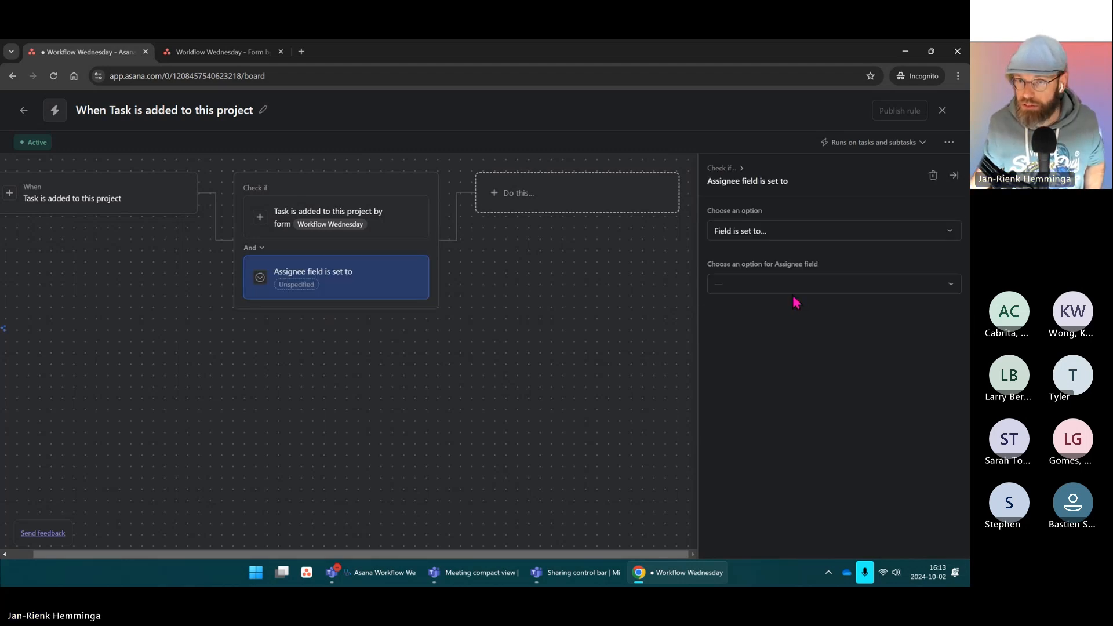
click(748, 292)
click(741, 312)
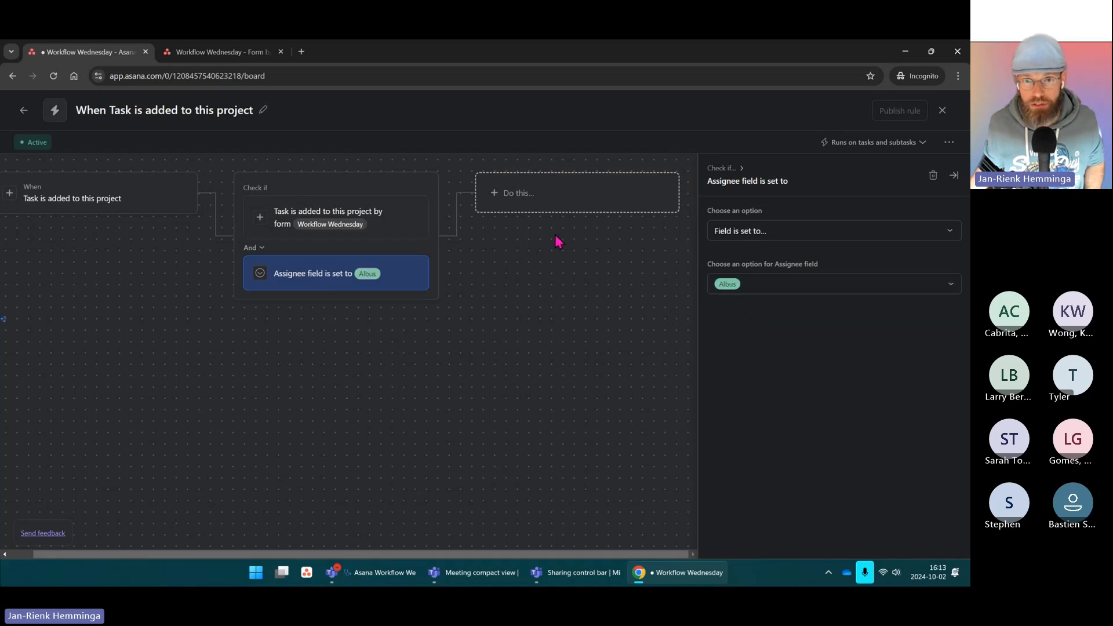
Step: Set the rule's action to assign matching tasks to Albus
click(556, 193)
click(765, 208)
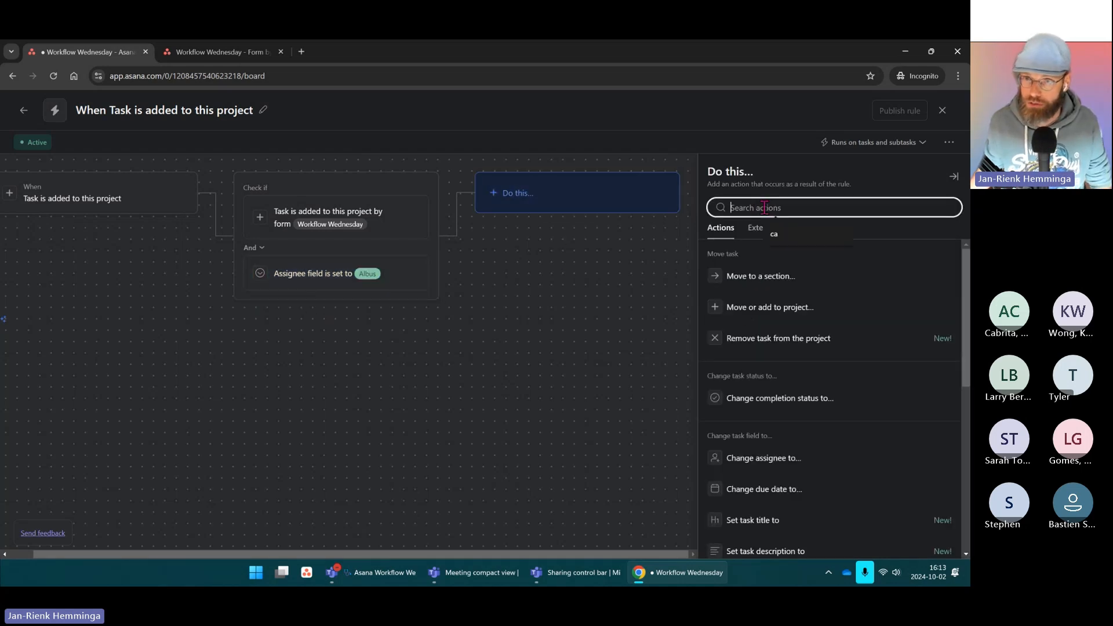
text(assi)
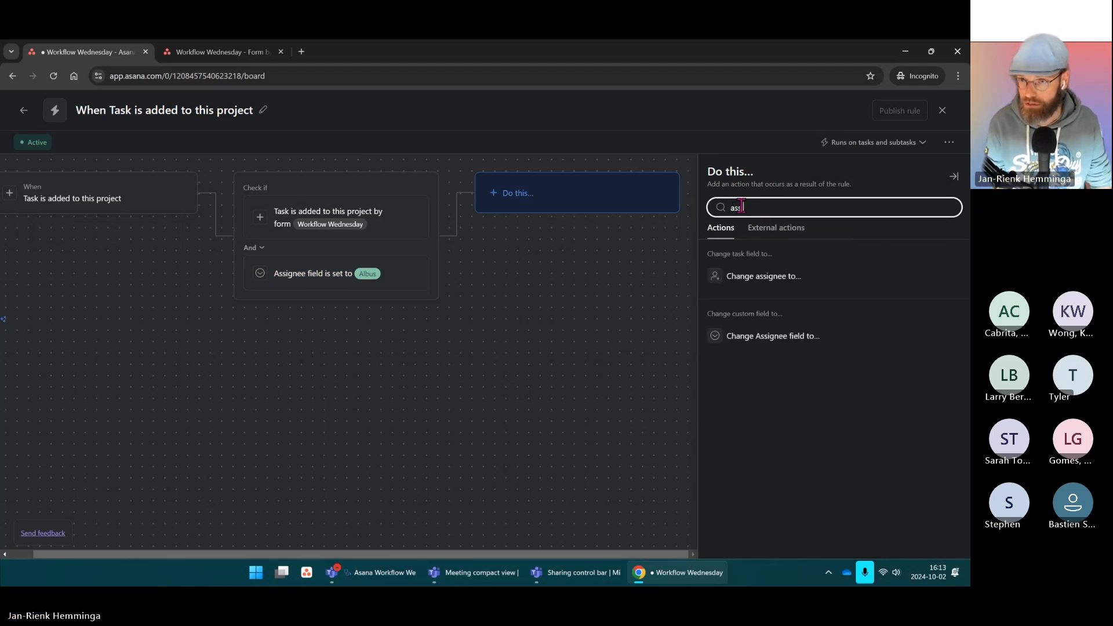
click(771, 284)
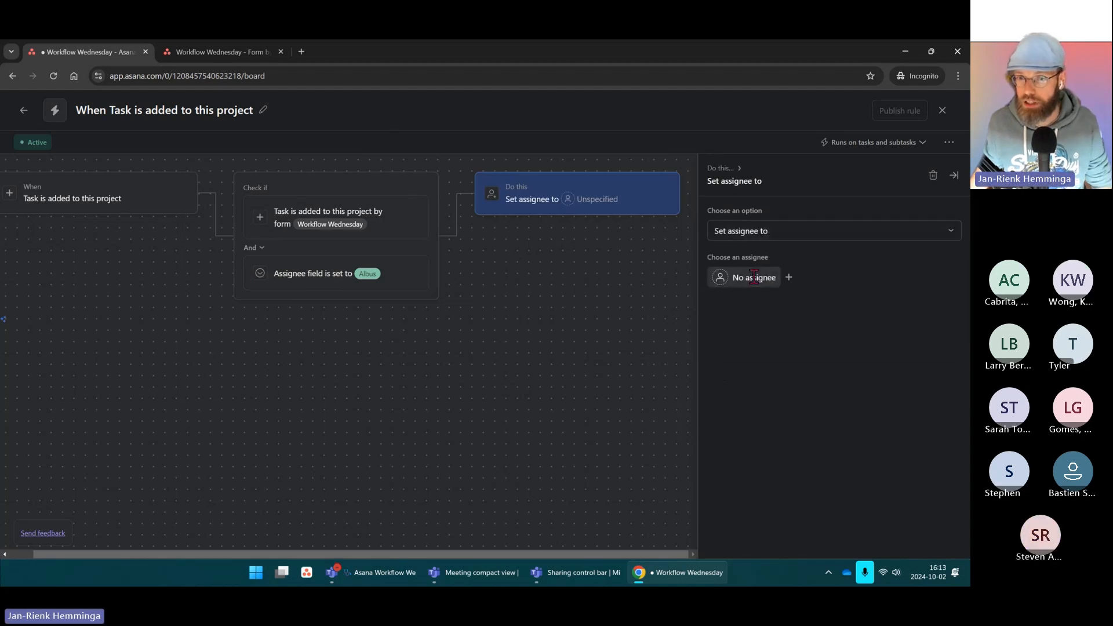
click(753, 277)
click(763, 306)
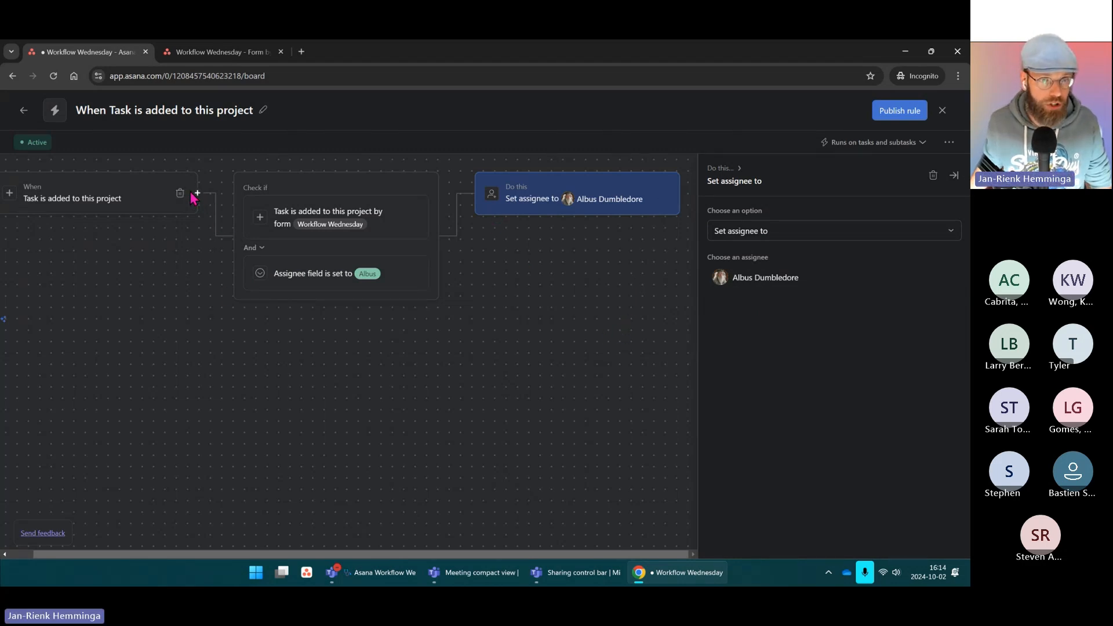
key(ctrl)
key(ctrl)
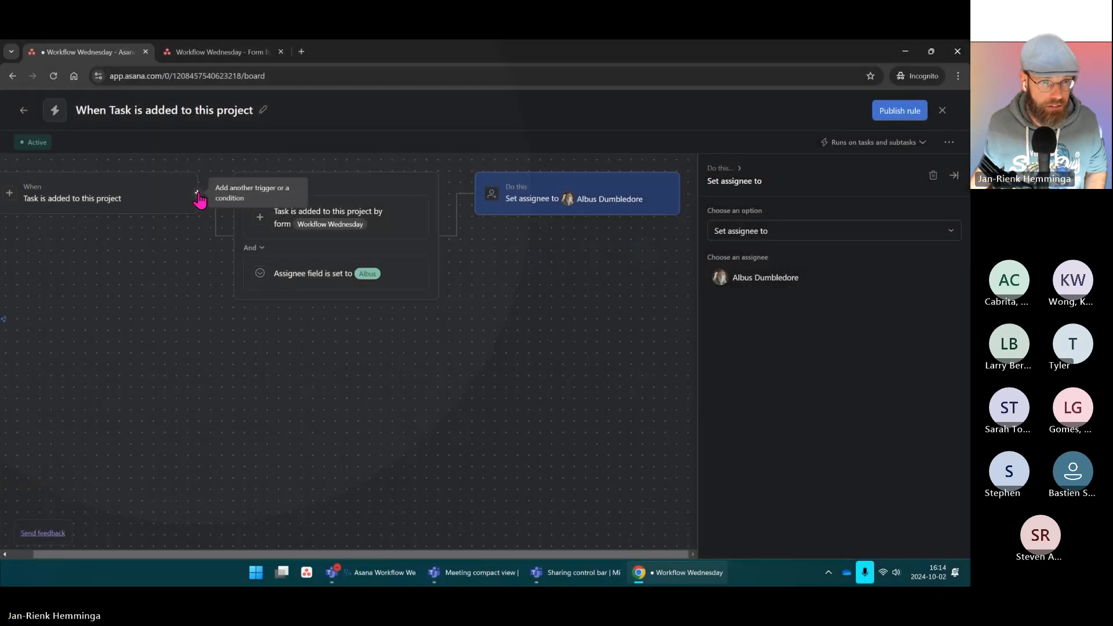
Step: Add an Otherwise-if branch for Assignee field Harry and tasks from the Workflow Wednesday form
click(197, 195)
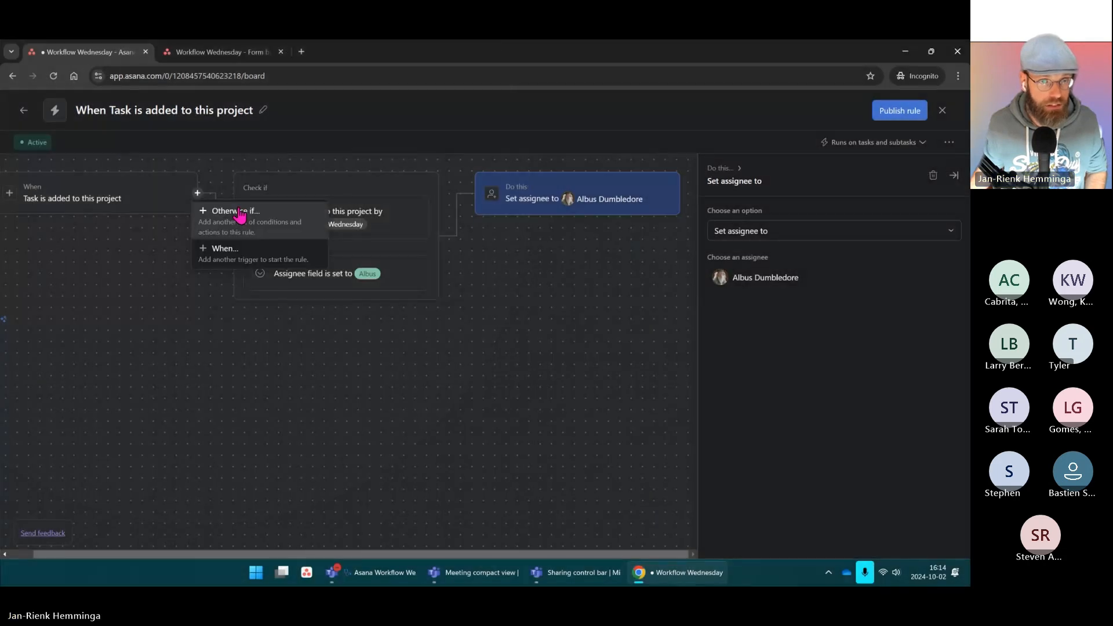
click(241, 222)
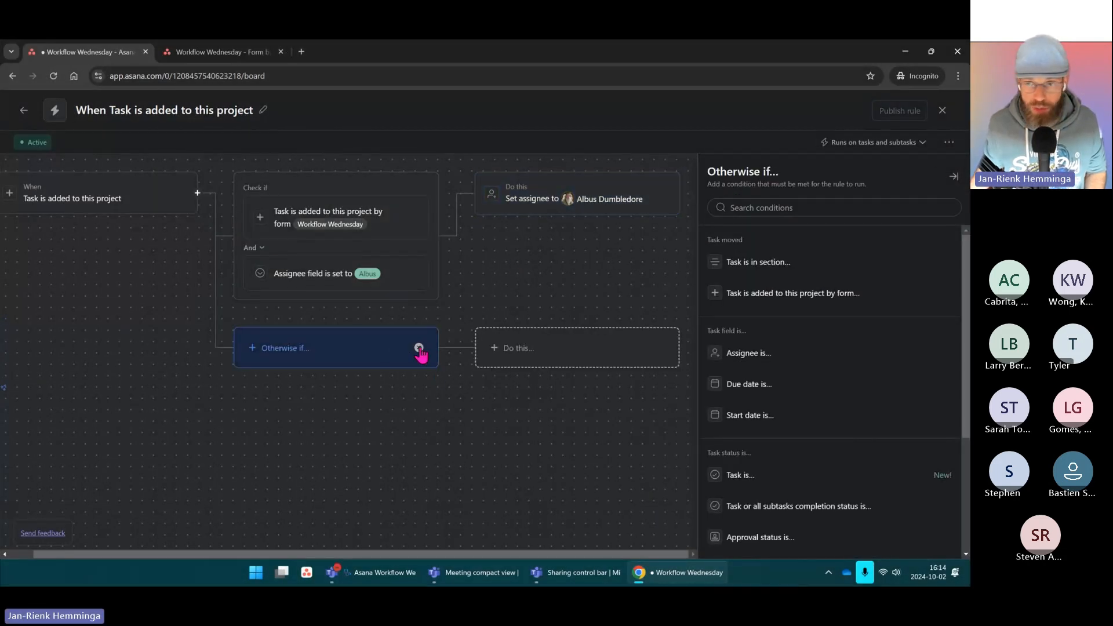
scroll(835, 431, down, 3)
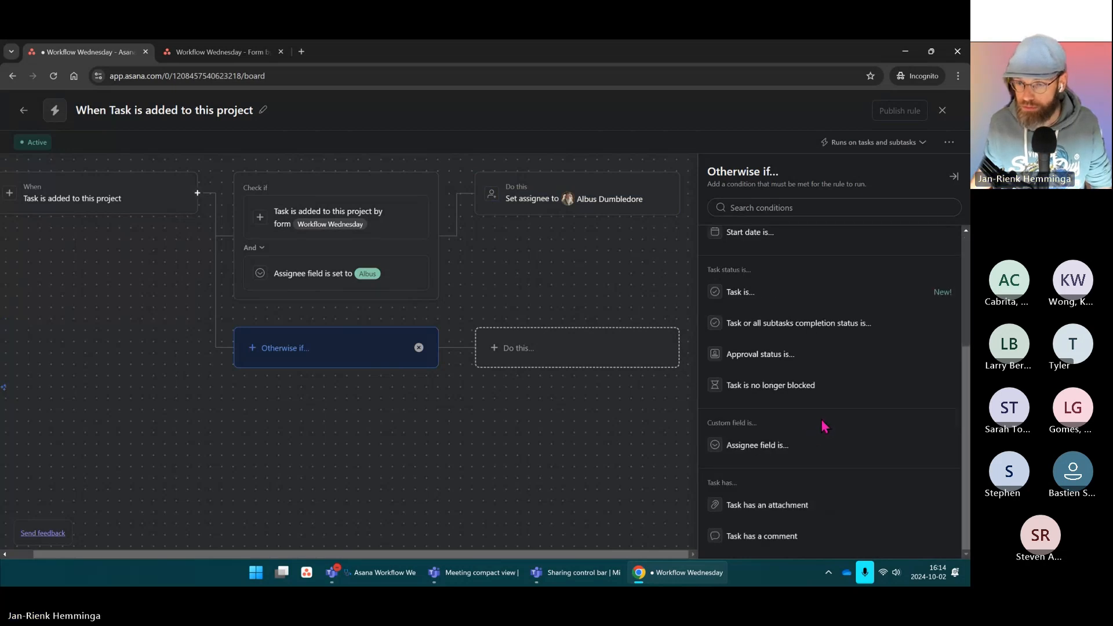
click(748, 445)
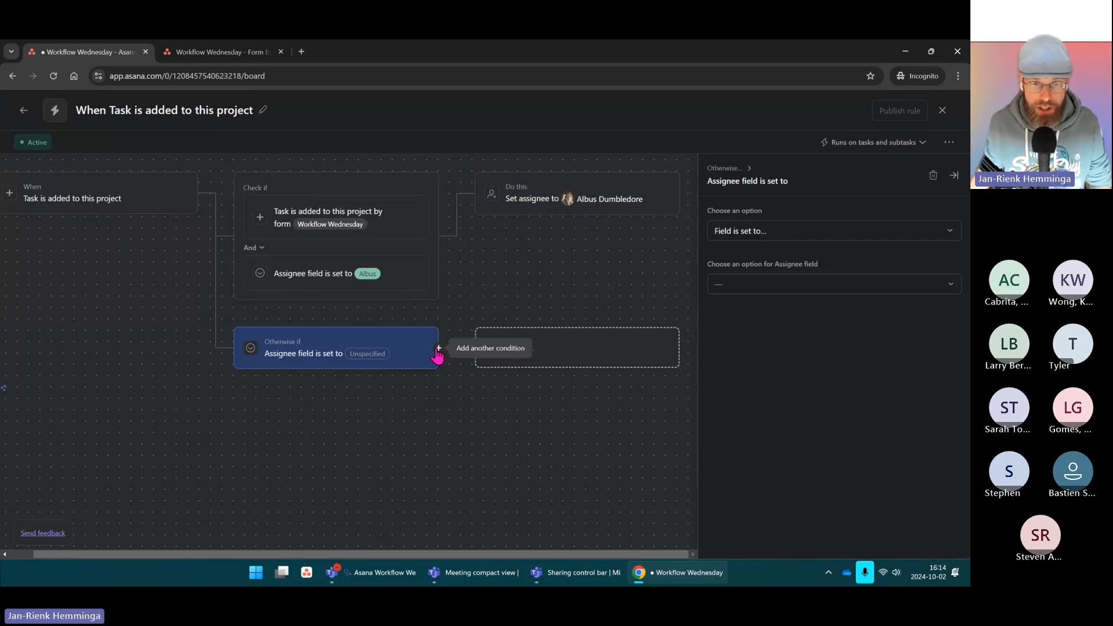
click(765, 285)
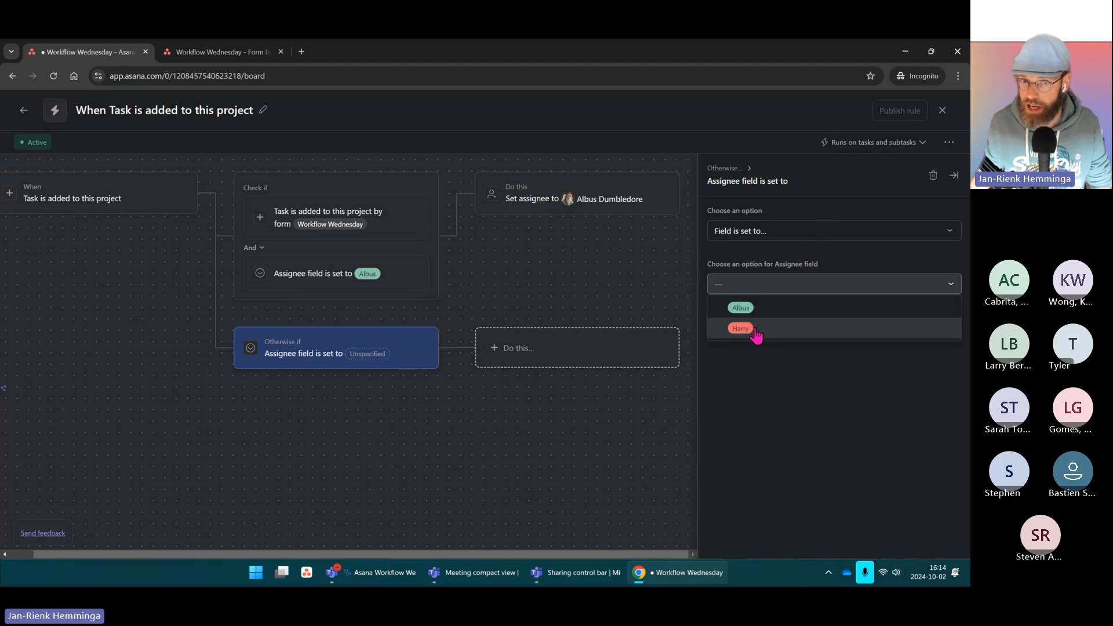
click(753, 328)
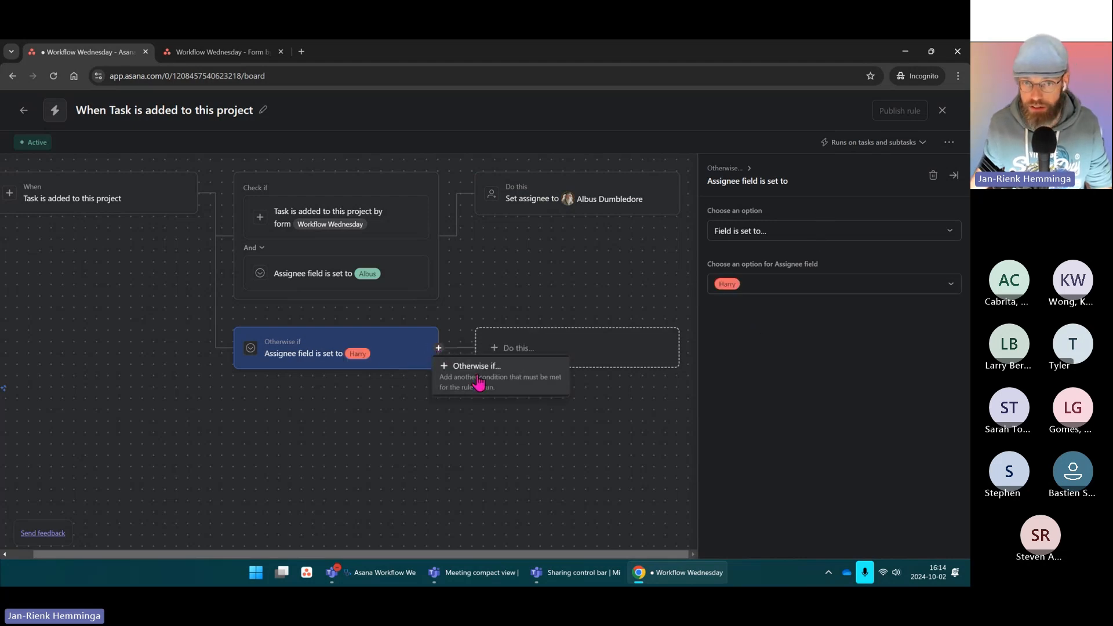
click(477, 380)
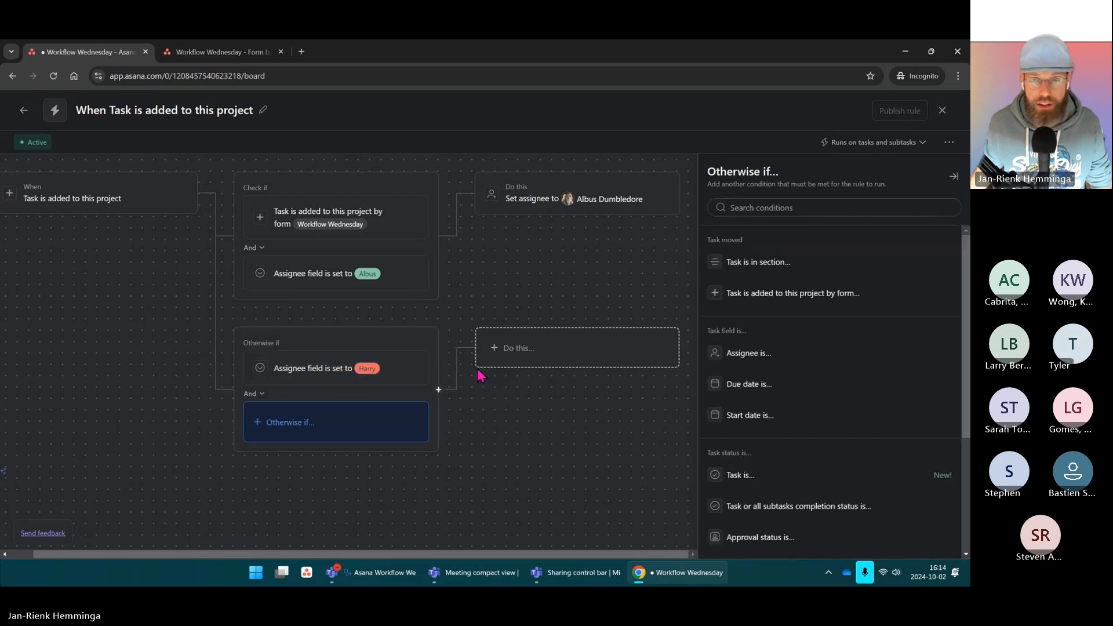
click(781, 299)
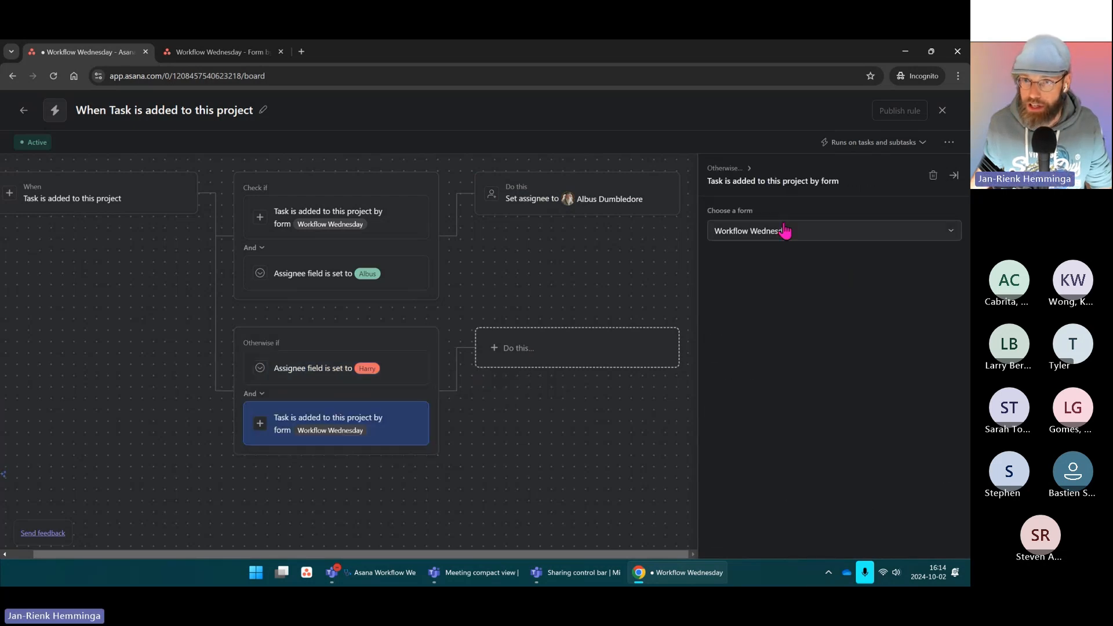
Step: Make the branch set the assignee to Harry and publish the rule
click(578, 360)
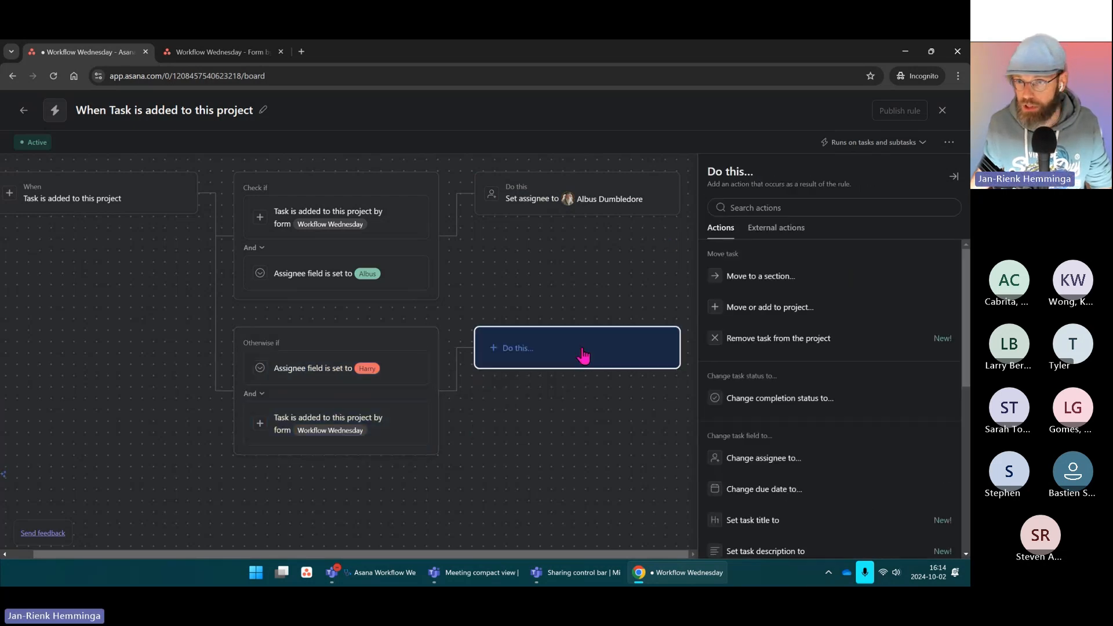
click(773, 207)
text(ass)
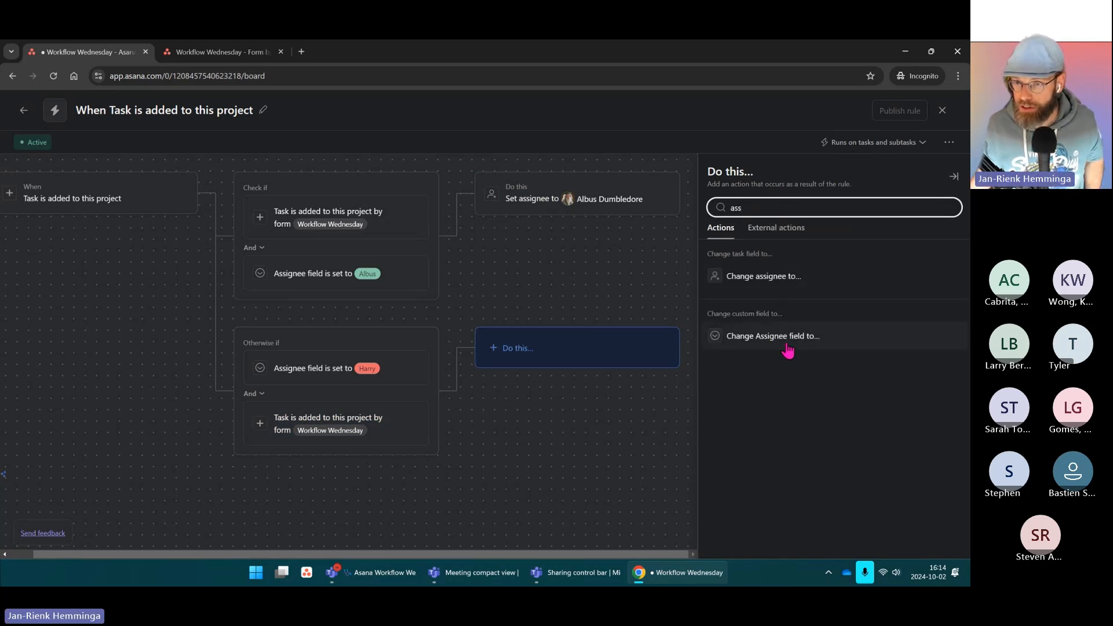
click(763, 279)
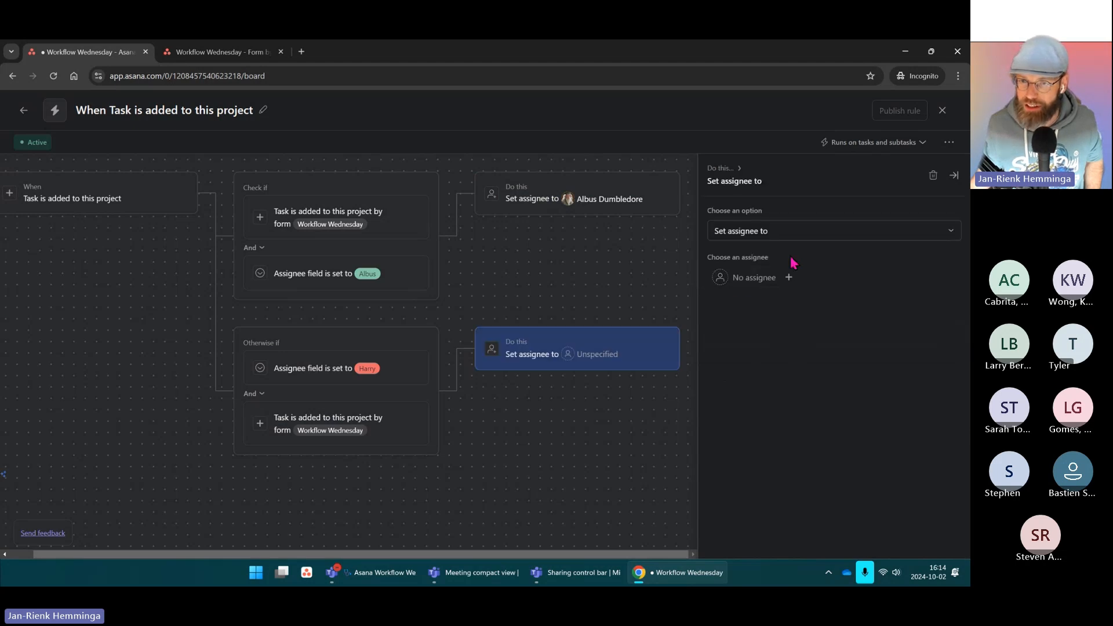
click(753, 278)
text(harry)
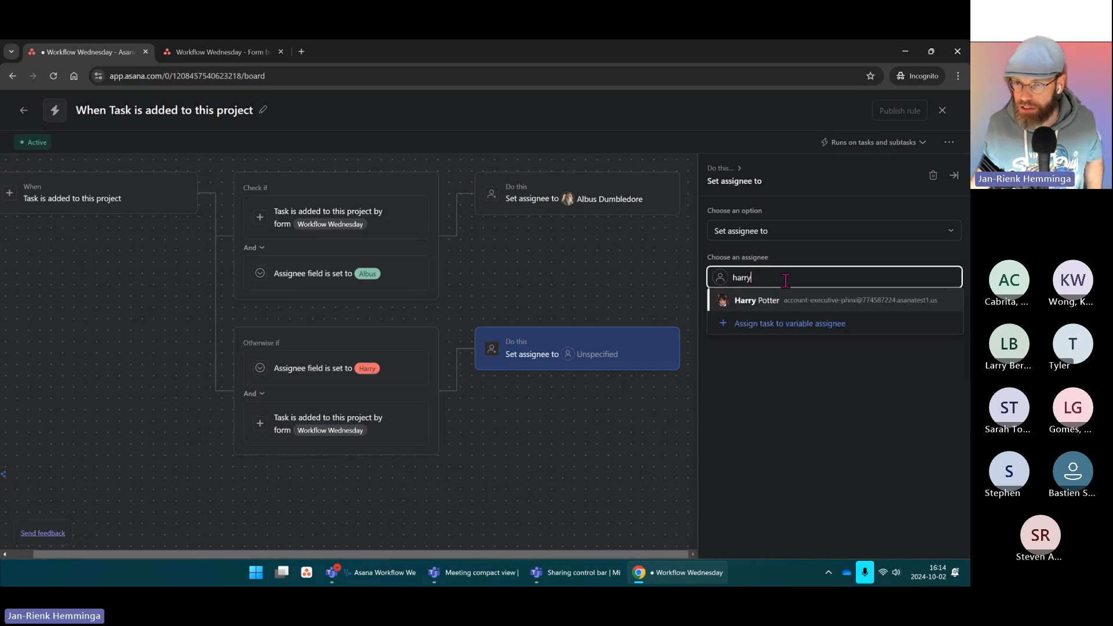
click(787, 302)
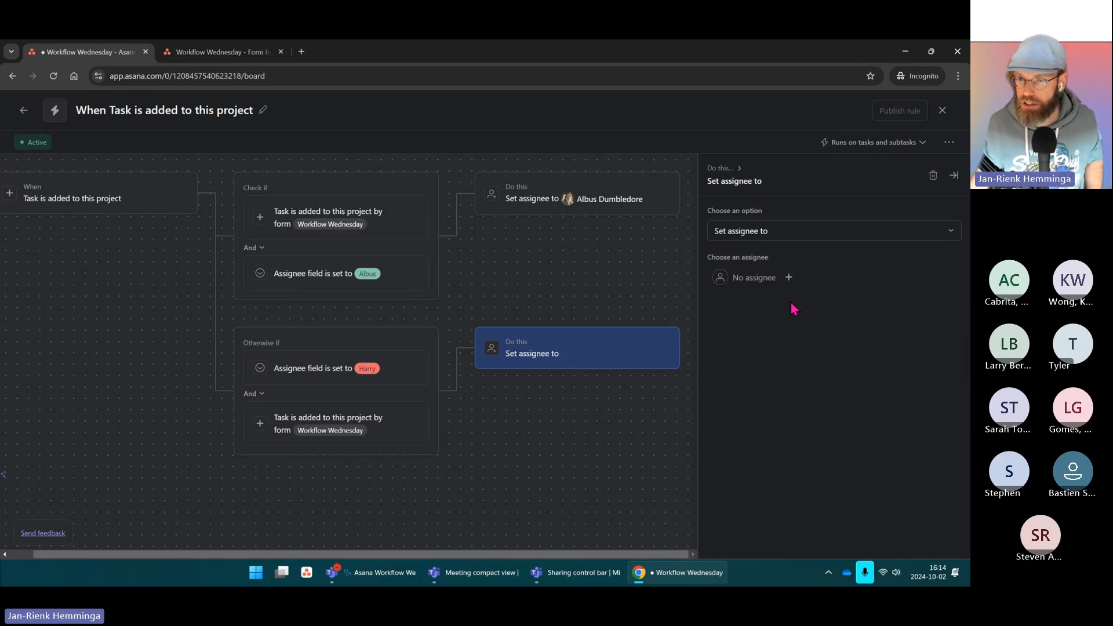
click(951, 174)
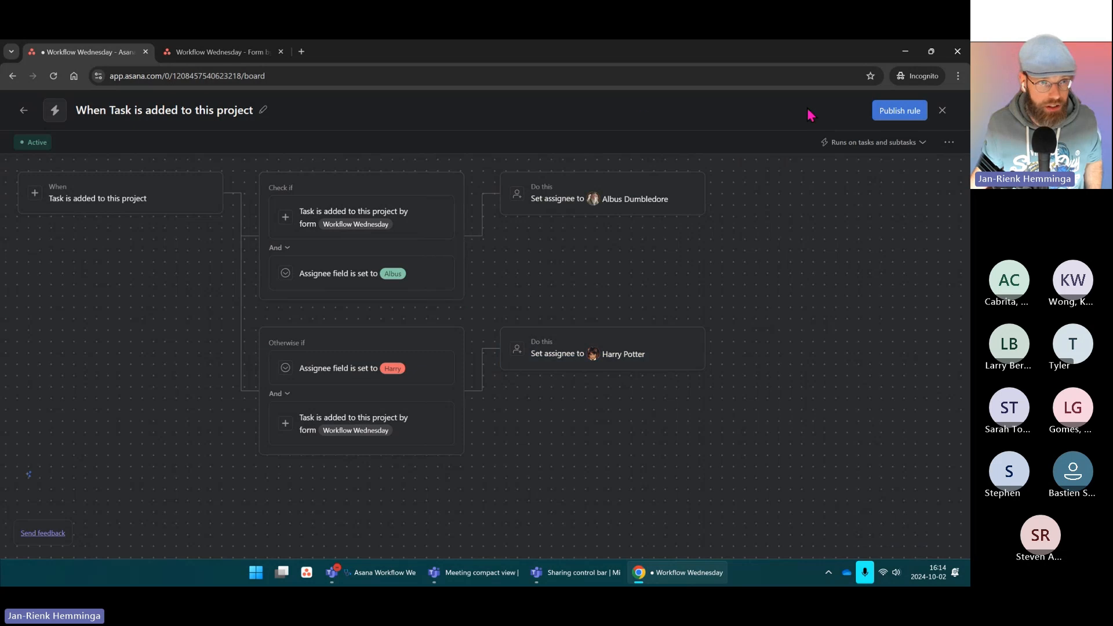
click(906, 112)
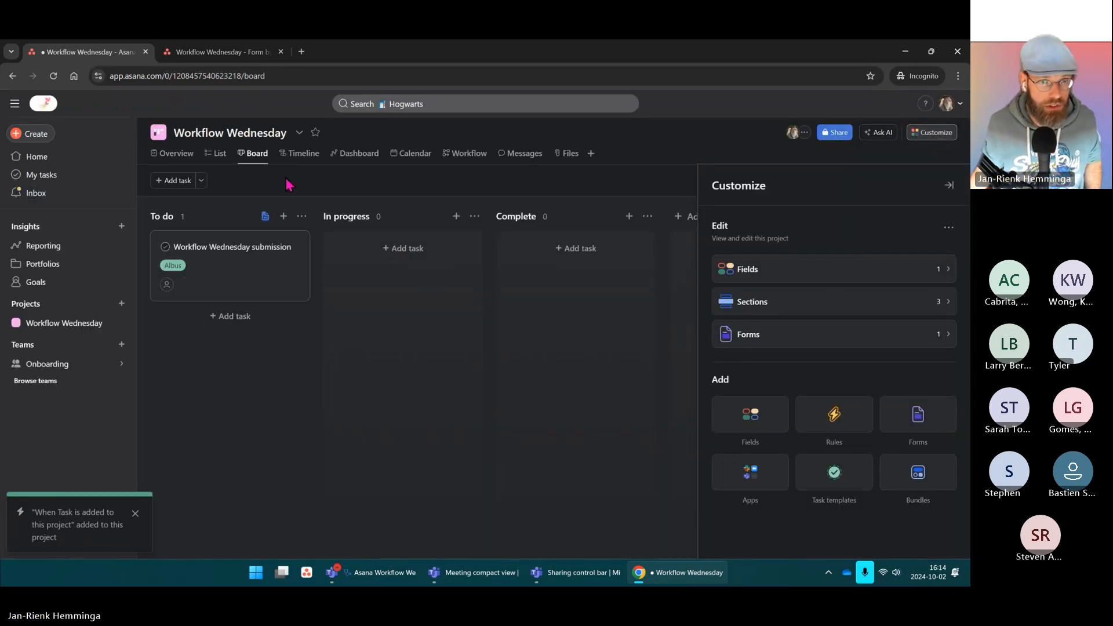
Step: Delete the old test task and return to the form's confirmation page
right_click(293, 264)
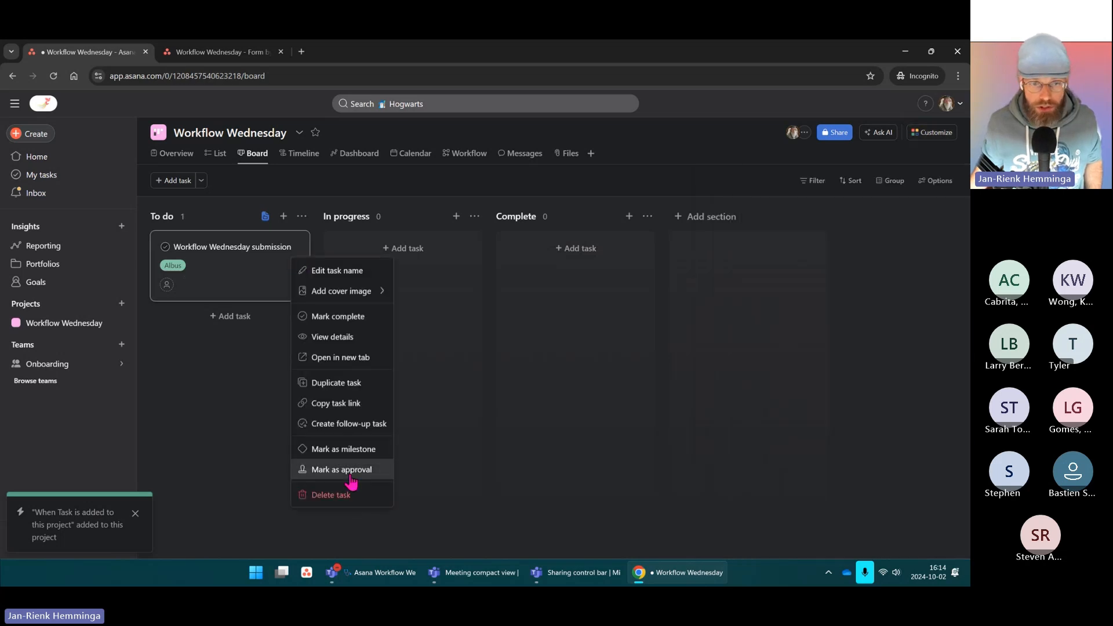
click(344, 491)
click(255, 55)
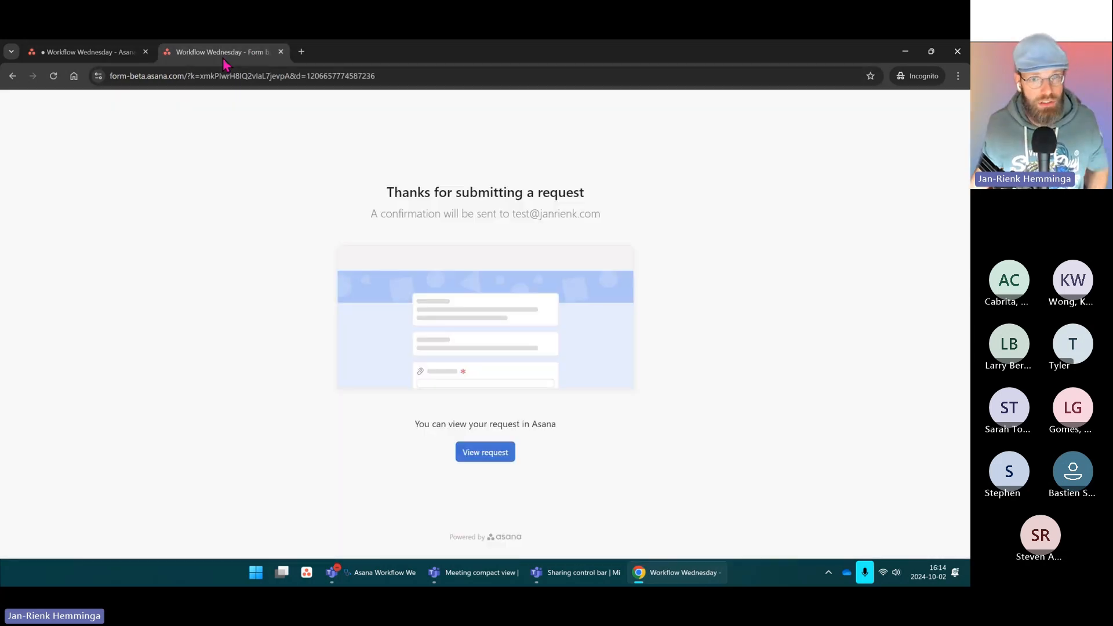
Step: Reload the form and enter the same test e-mail address in both the Name and Email fields
click(54, 76)
click(391, 172)
text(jr)
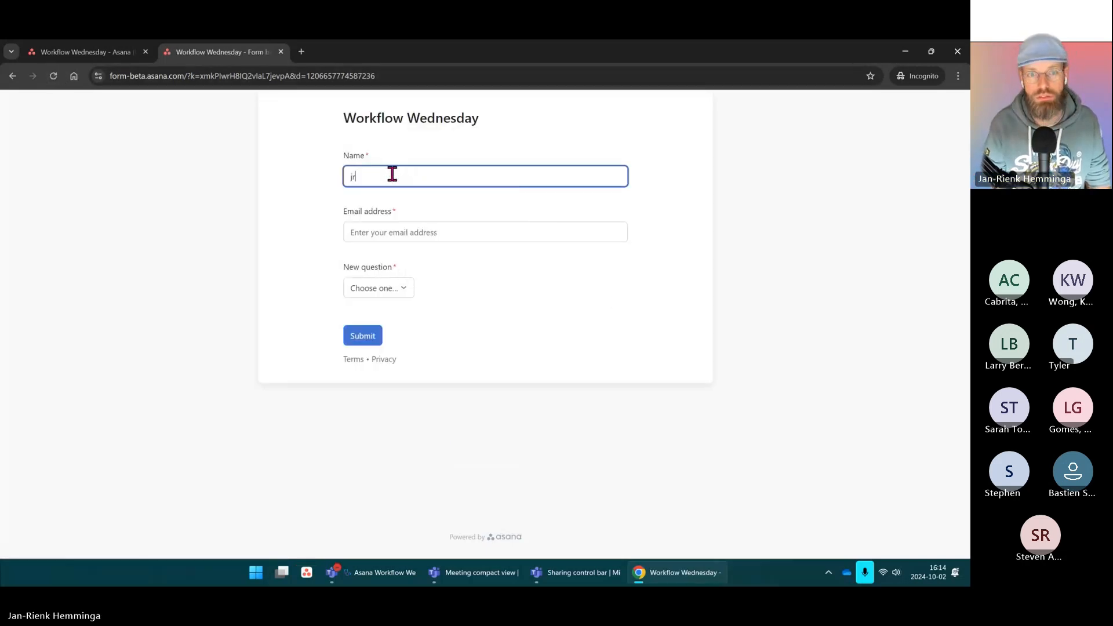
text(@)
key(BackSpace)
key(BackSpace)
key(BackSpace)
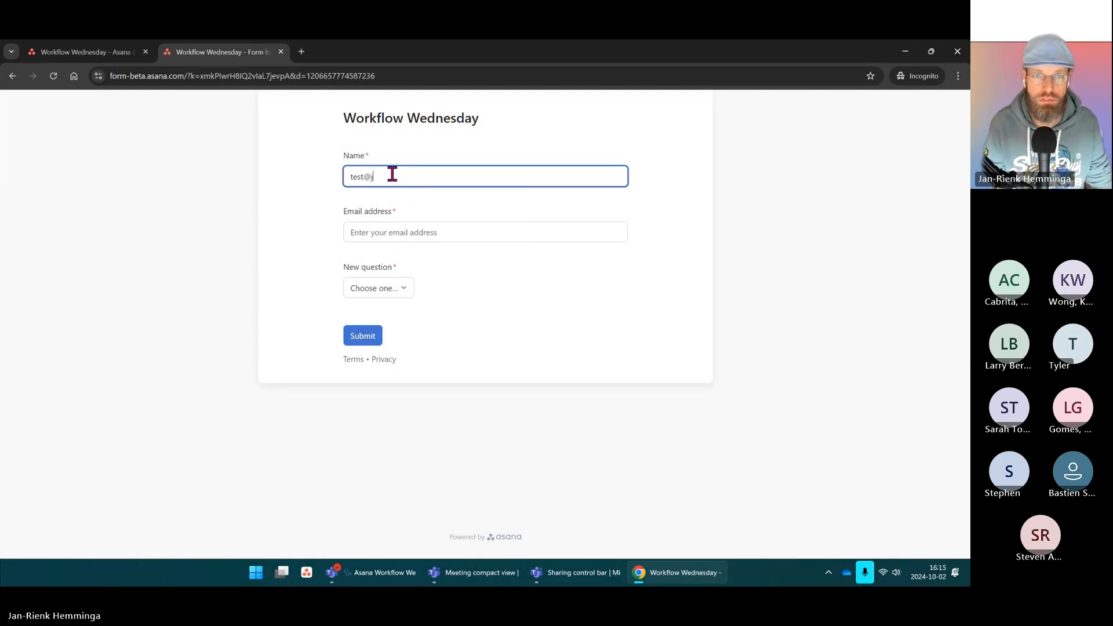
key(Tab)
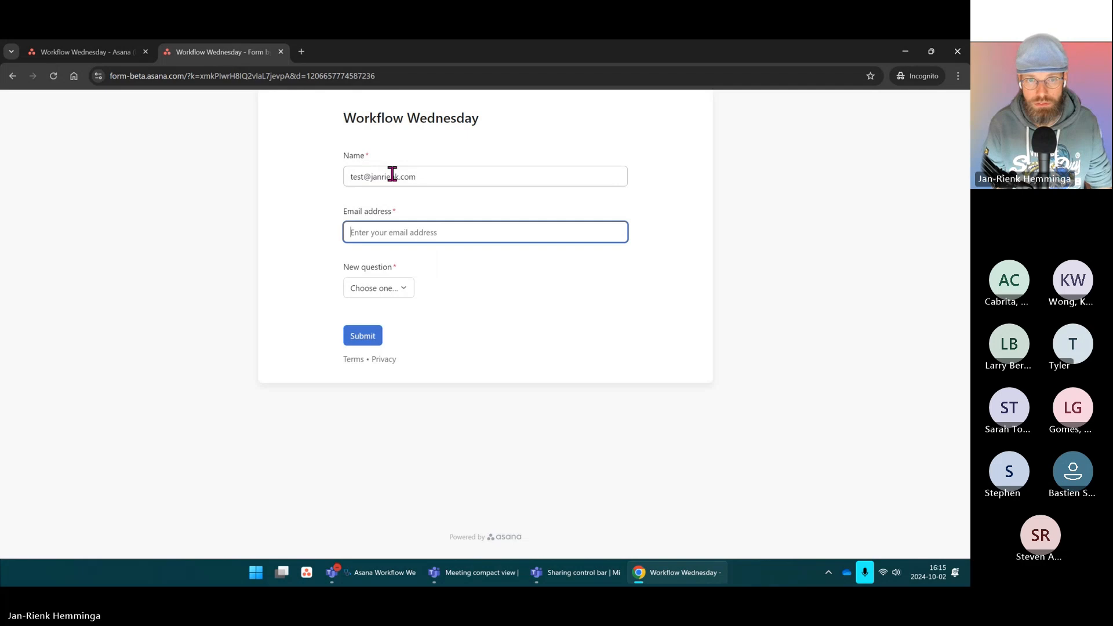
drag(421, 177, 240, 195)
key(ctrl+c)
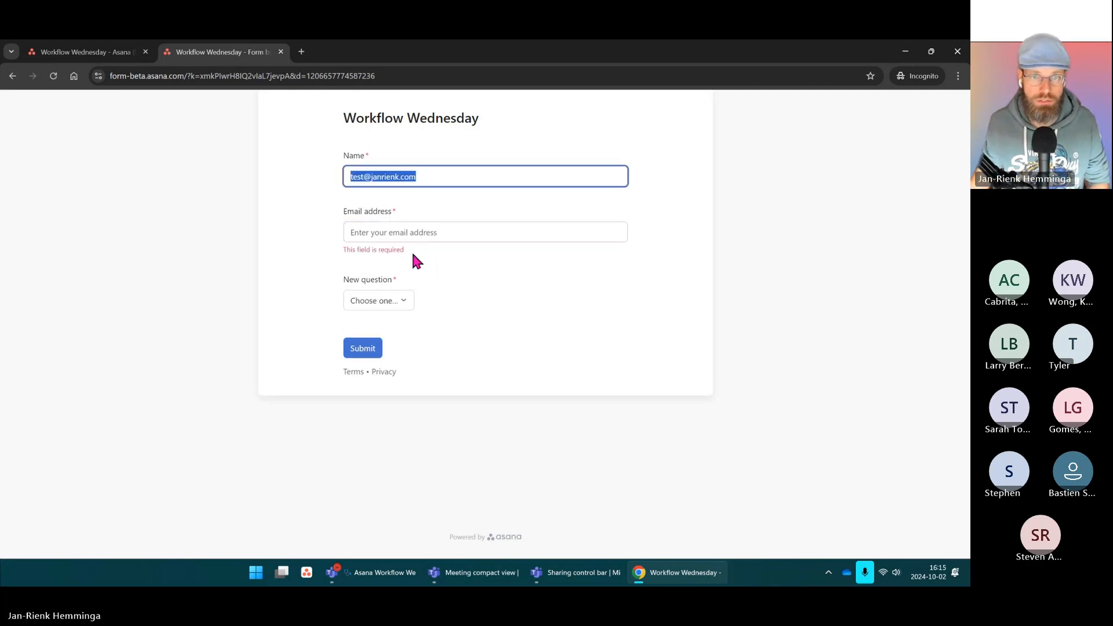
click(426, 234)
key(ctrl+v)
Step: Answer the New question with Harry and submit the test form
click(583, 290)
click(398, 293)
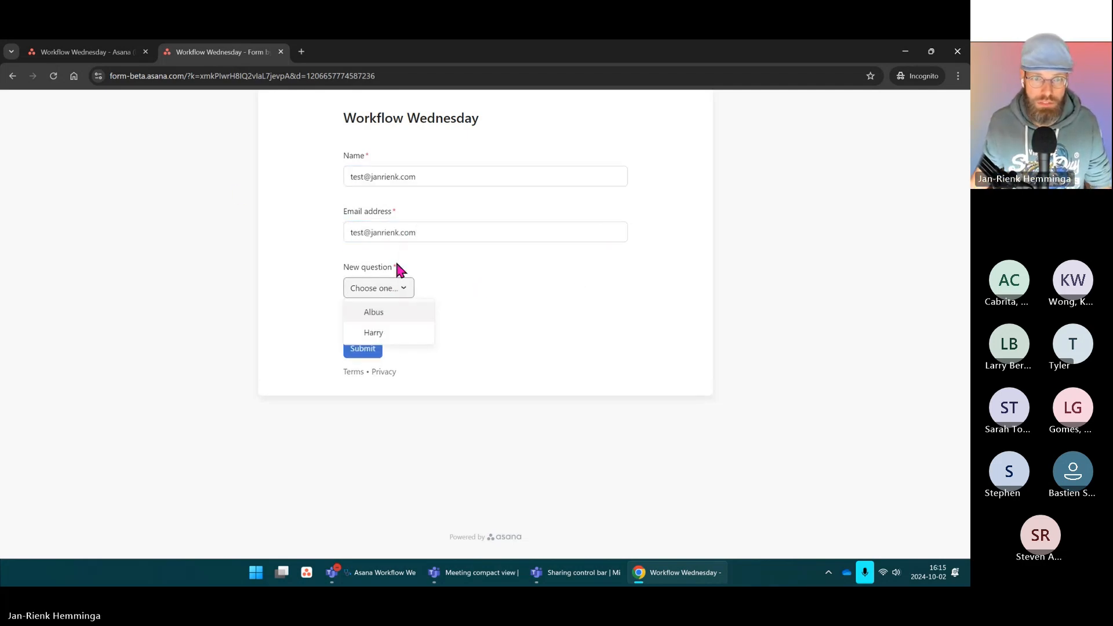
click(374, 334)
click(364, 348)
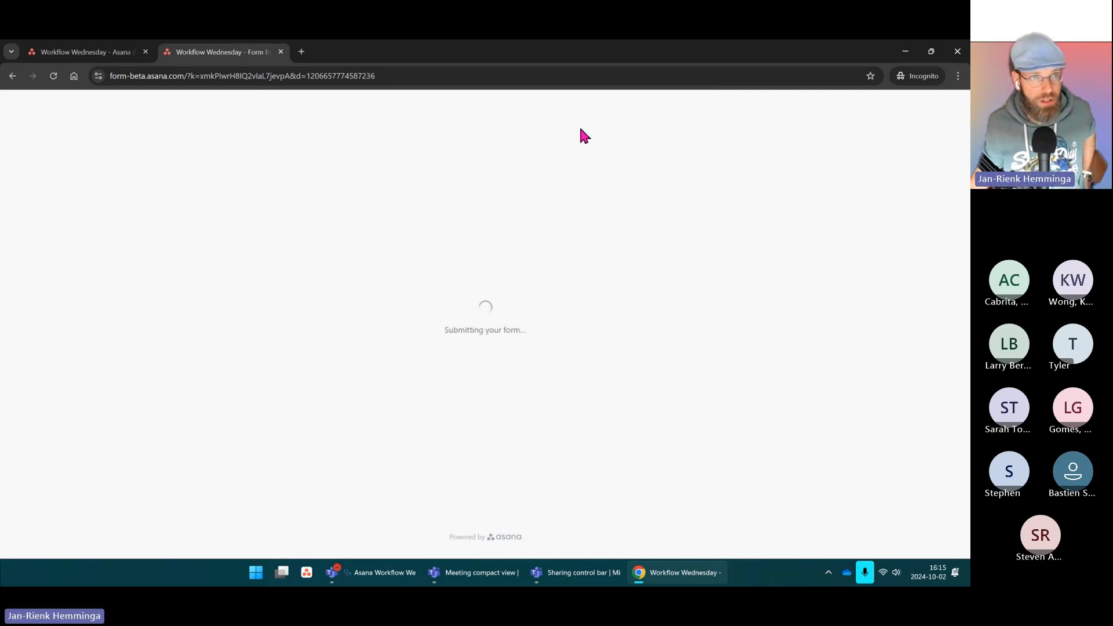
Step: Confirm on the Asana board that the new submission is assigned to Harry, then return to the Teams meeting
click(59, 51)
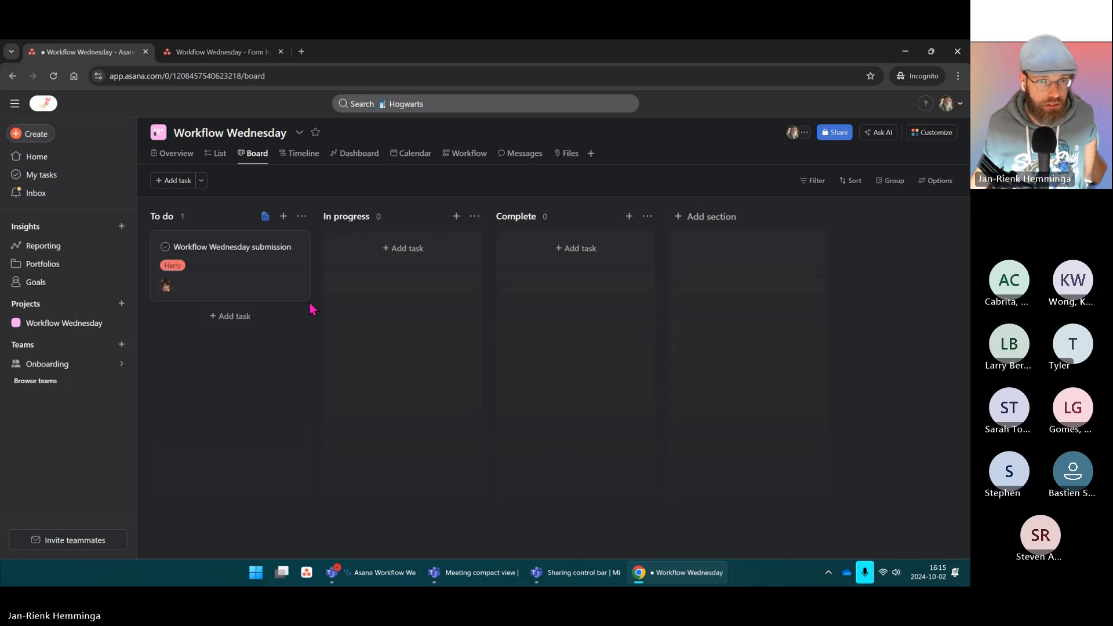
mouse_move(168, 290)
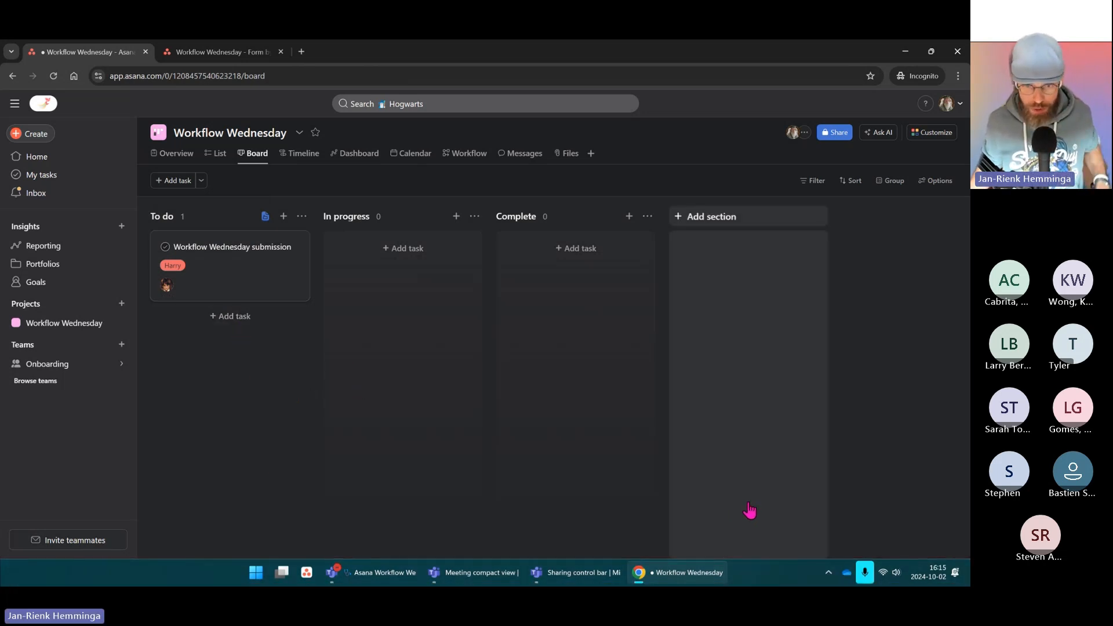
click(376, 573)
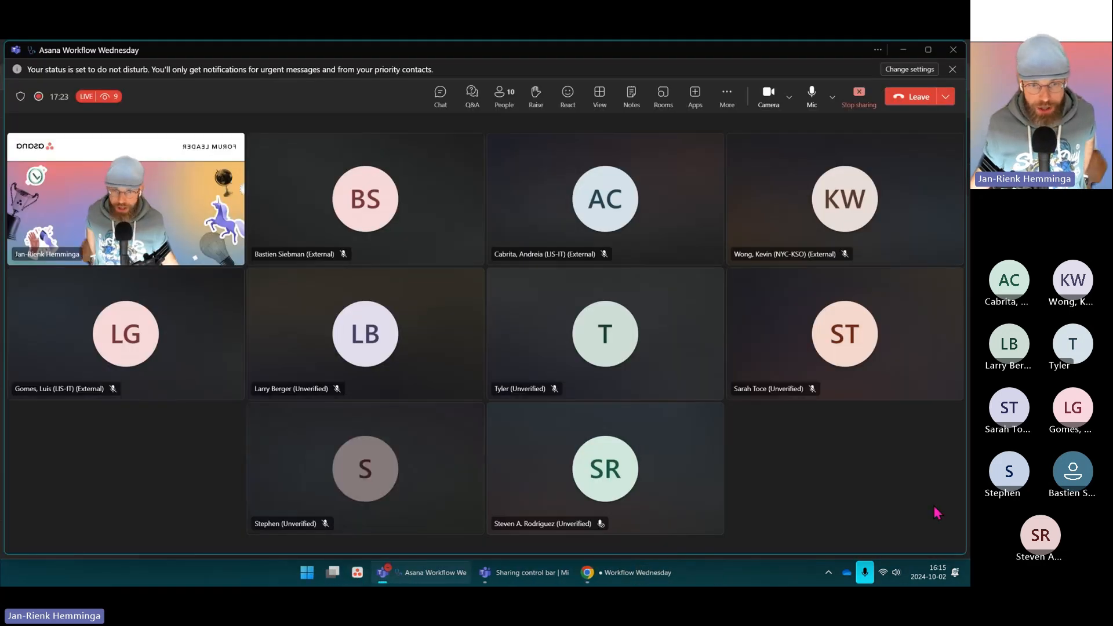
Step: Allow the muted meeting participant to use their microphone again from their tile's menu
right_click(600, 526)
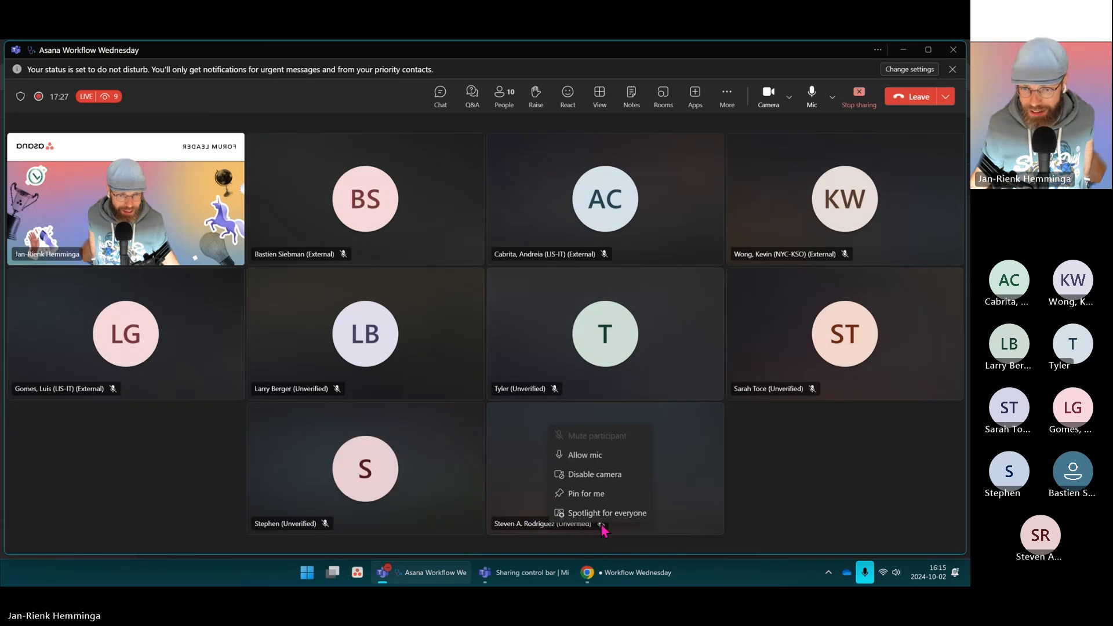
click(588, 455)
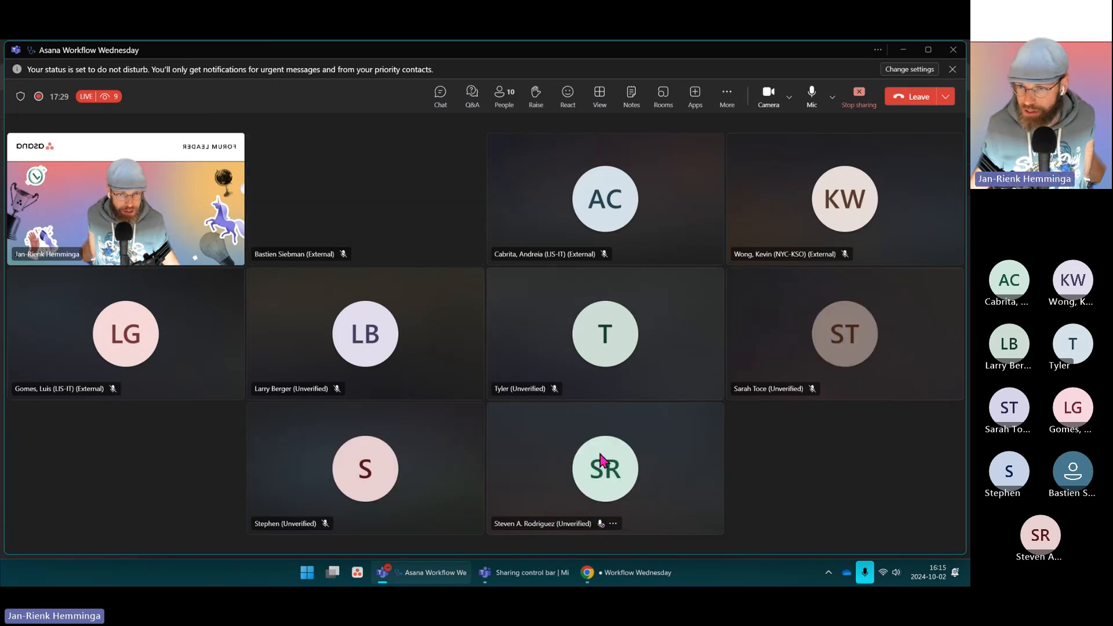
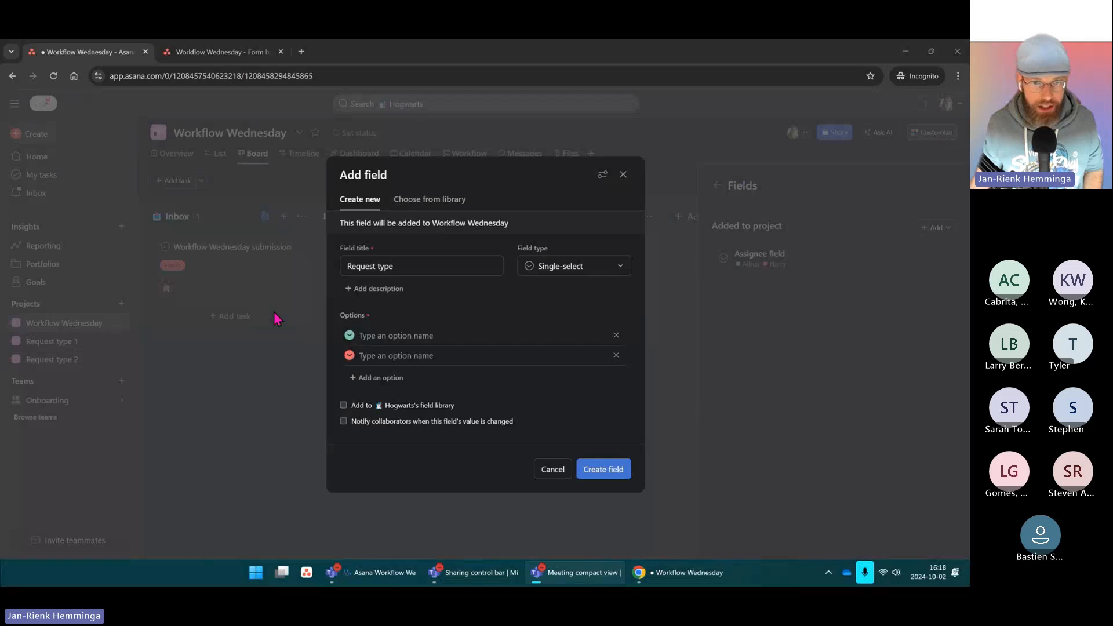
Step: Give the Request type field the options 'one' and 'two' and create it
click(382, 336)
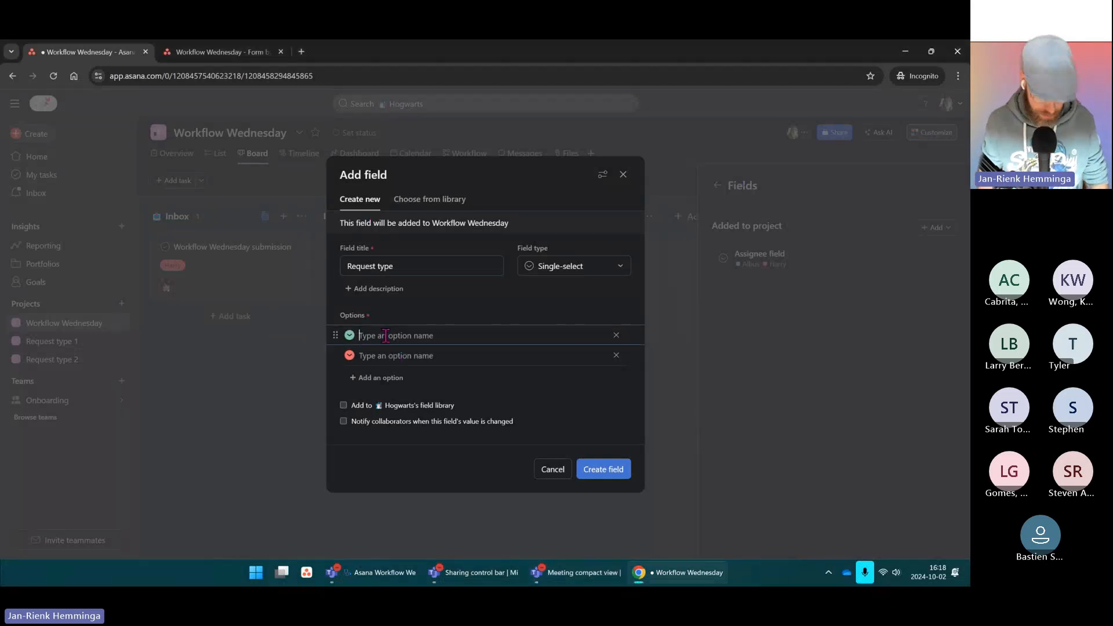
text(one)
key(Tab)
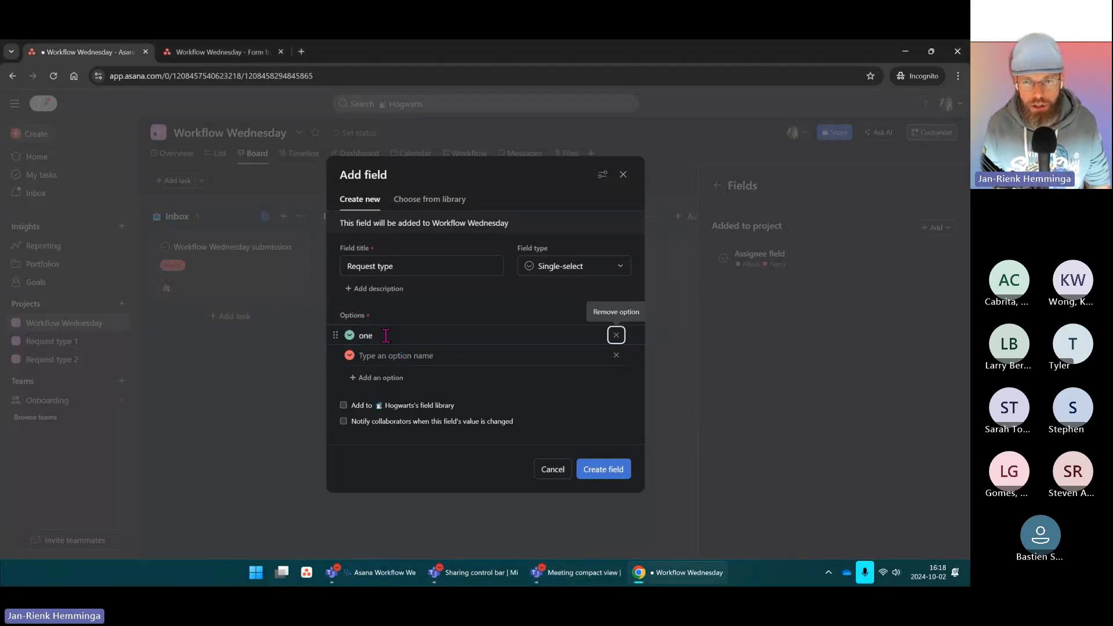
click(389, 352)
text(two)
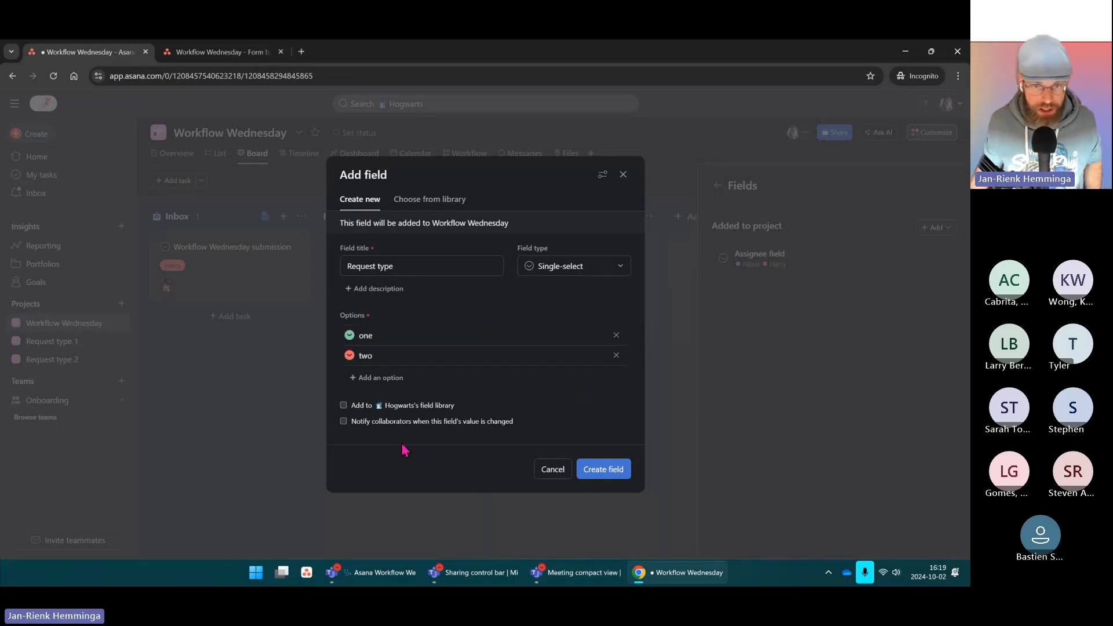
click(615, 473)
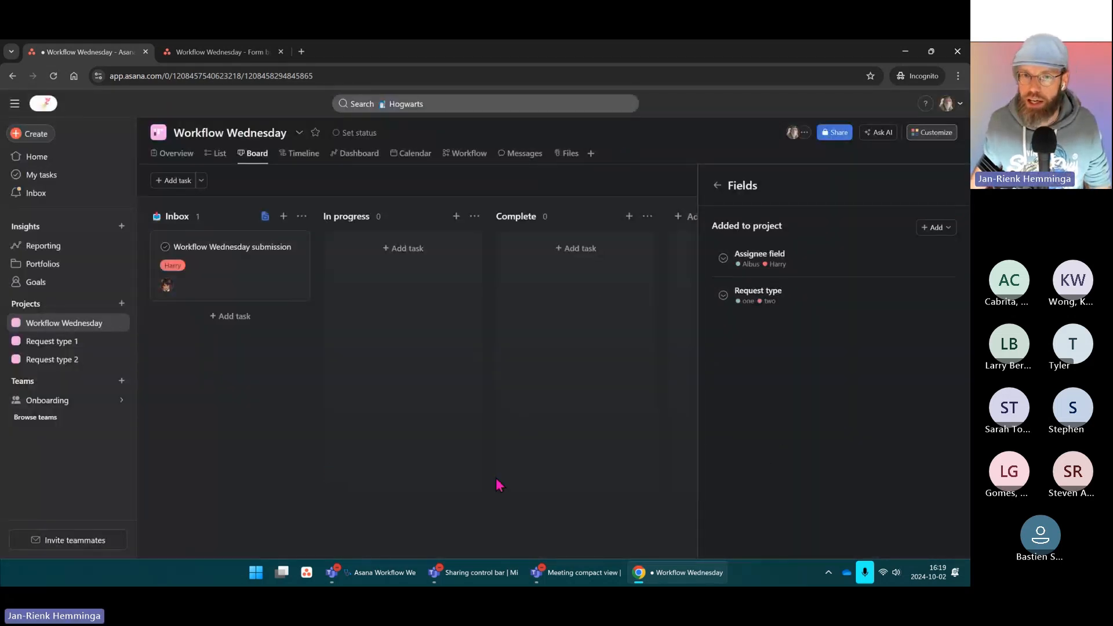
Step: Check the project's existing rule, then start adding a new rule from Customize
click(717, 185)
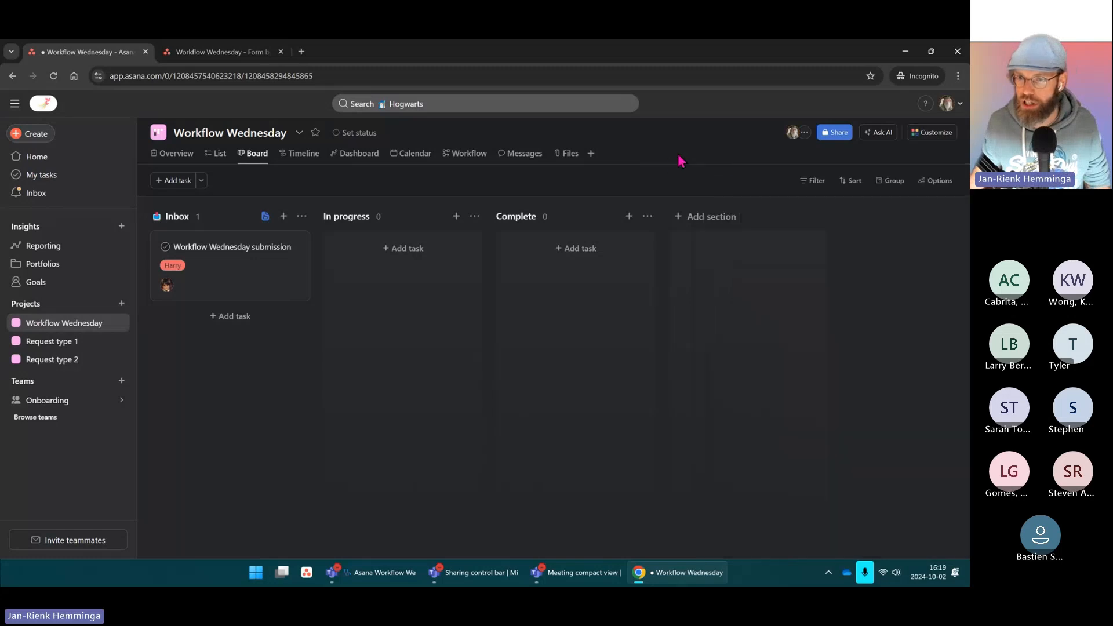
click(922, 136)
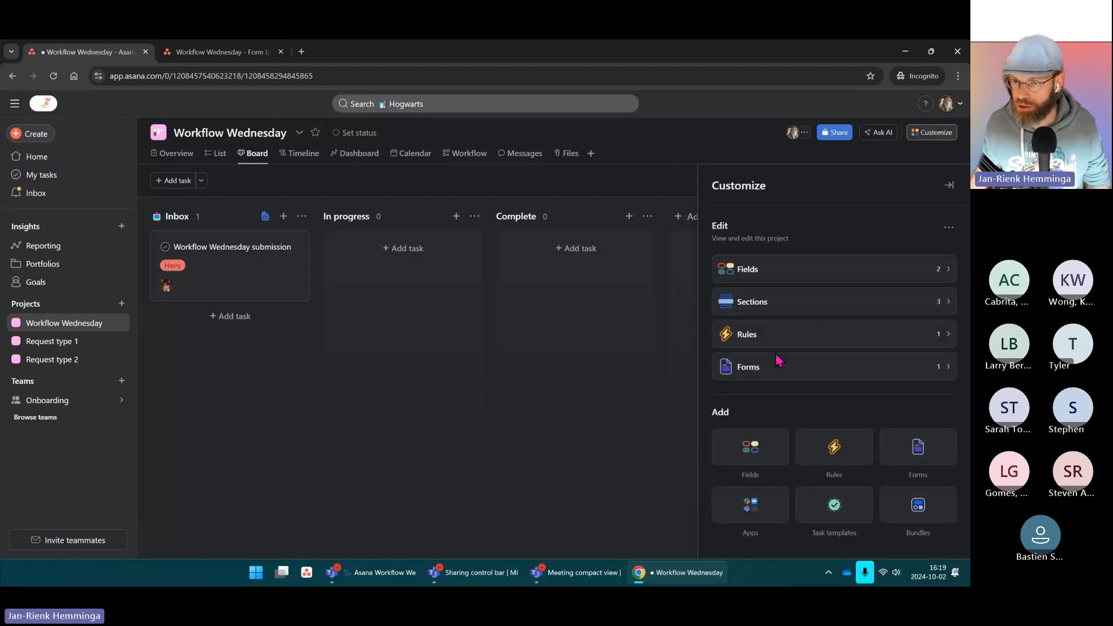
click(848, 338)
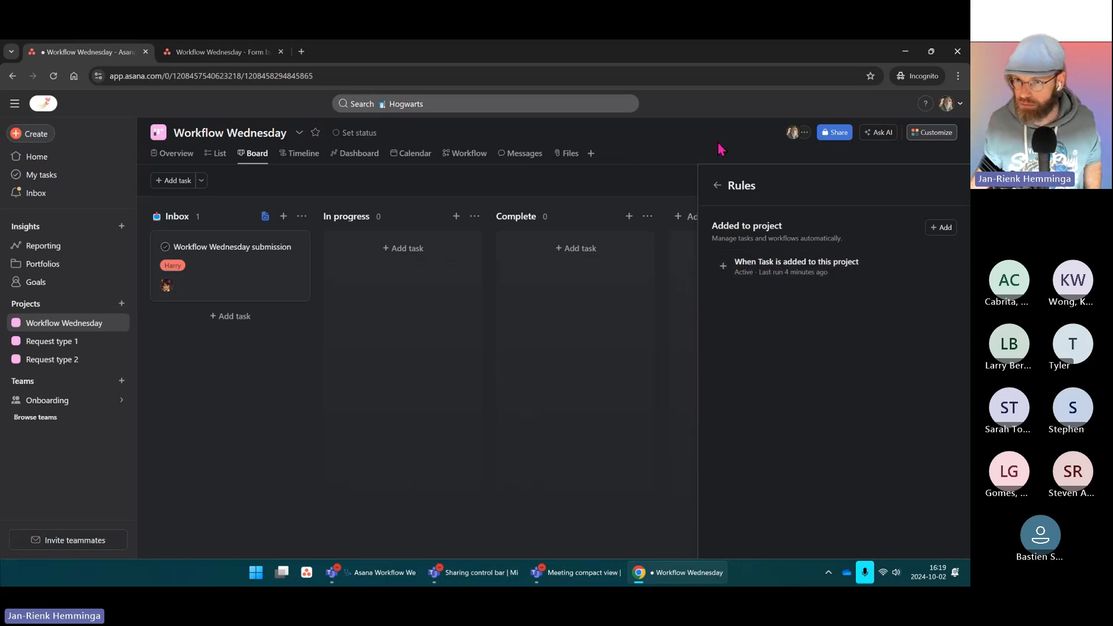
click(742, 134)
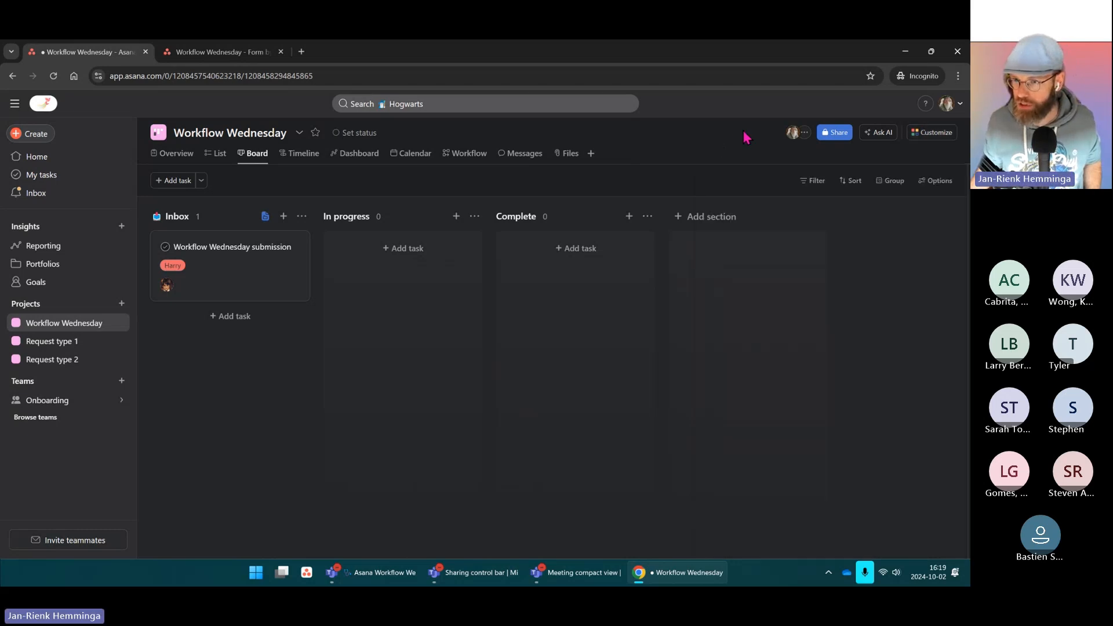
click(934, 133)
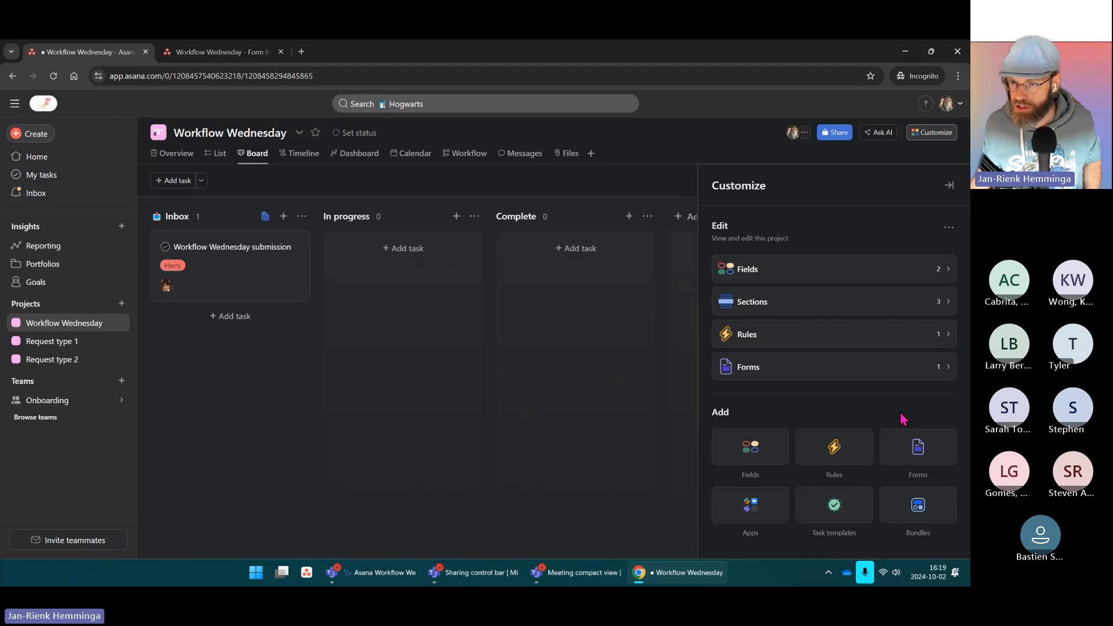
click(843, 457)
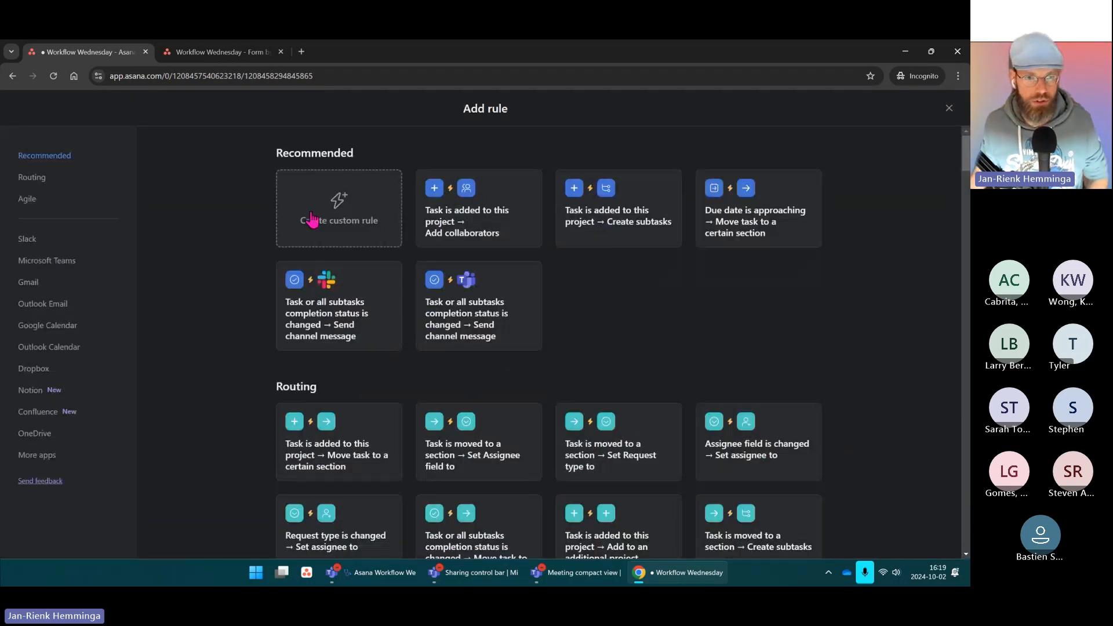
Step: Start a custom rule triggered when a task is added to this project via the form
click(312, 220)
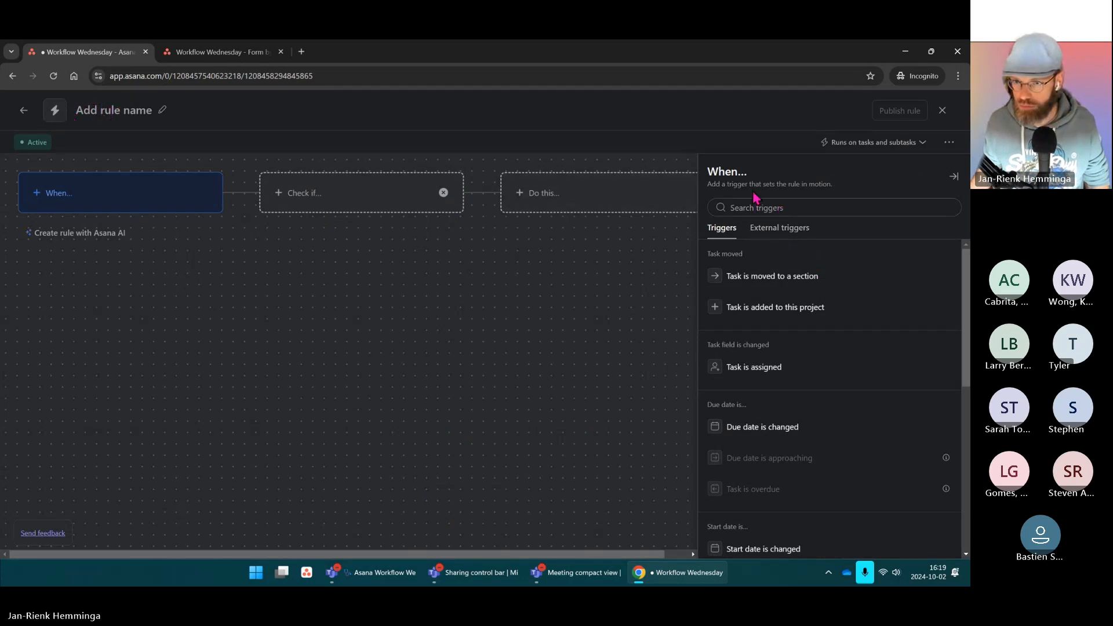
click(789, 317)
click(341, 196)
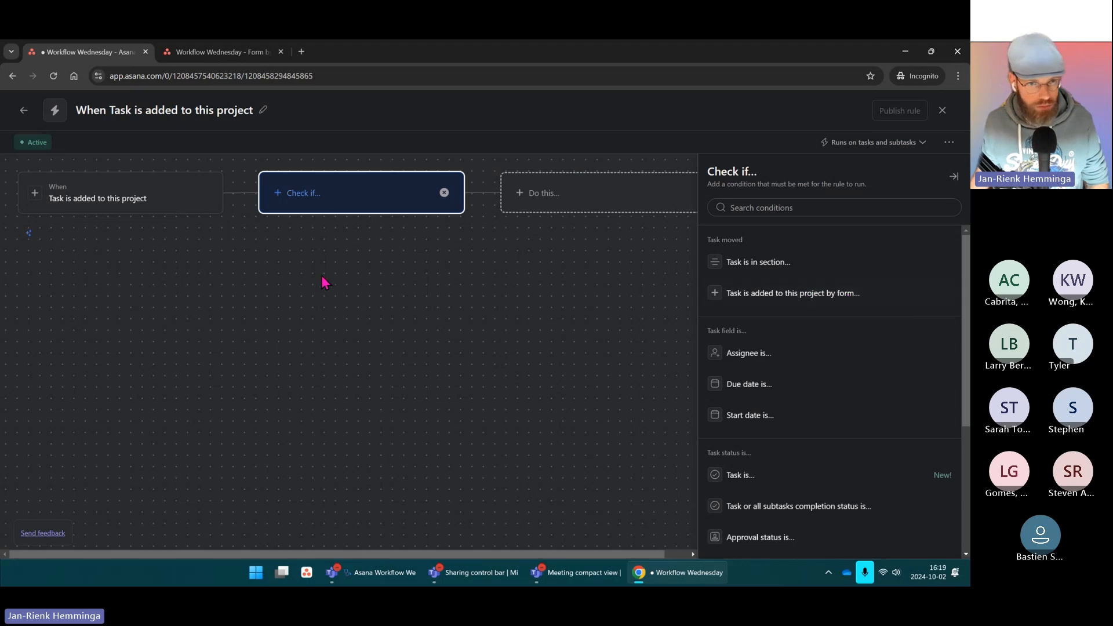
click(859, 296)
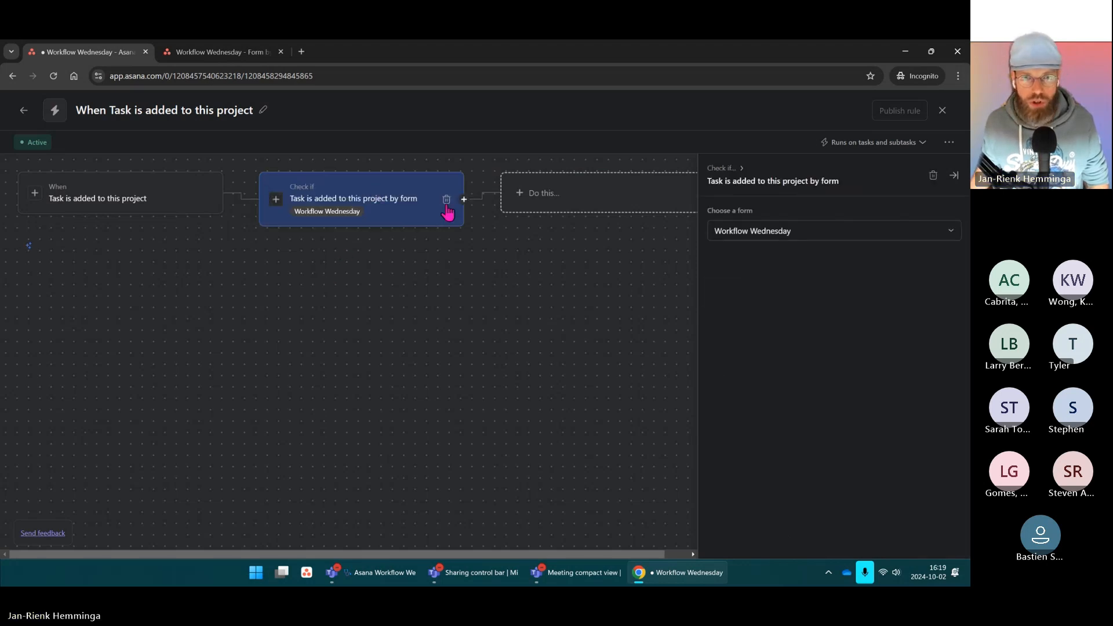
Step: Add a second rule condition requiring Request type to be one
click(464, 200)
click(492, 229)
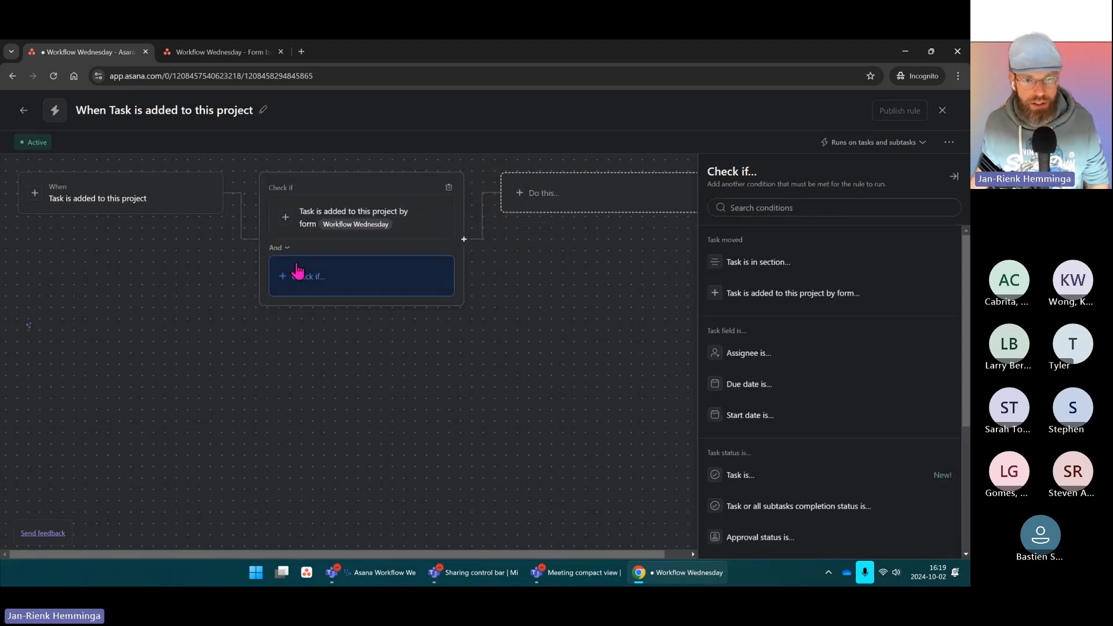
scroll(826, 427, down, 3)
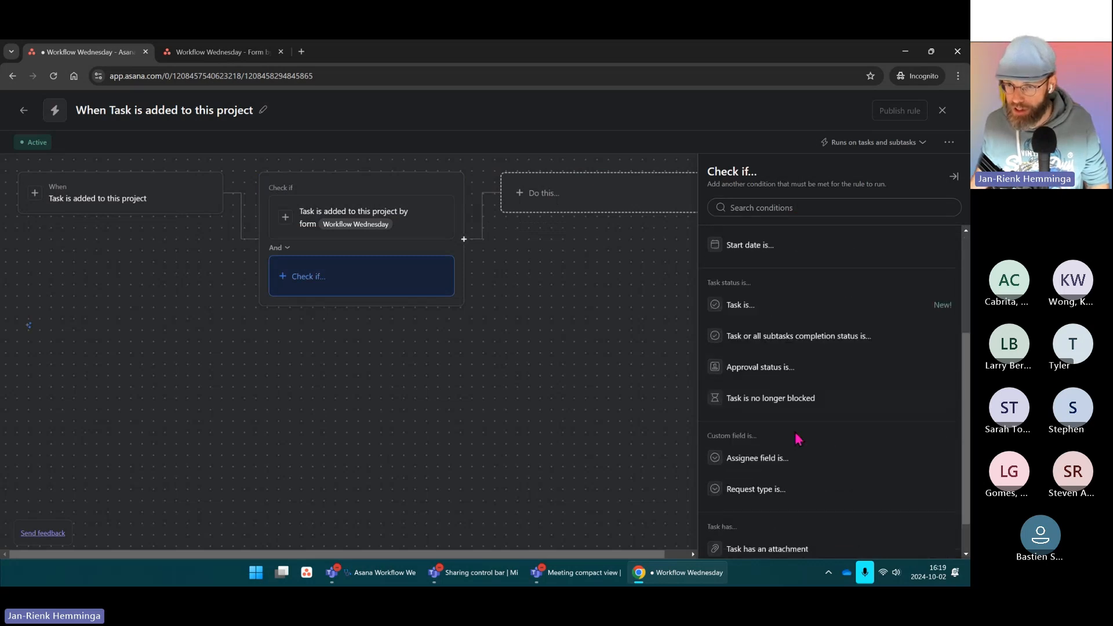
click(755, 493)
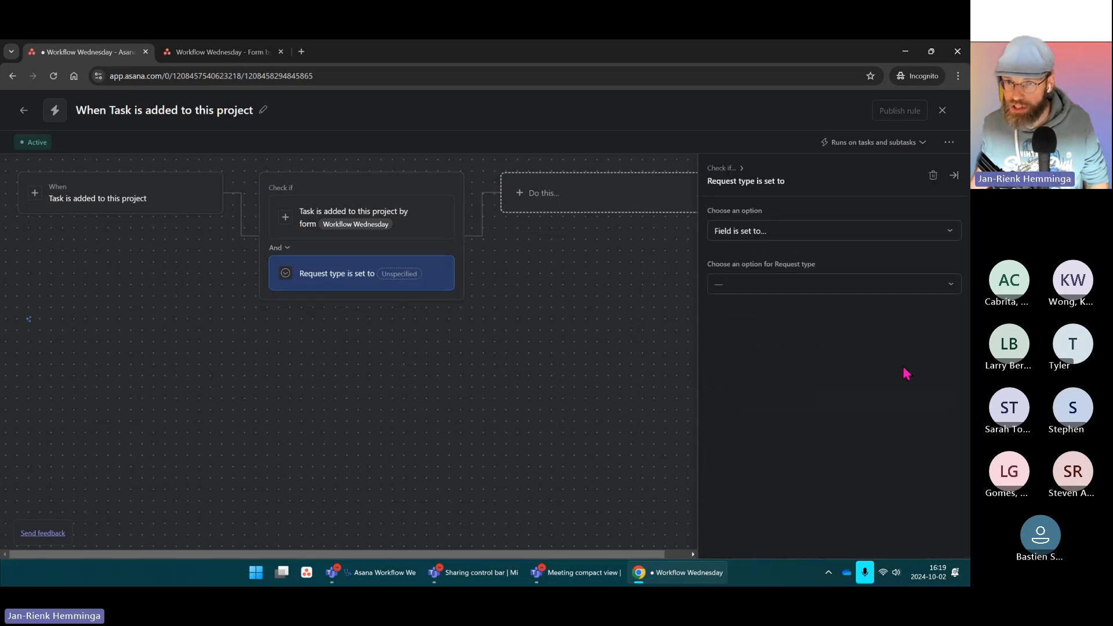
click(759, 285)
click(739, 308)
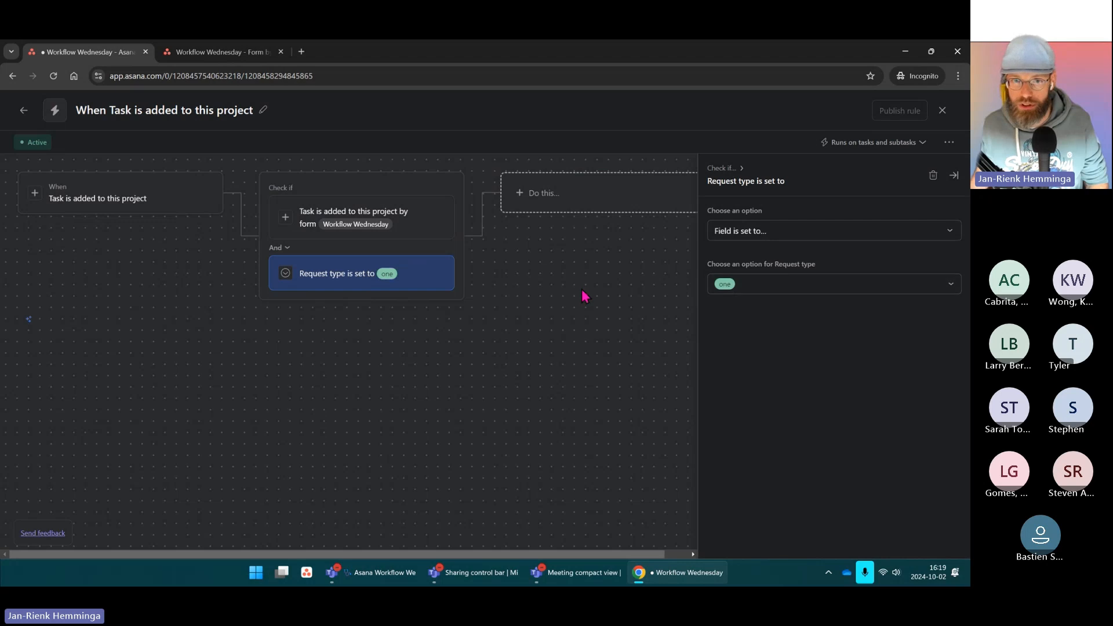
click(579, 207)
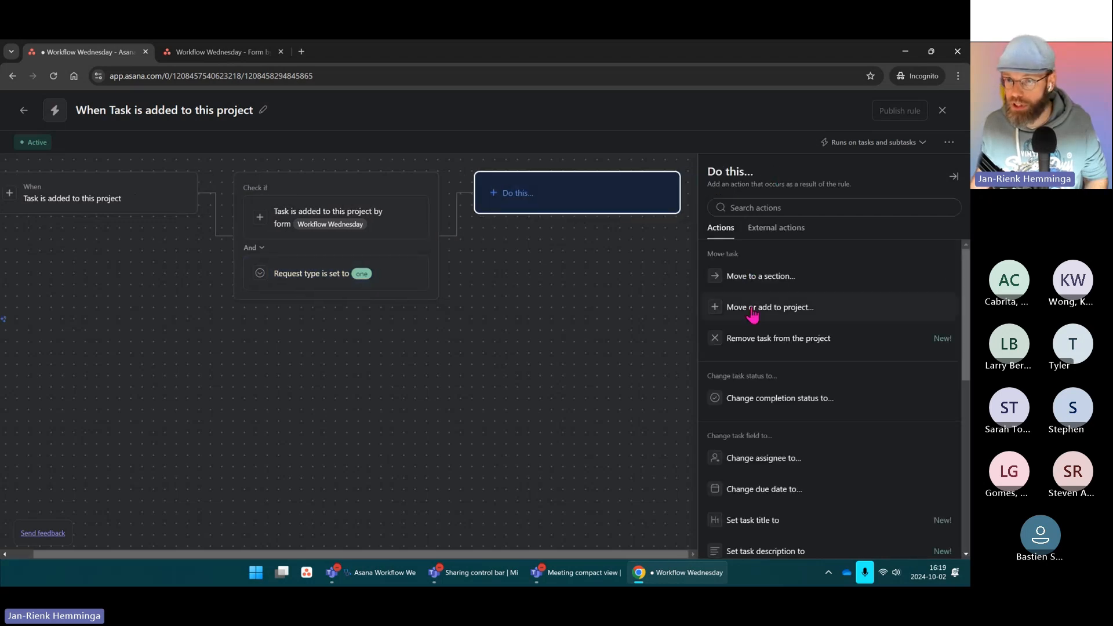
Step: Set the rule action to also add the task to Request type 1, in Untitled section
click(780, 312)
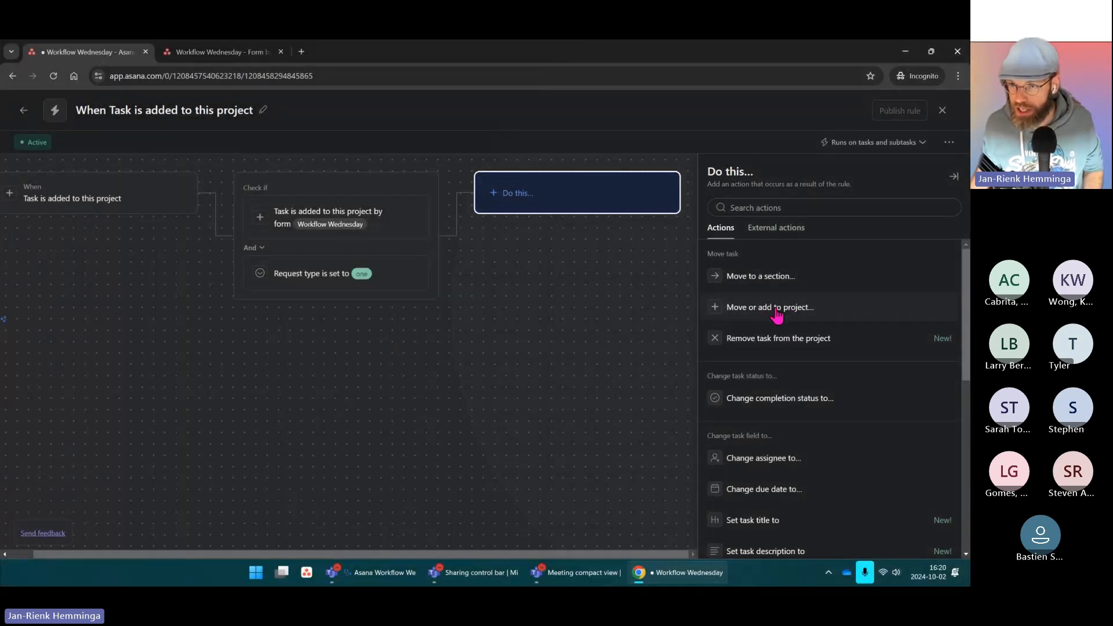
click(776, 310)
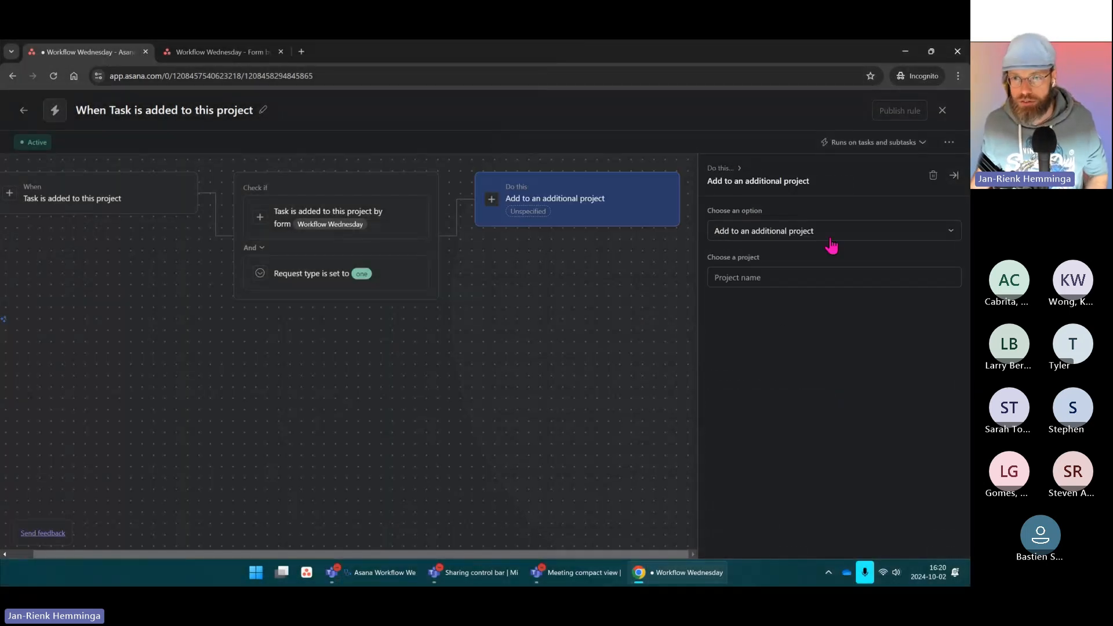
click(745, 277)
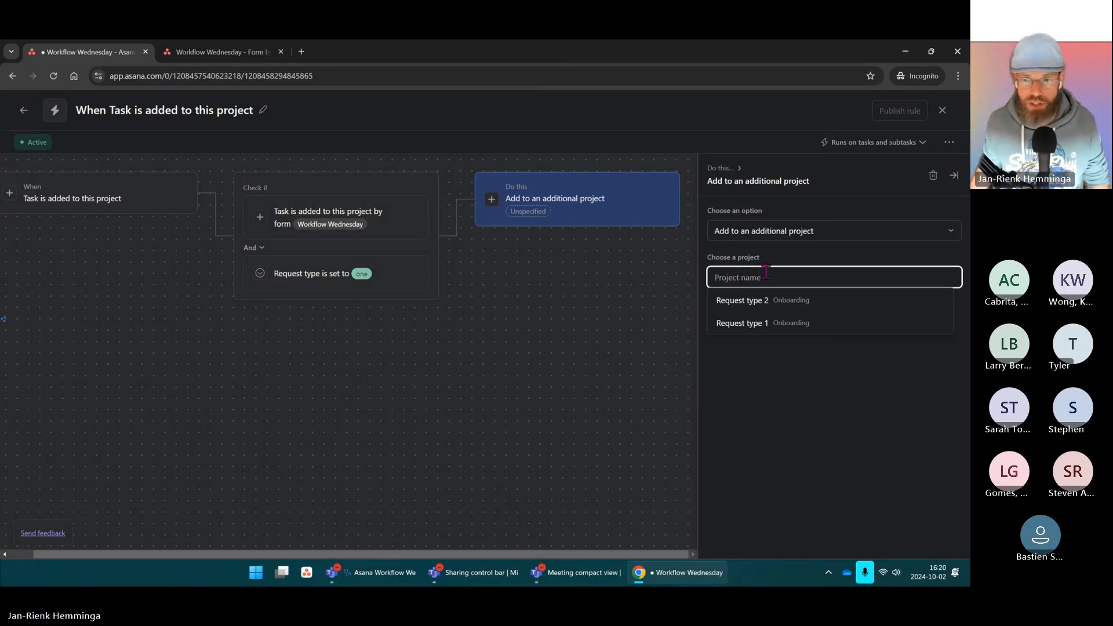
click(729, 324)
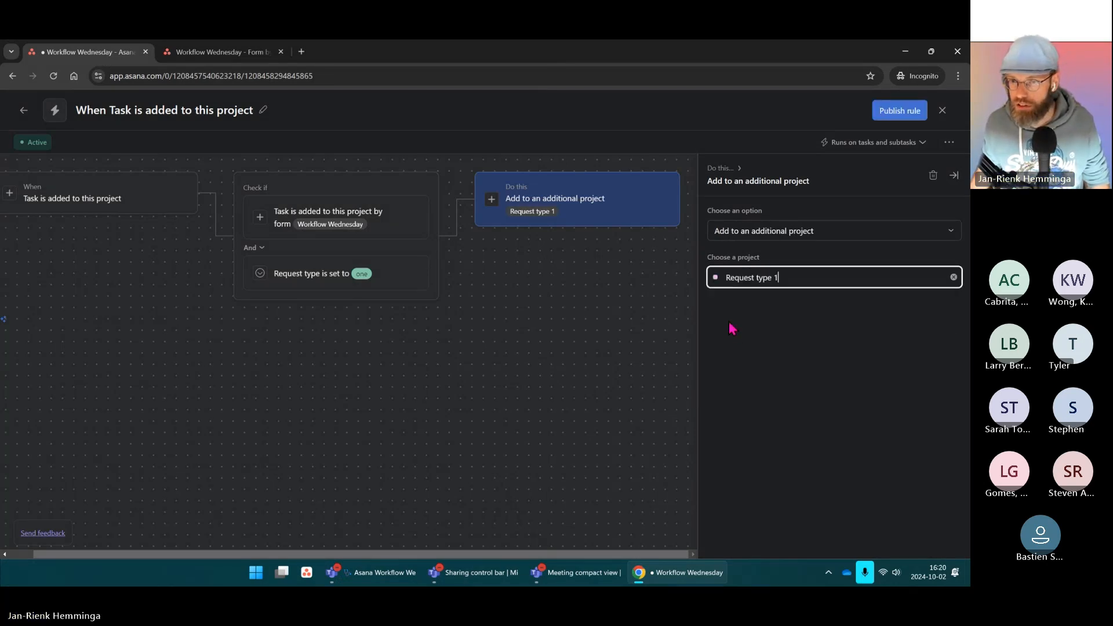
click(850, 254)
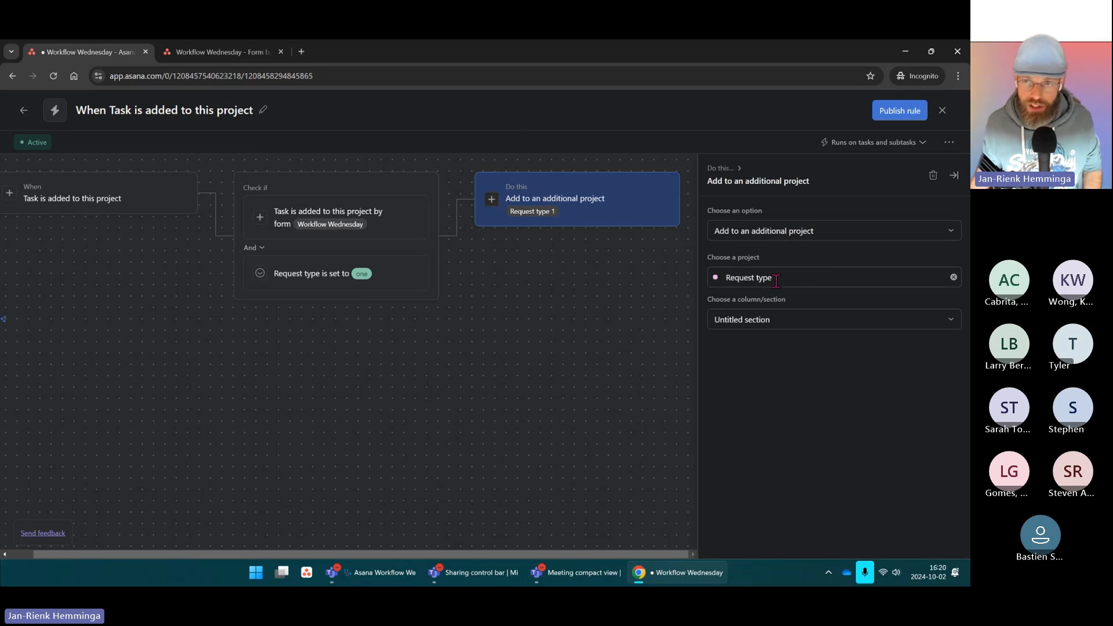
click(819, 234)
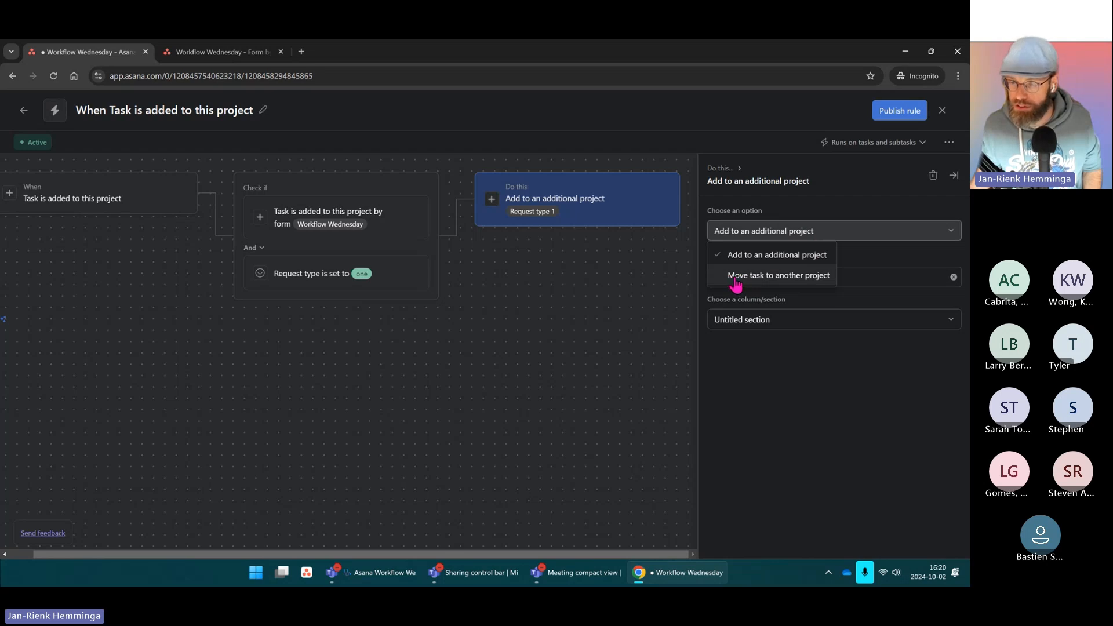
click(916, 262)
click(785, 322)
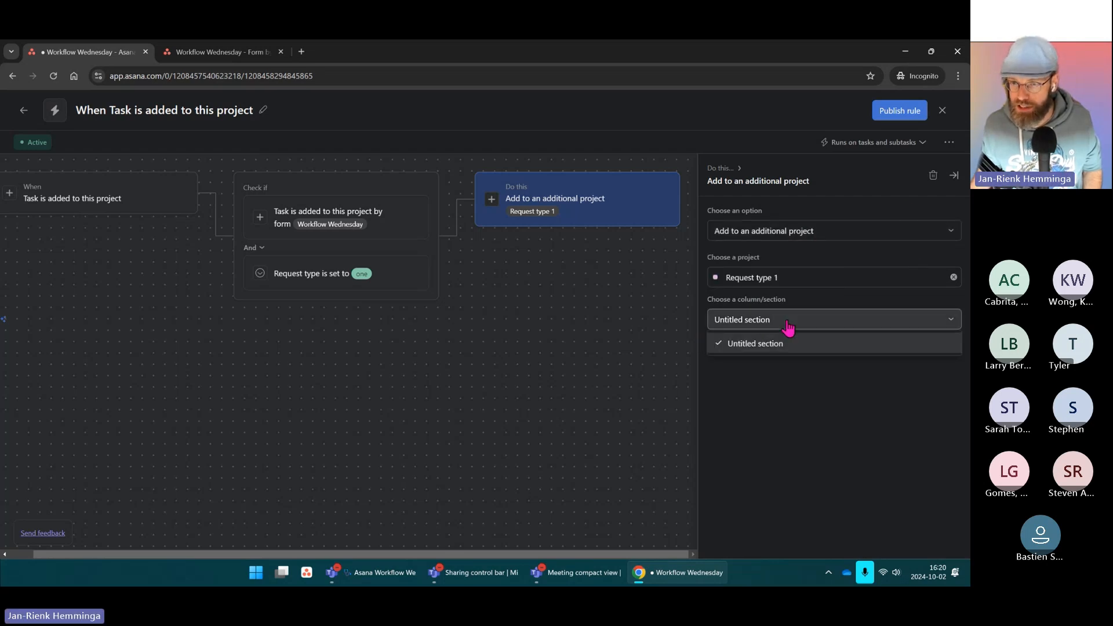
click(770, 349)
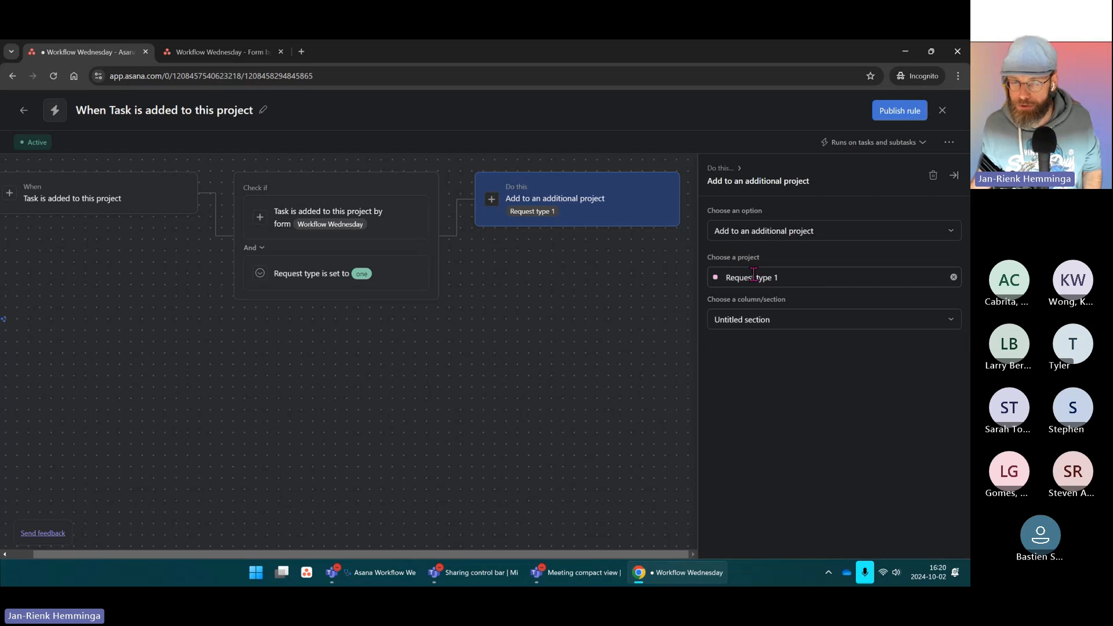
click(608, 253)
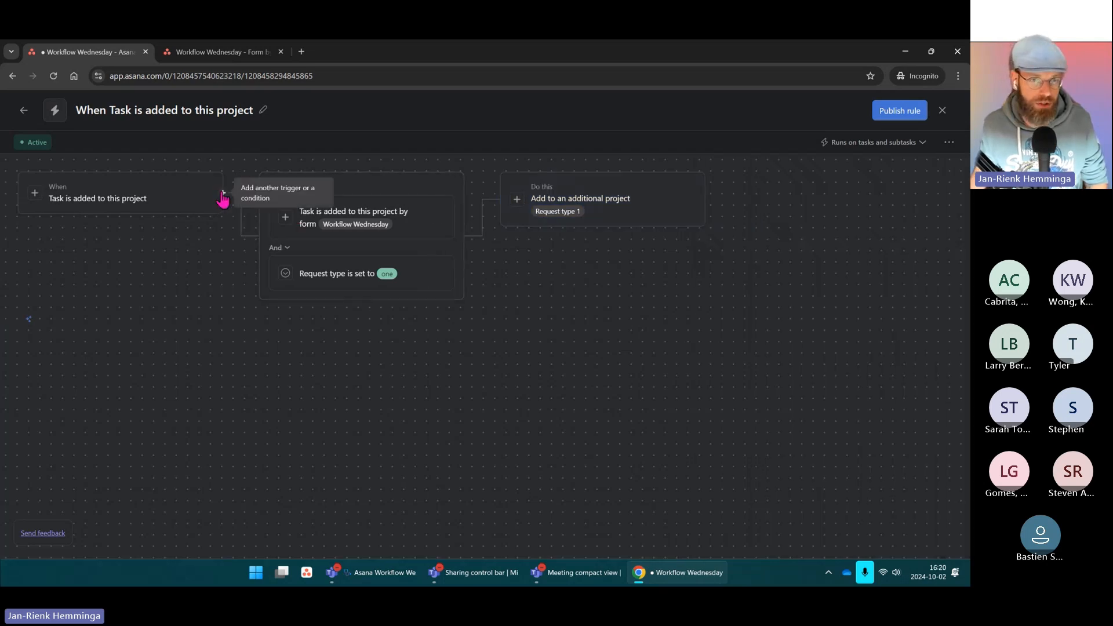
Step: Add an Otherwise-if branch for Workflow Wednesday form tasks with Request type two
click(223, 194)
click(249, 222)
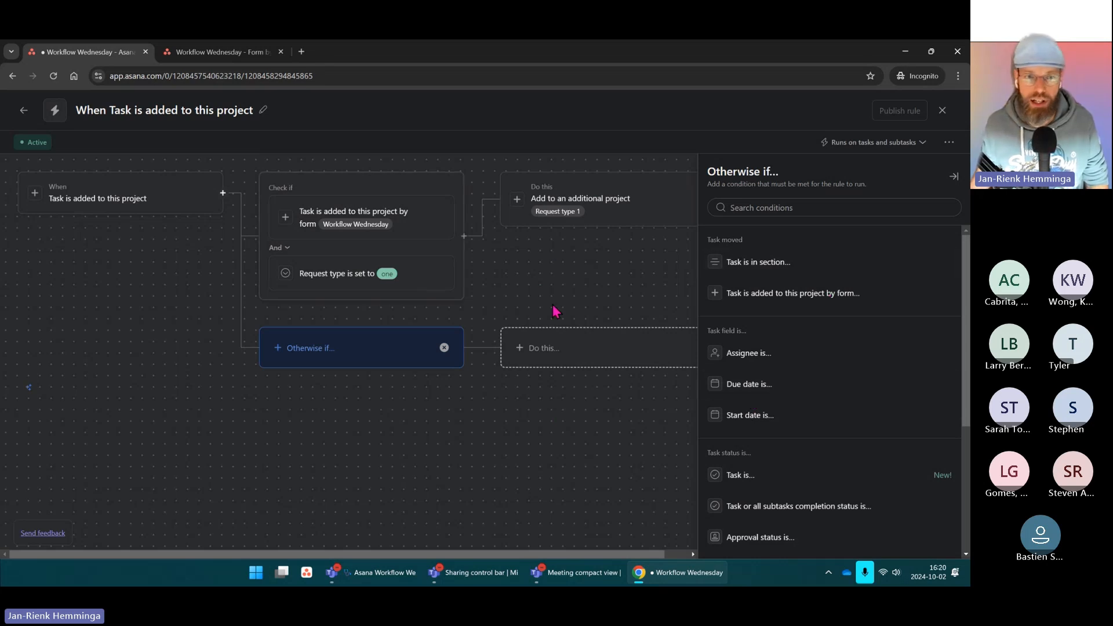
click(817, 296)
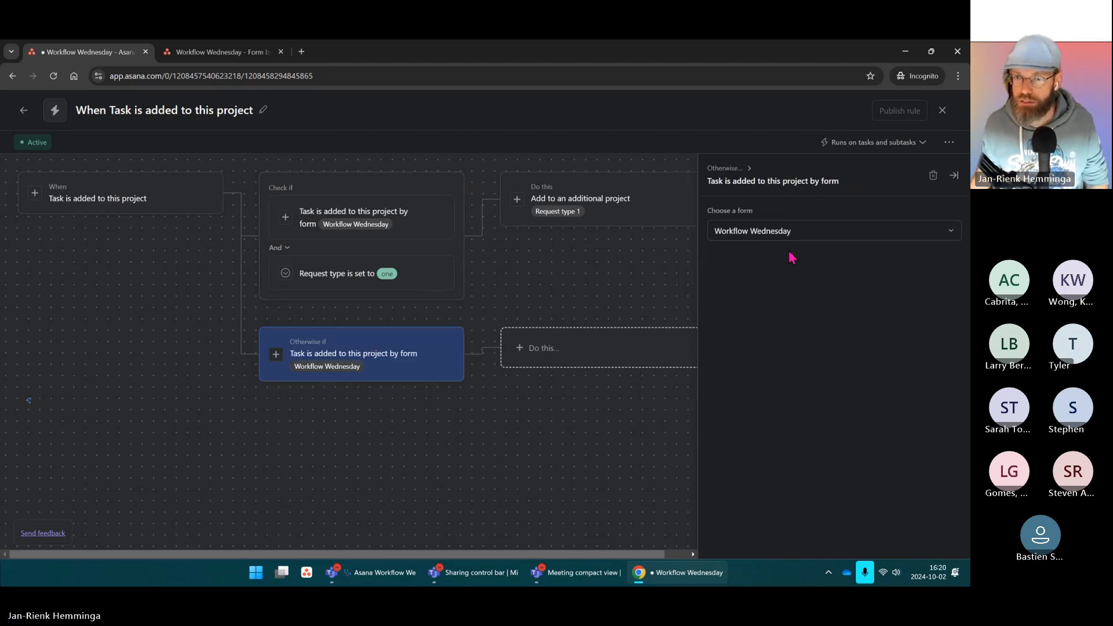
click(464, 356)
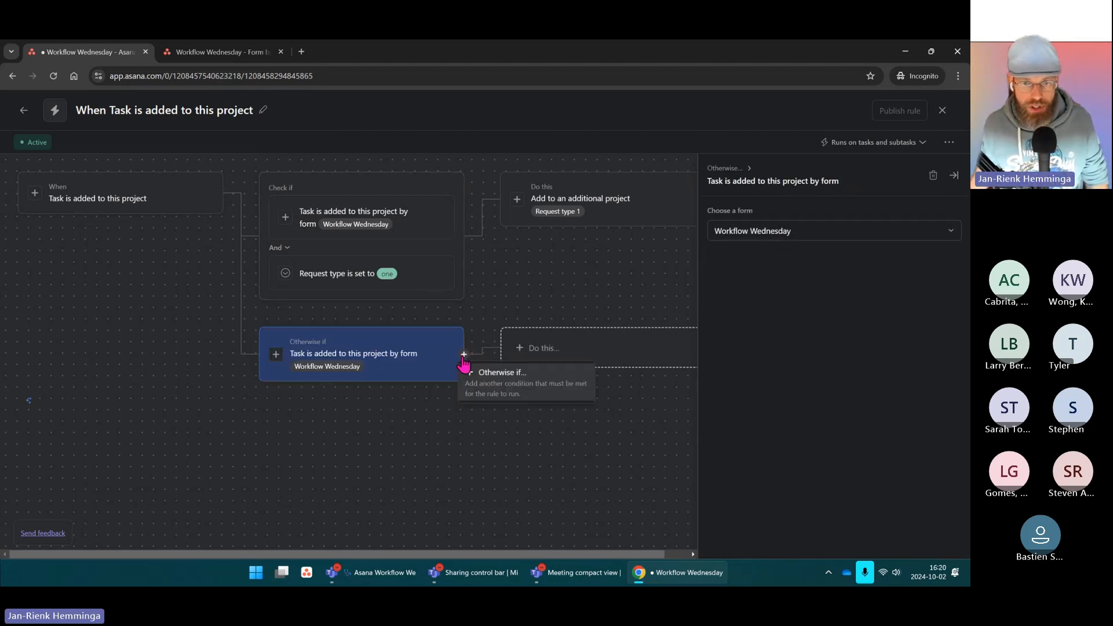
click(501, 385)
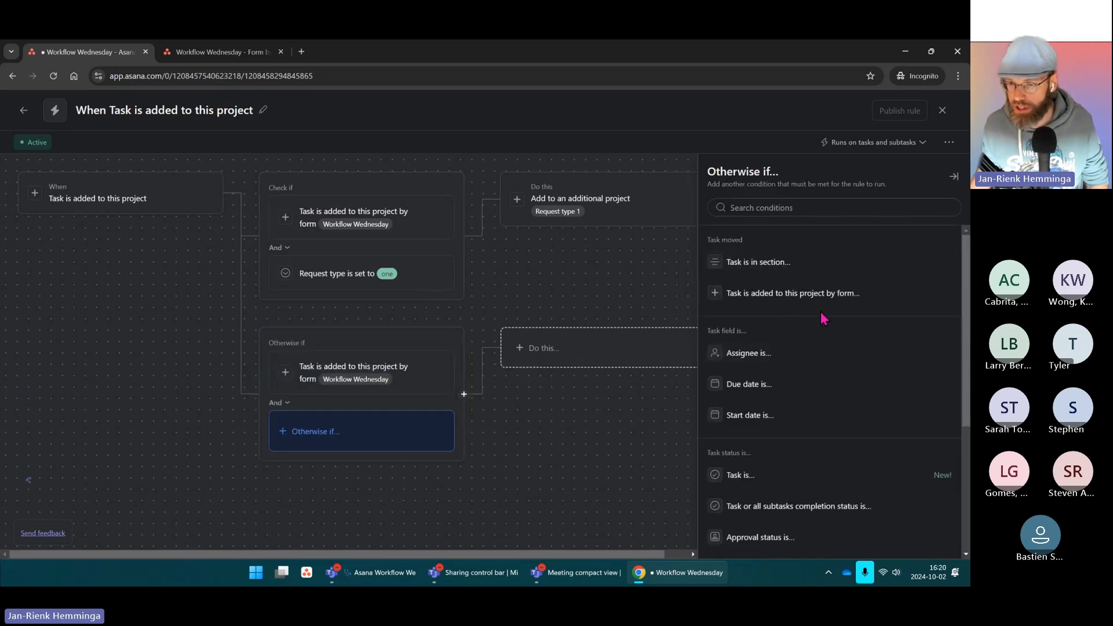
scroll(795, 331, down, 4)
click(755, 445)
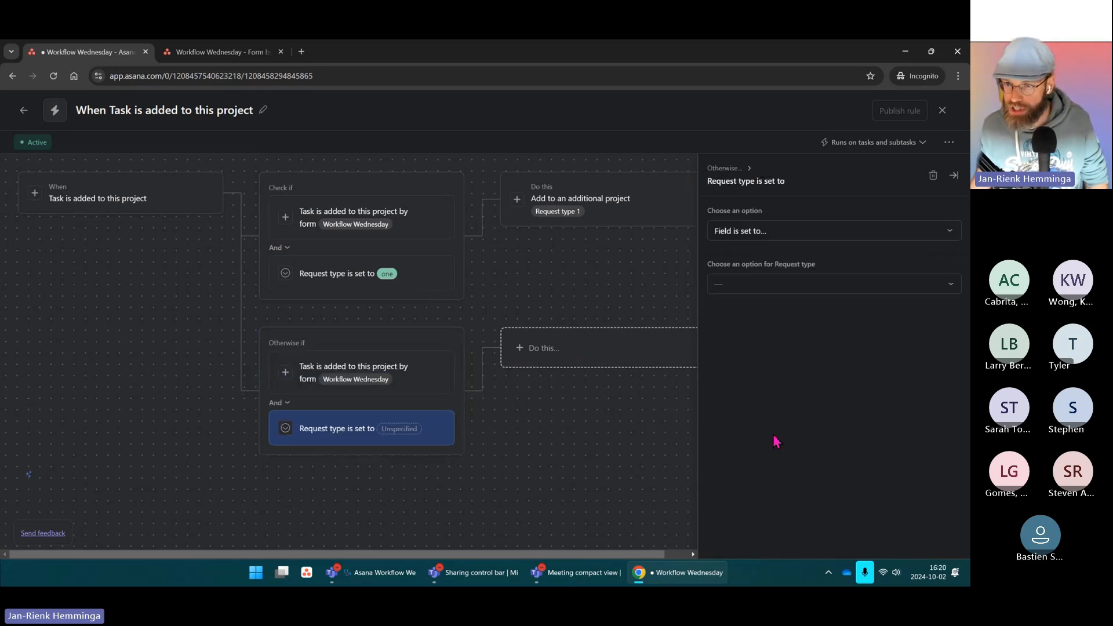
click(743, 284)
click(737, 326)
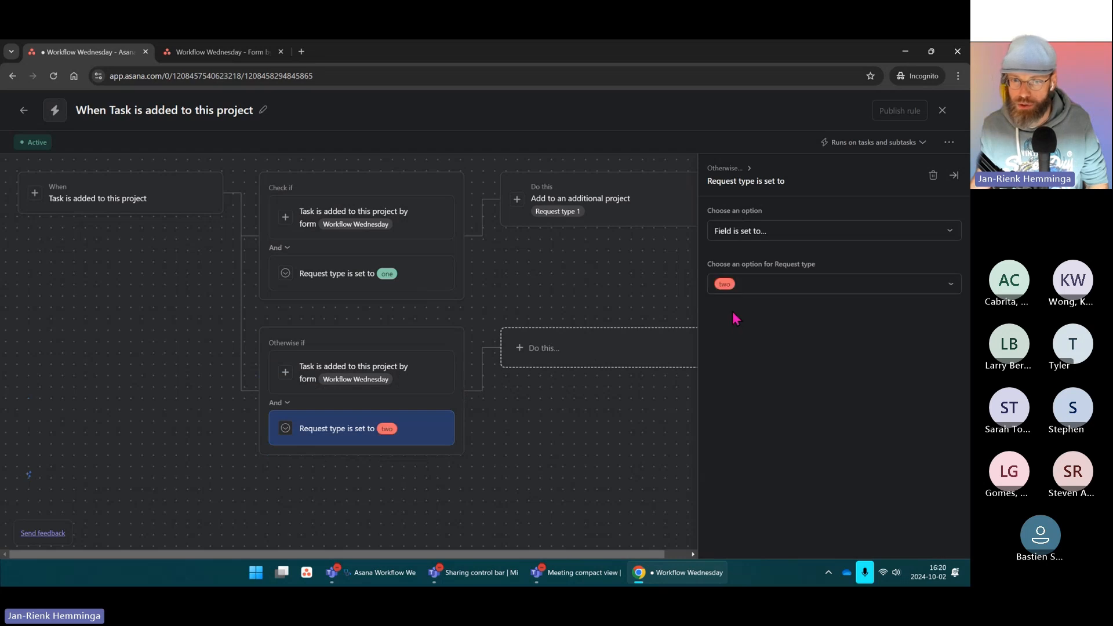
click(578, 357)
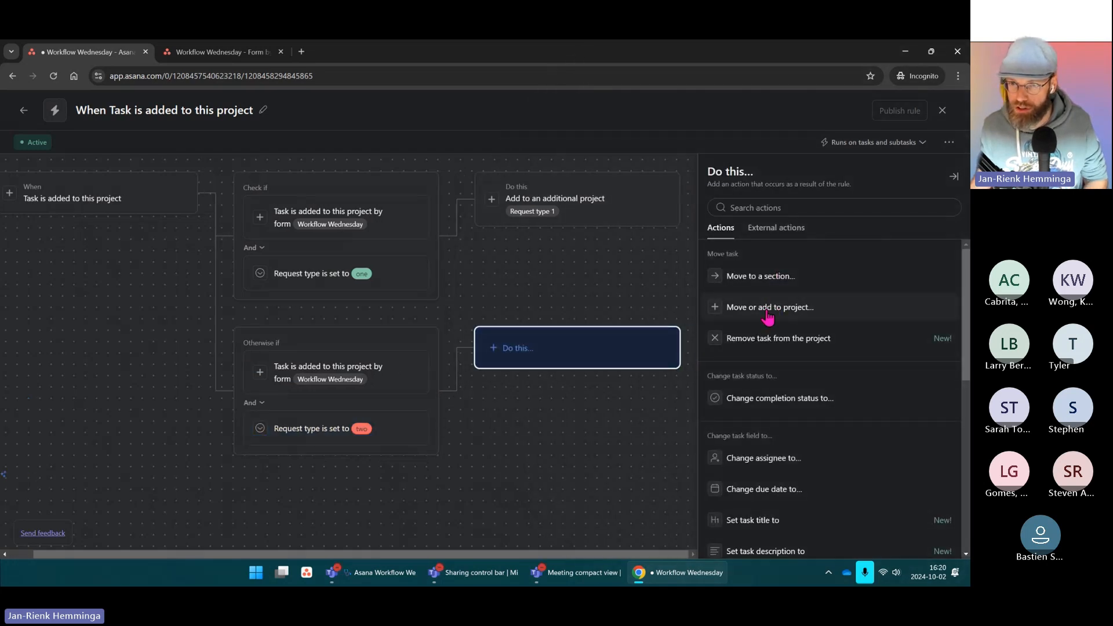
Step: Have the branch add its tasks to the Request type 2 project and publish the rule
click(780, 316)
click(766, 279)
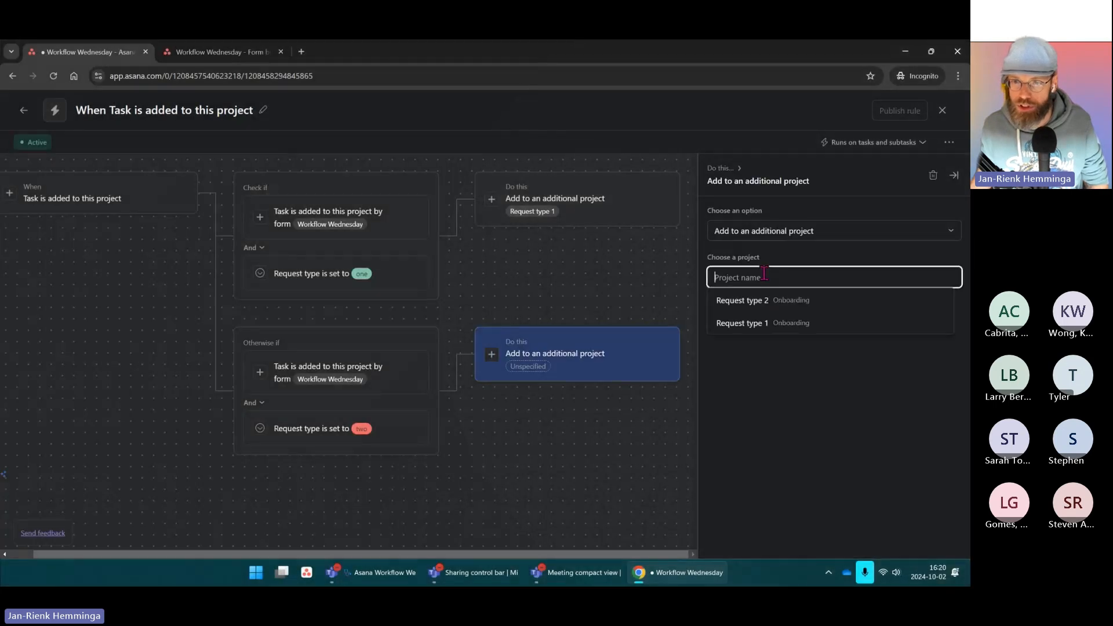
click(737, 301)
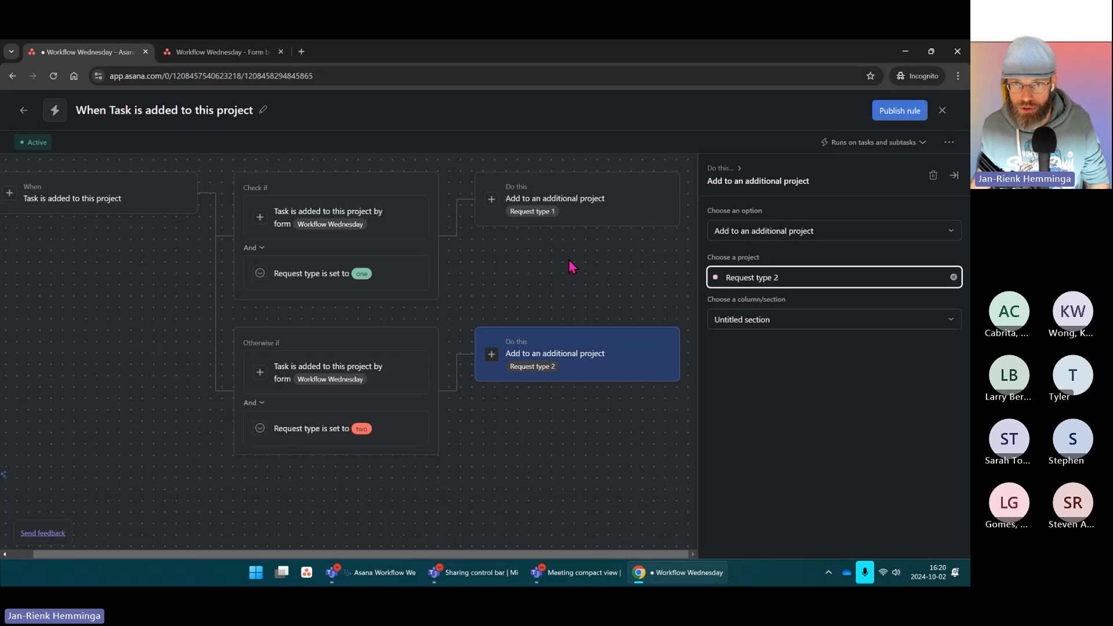
click(896, 116)
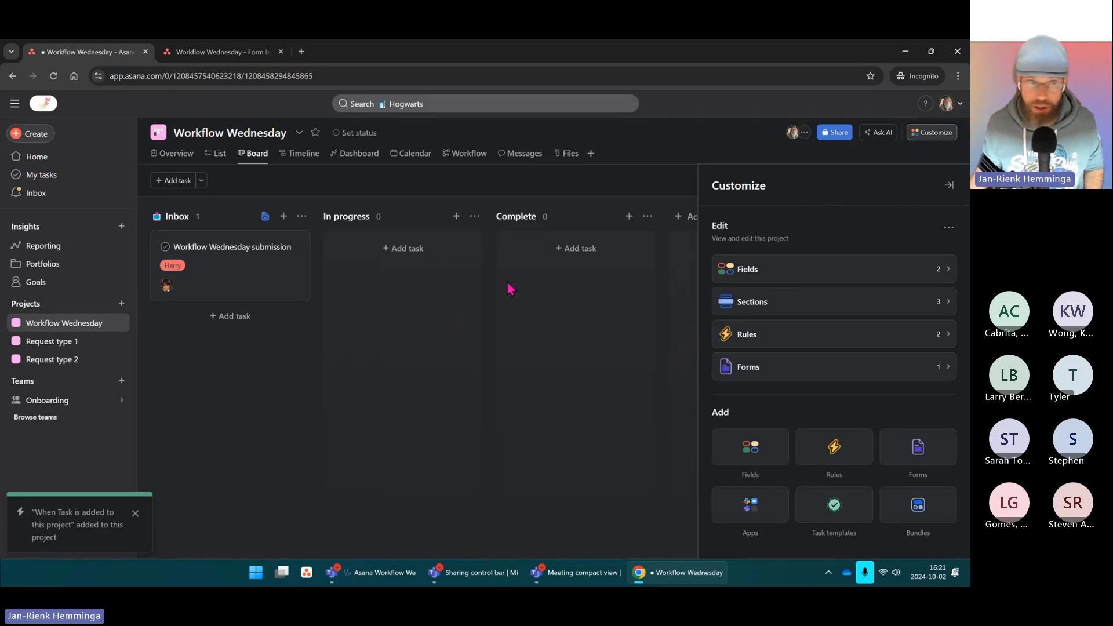
click(265, 217)
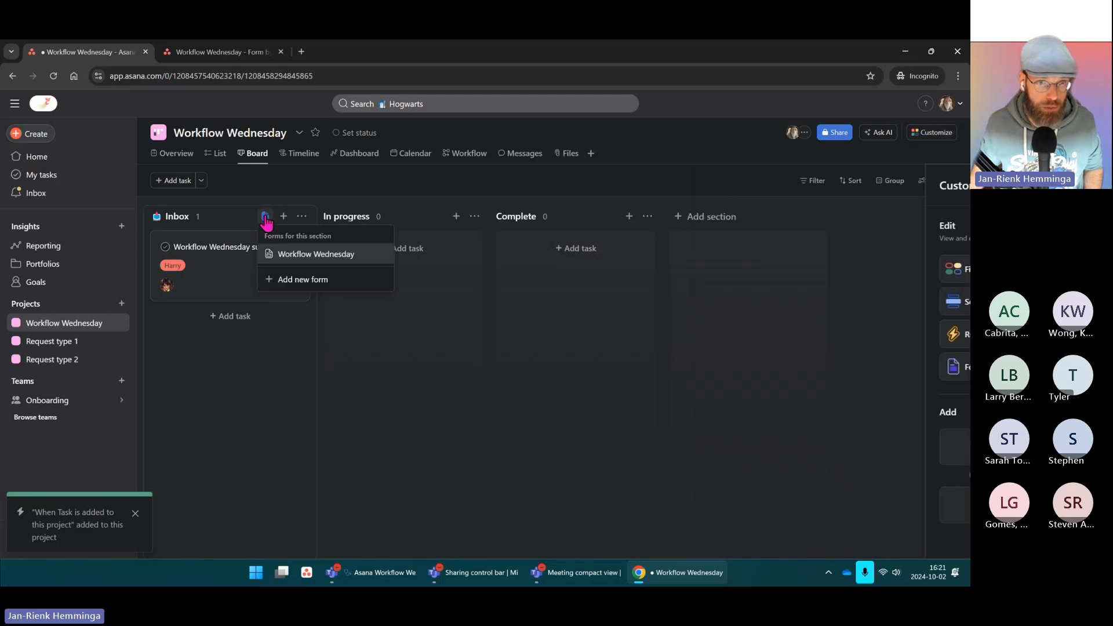
Step: Add the Request type field to the Workflow Wednesday form and mark that question Required
click(312, 255)
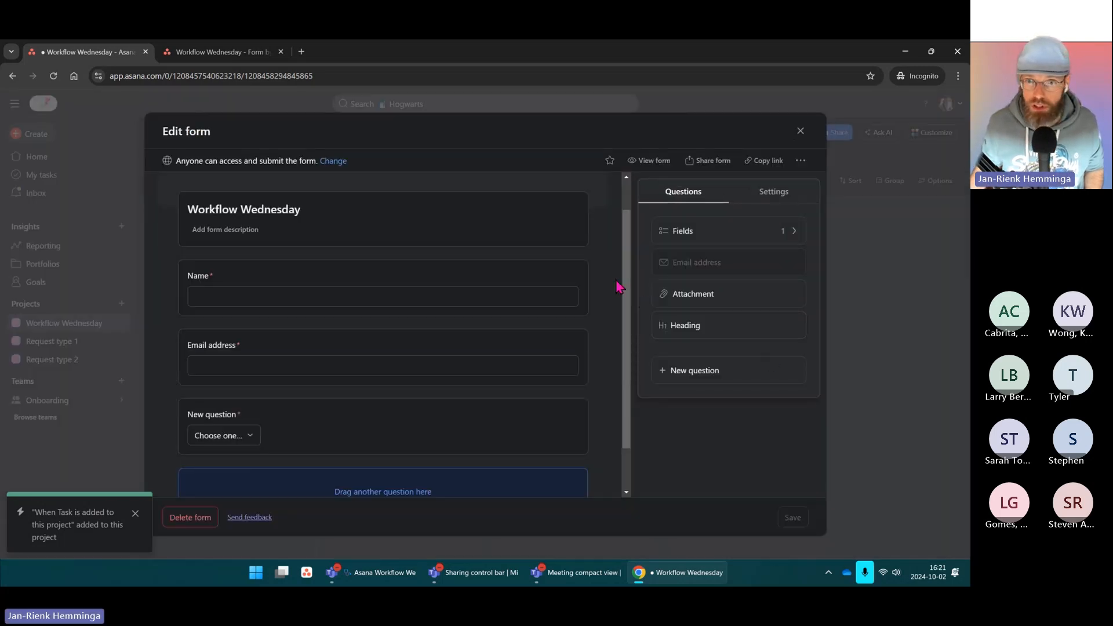
scroll(618, 286, down, 2)
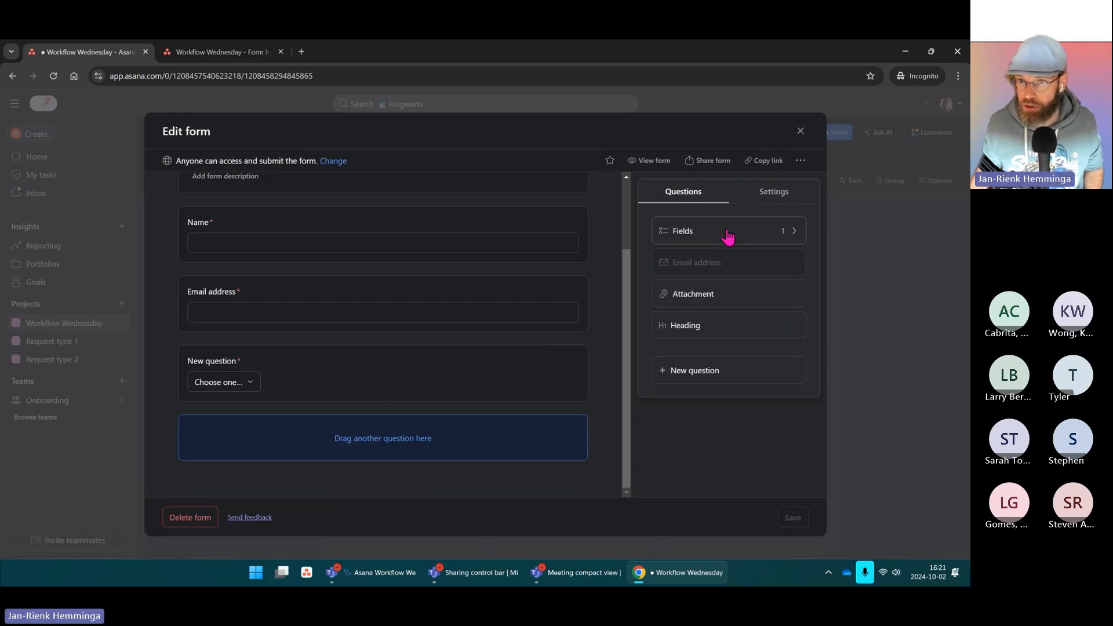
click(748, 237)
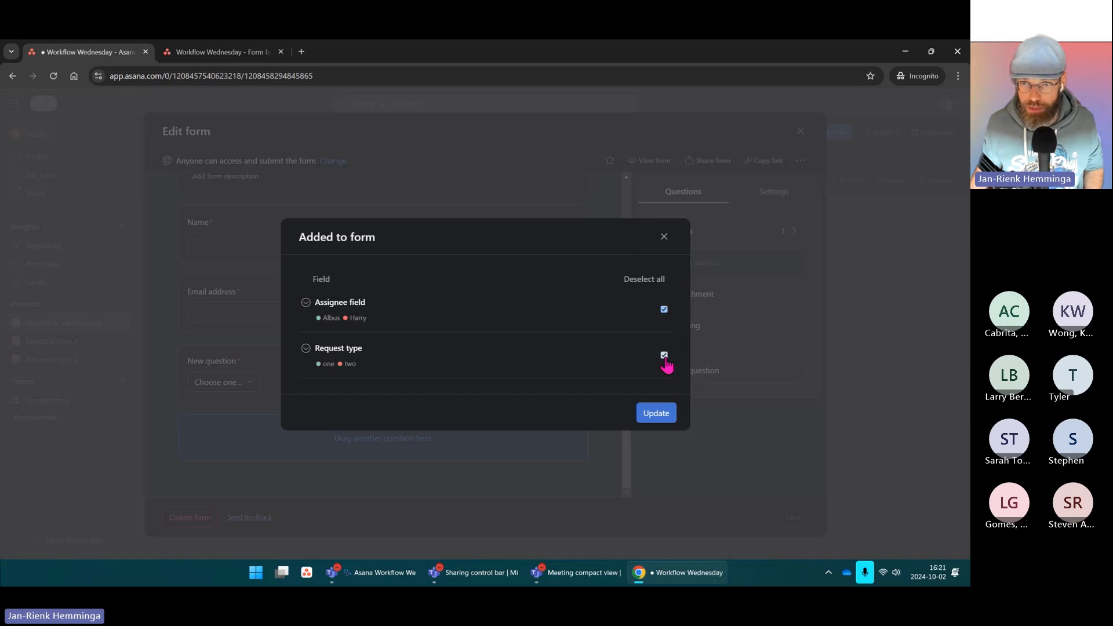
click(656, 414)
scroll(405, 365, down, 1)
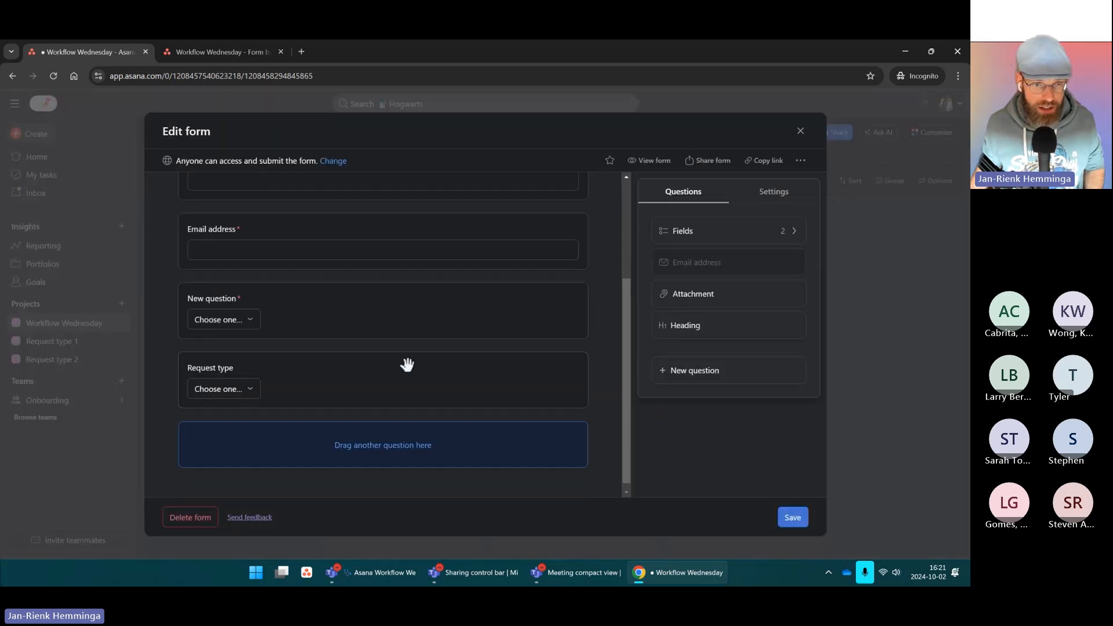
click(306, 370)
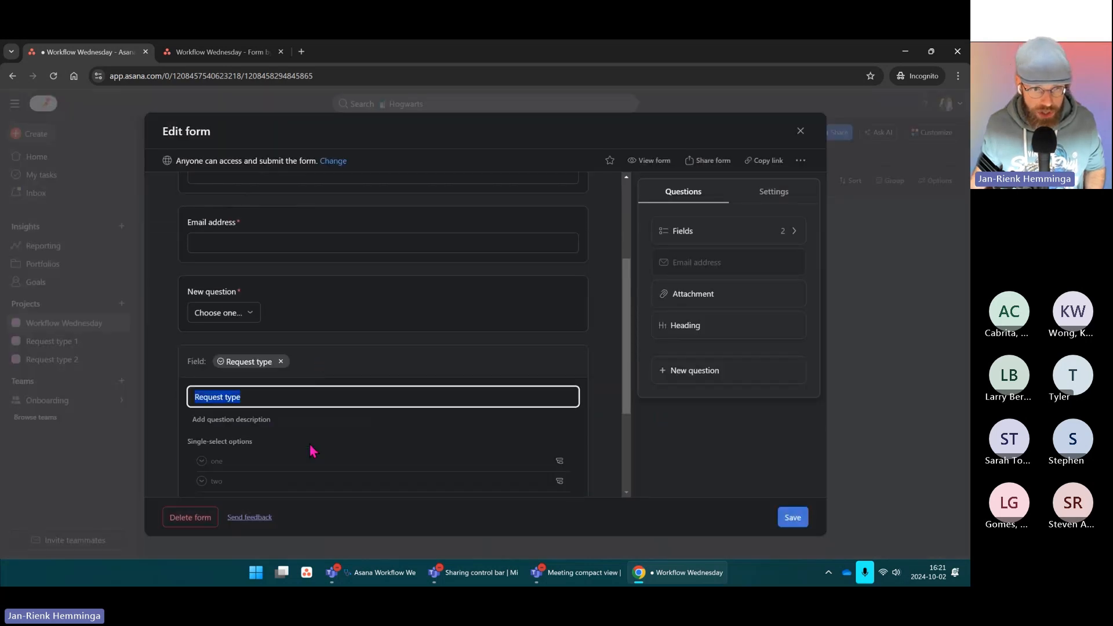
scroll(312, 451, down, 2)
click(209, 429)
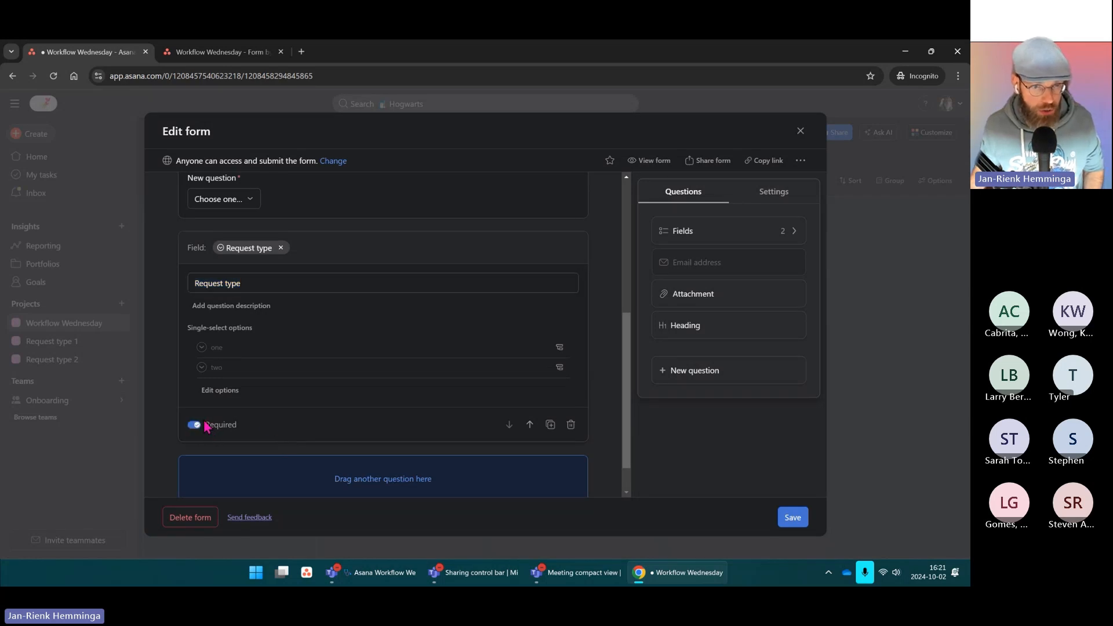
scroll(242, 384, up, 5)
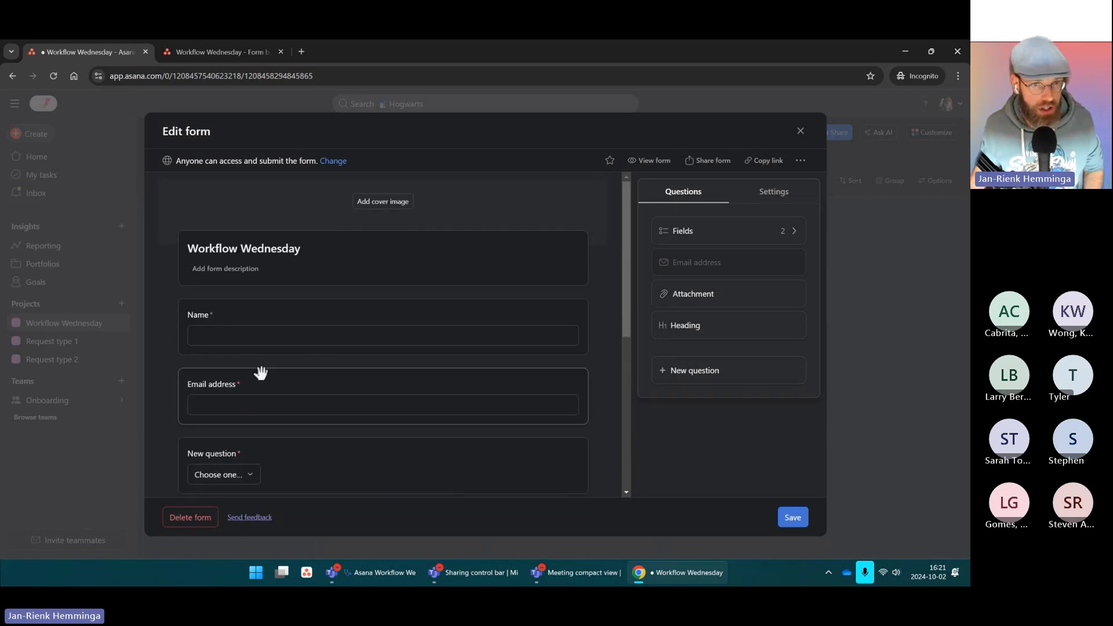
scroll(273, 374, down, 4)
scroll(280, 378, down, 2)
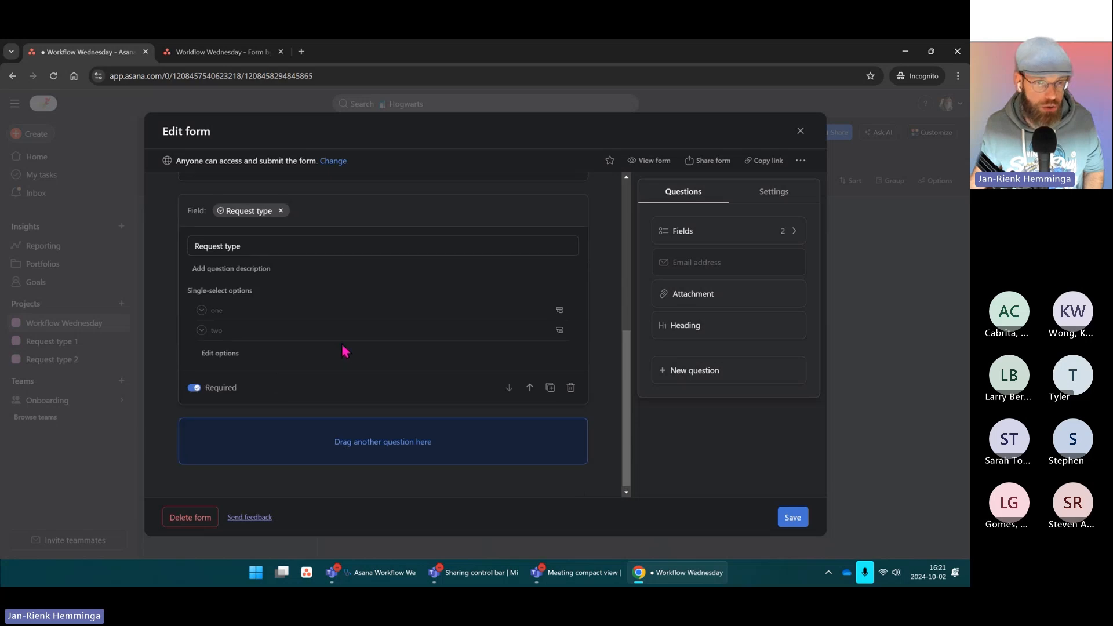
scroll(343, 350, up, 10)
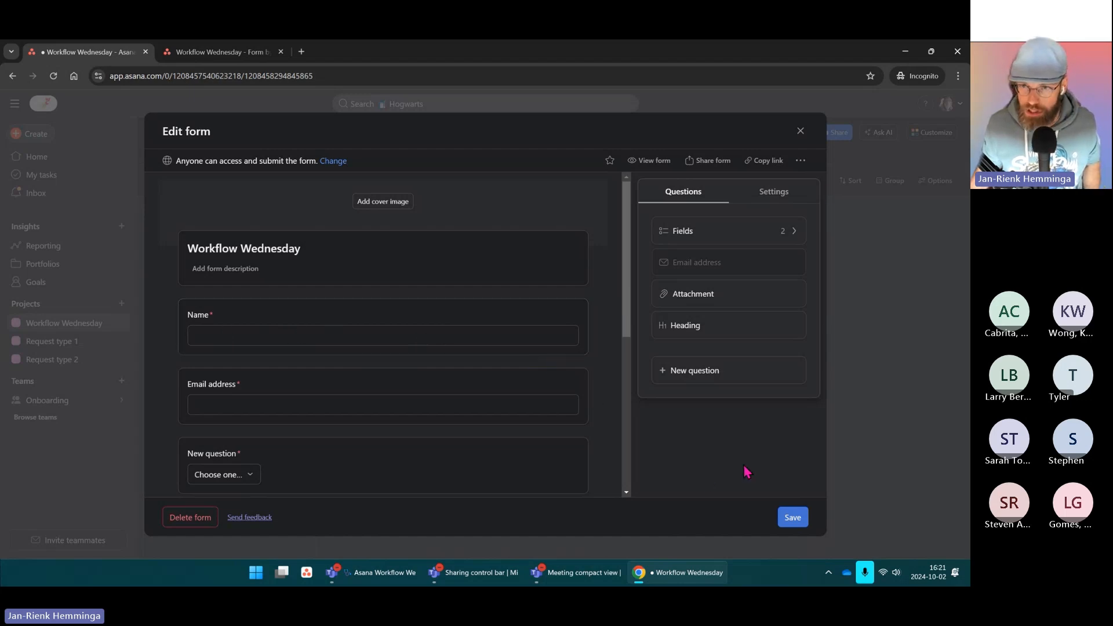
Step: Restrict form access to Organization only and add organization submitters as task collaborators
click(776, 193)
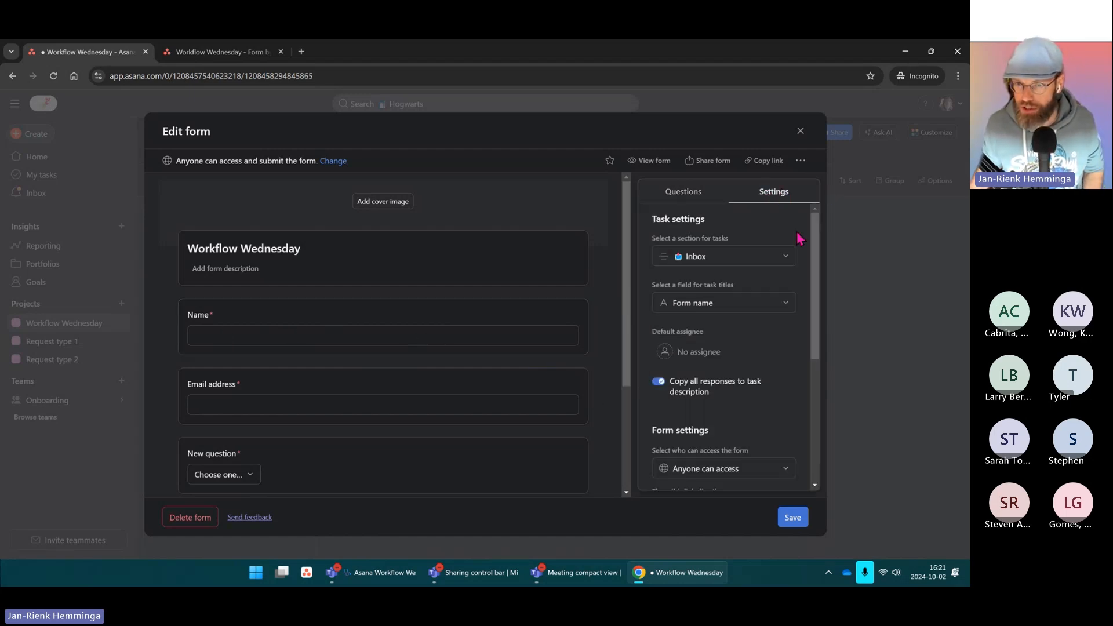
scroll(800, 261, down, 4)
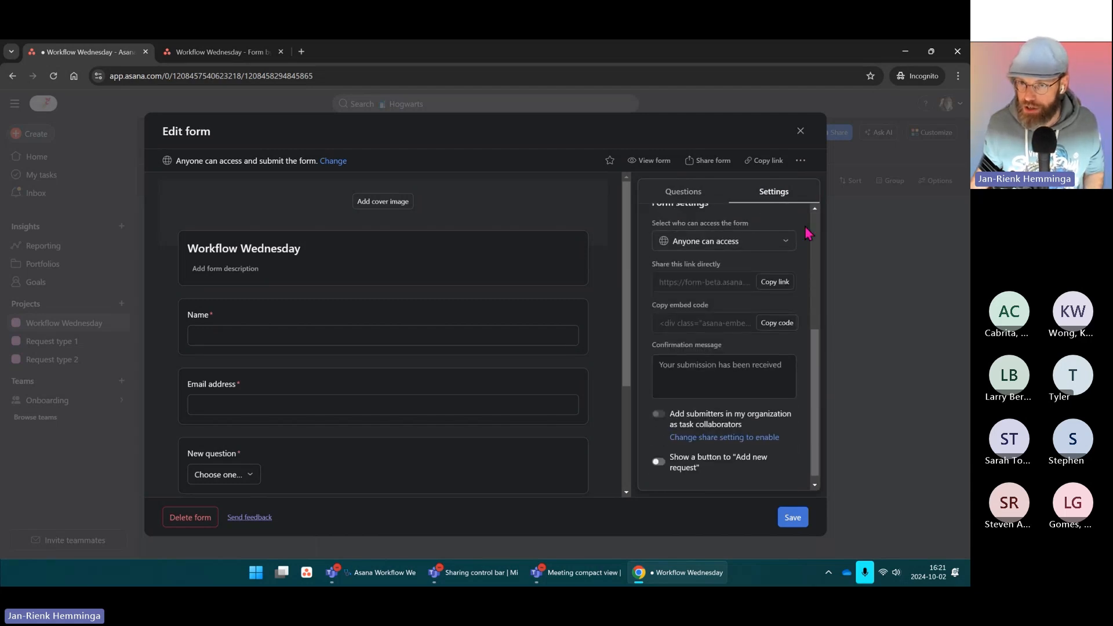
scroll(736, 261, up, 2)
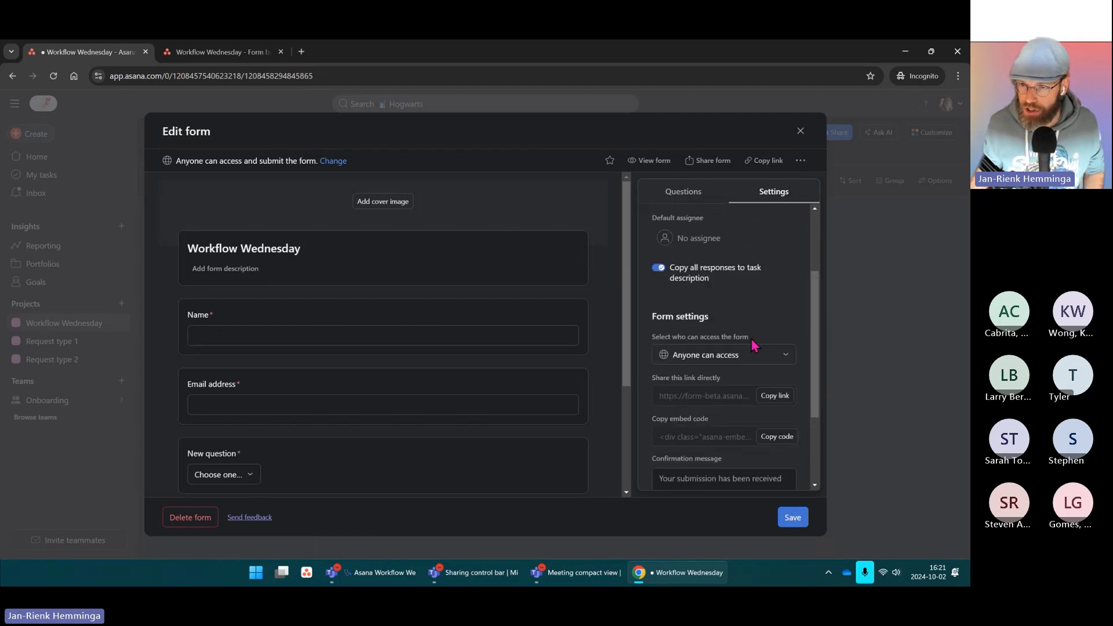
click(775, 358)
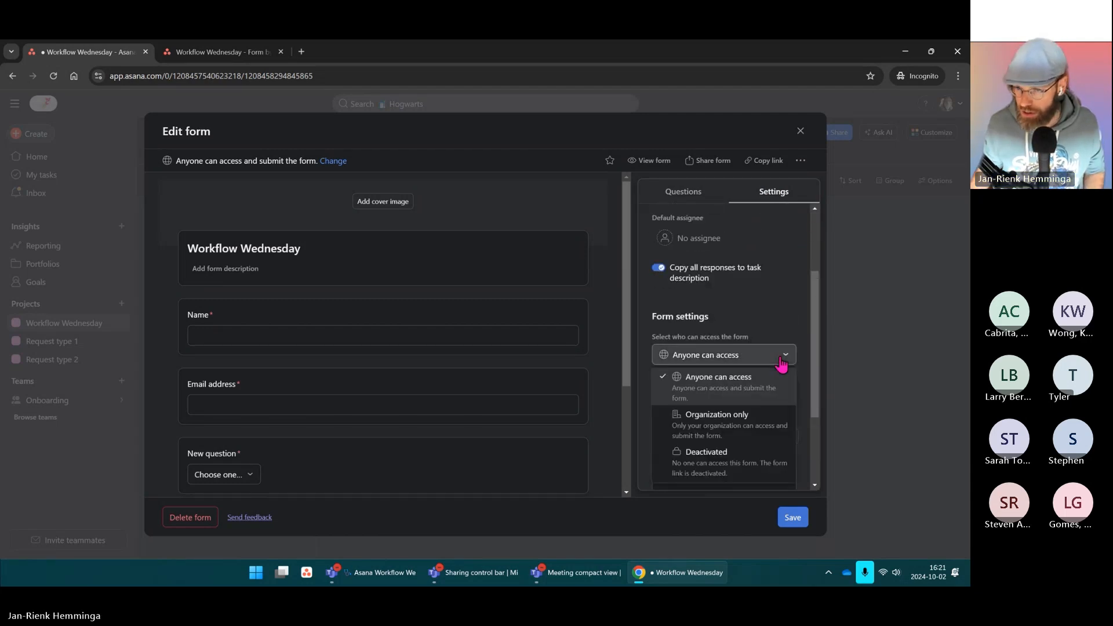
click(726, 427)
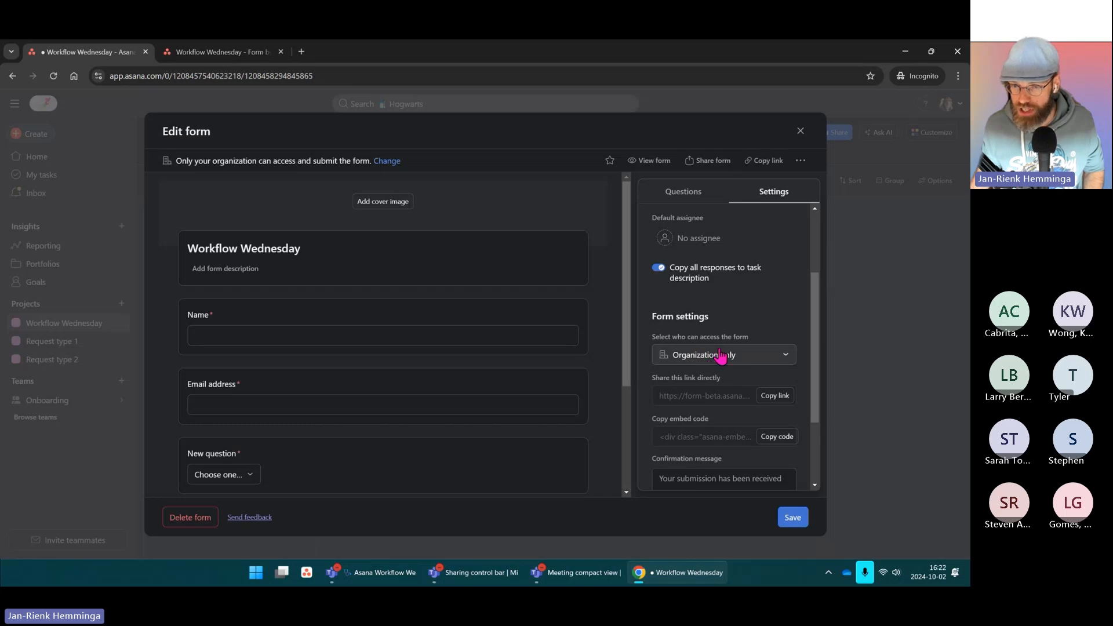
scroll(721, 356, down, 2)
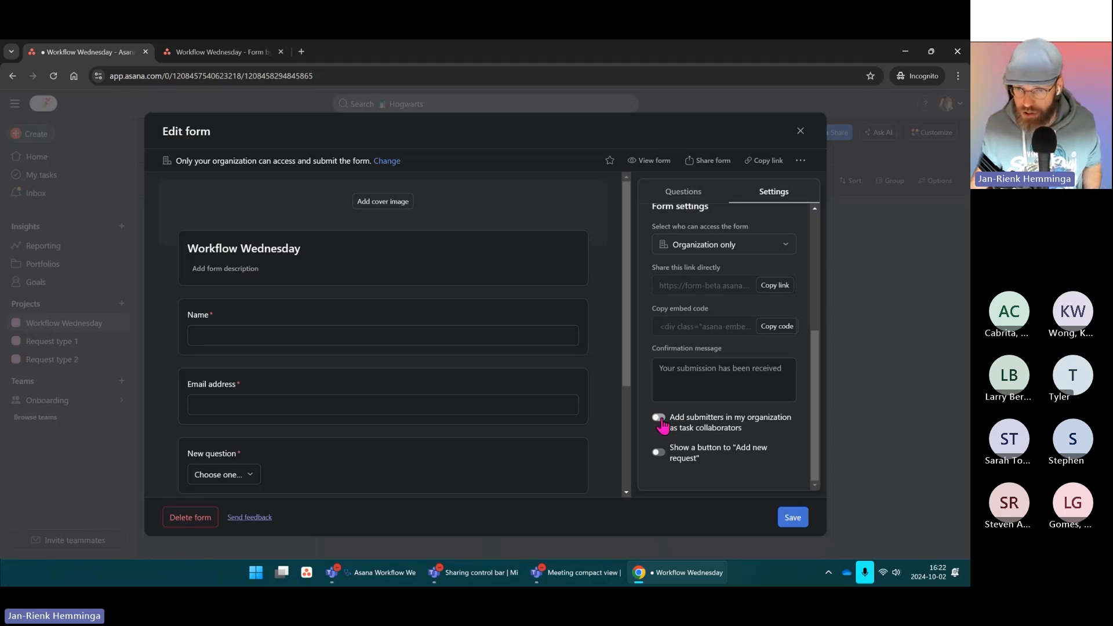
click(659, 418)
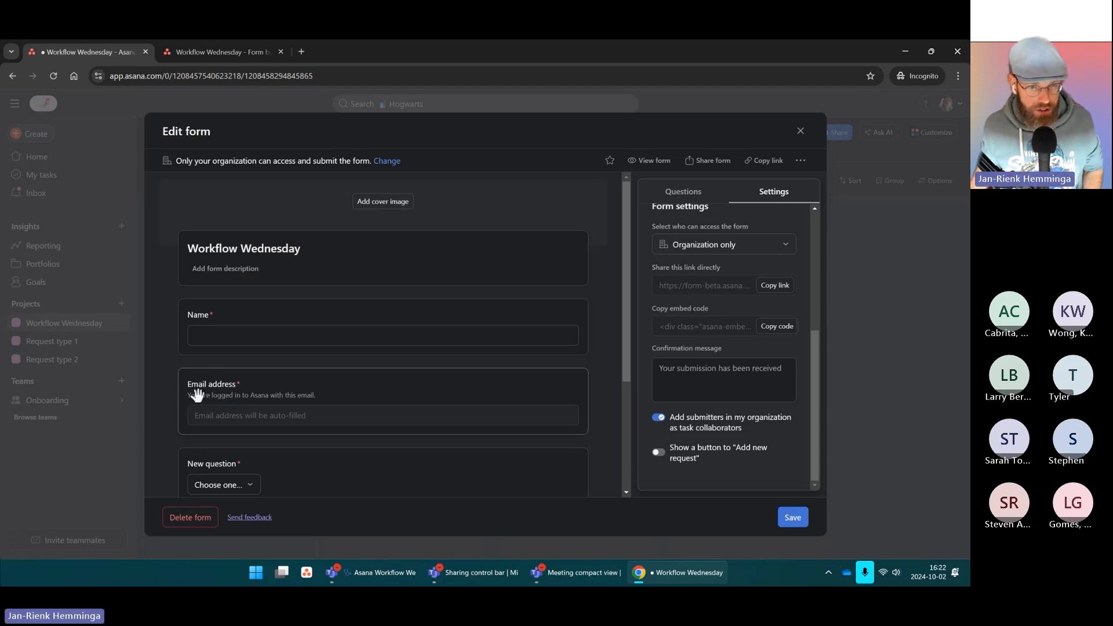
key(ctrl)
key(ctrl)
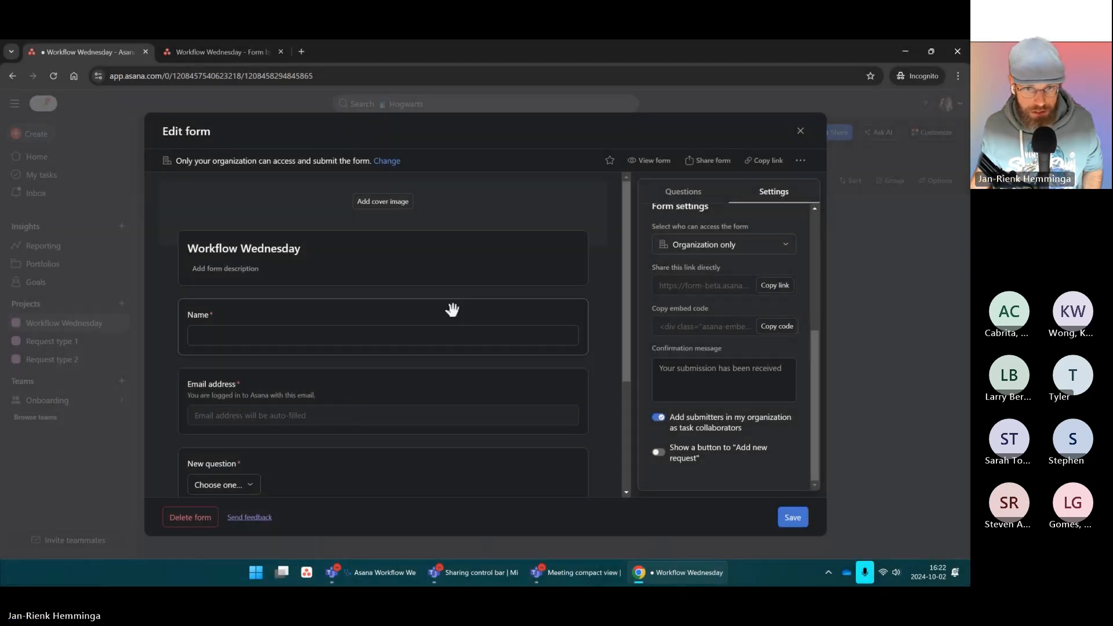
Step: Remove the Name question from the Workflow Wednesday form and save it
click(445, 307)
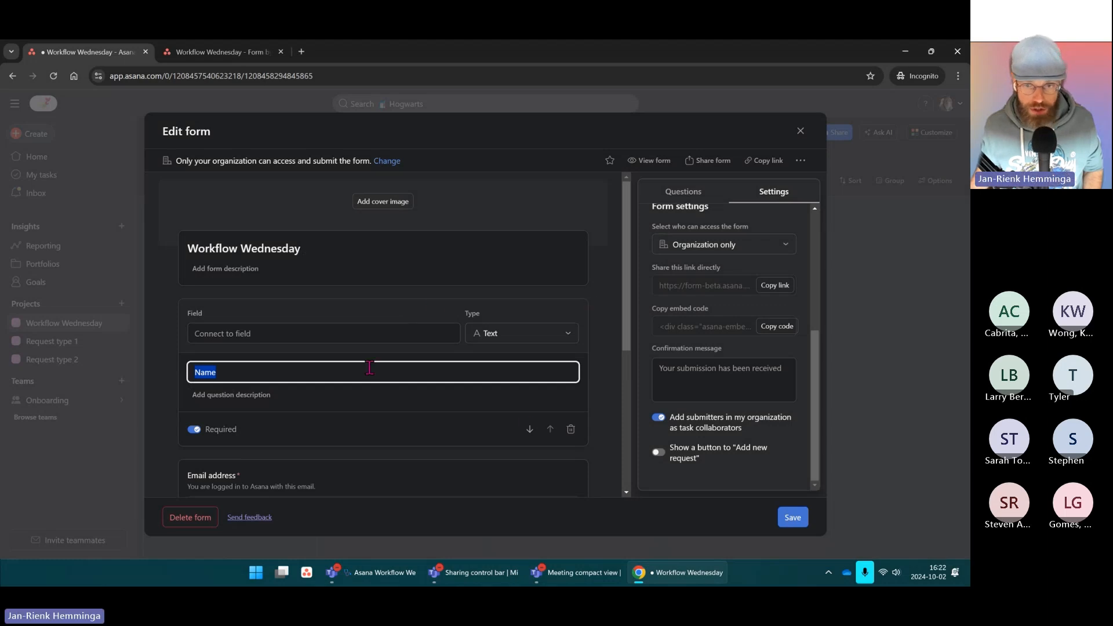
click(570, 429)
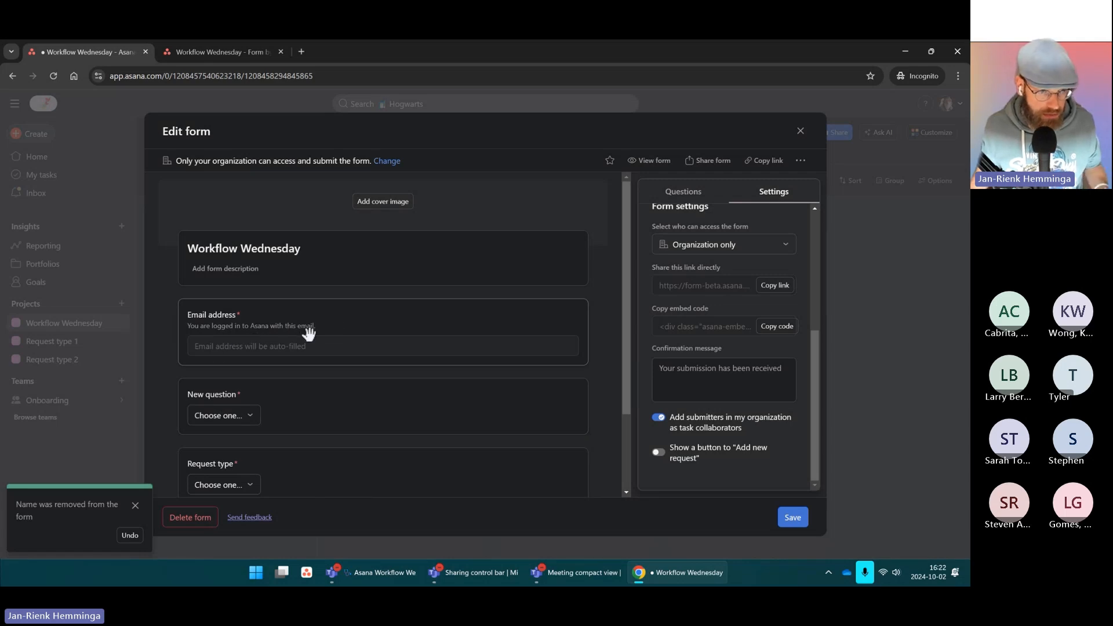
scroll(318, 322, down, 2)
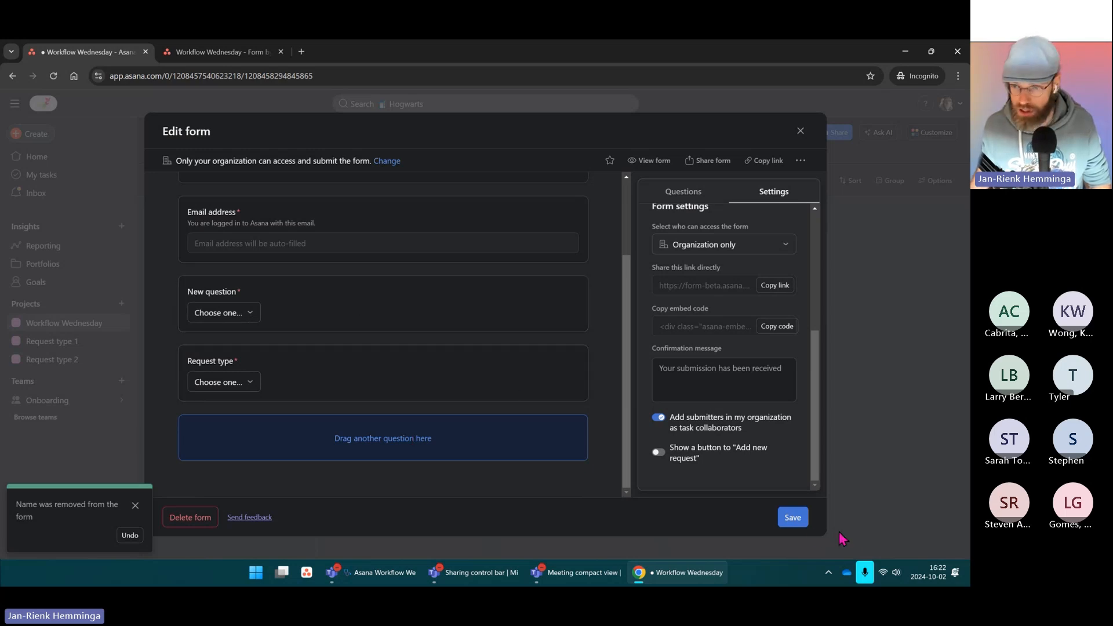
click(791, 523)
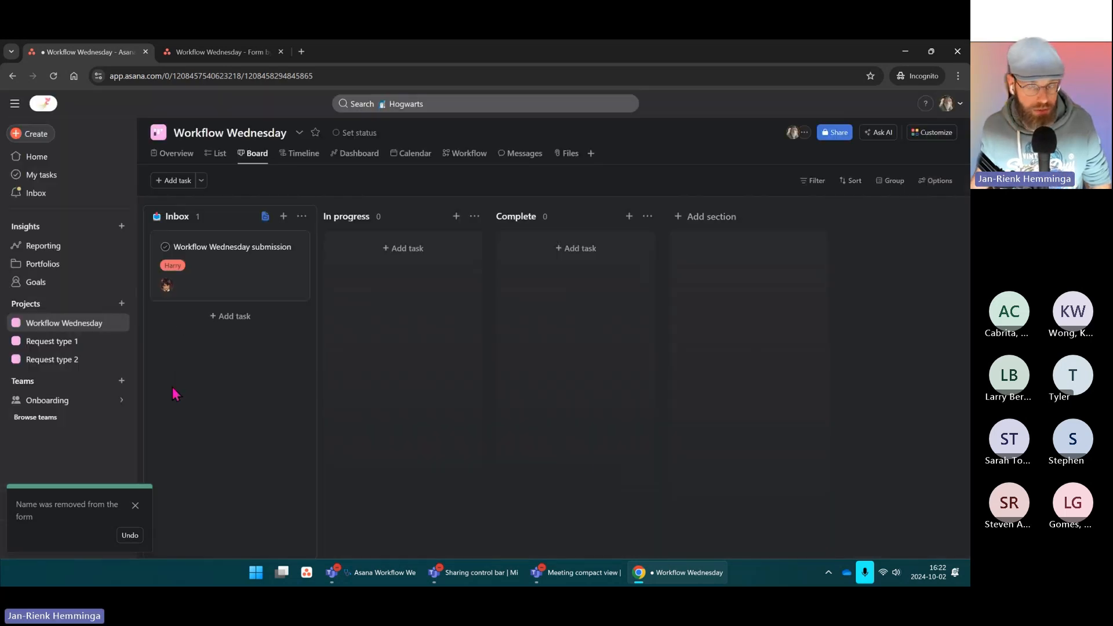
Step: Turn on the form's 'Add new request' button setting and save
click(931, 132)
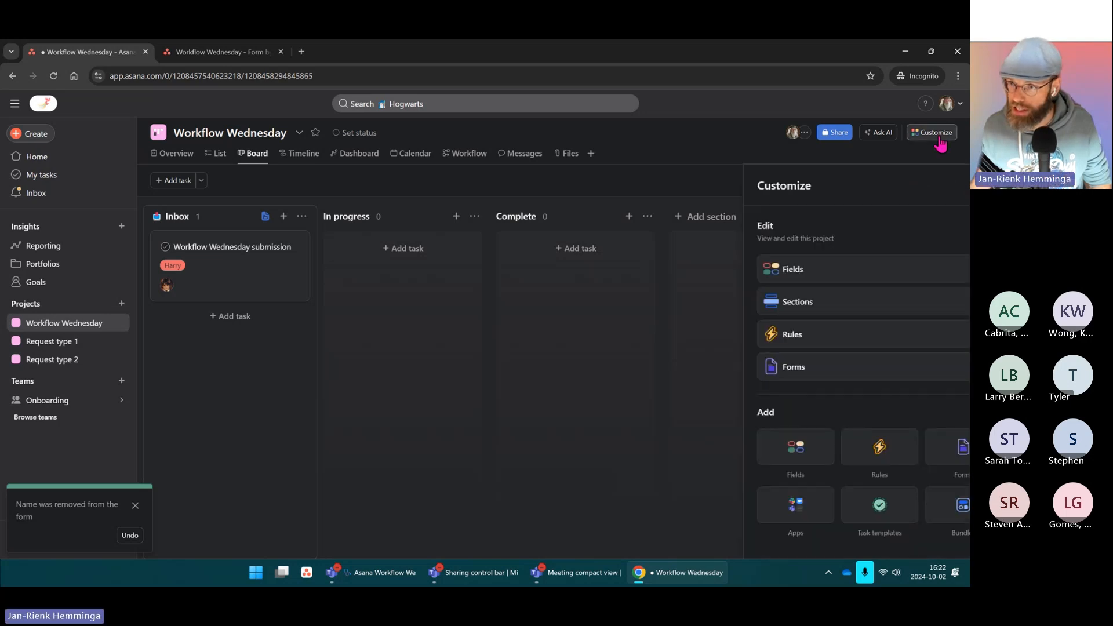
click(265, 216)
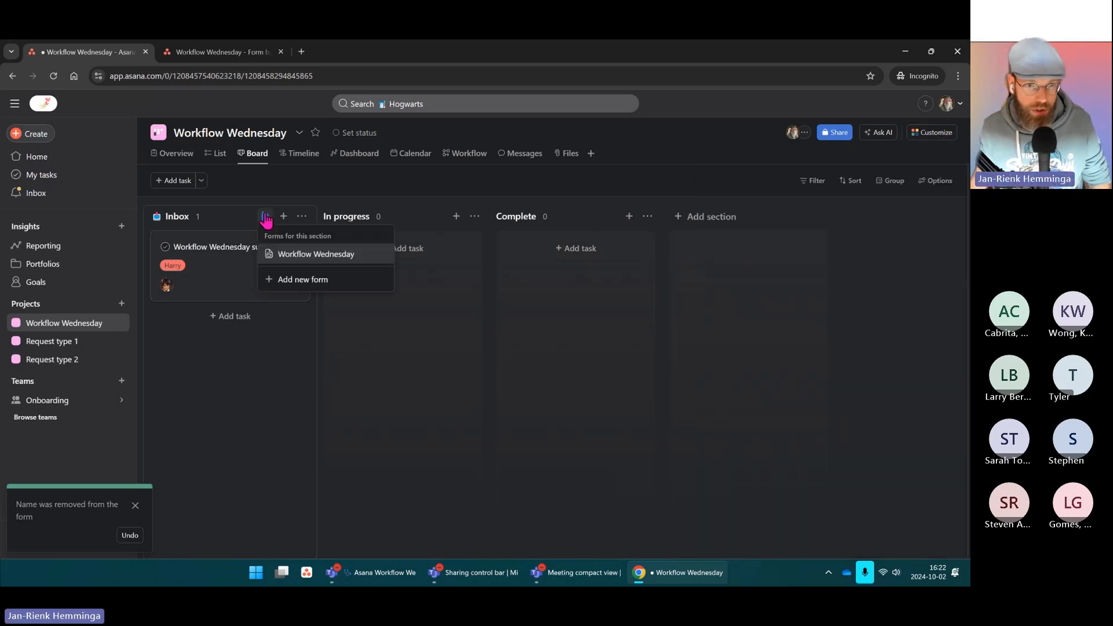
click(299, 257)
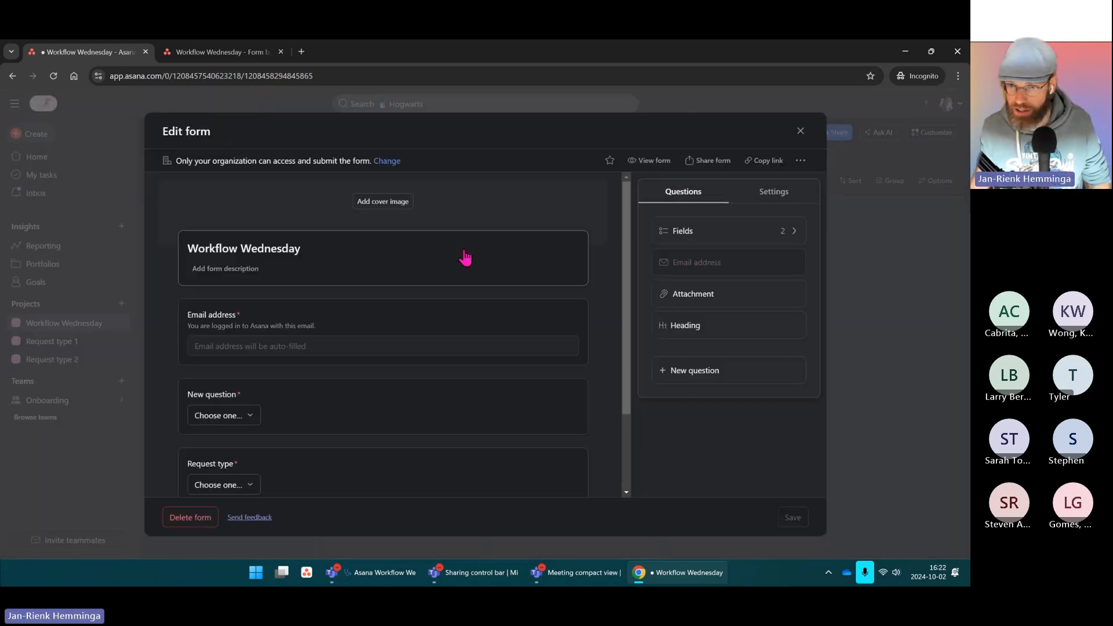
click(773, 193)
scroll(741, 396, down, 4)
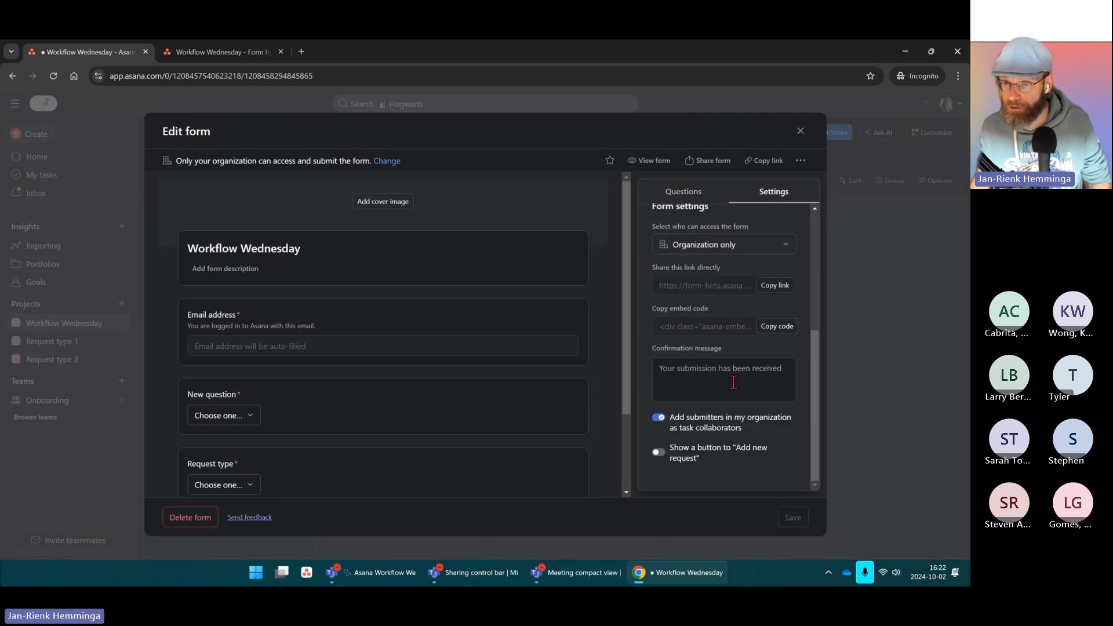
click(659, 453)
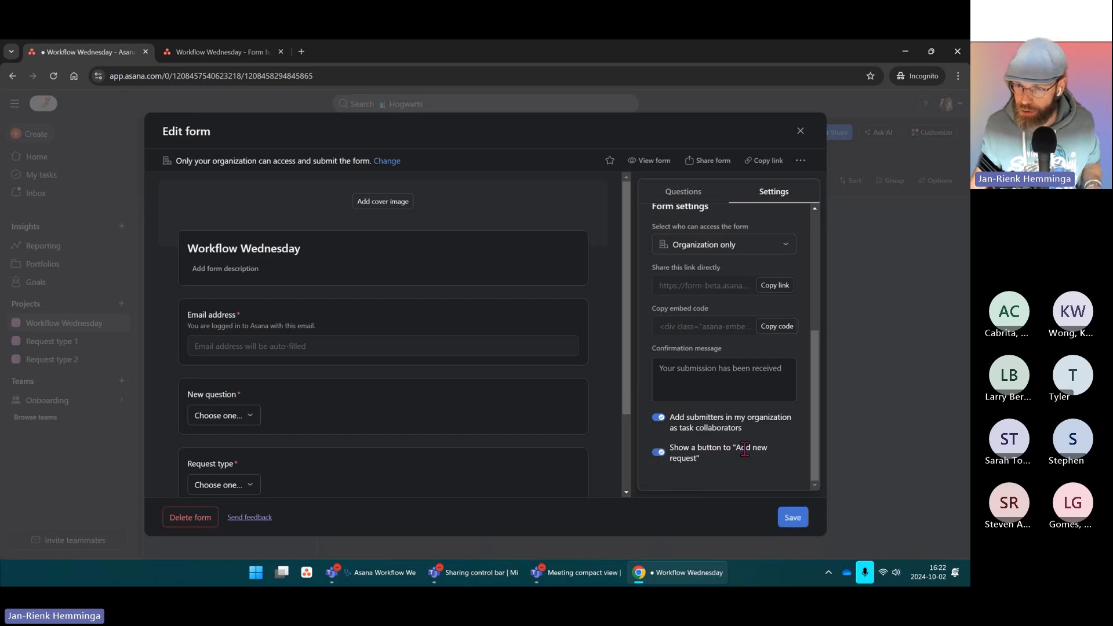
click(794, 517)
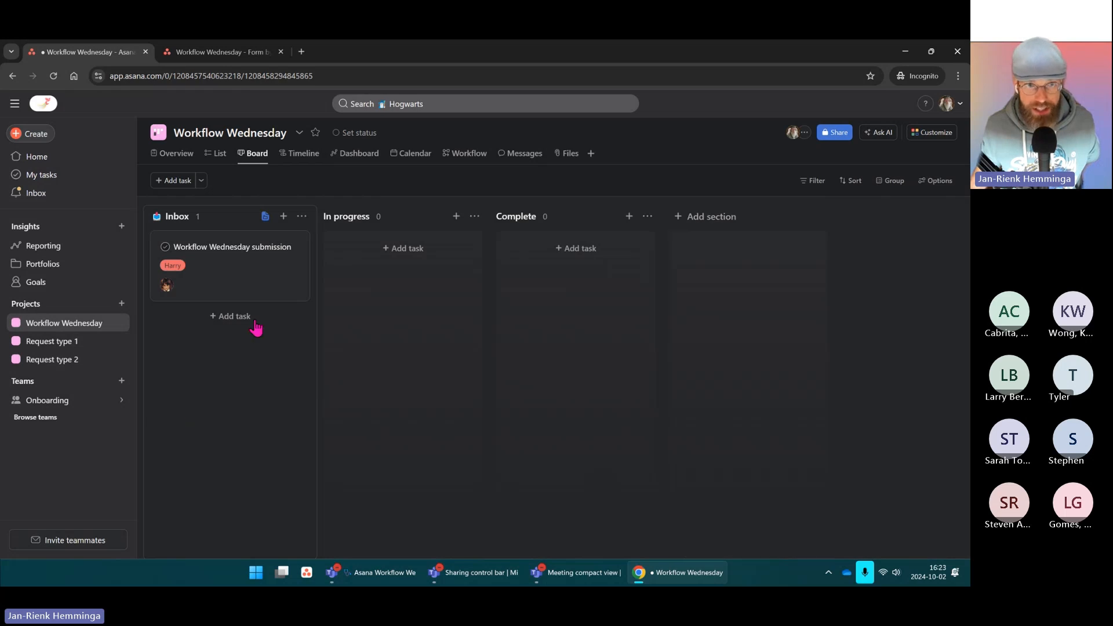
click(215, 51)
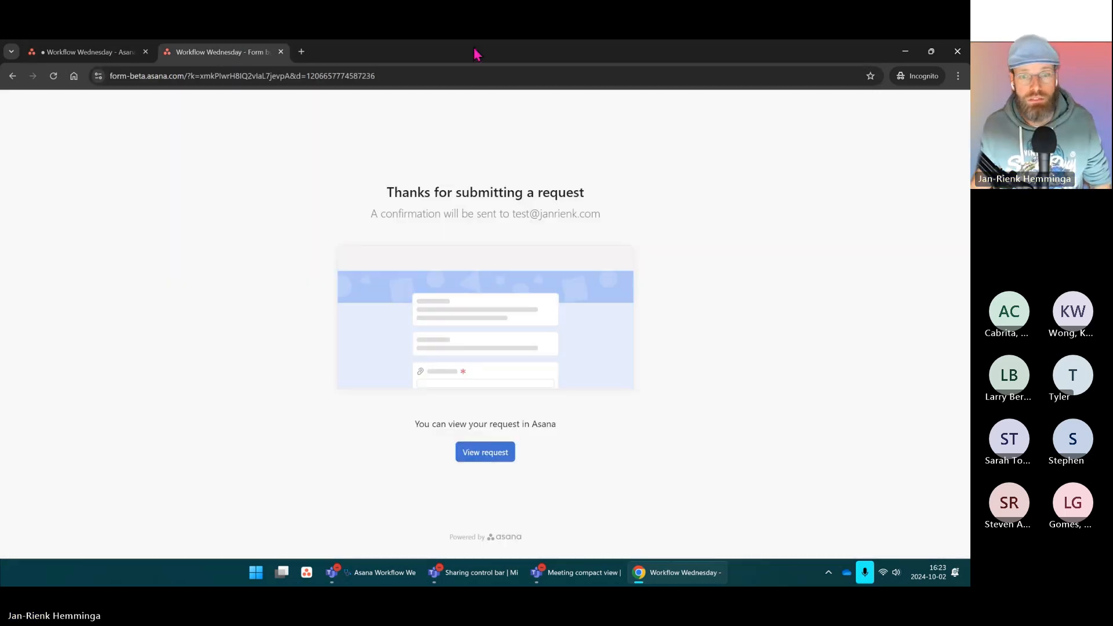
click(54, 76)
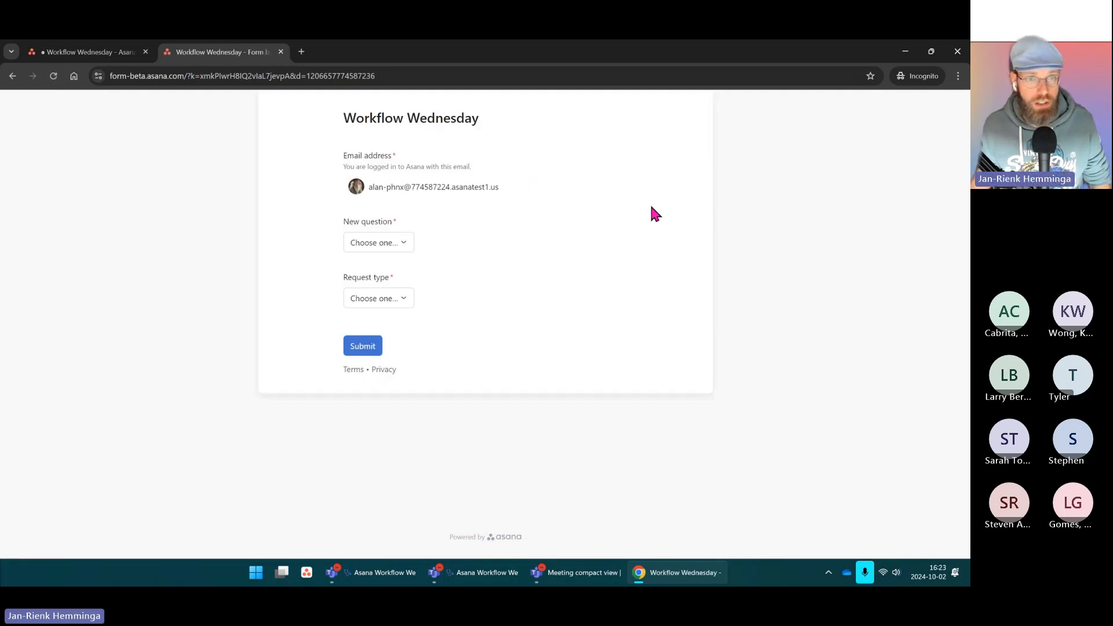
click(388, 243)
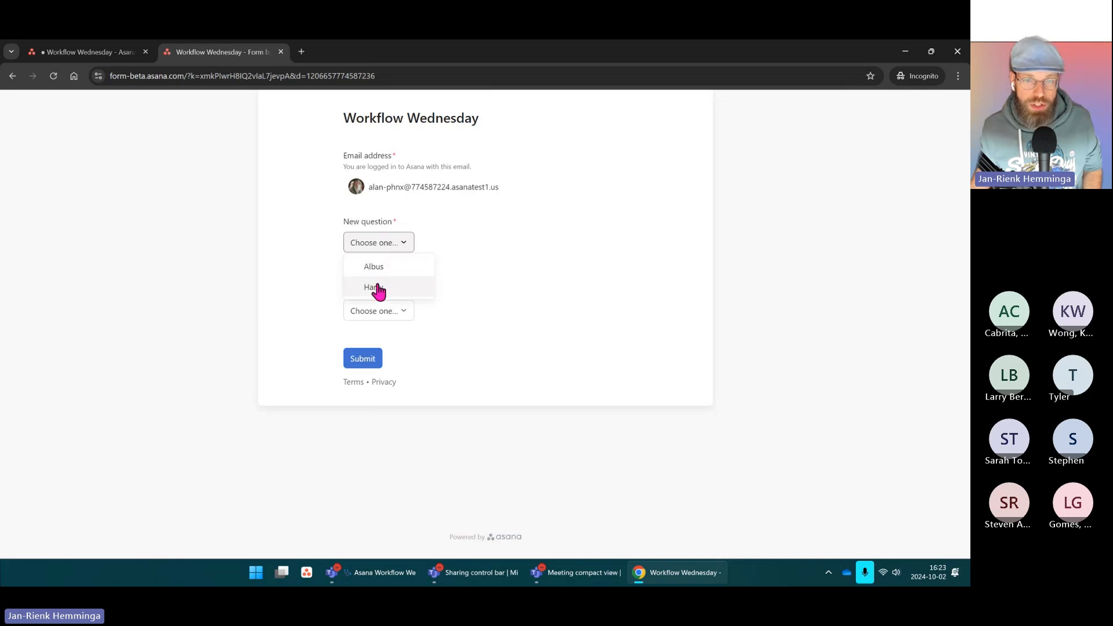
click(428, 236)
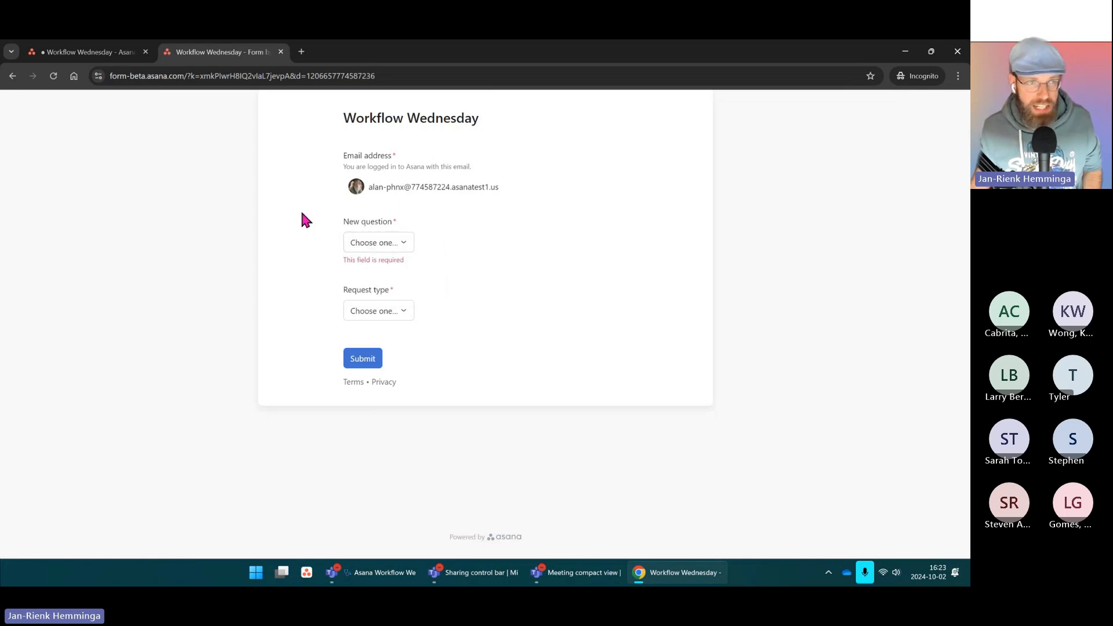
click(55, 53)
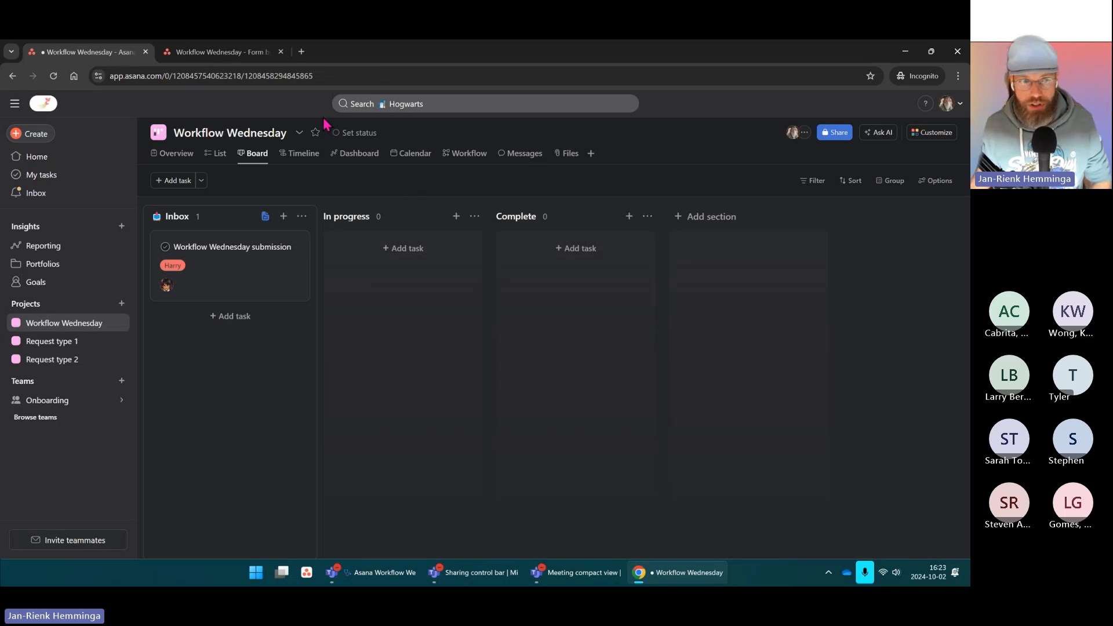
Step: Reopen the Workflow Wednesday form and retitle the New question as the 'Who' assignee question
click(265, 218)
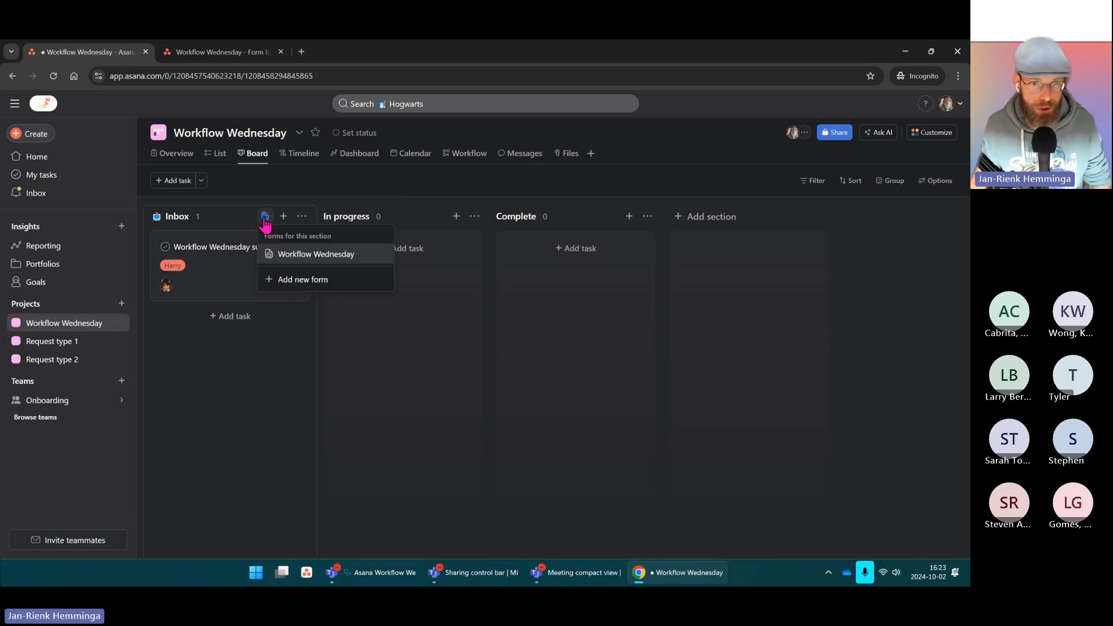
click(317, 258)
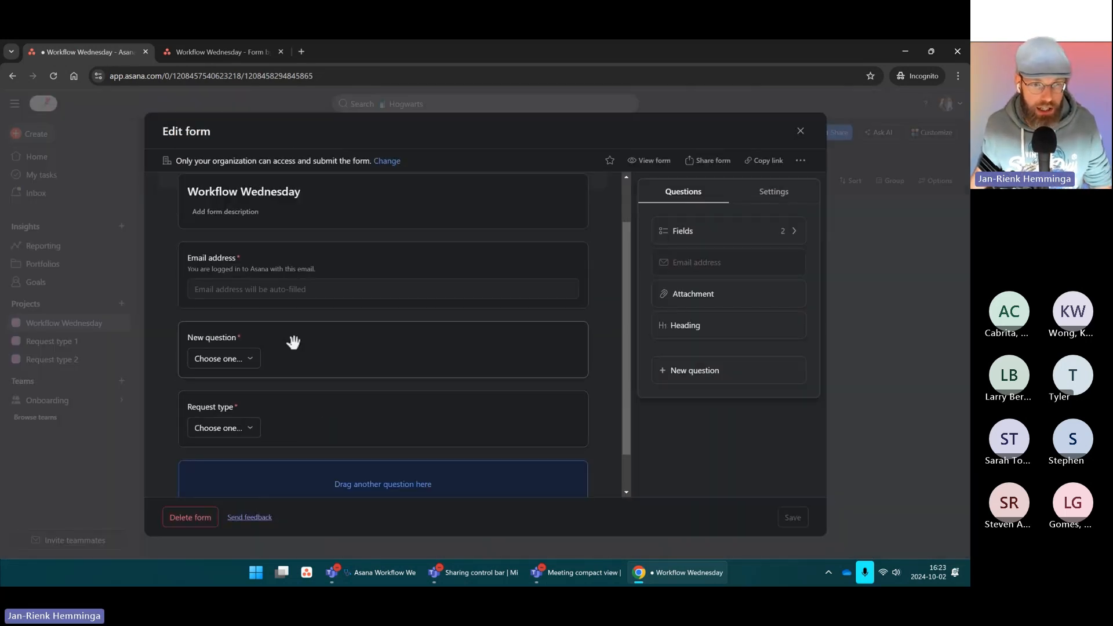
click(319, 354)
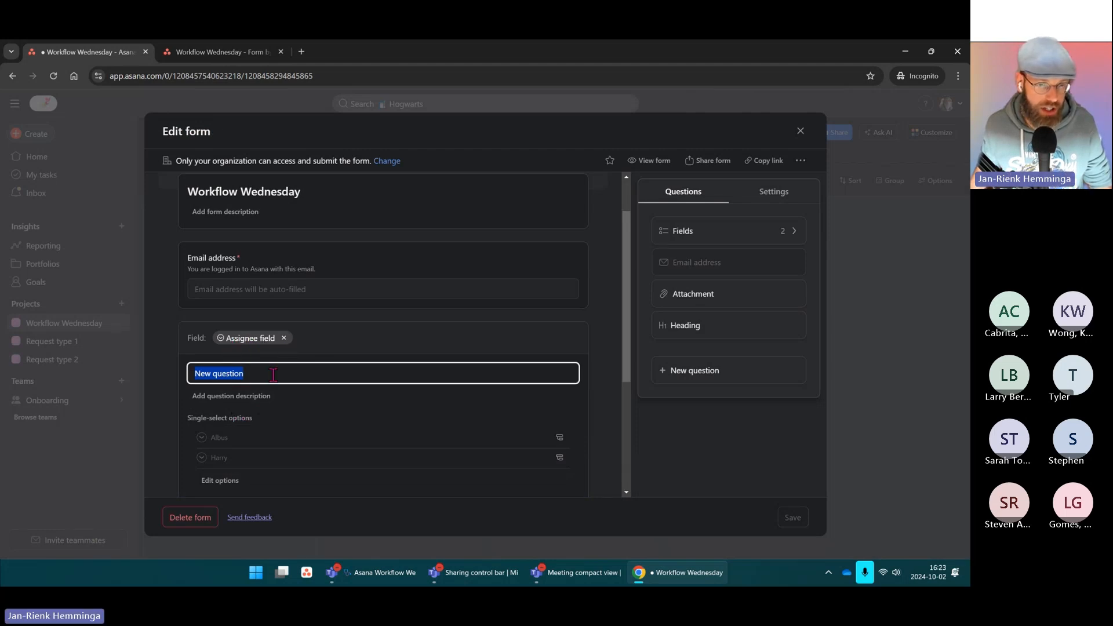
drag(273, 375, 192, 383)
text(Who should this be assigned to?)
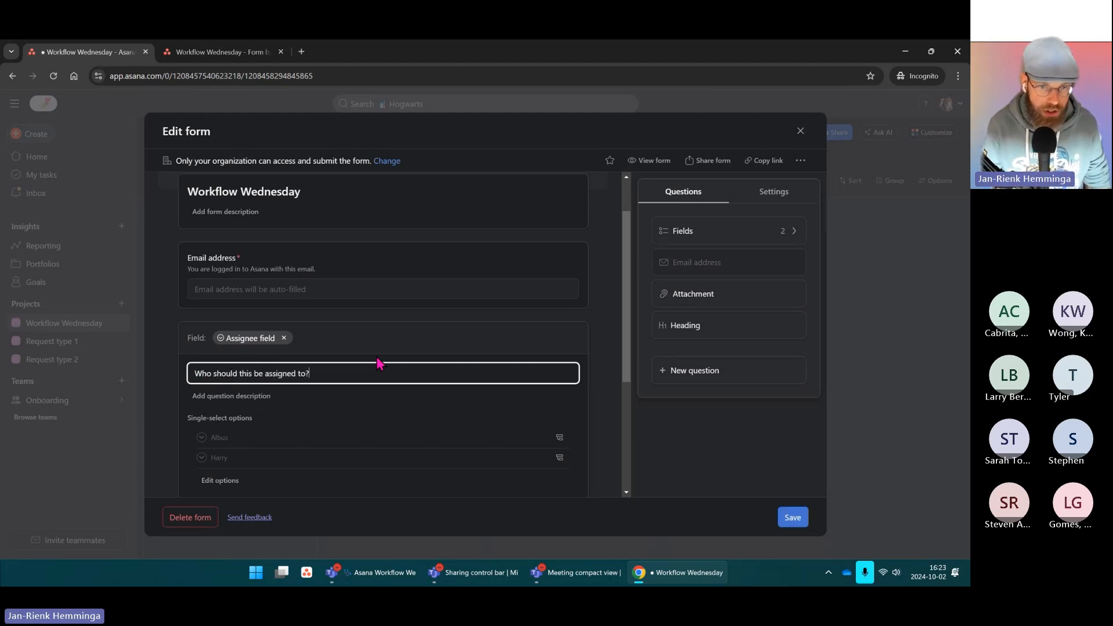
click(359, 397)
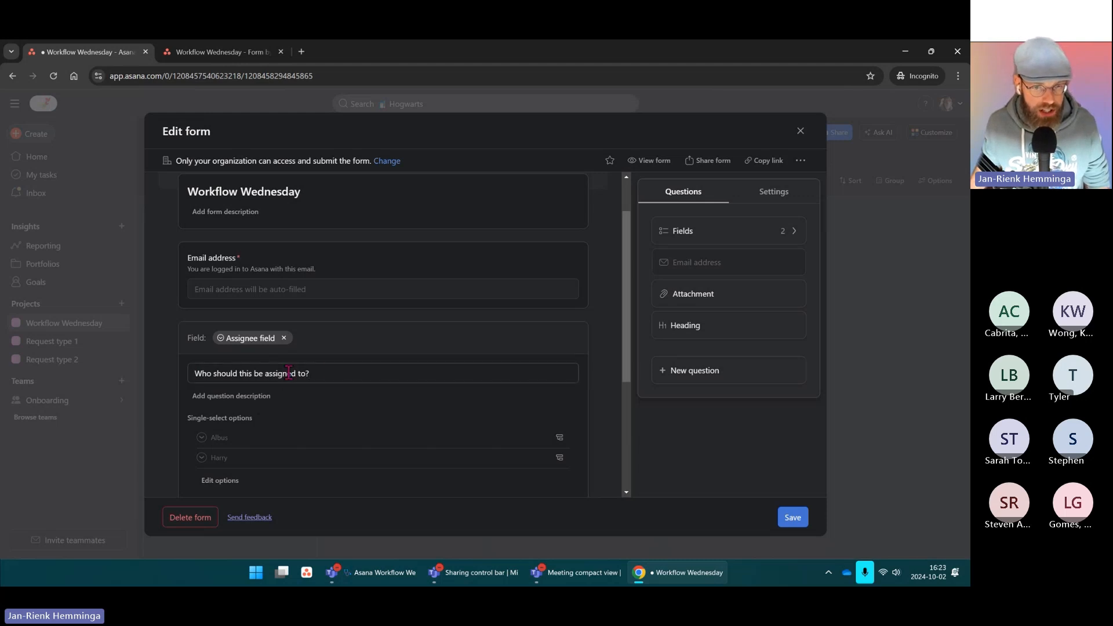
drag(316, 373, 166, 391)
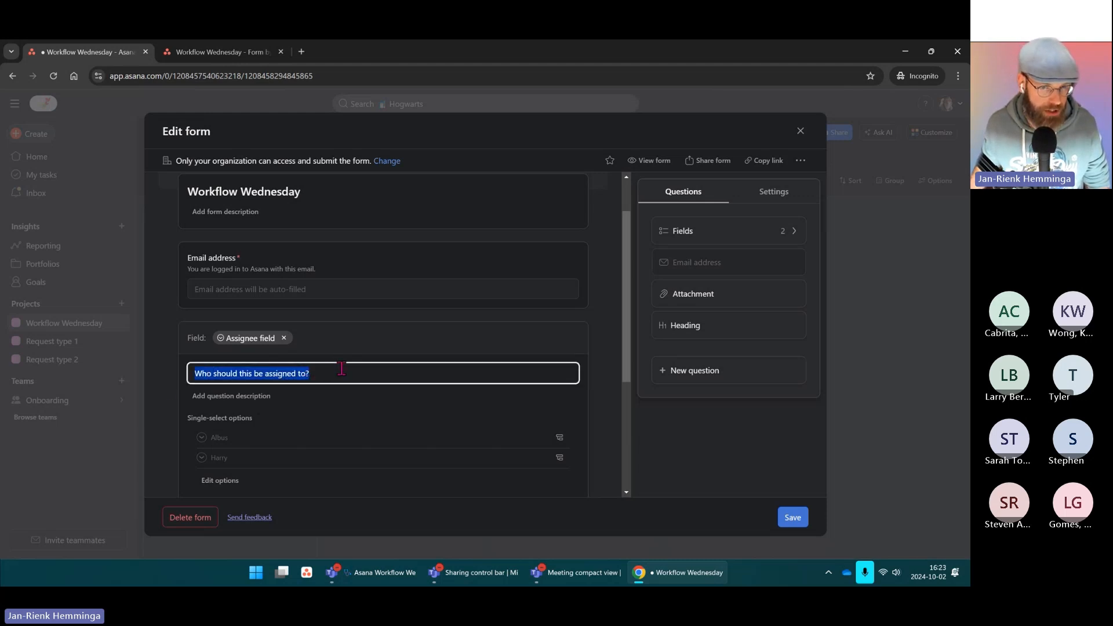
click(247, 396)
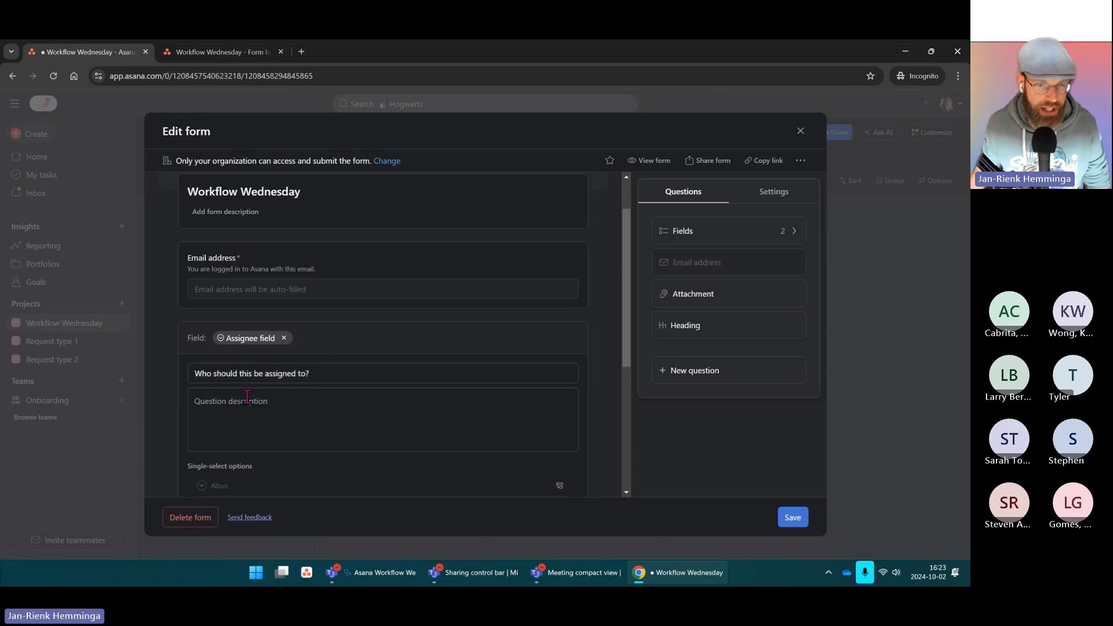
click(268, 391)
scroll(306, 392, down, 1)
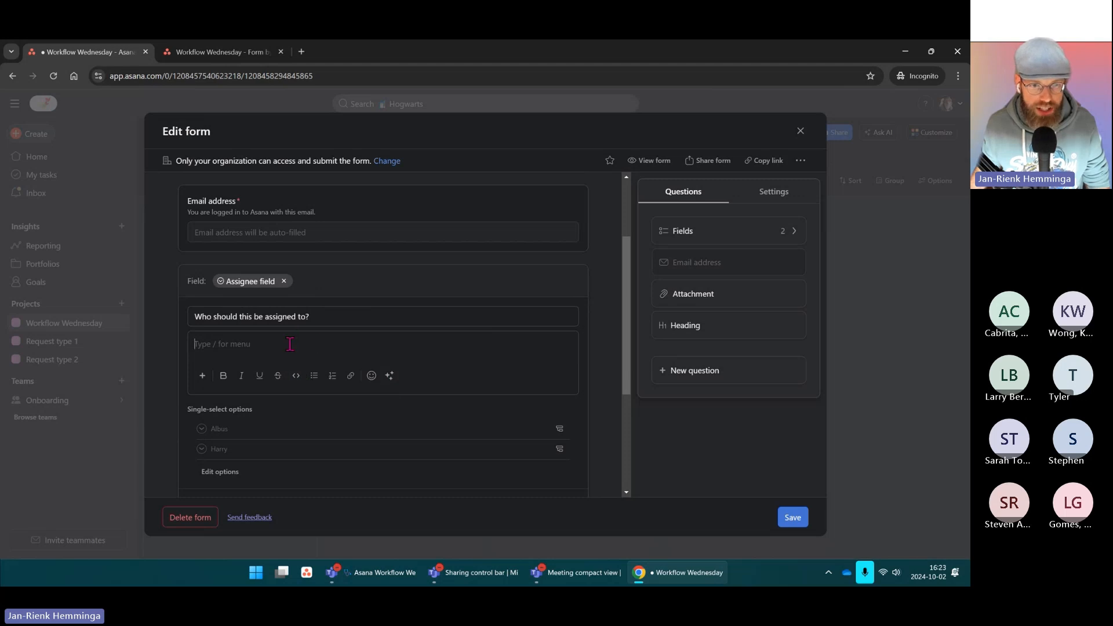
click(362, 318)
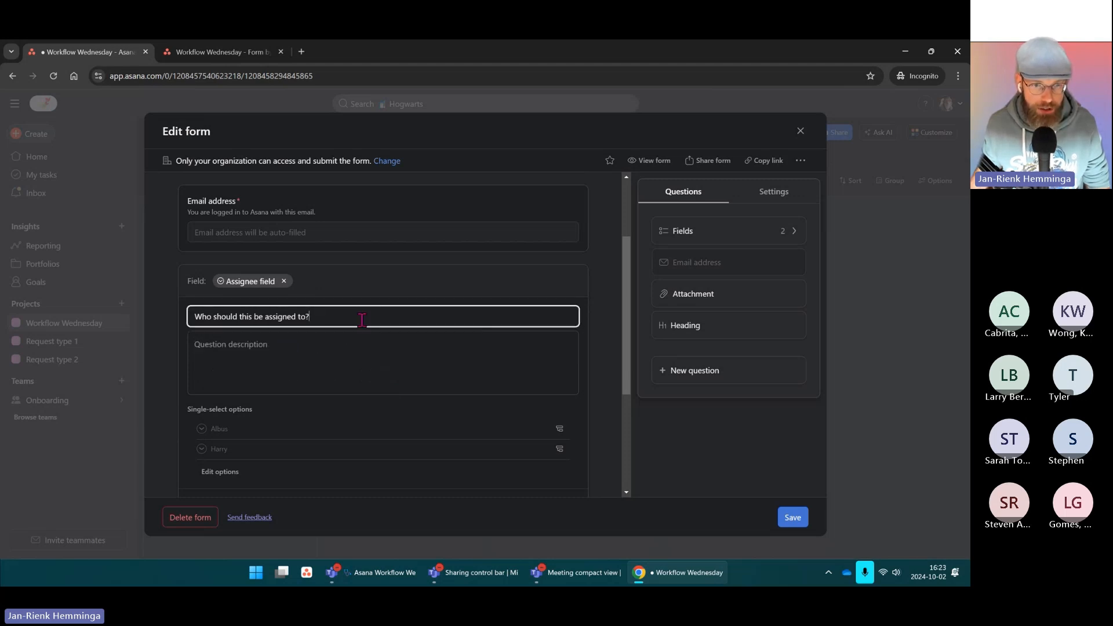
scroll(300, 326, down, 2)
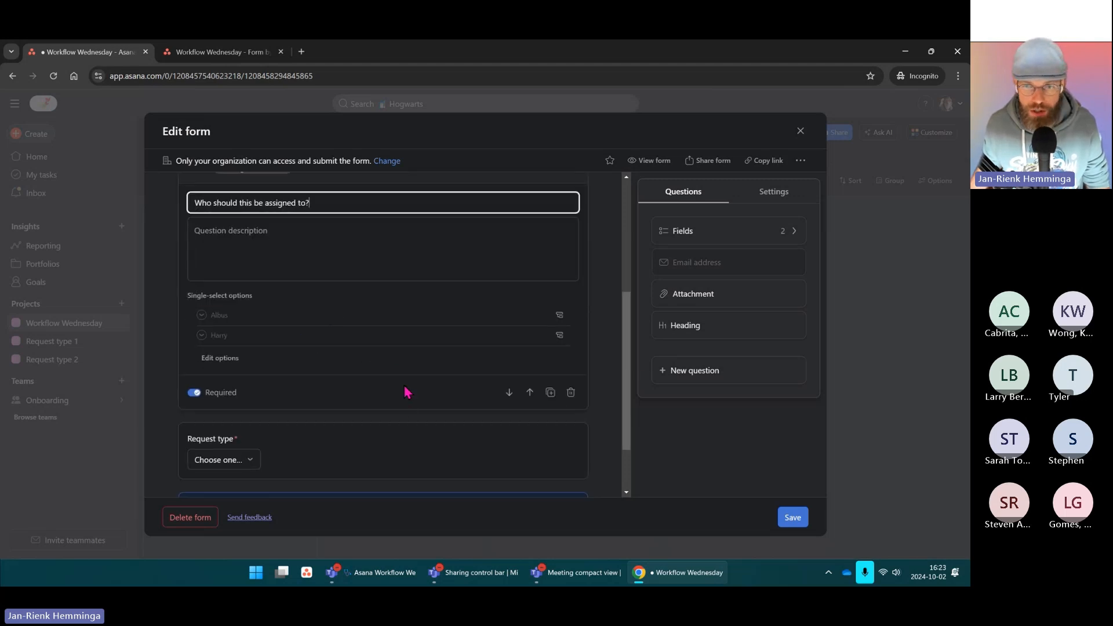
scroll(407, 392, up, 3)
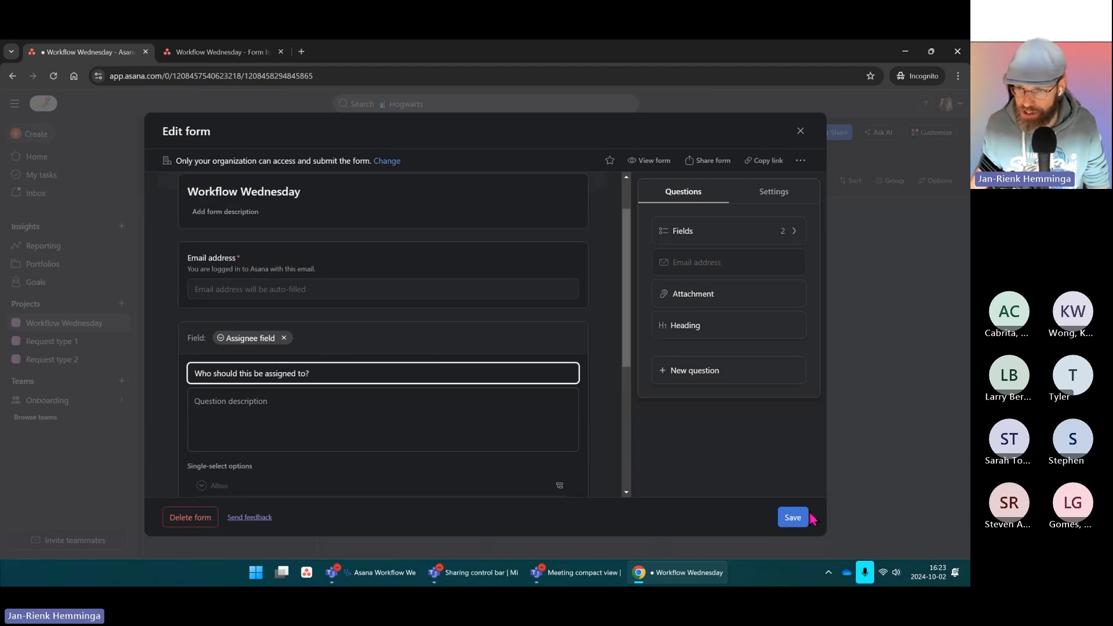
scroll(340, 430, down, 3)
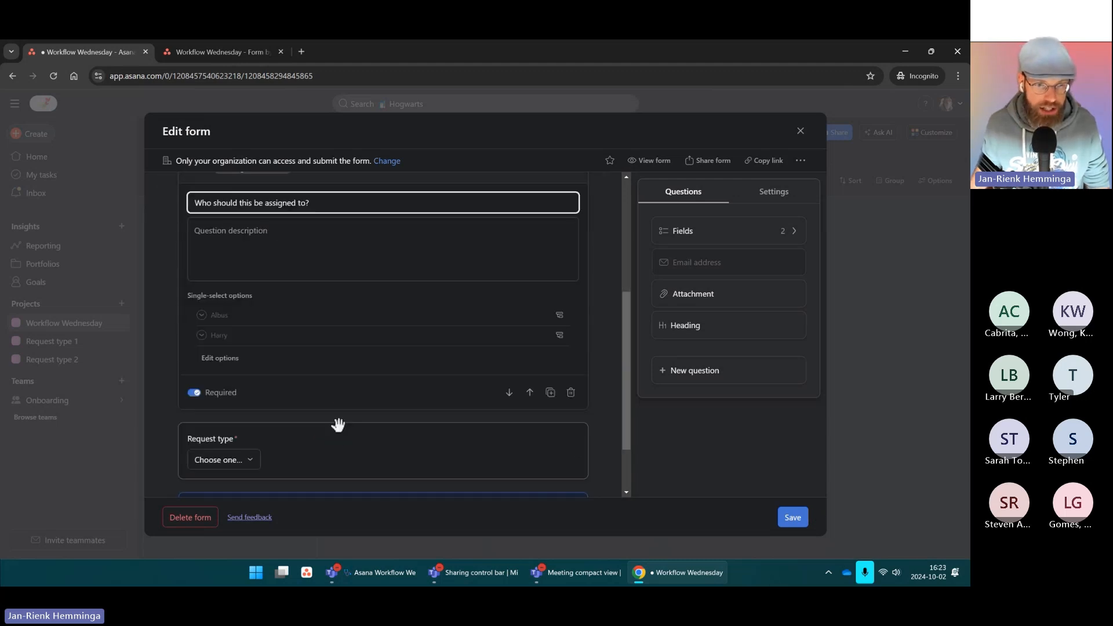
Step: Review the Request type question's title, then add and delete a blank extra question
click(243, 439)
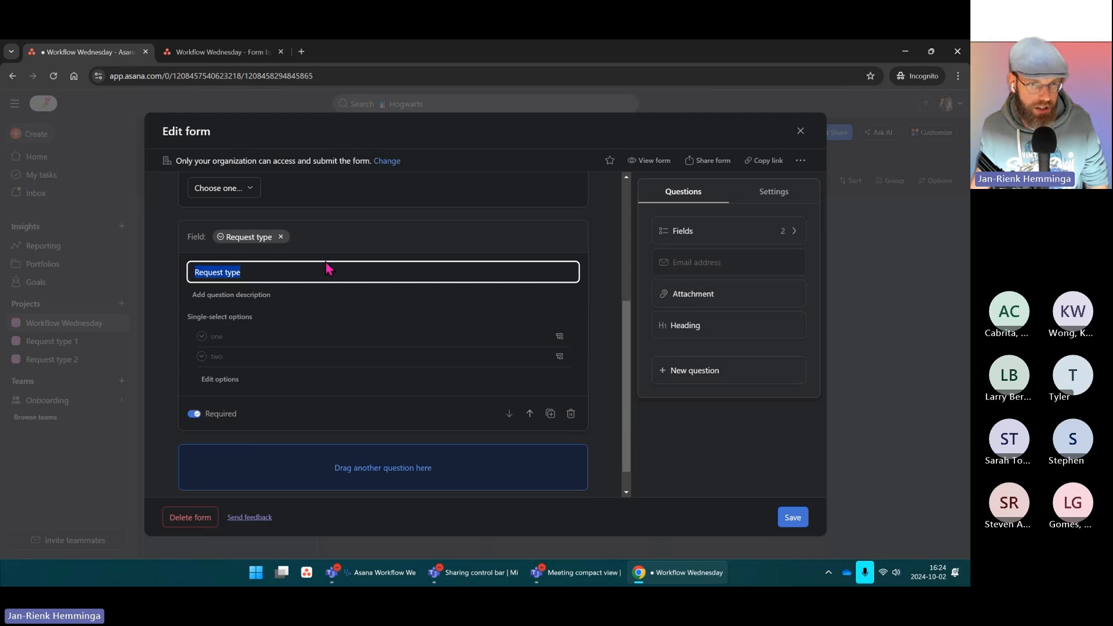
scroll(198, 278, up, 2)
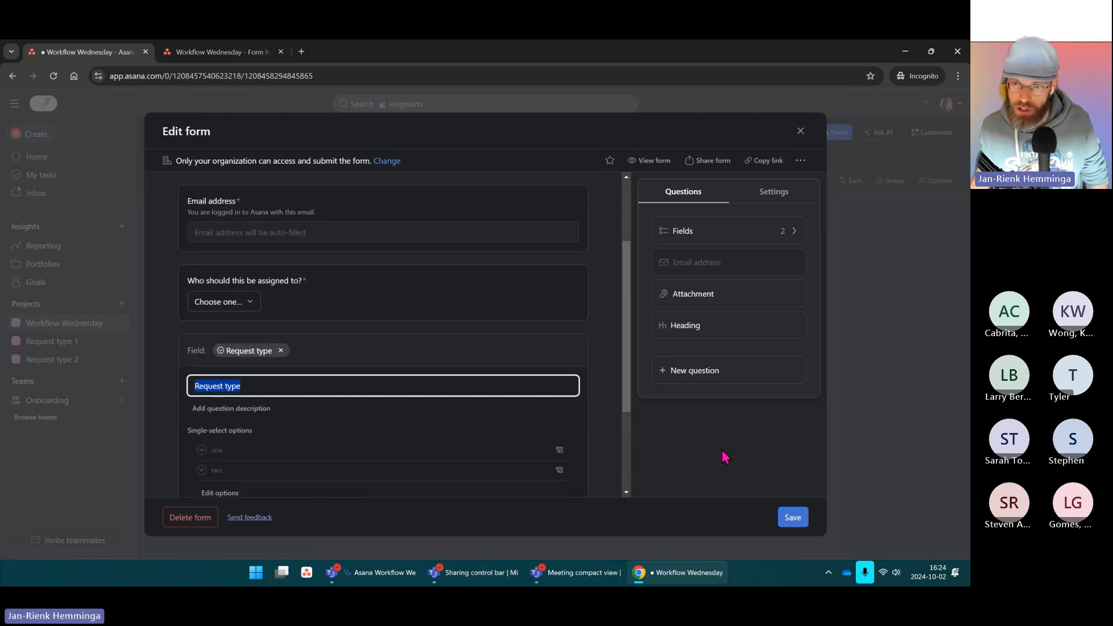
click(251, 385)
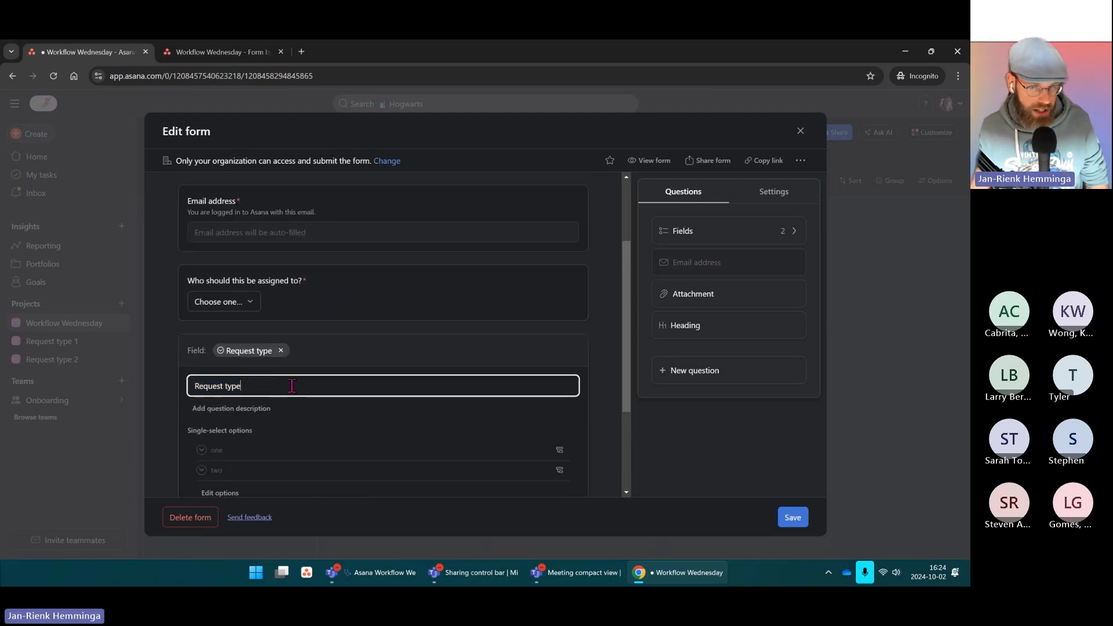
drag(291, 385, 126, 393)
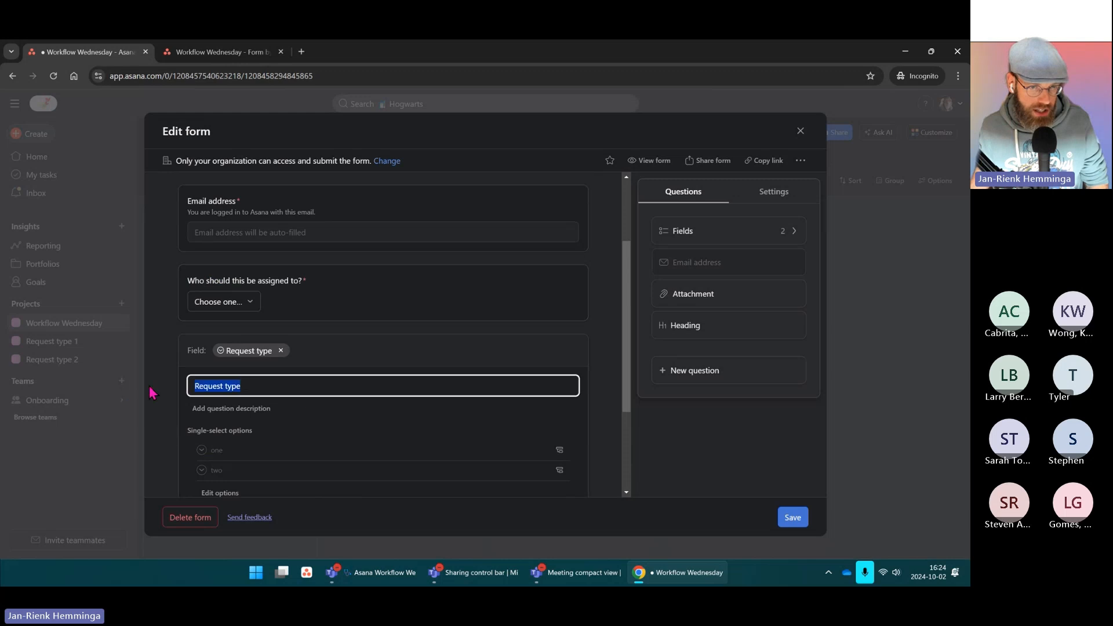
click(276, 388)
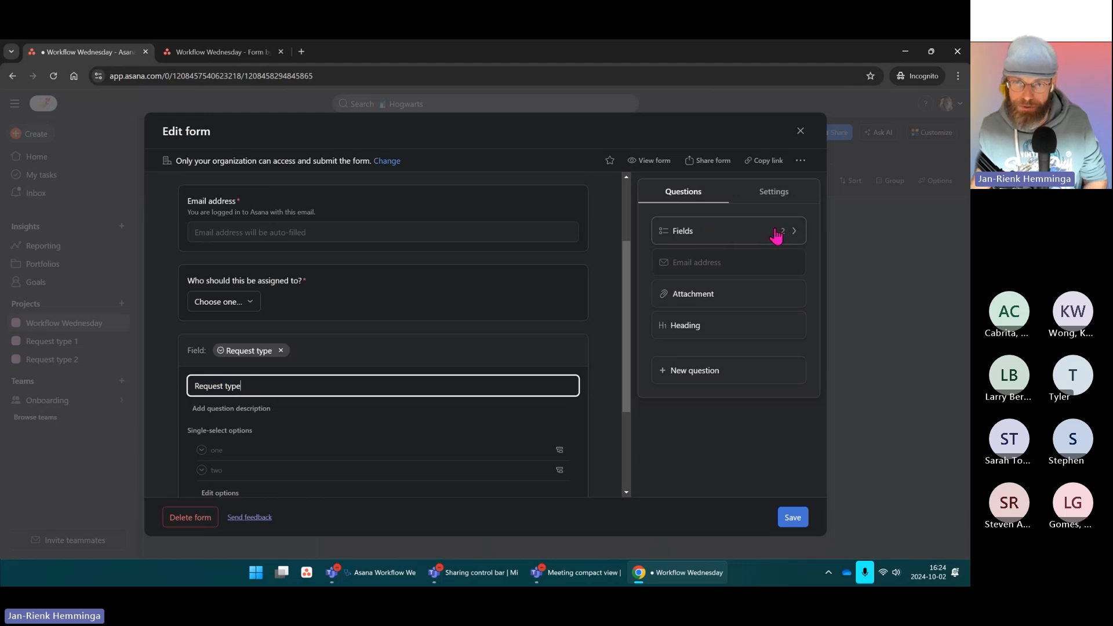
click(709, 377)
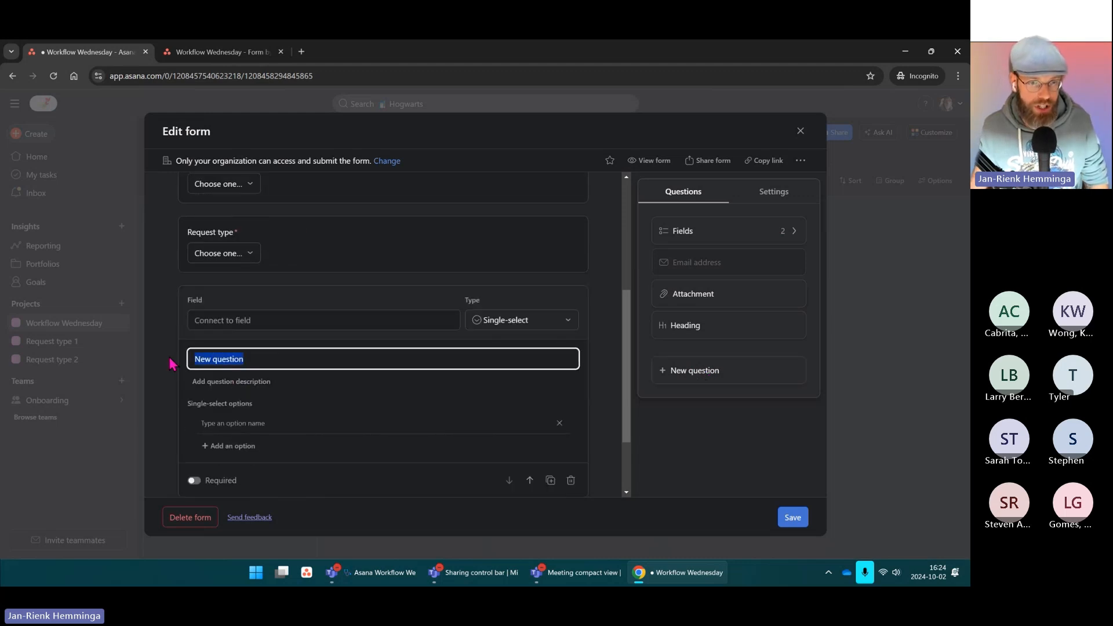
click(571, 481)
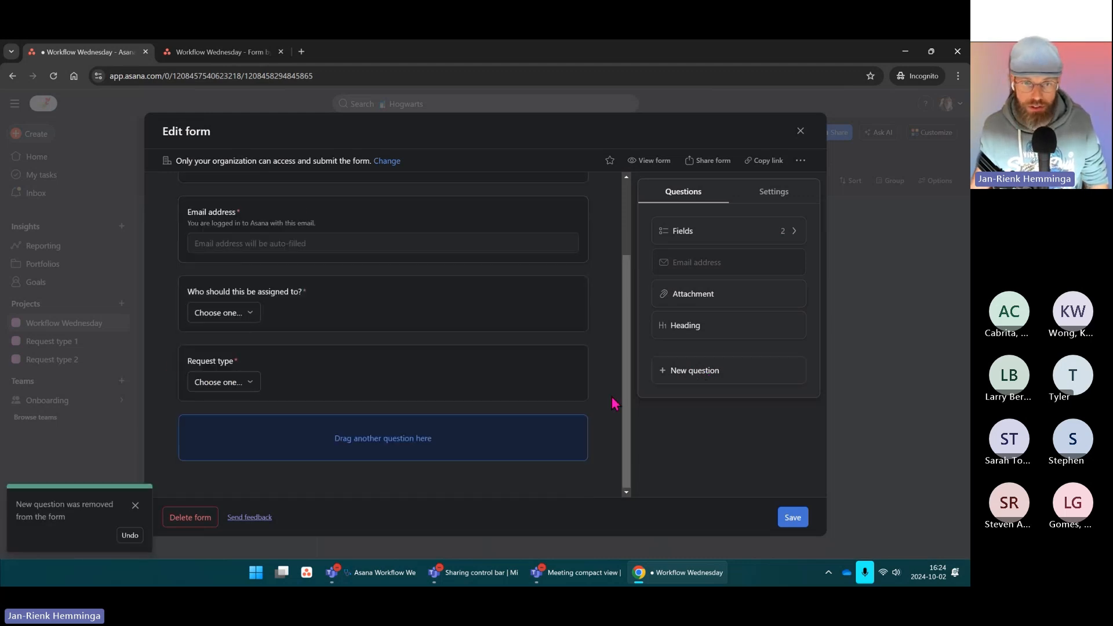
Step: Save the form and reload the public Workflow Wednesday form page
click(797, 519)
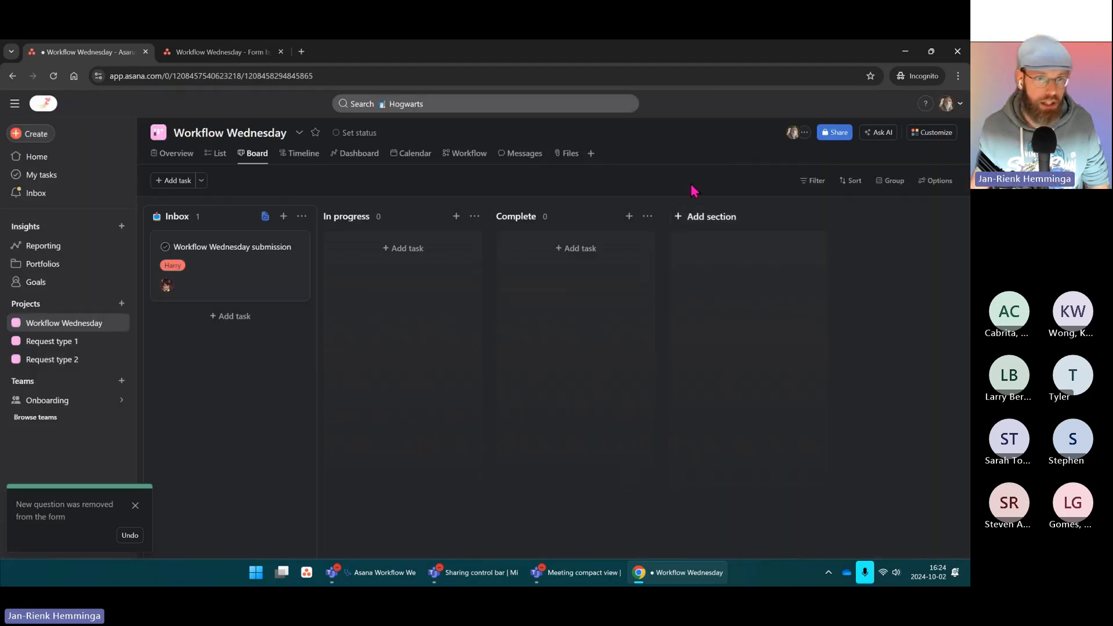
click(192, 54)
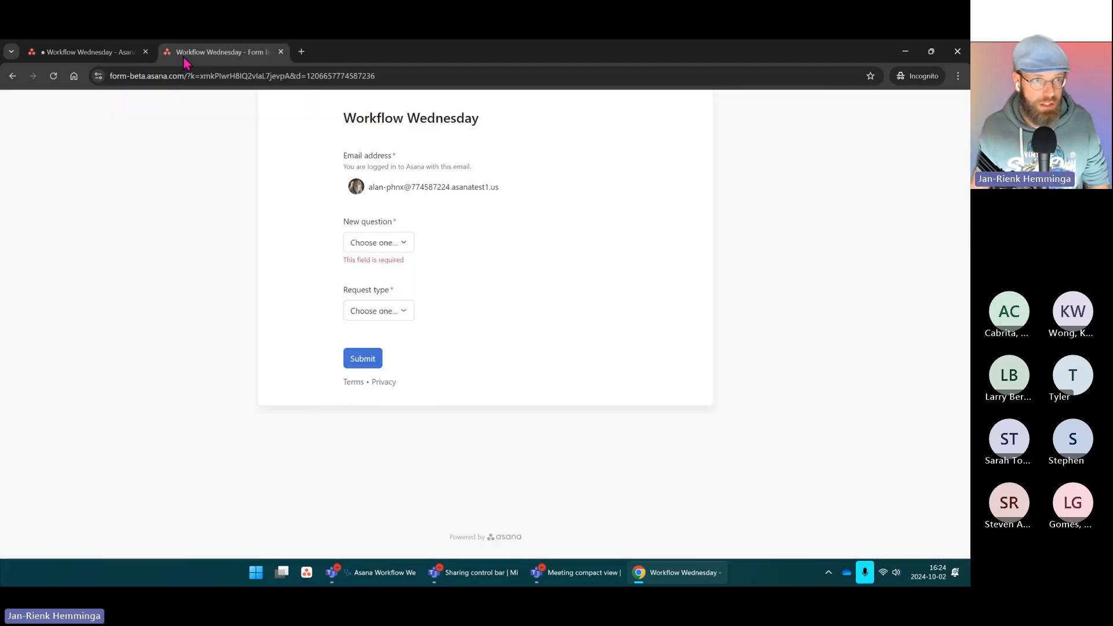
click(54, 77)
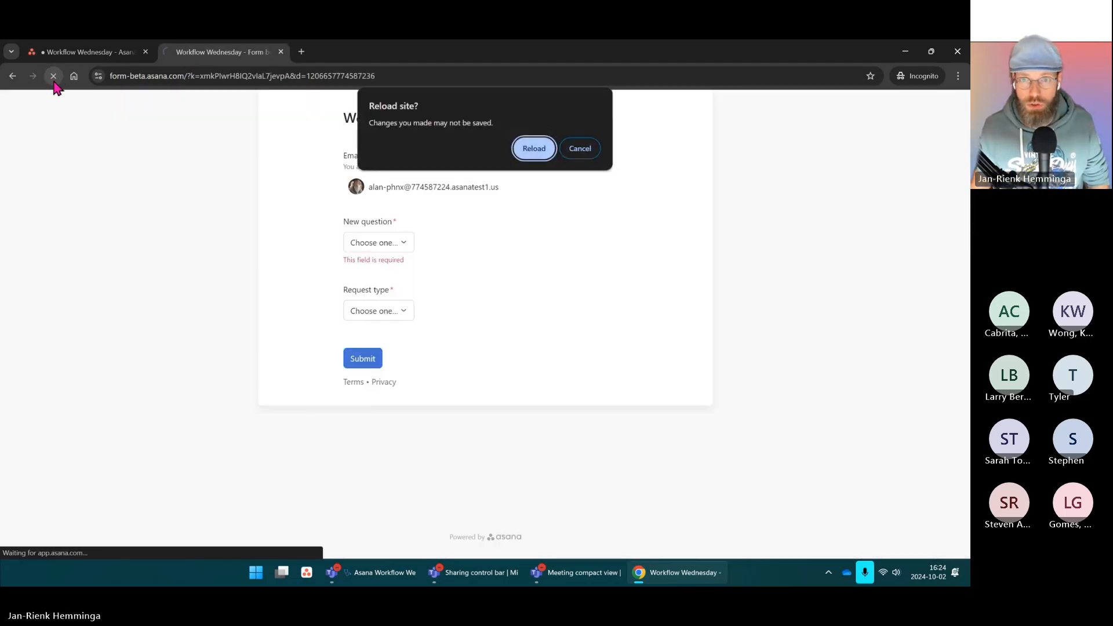
click(536, 148)
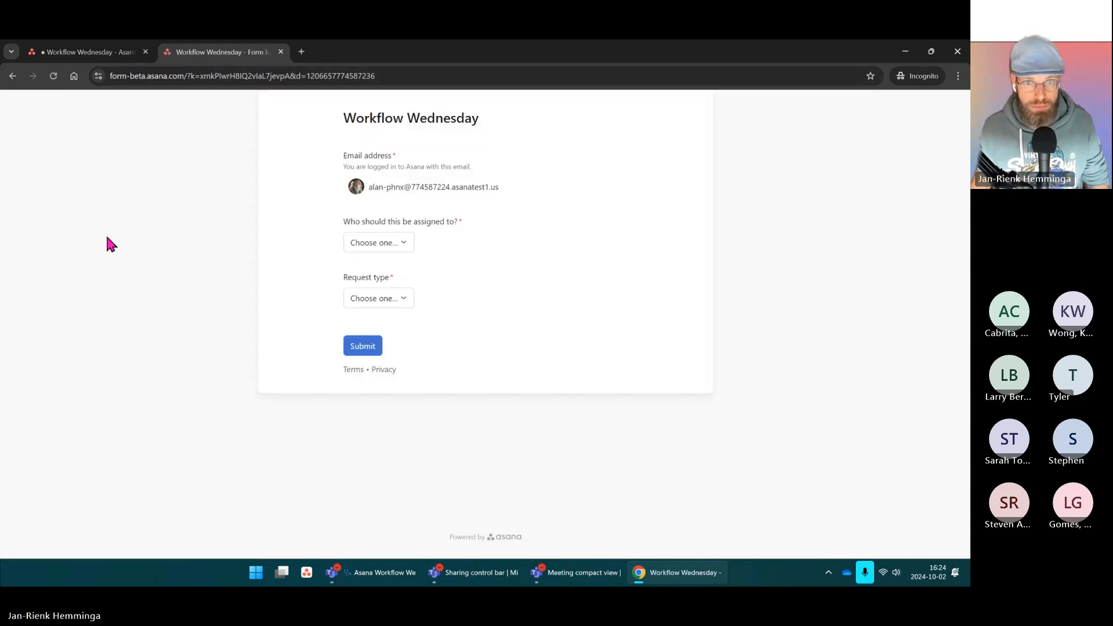
Step: Submit the form with the first listed person as assignee and Request type two
click(401, 244)
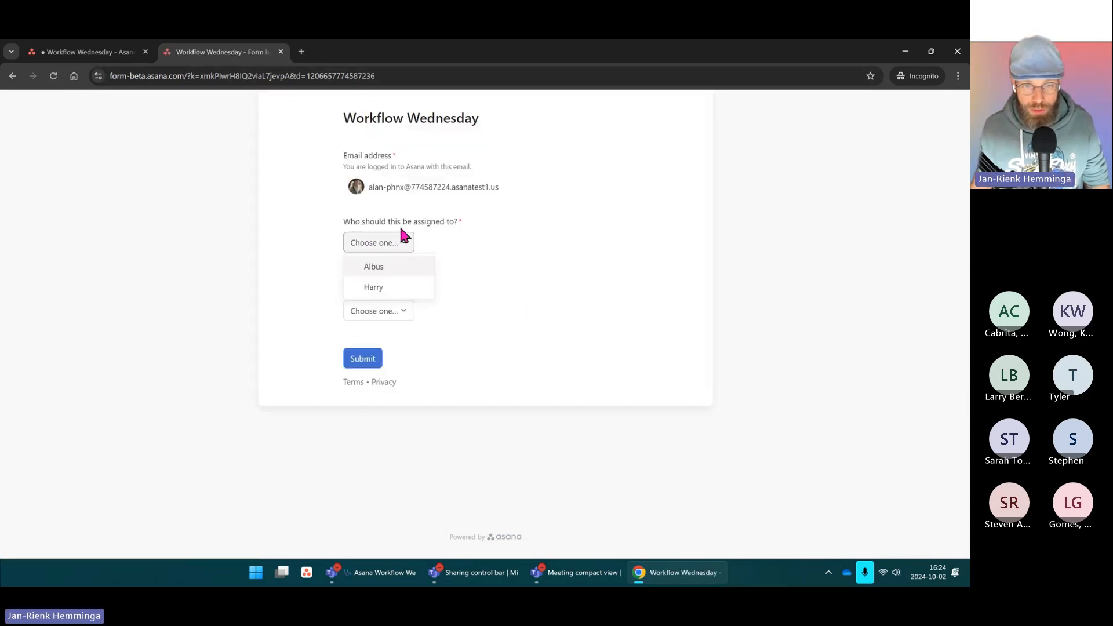
click(374, 267)
click(385, 299)
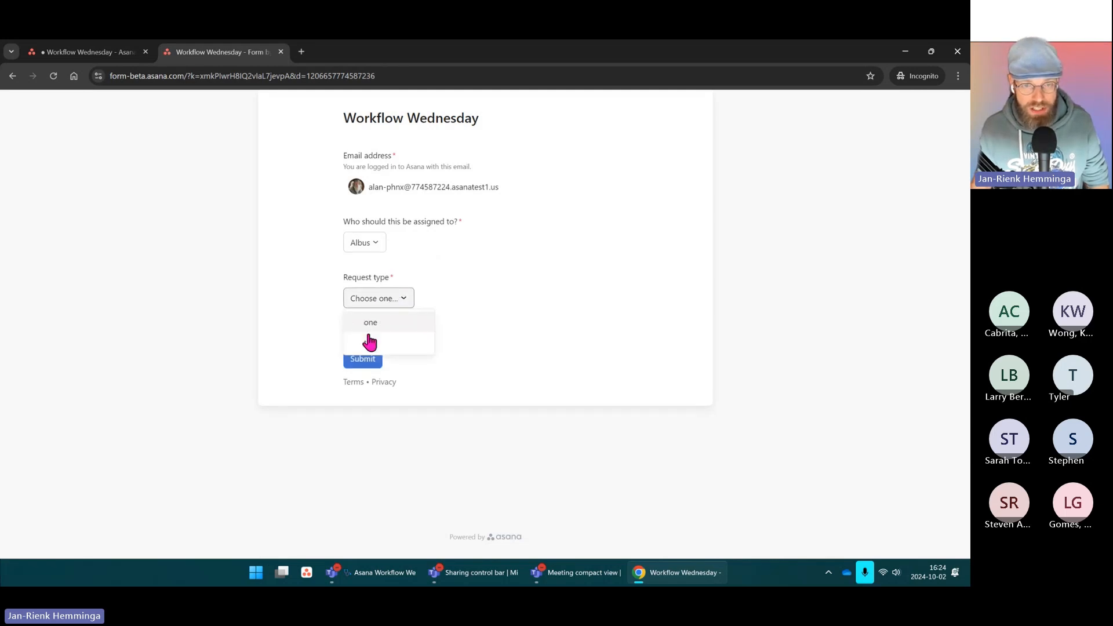
click(369, 342)
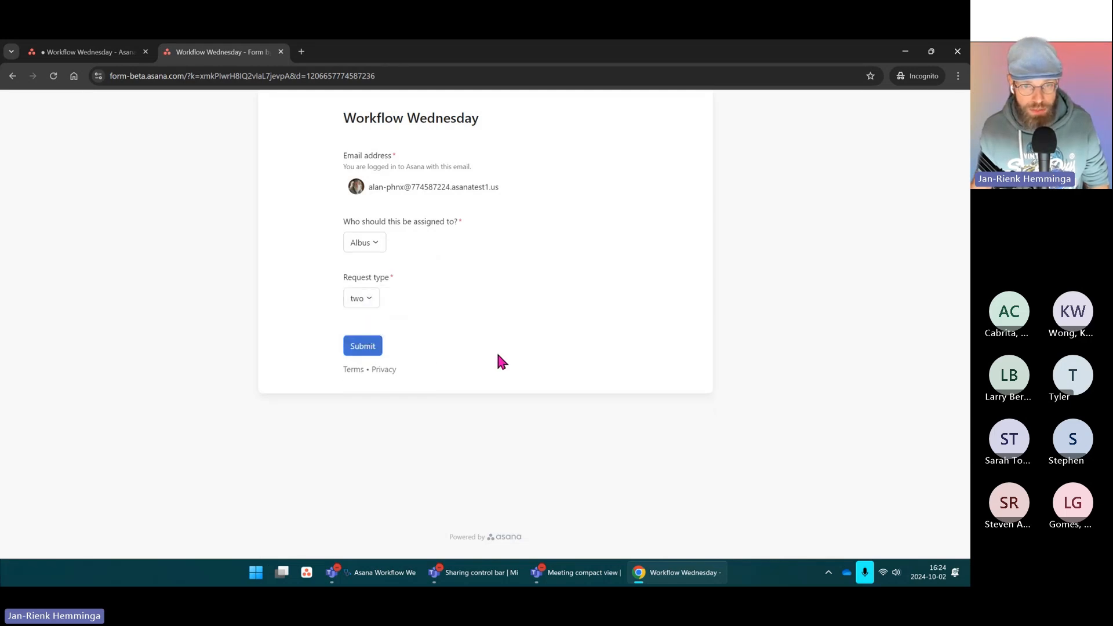
click(364, 348)
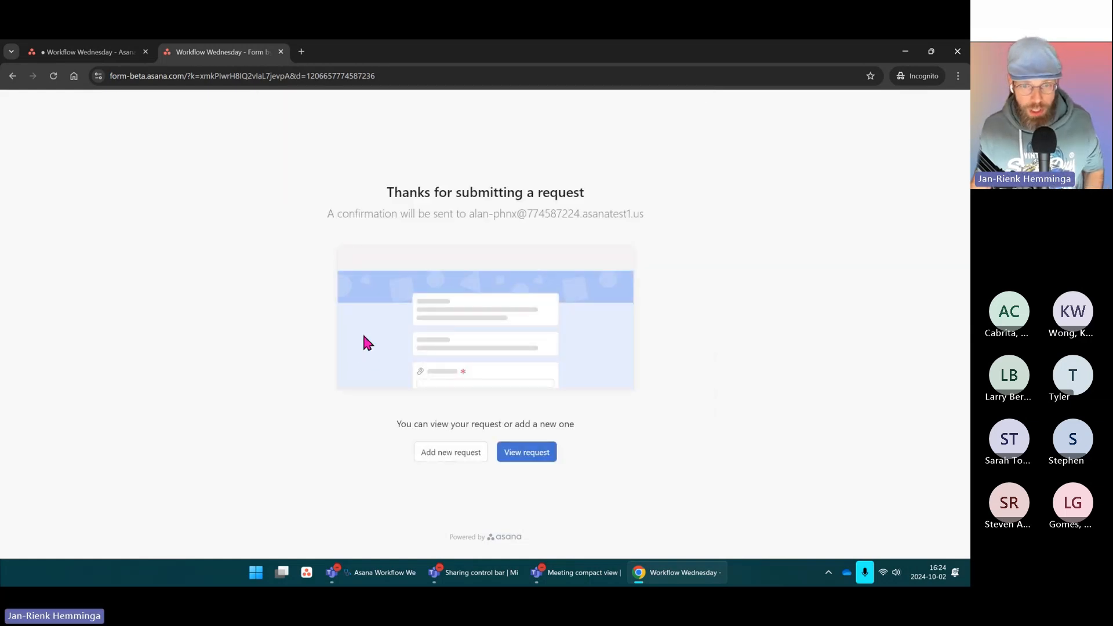
key(ctrl)
key(ctrl)
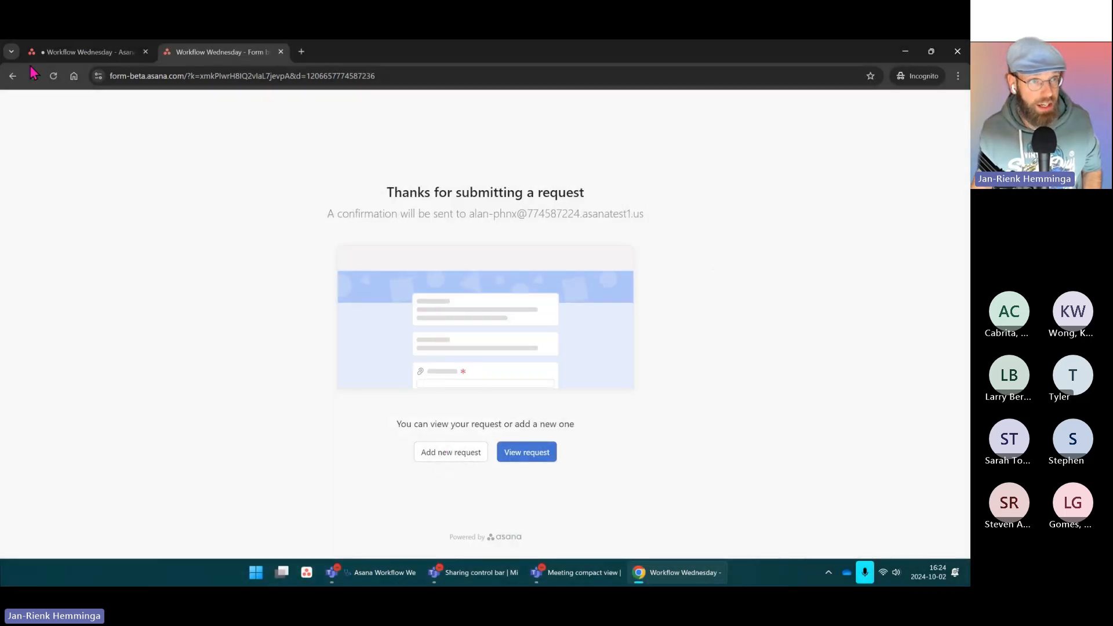
Step: Open the newest Workflow Wednesday submission task and follow its link to the Request type 2 project
click(69, 52)
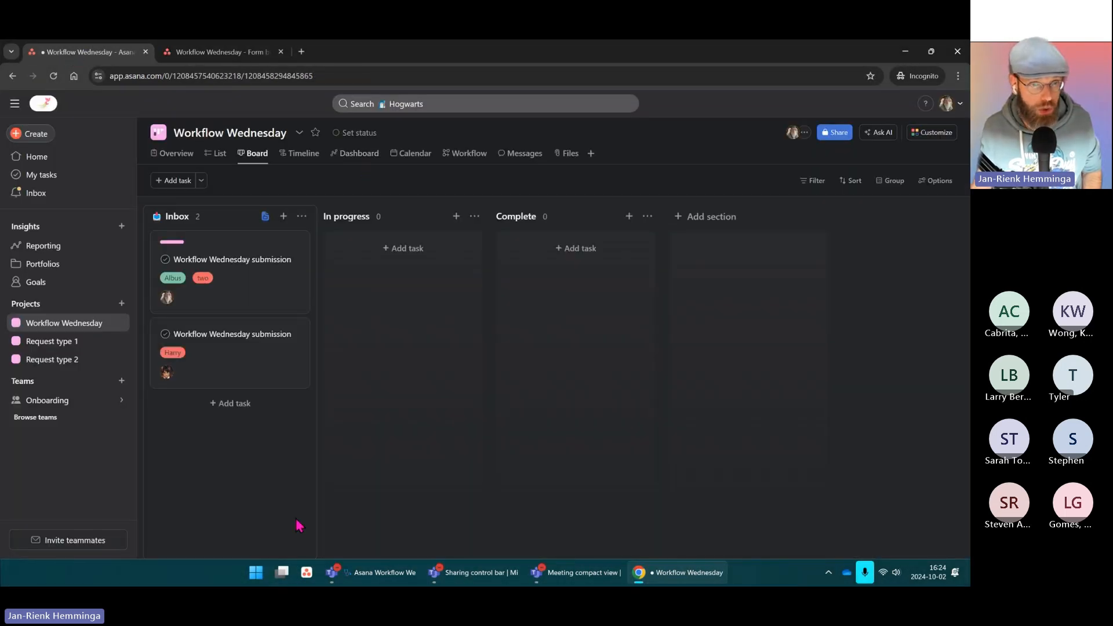
click(173, 250)
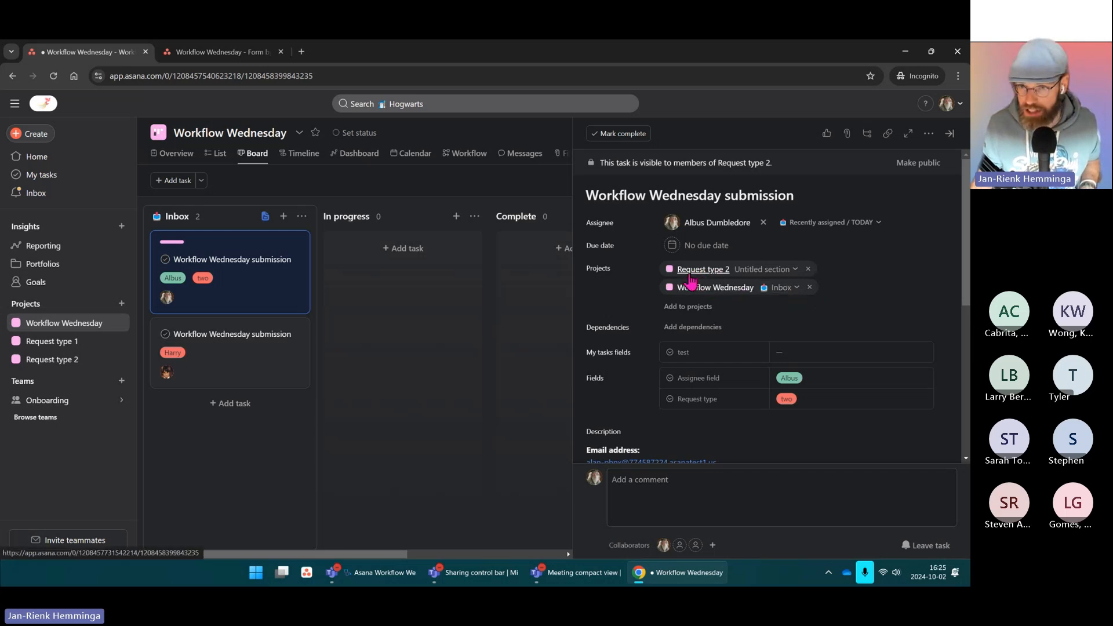
scroll(856, 294, down, 4)
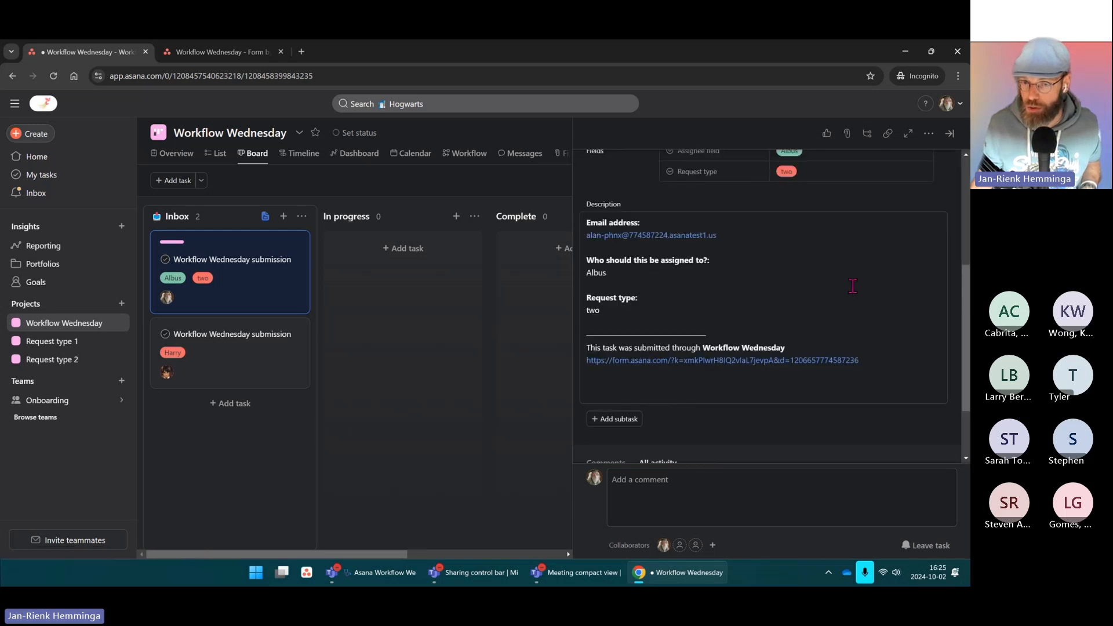
scroll(853, 285, down, 3)
scroll(840, 284, up, 10)
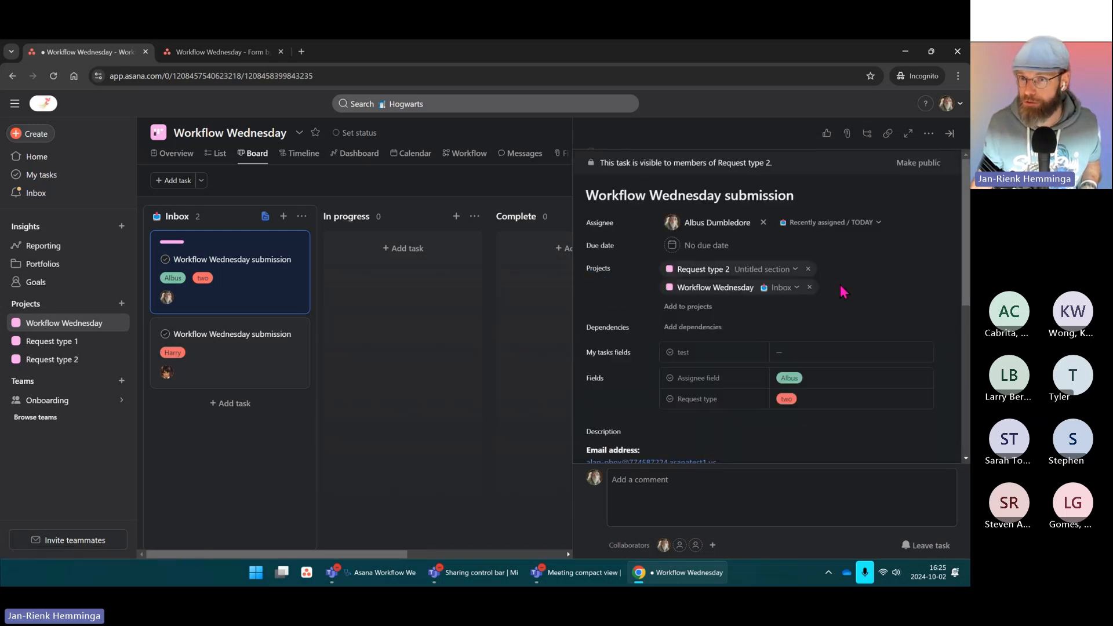
ctrl+click(704, 270)
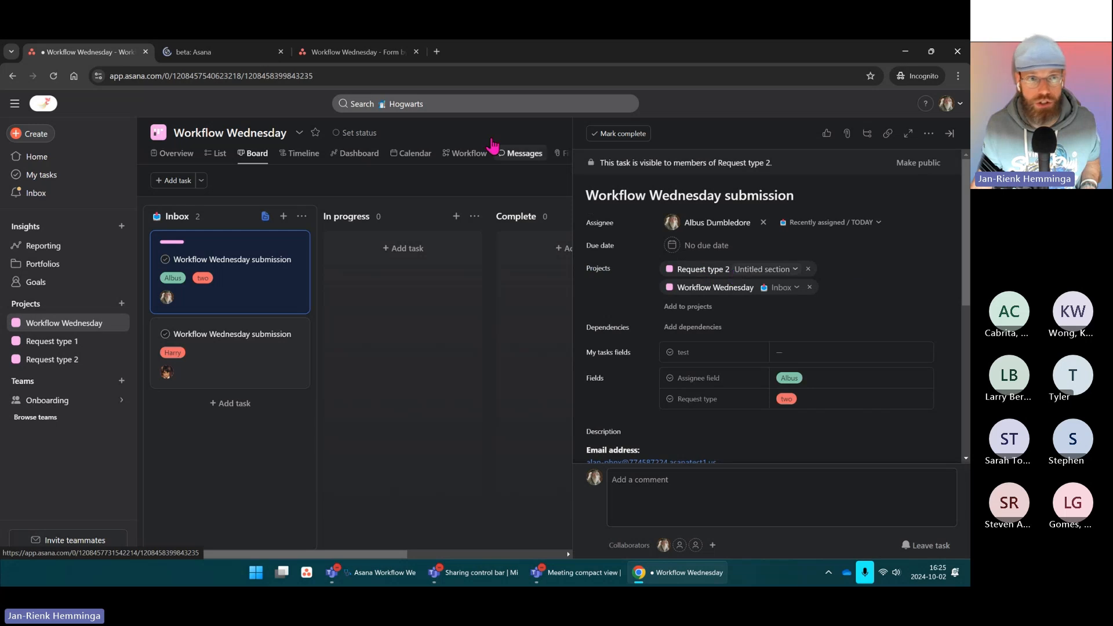
click(204, 52)
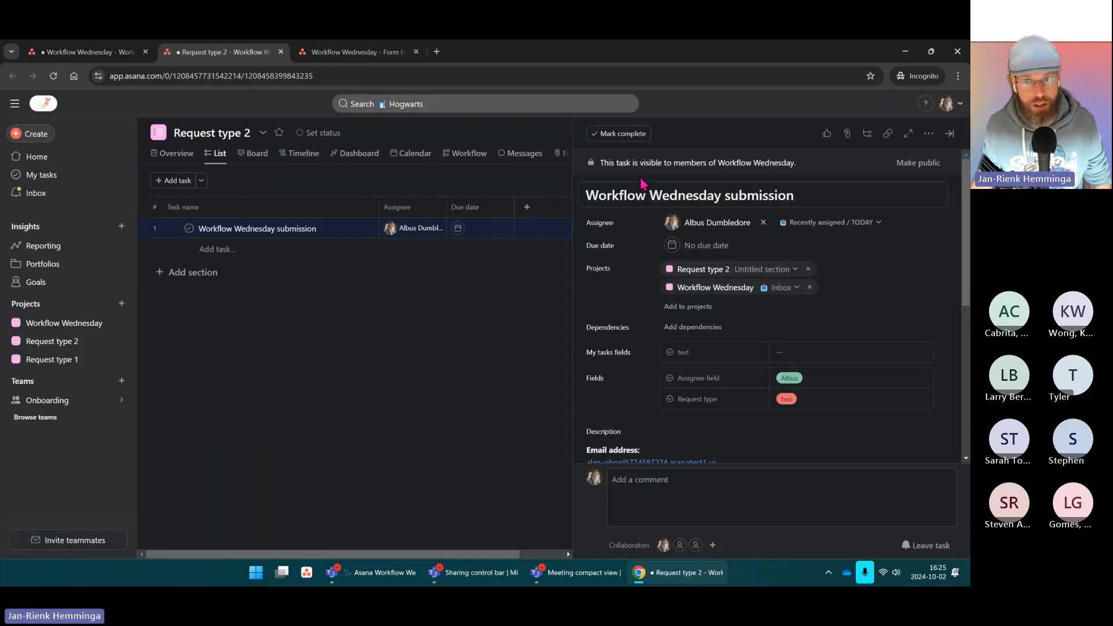
Step: Post the comment "comment from request type two" on the submission task
click(676, 489)
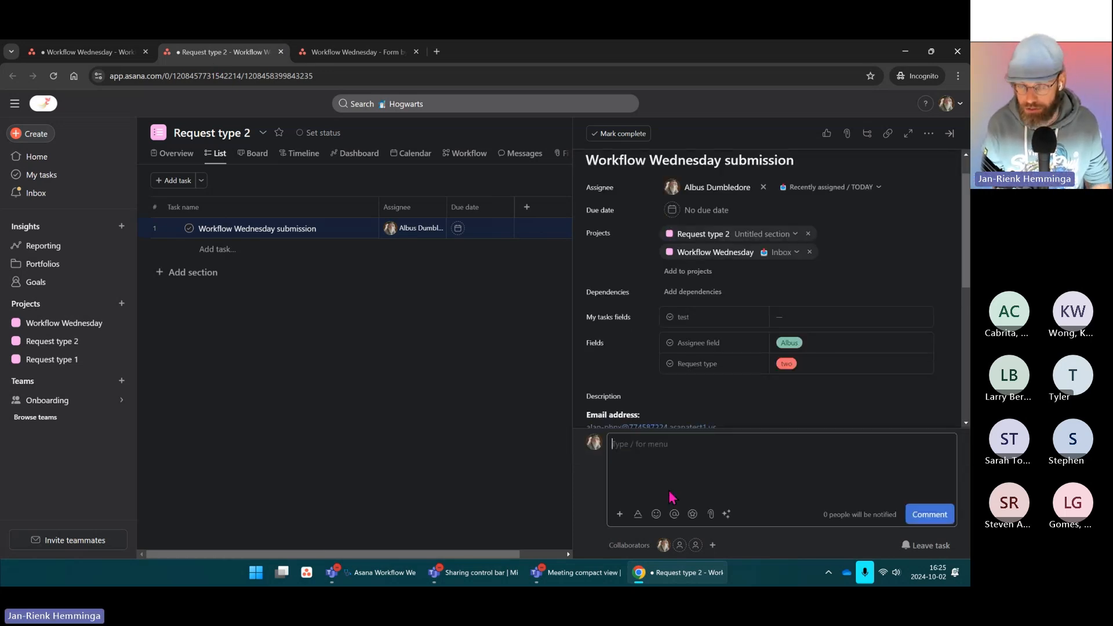
text(comme)
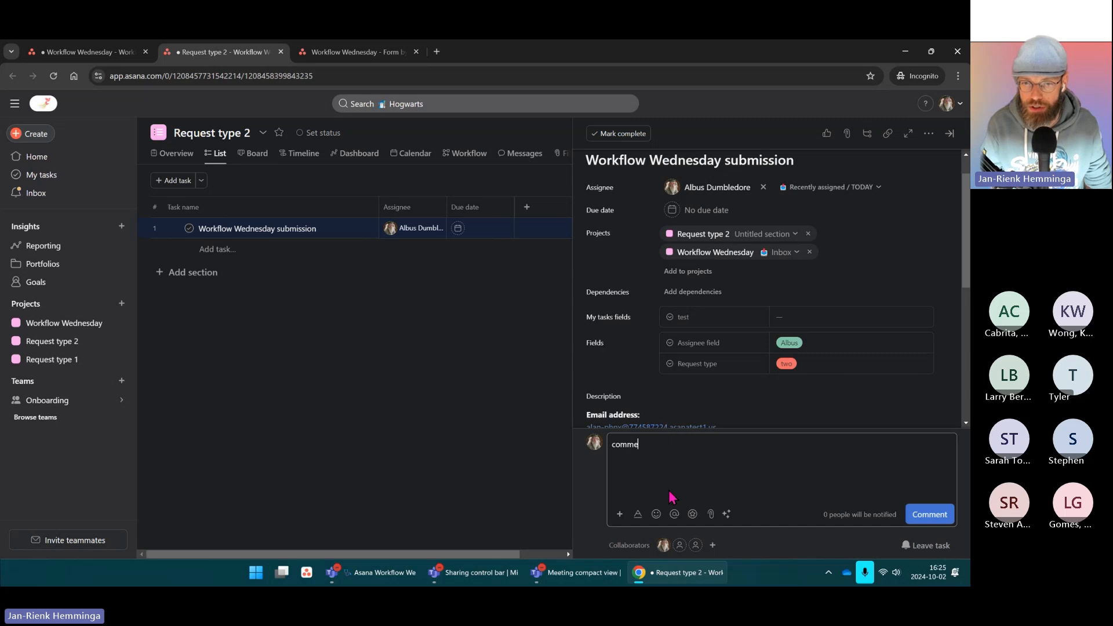
text(rom request type two)
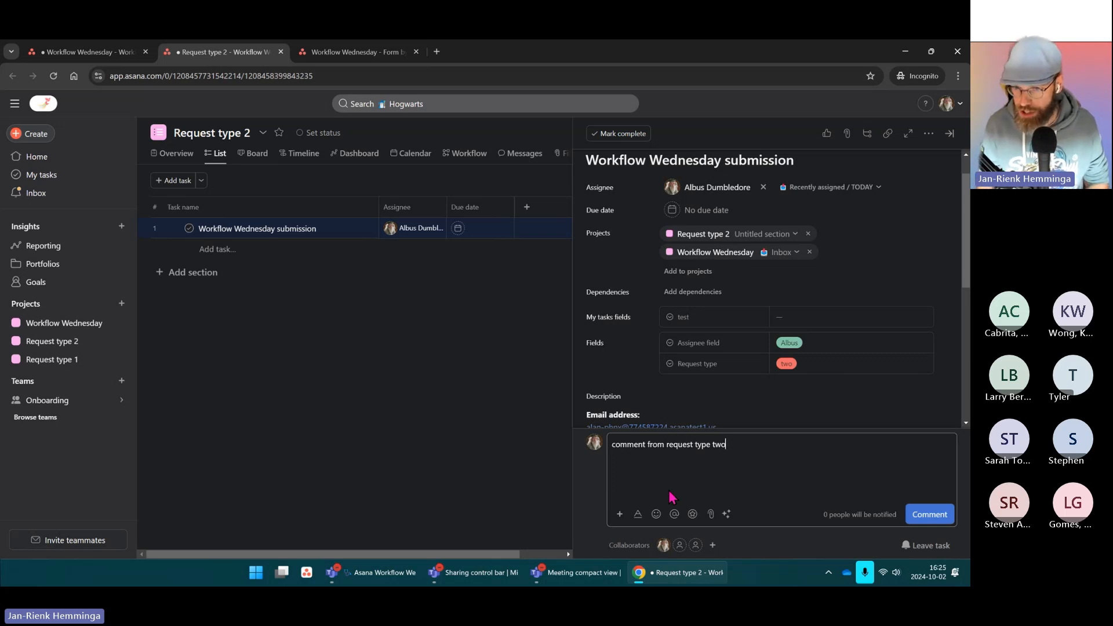
key(ctrl+Return)
Step: Return to the Workflow Wednesday board and close the task's details pane
click(70, 54)
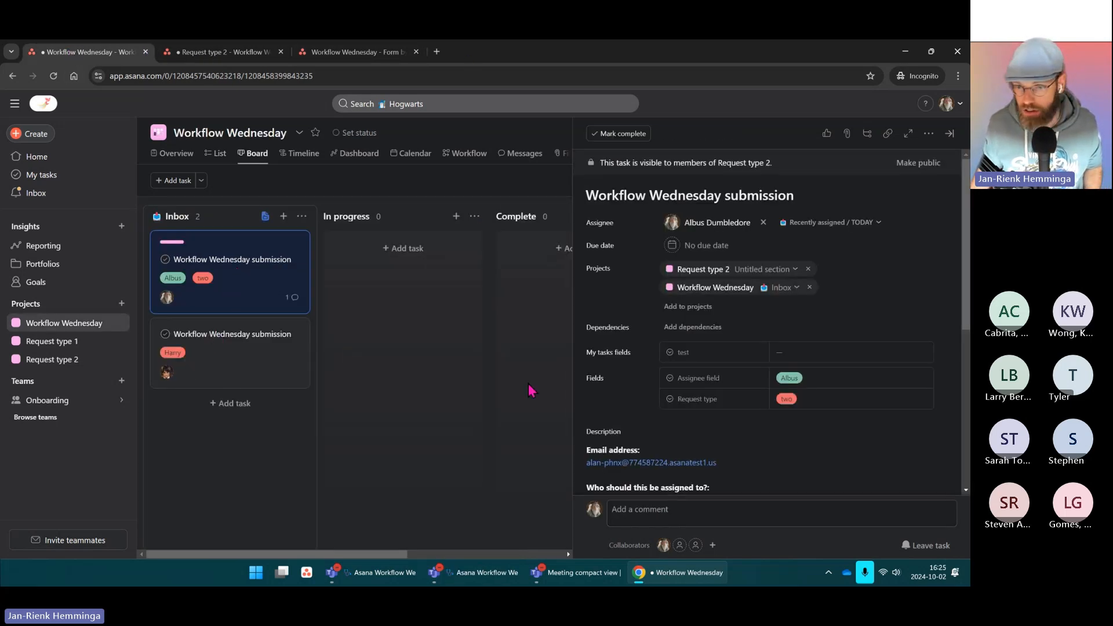
scroll(761, 435, down, 5)
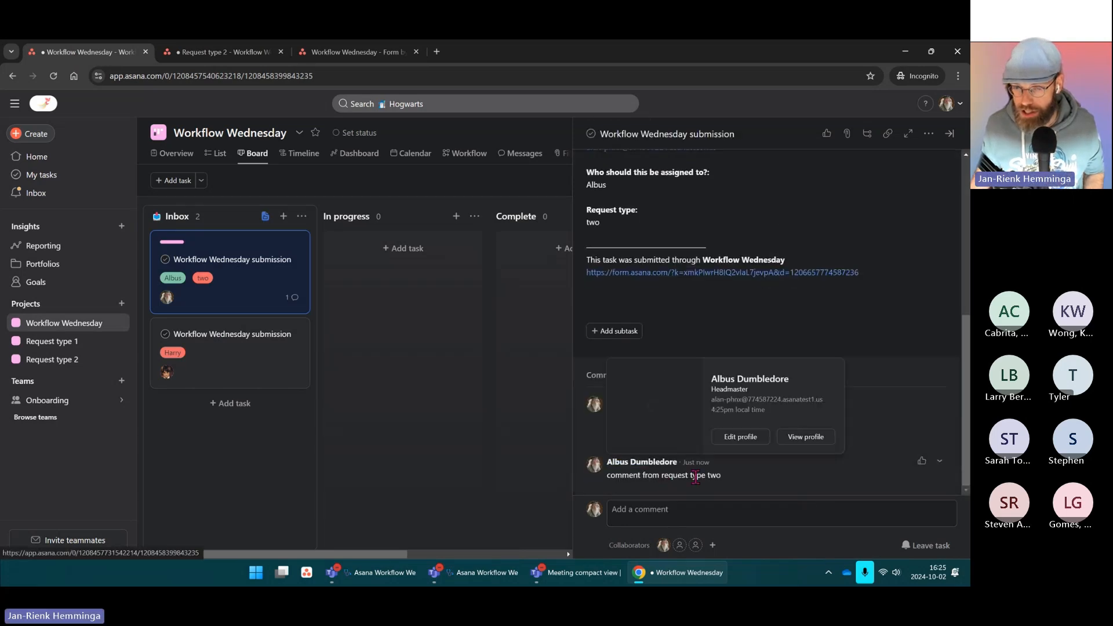
key(ctrl)
key(ctrl)
scroll(665, 475, up, 5)
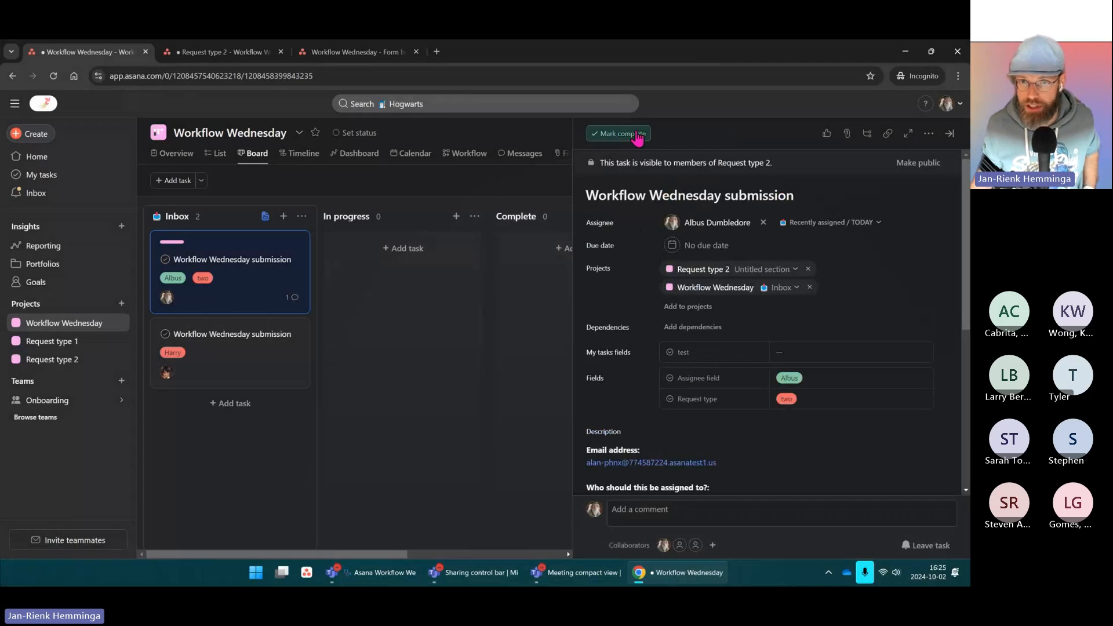
click(499, 183)
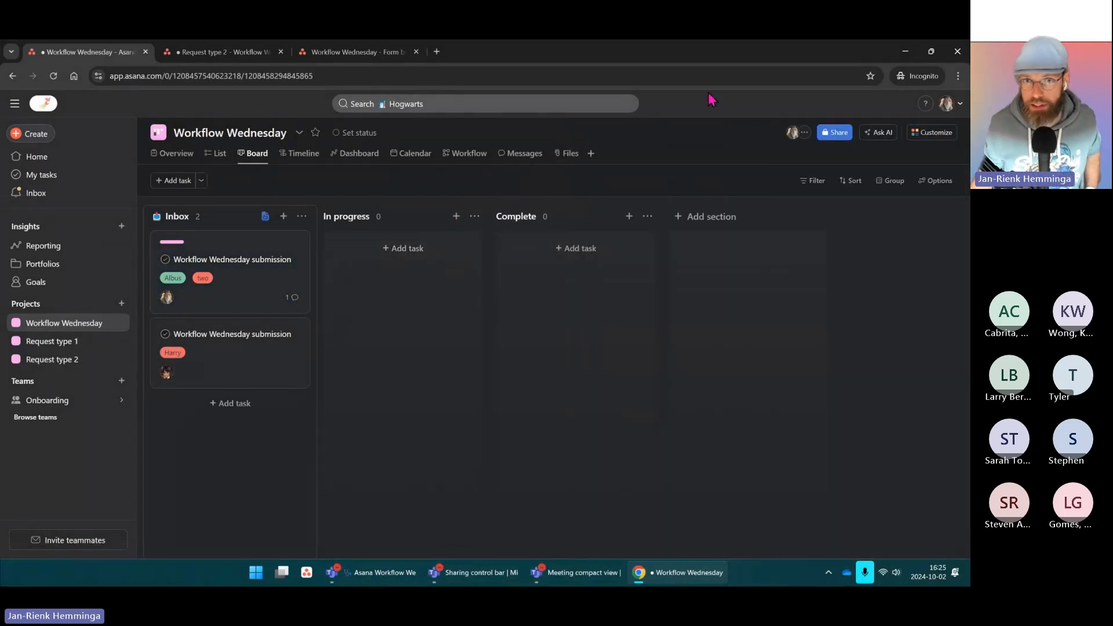
click(530, 44)
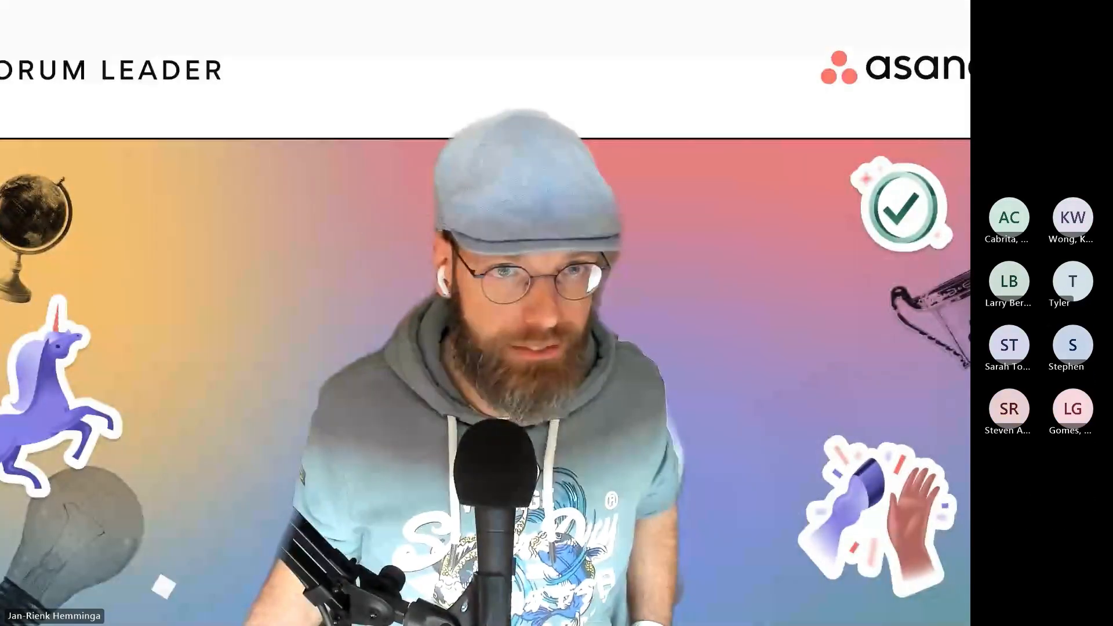
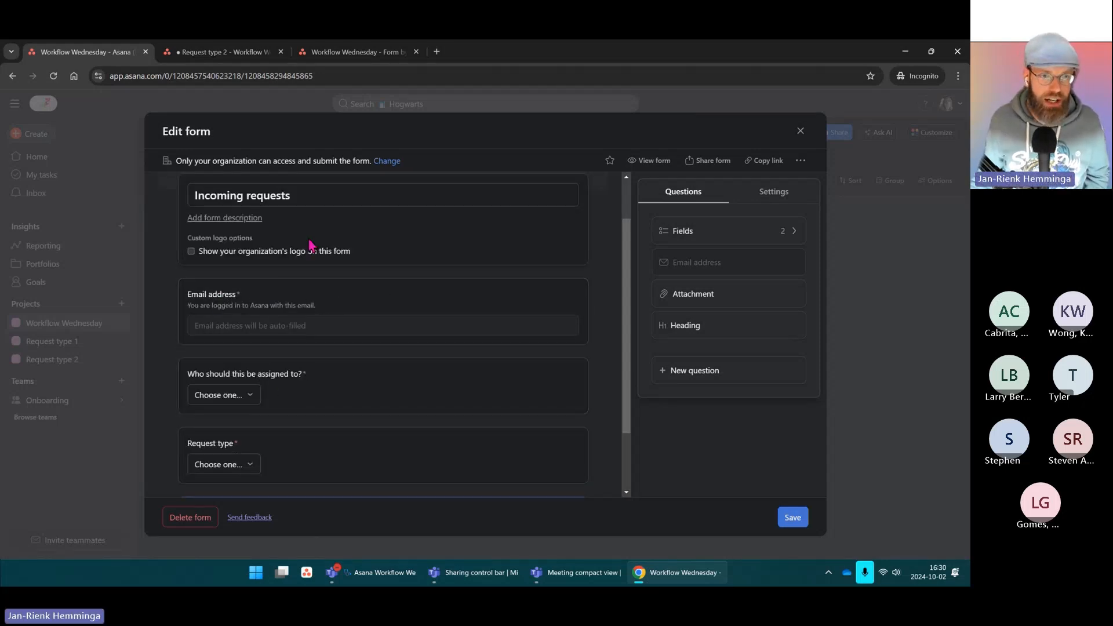
Step: Leave the form title as is and delete the 'Who should this be assigned to?' question
click(375, 195)
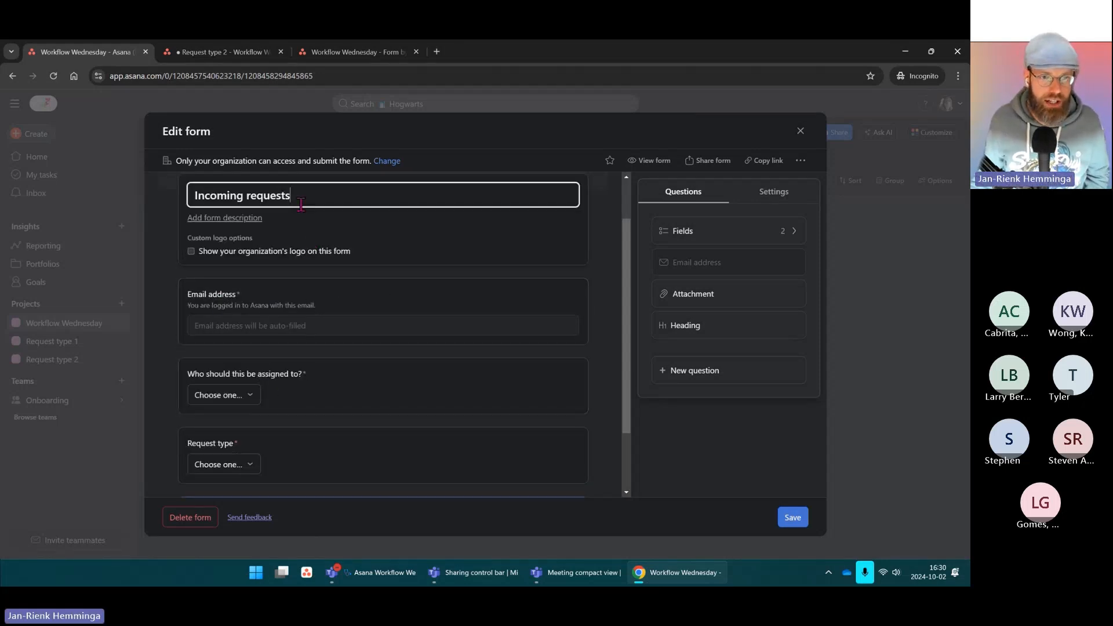
click(292, 301)
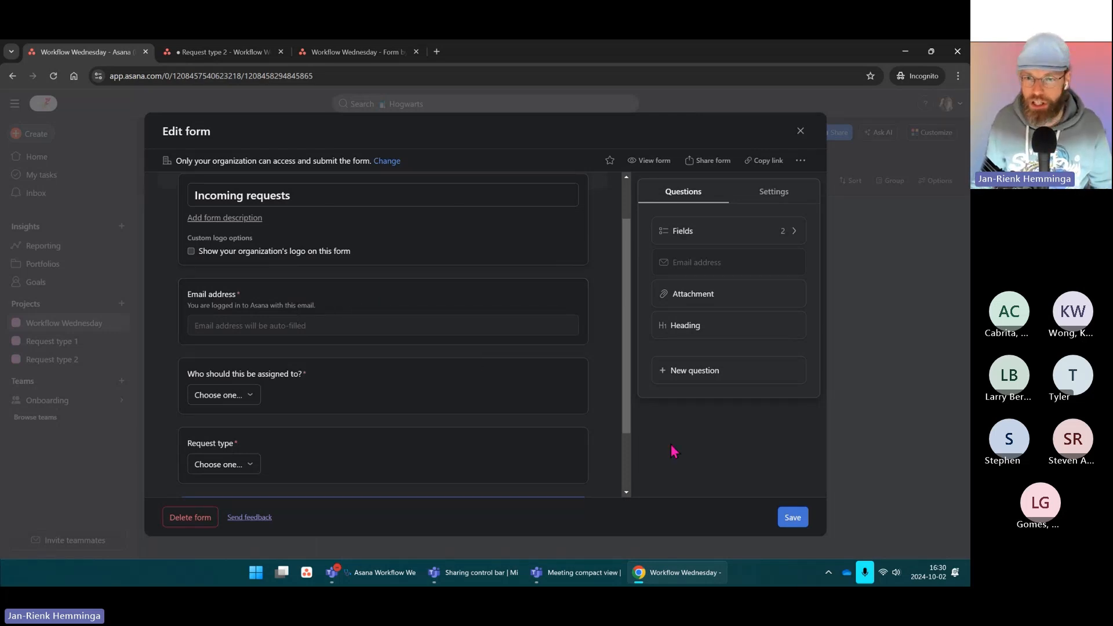
right_click(513, 384)
click(409, 402)
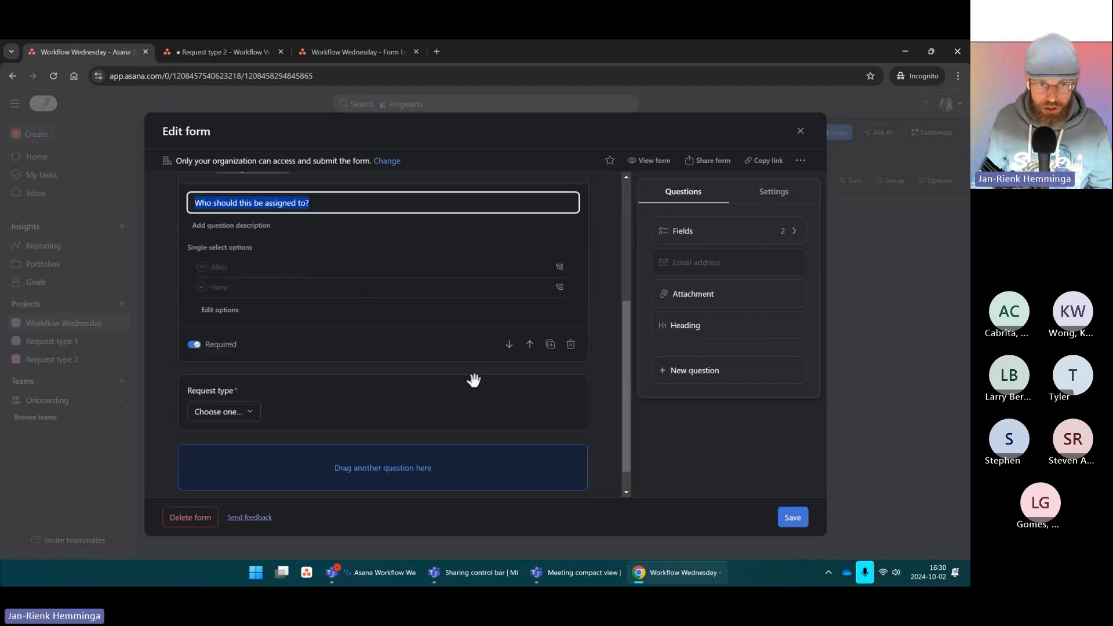
click(570, 344)
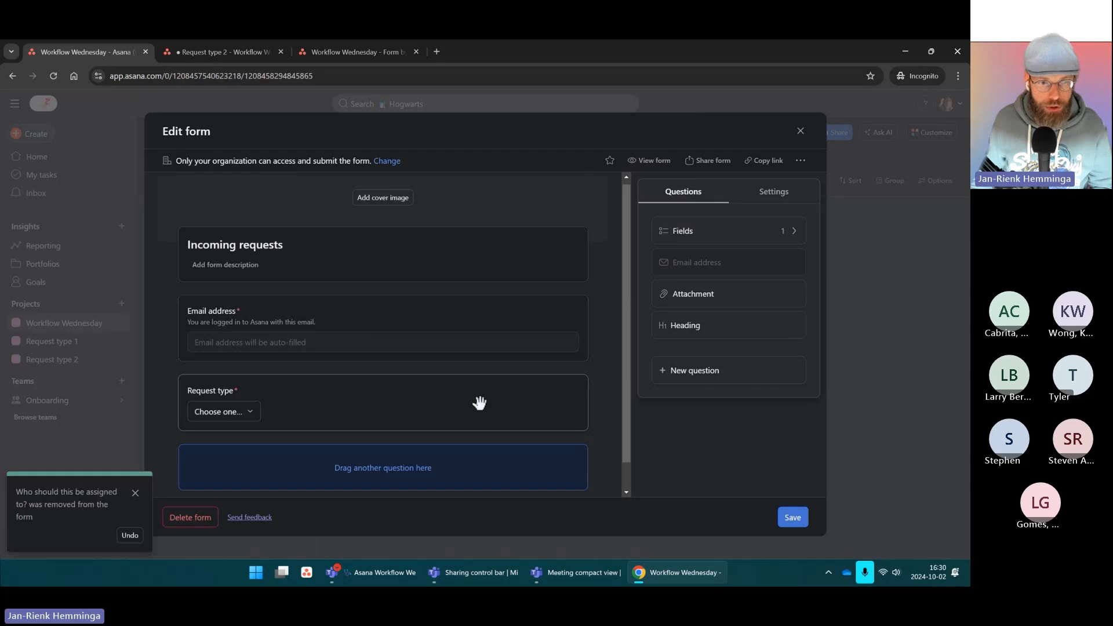
Step: Delete the Request type question from the form
right_click(501, 410)
click(496, 409)
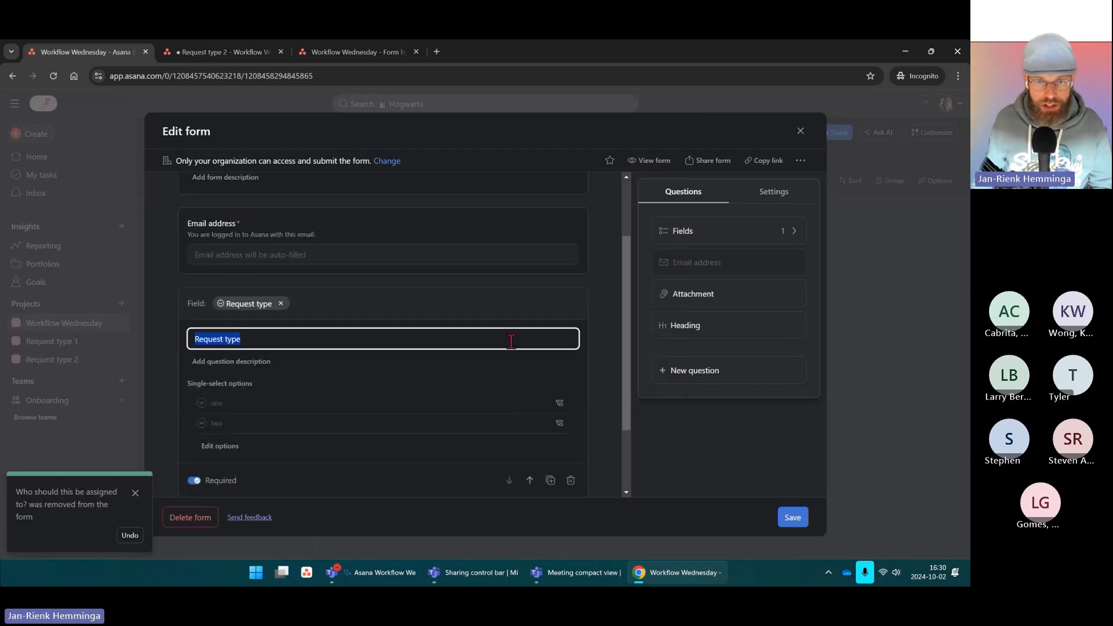
click(570, 384)
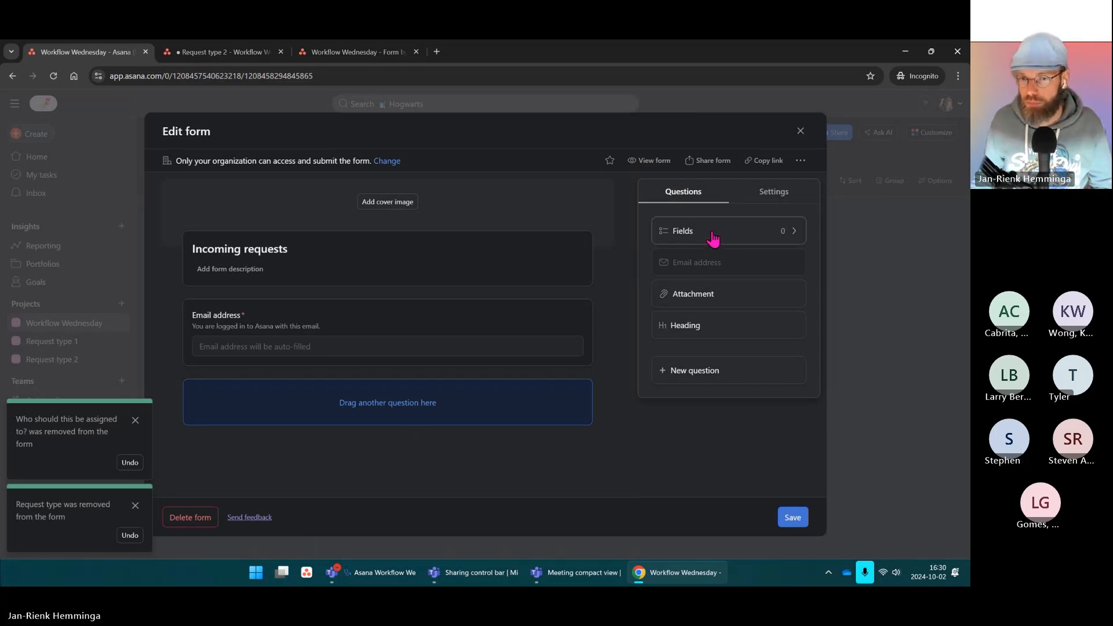
Step: Add a required text question titled 'Subject'
click(720, 378)
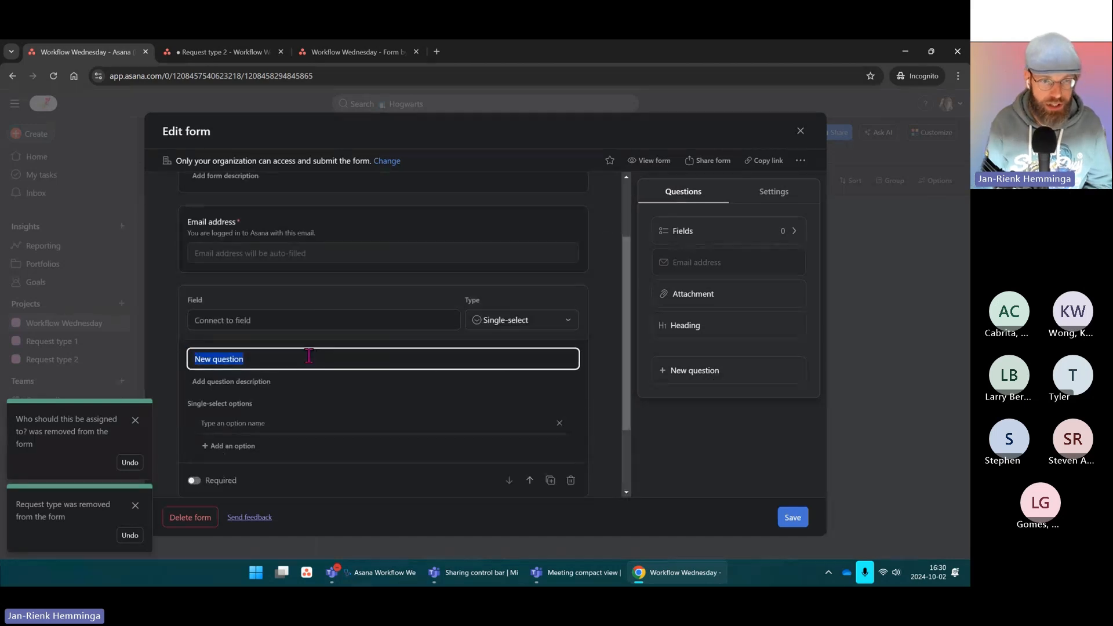
text(S)
text(ubje)
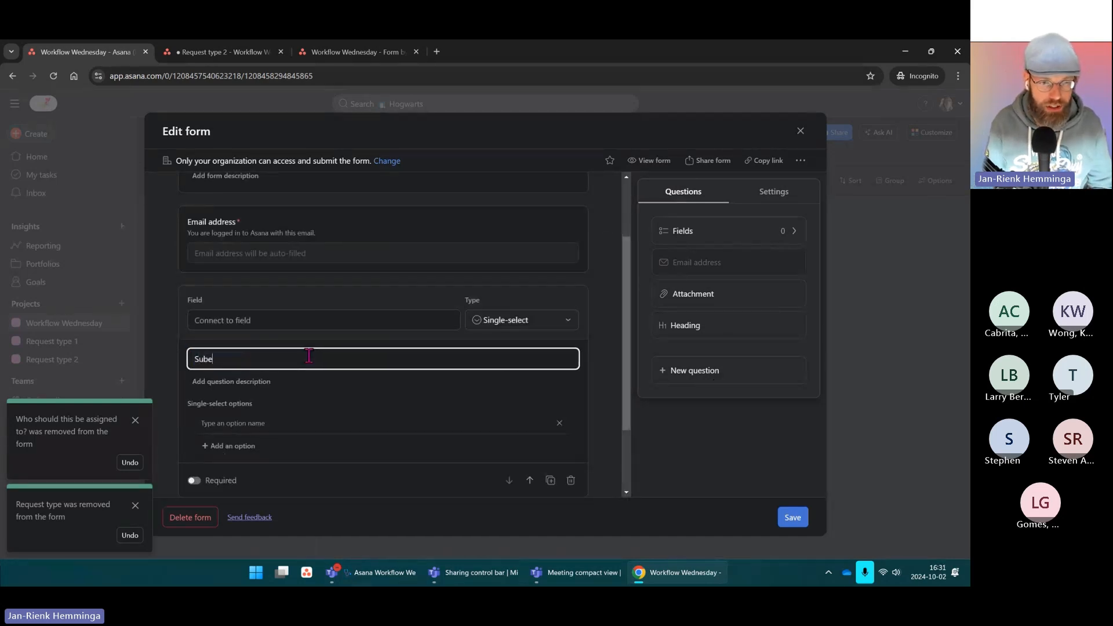
key(BackSpace)
text(ject)
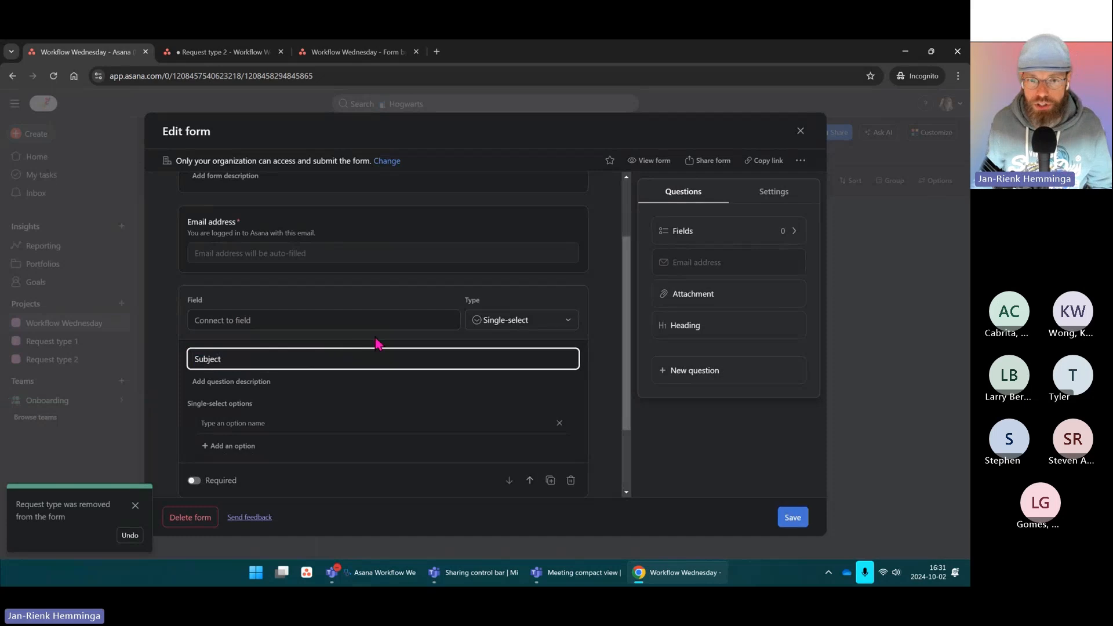
click(541, 322)
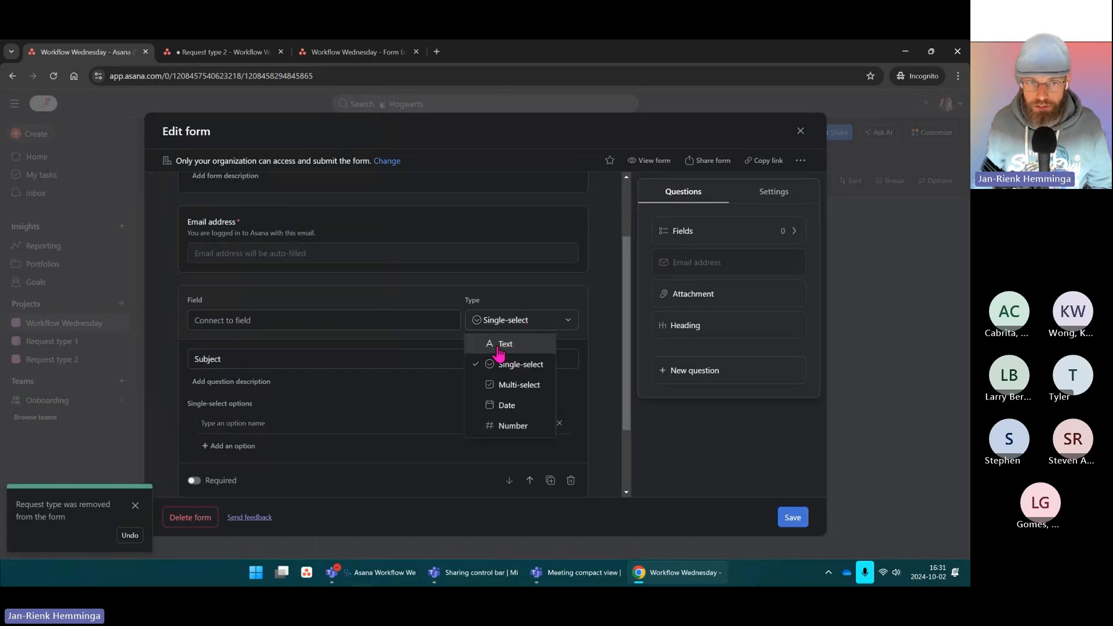
click(498, 346)
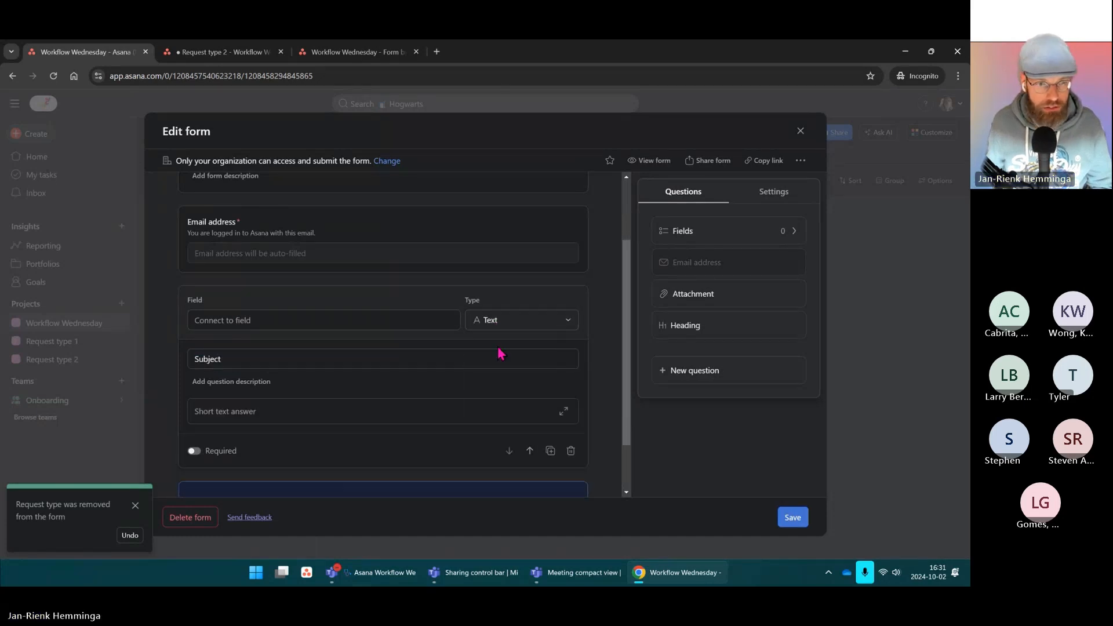
click(193, 451)
scroll(484, 434, down, 2)
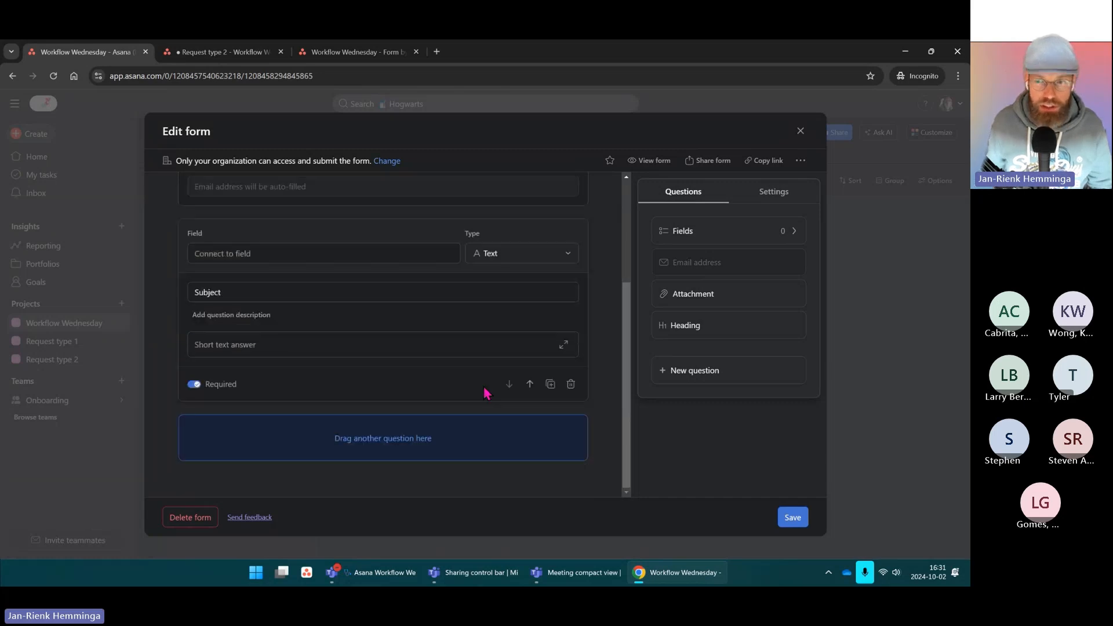
Step: Add another text question titled 'Request' and start its description
click(695, 375)
click(545, 323)
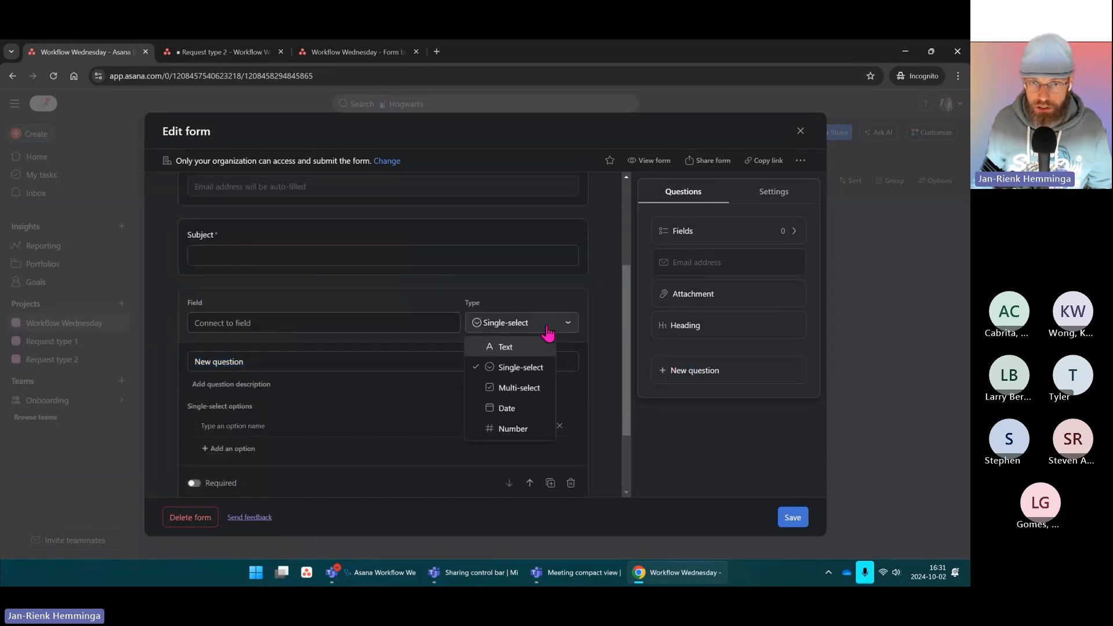
click(504, 348)
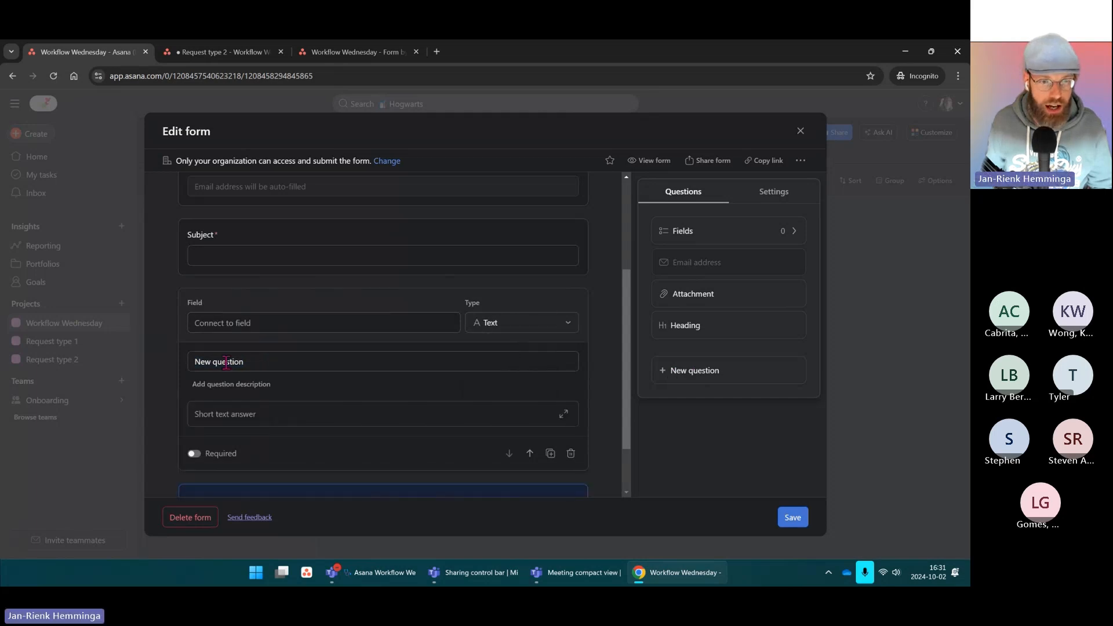
click(307, 361)
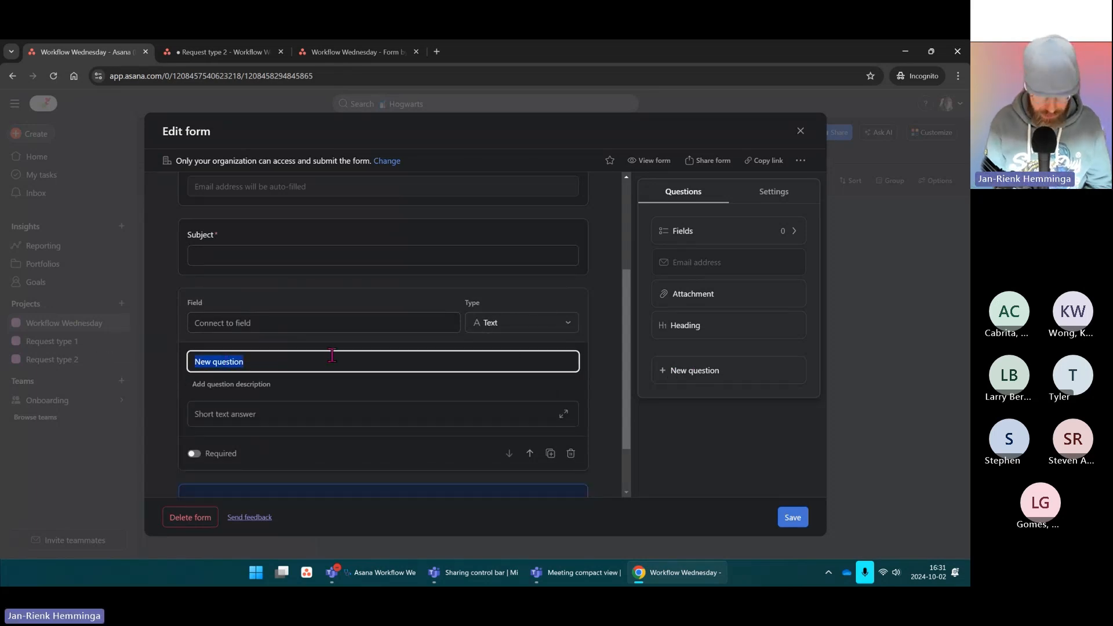
text(Requ)
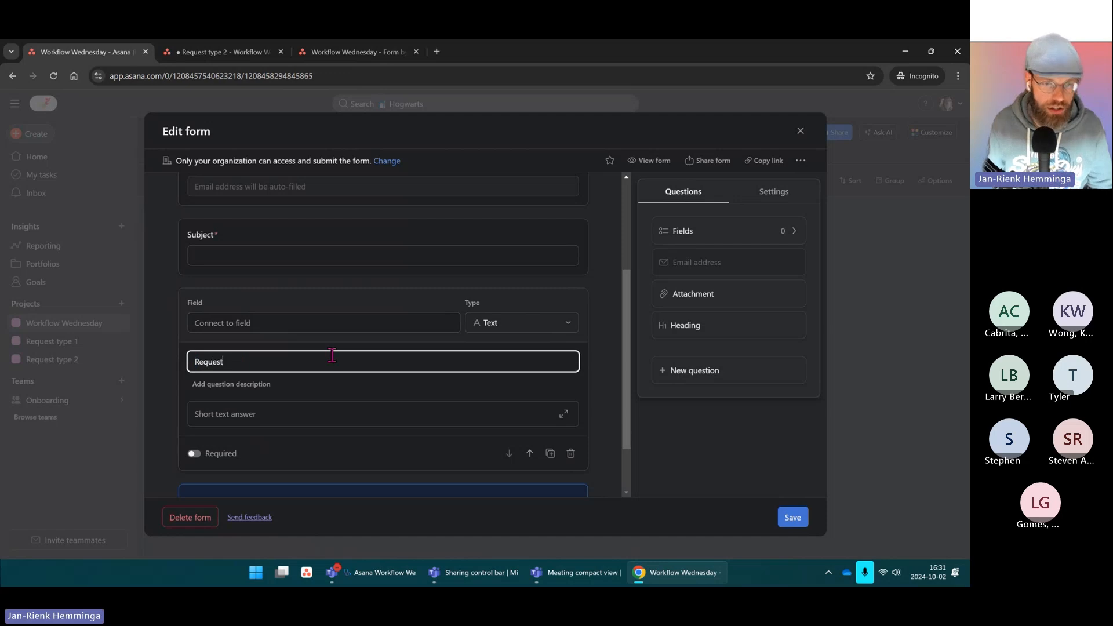
click(245, 383)
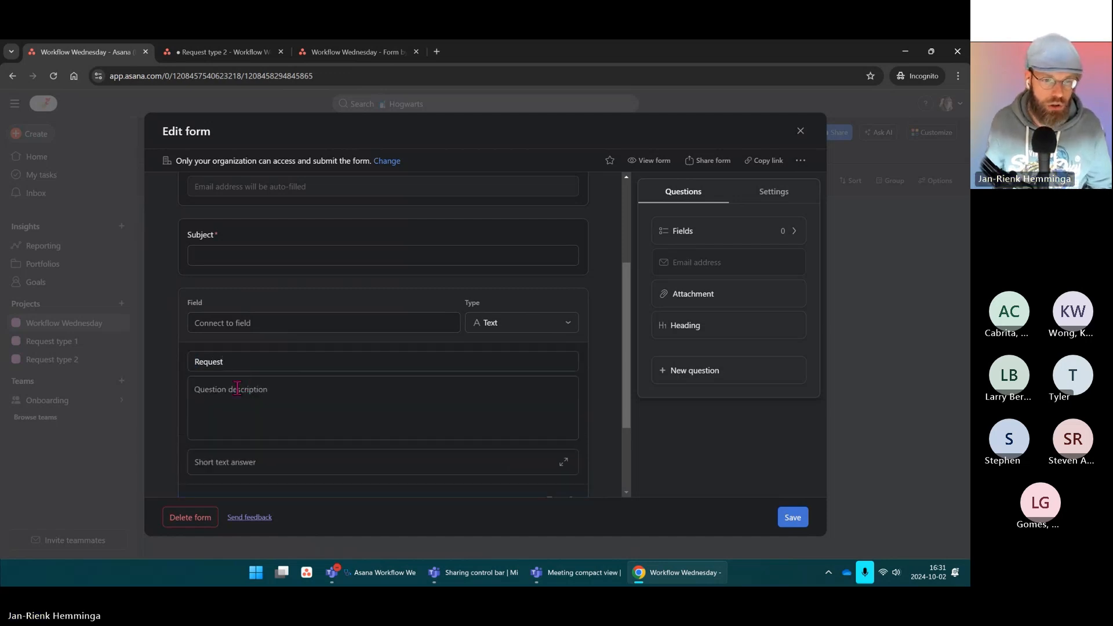
click(246, 392)
Step: Retitle it 'What is your question/request?' and switch it to a long text answer
click(249, 361)
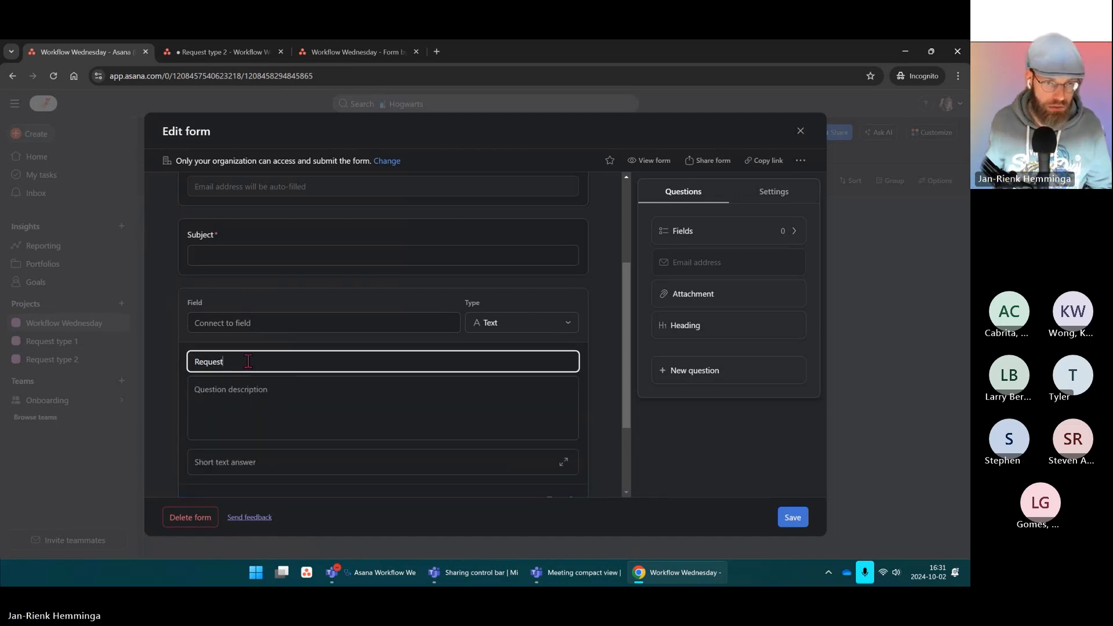
double_click(248, 361)
text(Q)
key(BackSpace)
text(What is your question/r)
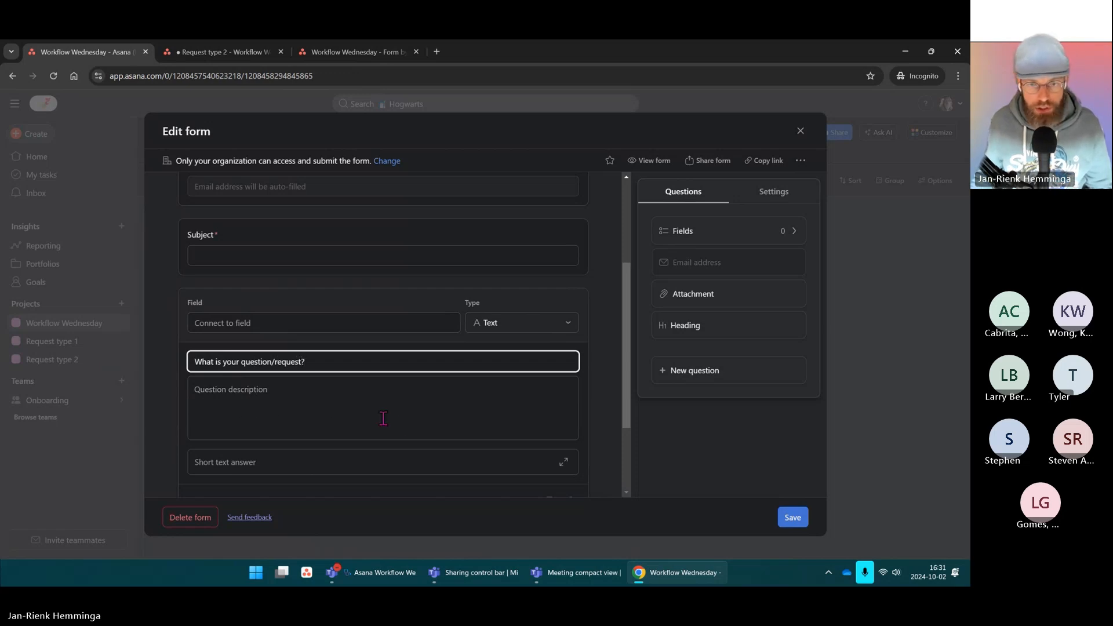
click(383, 418)
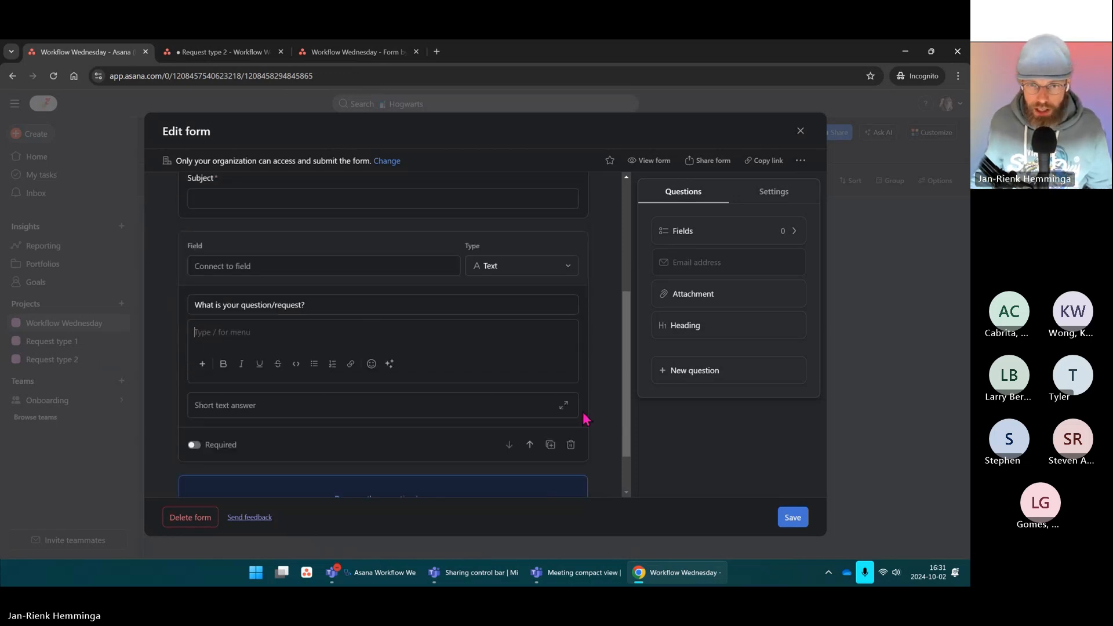
click(209, 404)
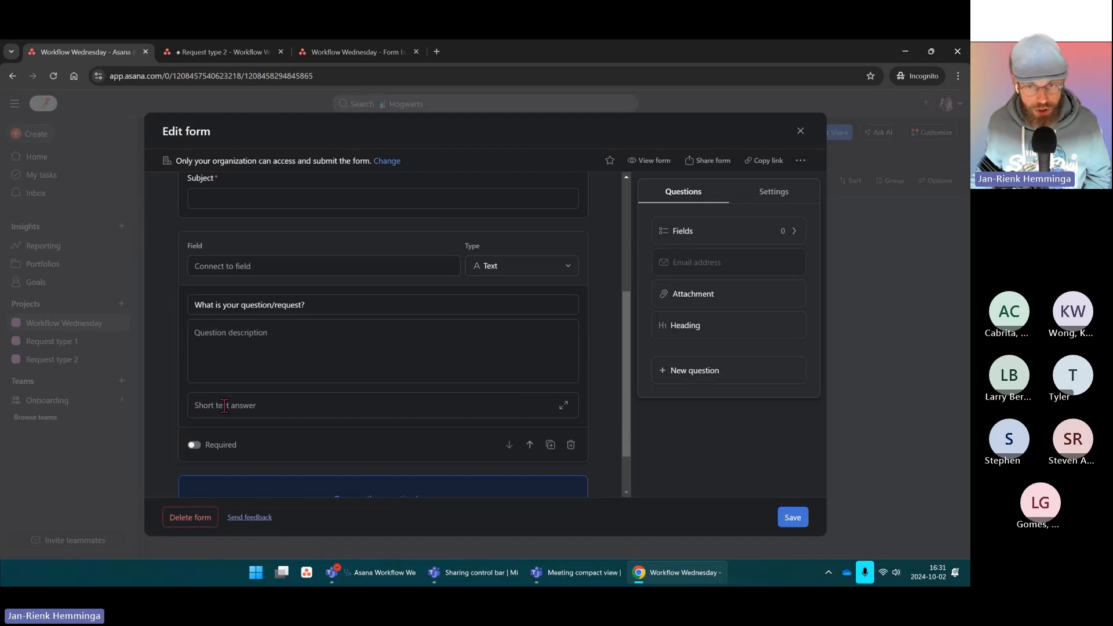
click(562, 406)
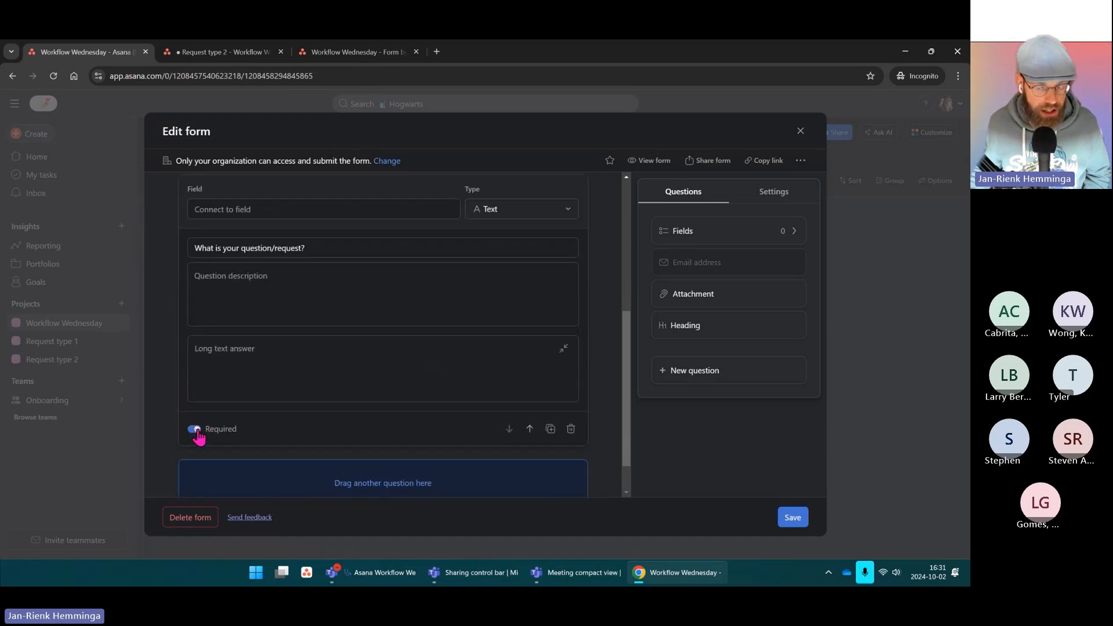
Step: Add an Attachment question allowing multiple attachments, then delete it from the form
scroll(298, 348, up, 3)
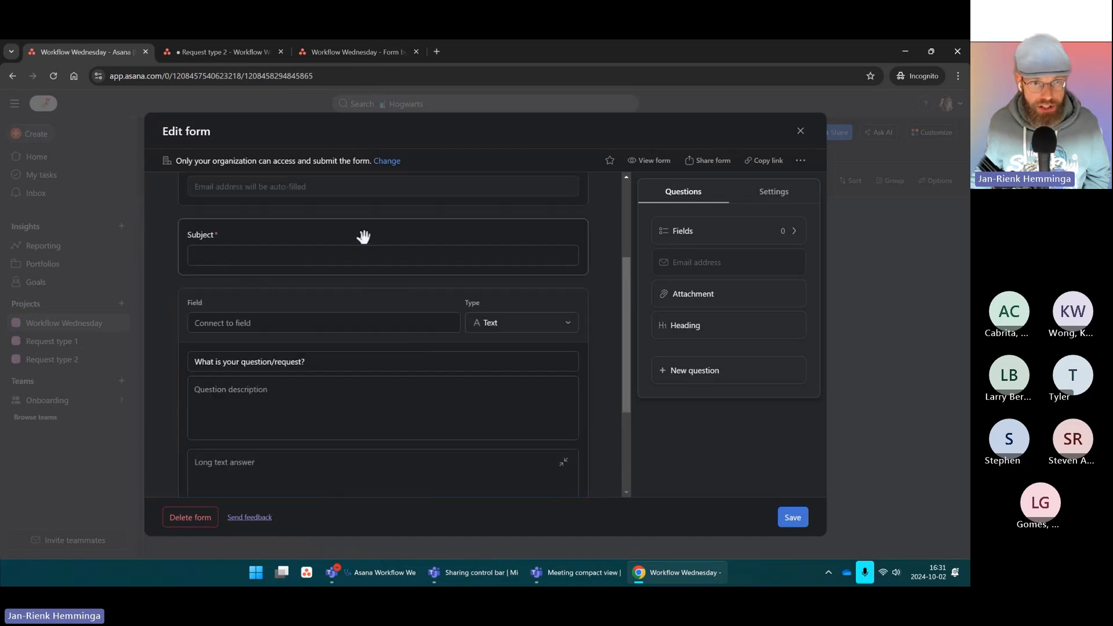
scroll(282, 337, down, 3)
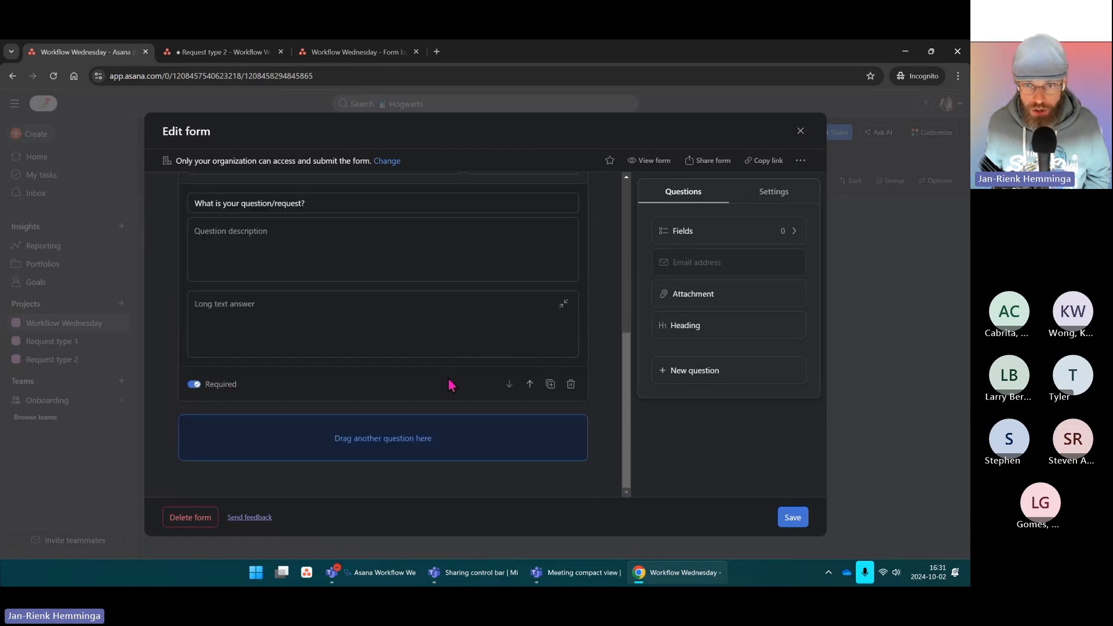
scroll(499, 338, up, 3)
scroll(500, 308, up, 1)
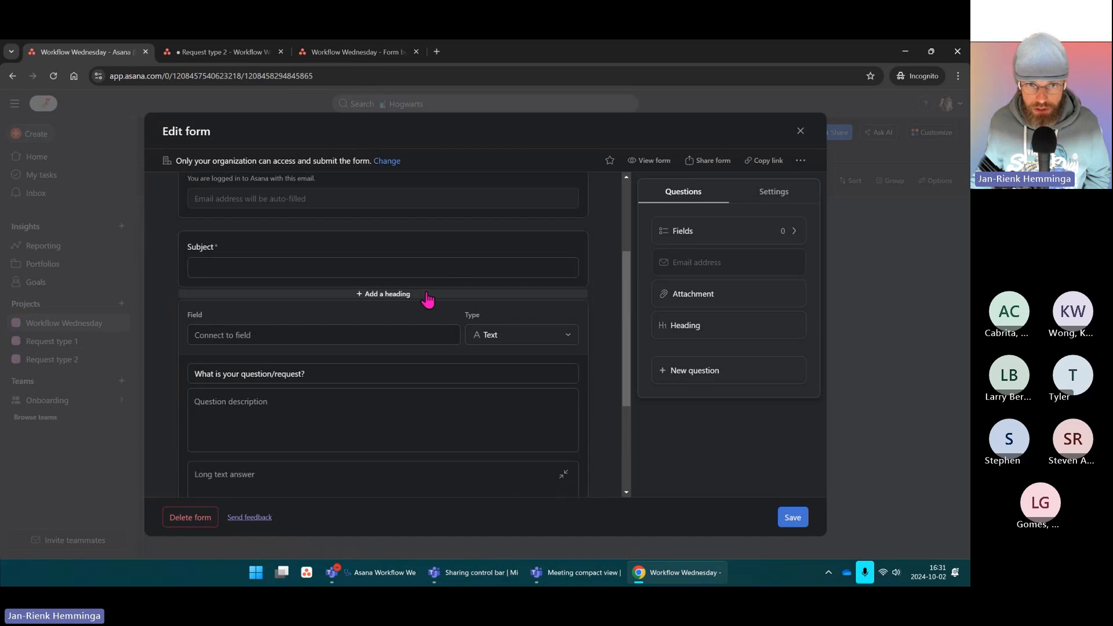
scroll(442, 316, up, 3)
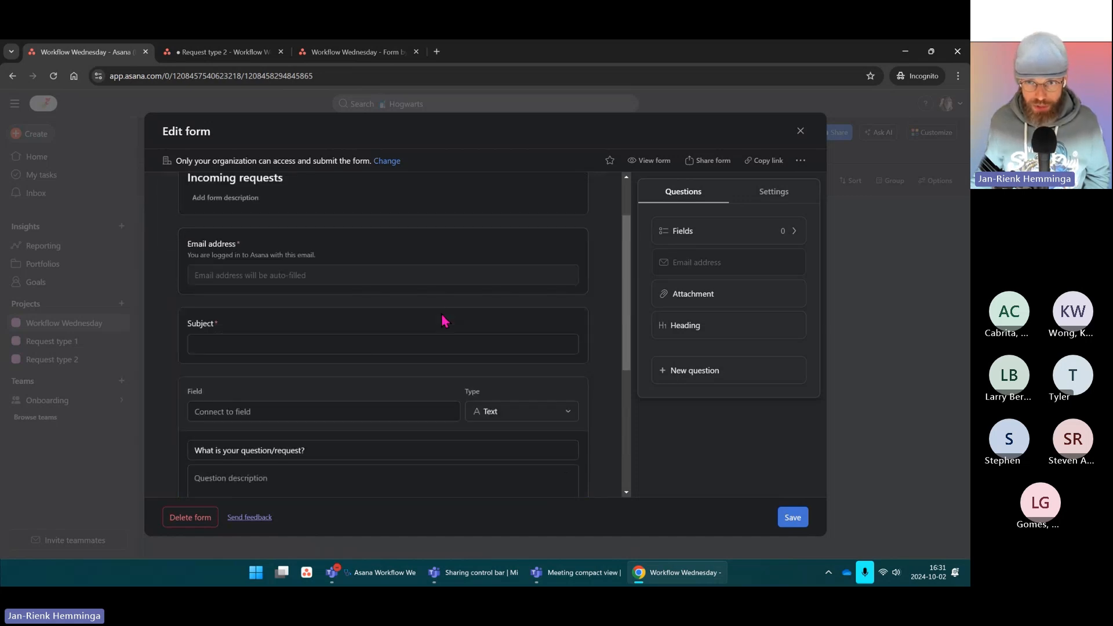
scroll(441, 313, down, 4)
scroll(442, 311, down, 2)
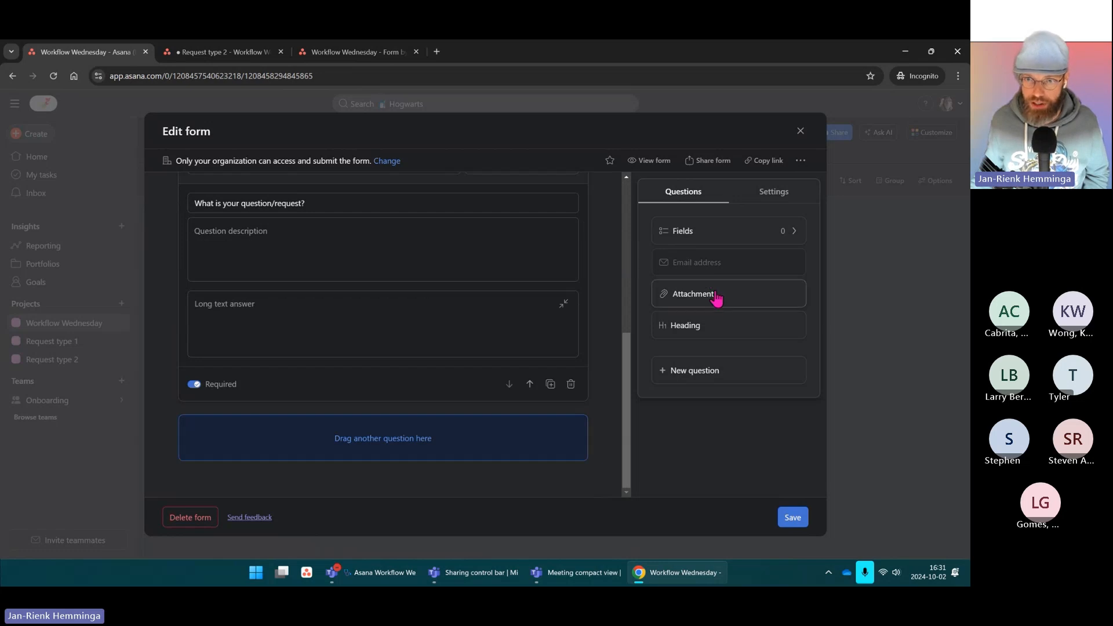
drag(721, 297, 368, 436)
scroll(360, 400, down, 1)
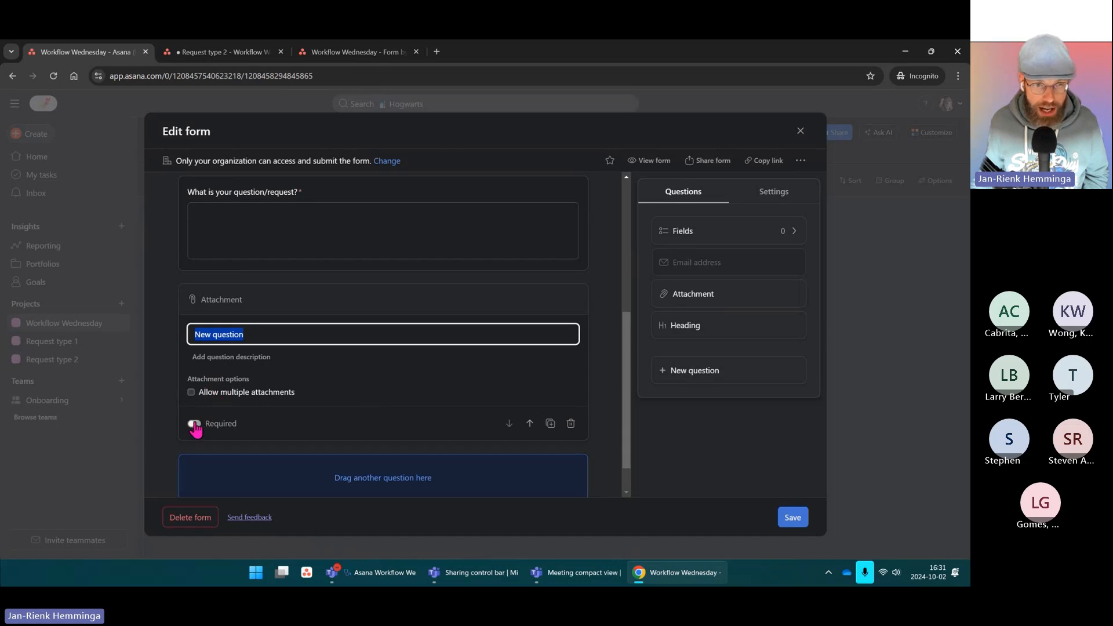
click(191, 392)
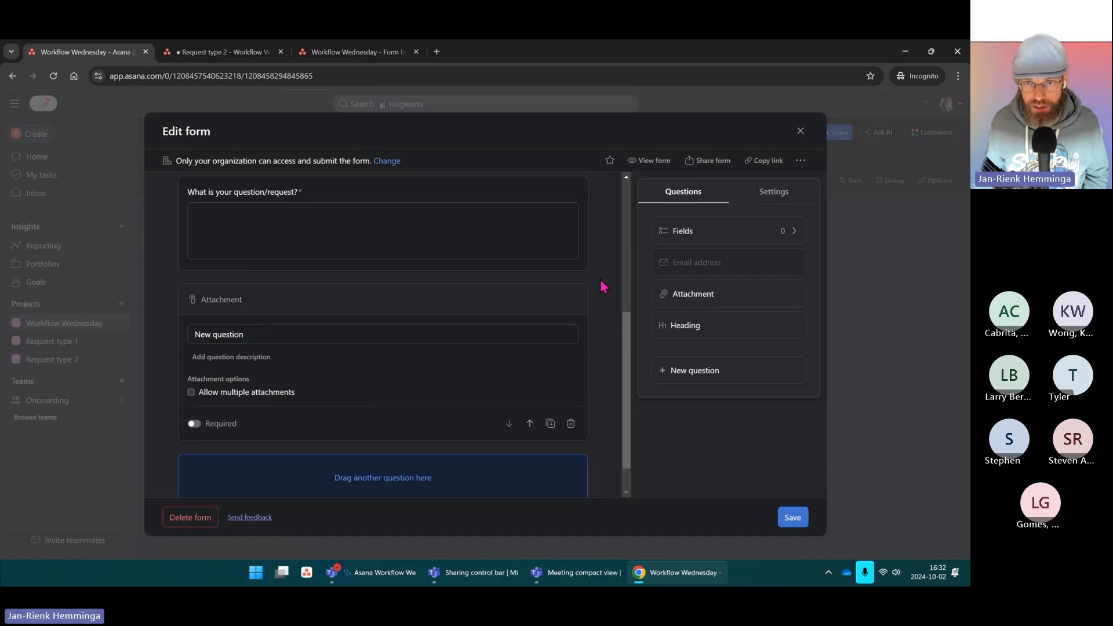
click(570, 424)
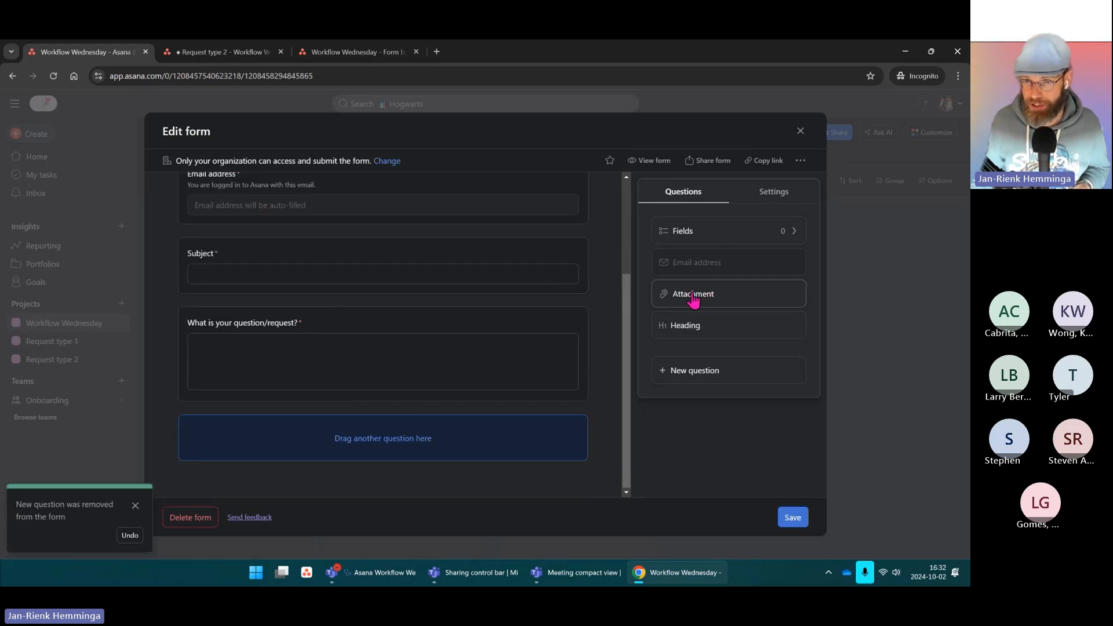
Step: Review the form's added fields, then add a text question titled 'Document link'
click(714, 235)
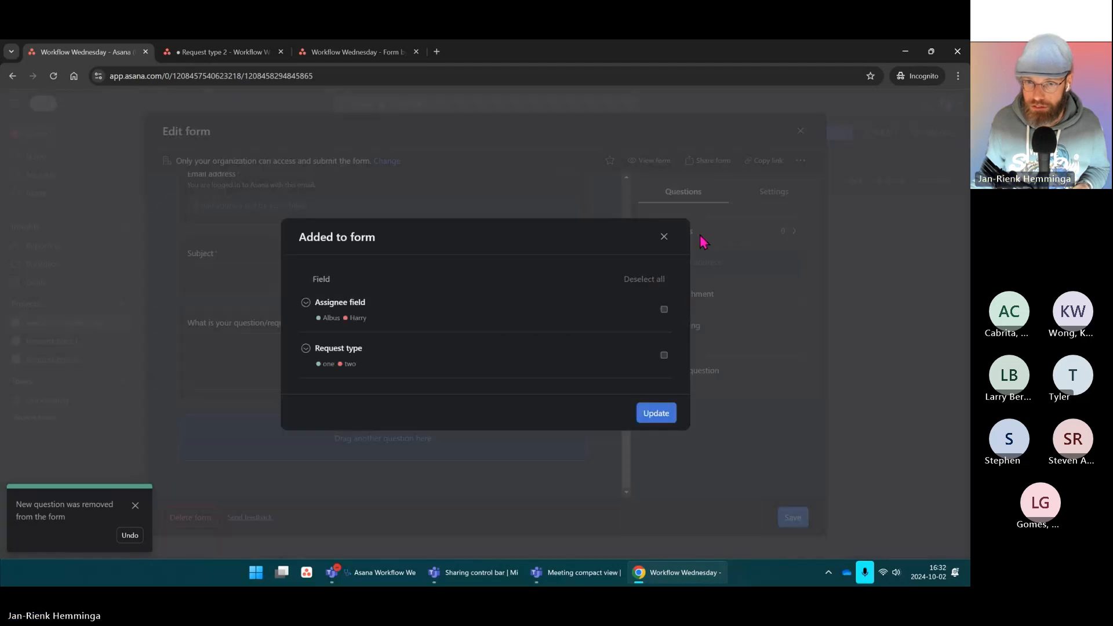
click(663, 237)
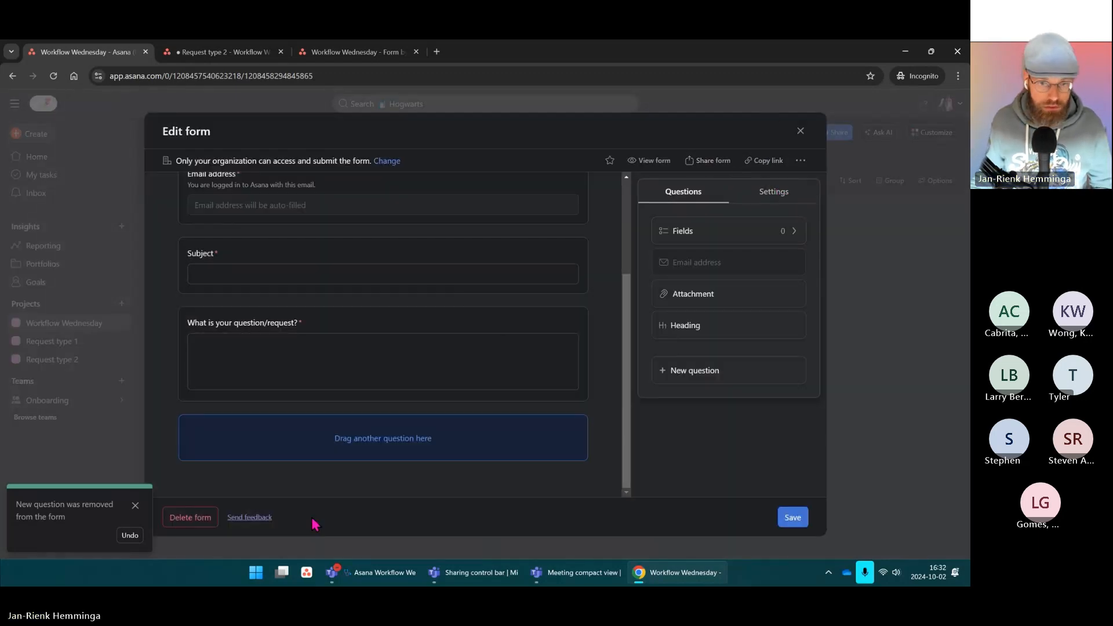
click(695, 371)
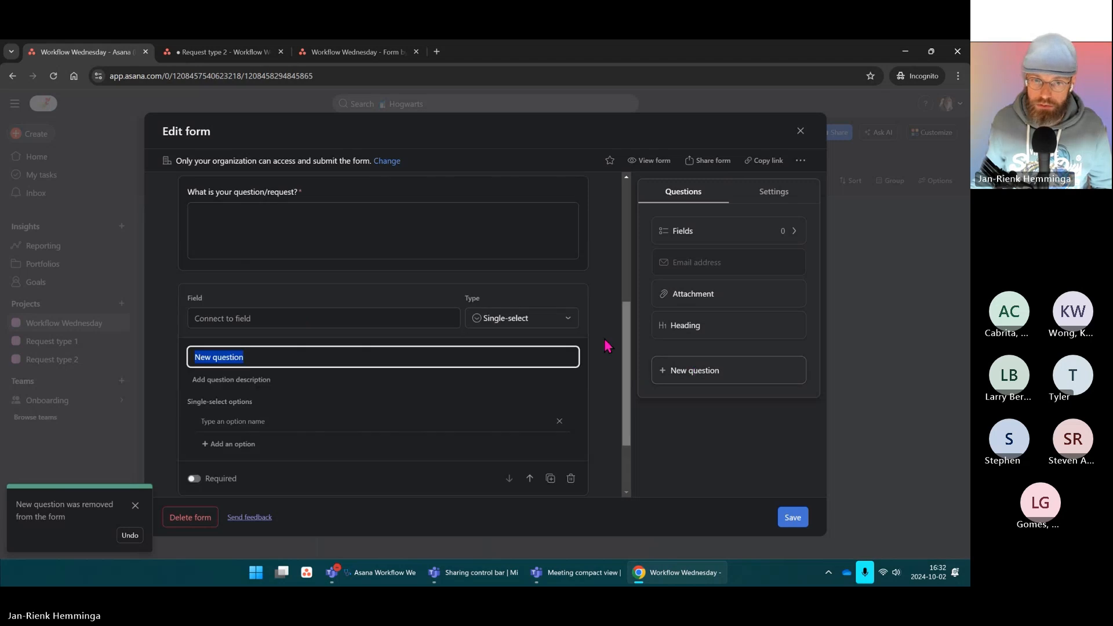
click(509, 318)
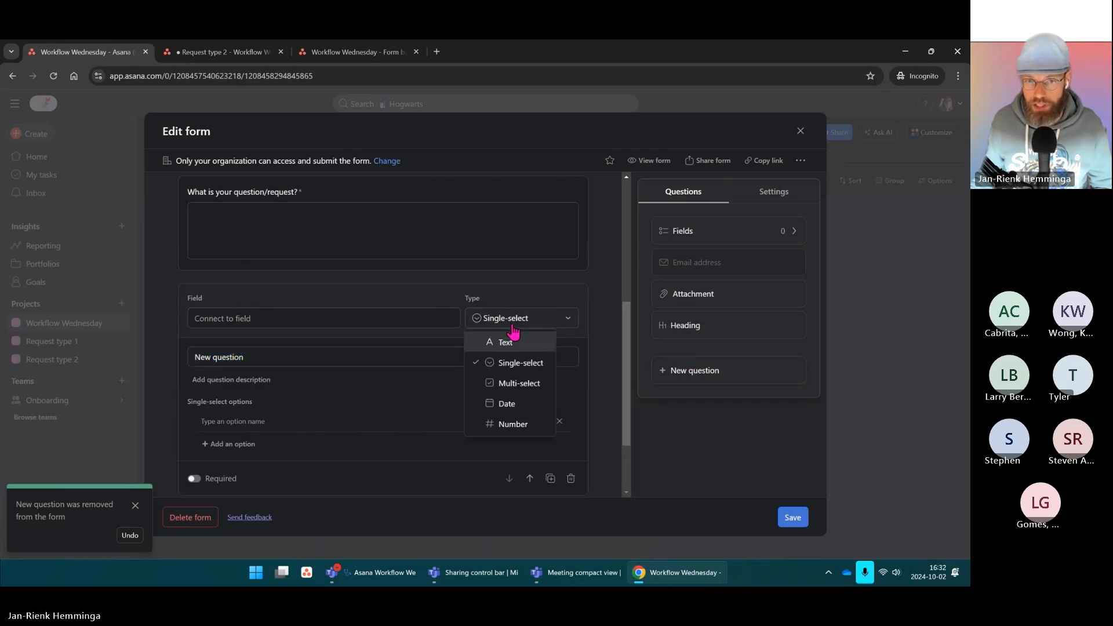
click(496, 343)
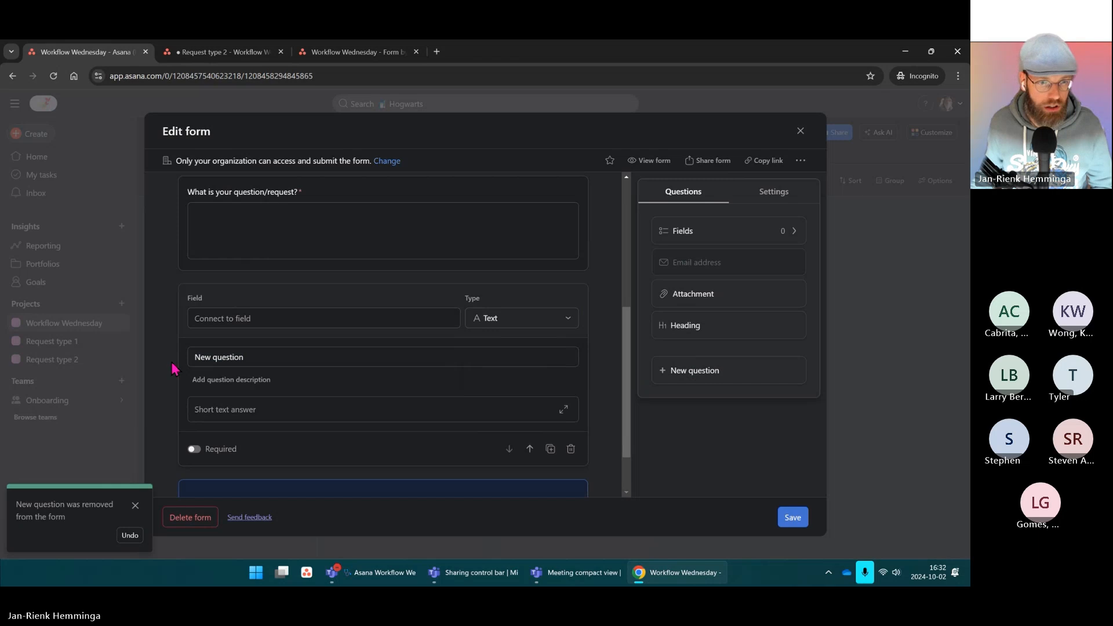
text(Document link)
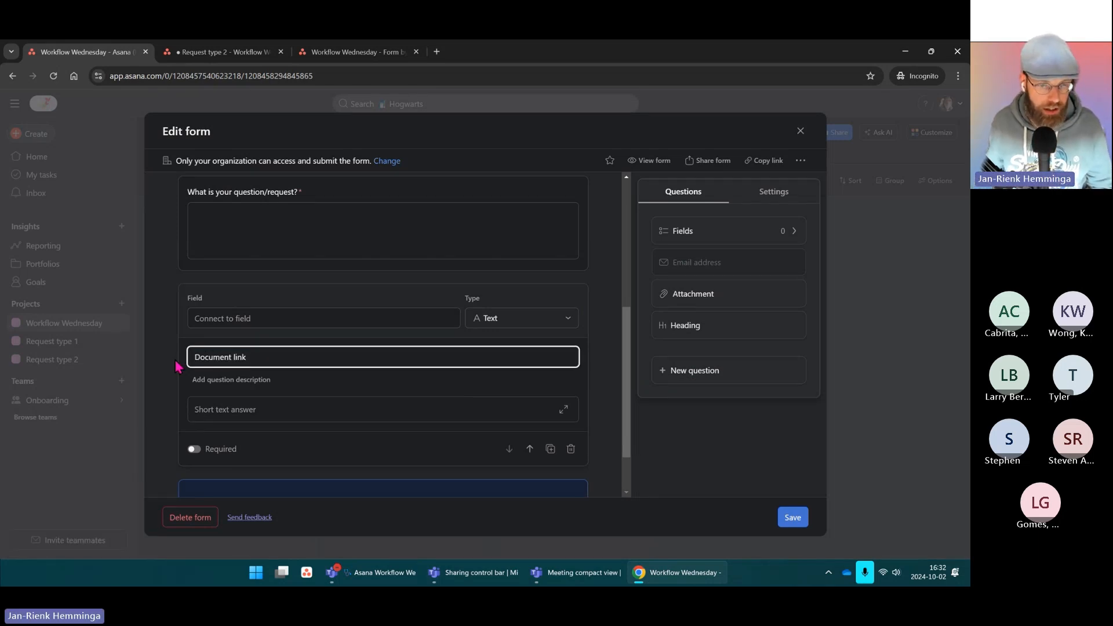
mouse_move(412, 476)
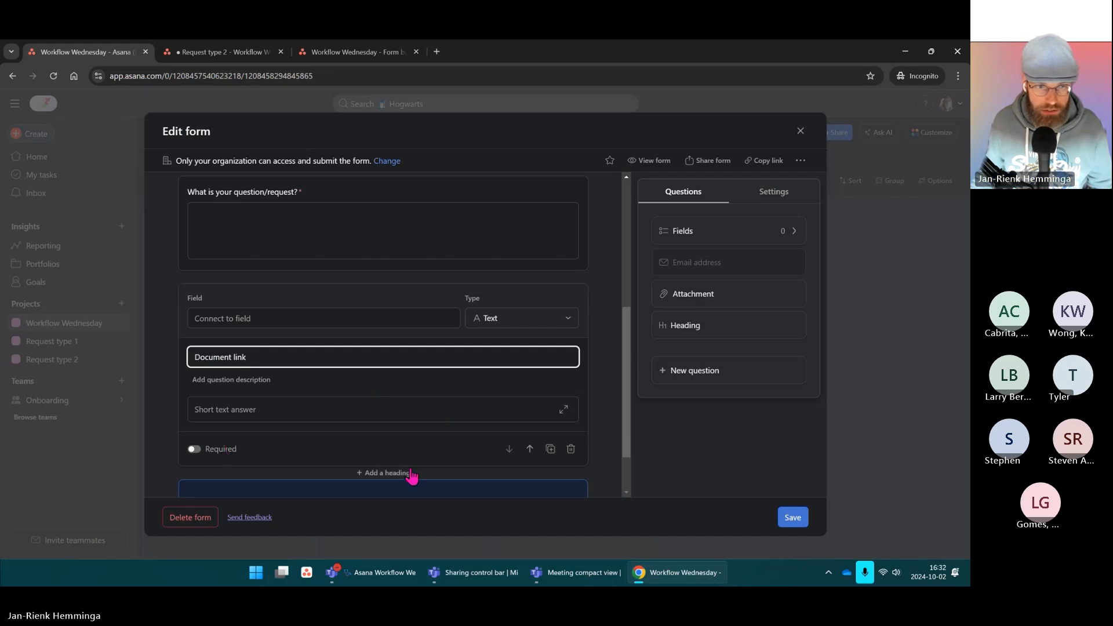
click(464, 387)
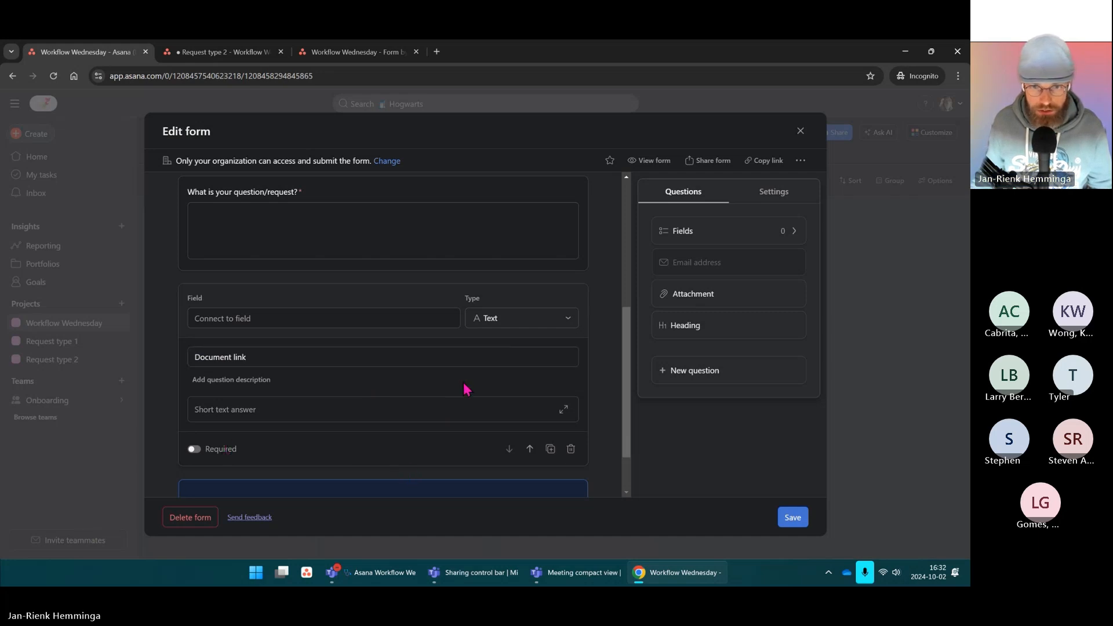
Step: Save the form and reopen Incoming requests from the Inbox column's forms list
click(794, 521)
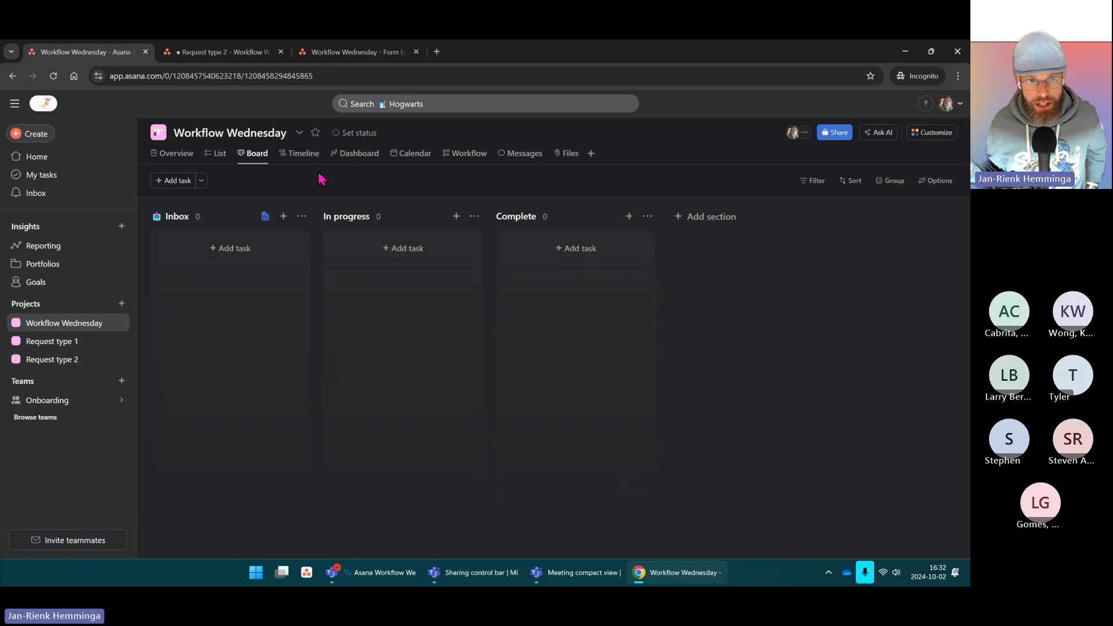
click(265, 216)
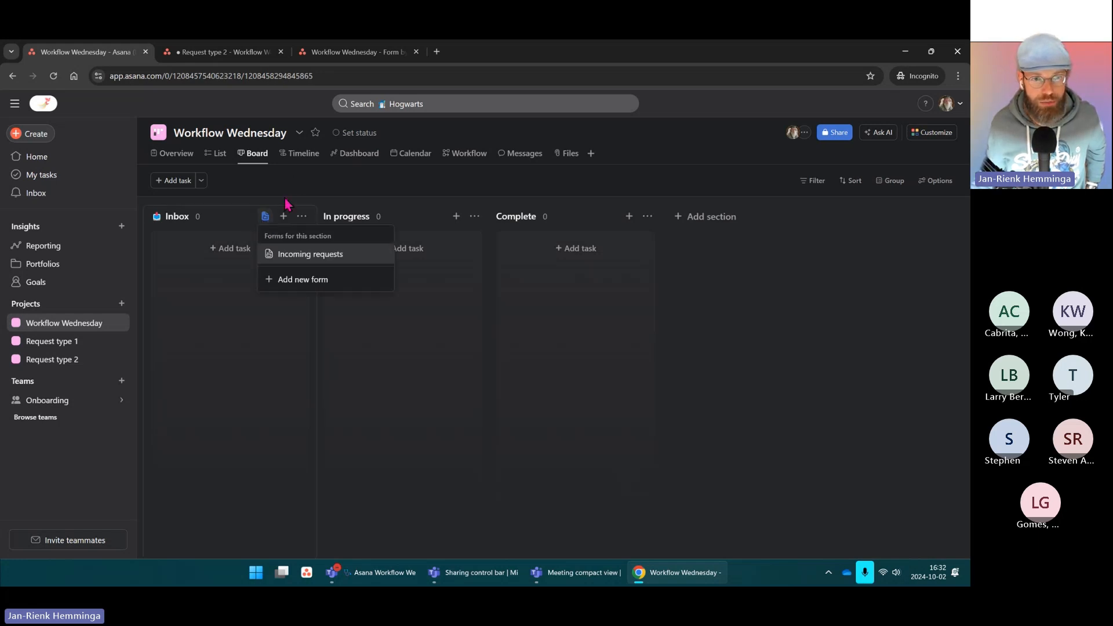
click(307, 254)
scroll(347, 276, down, 4)
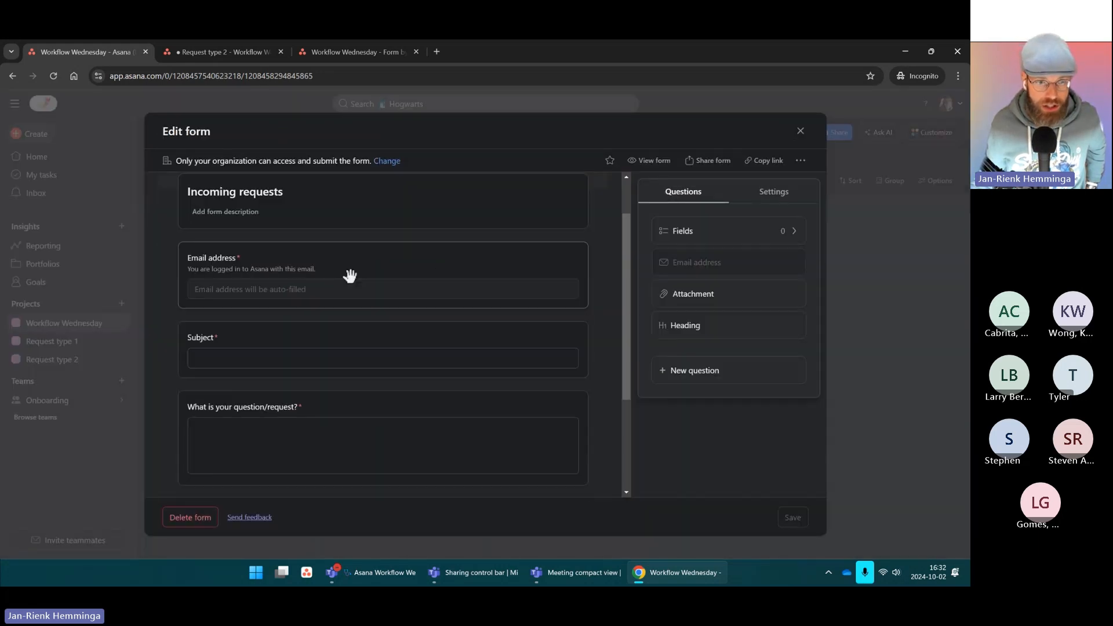
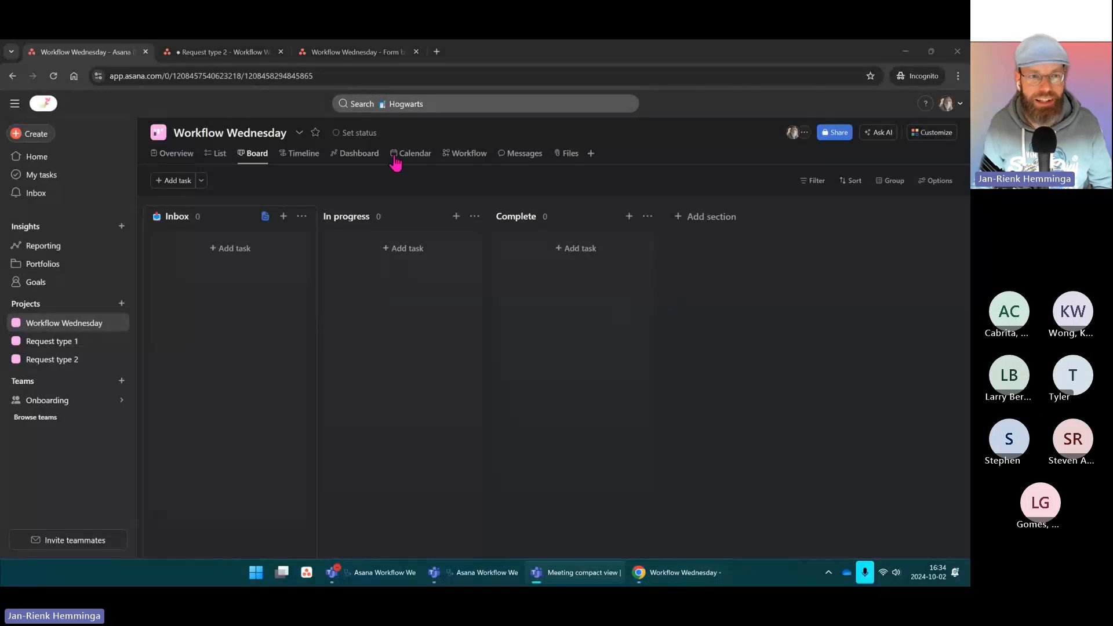
Step: Bring up the project's add-tasks-by-email address from the Import > Email menu option
click(300, 134)
mouse_move(340, 326)
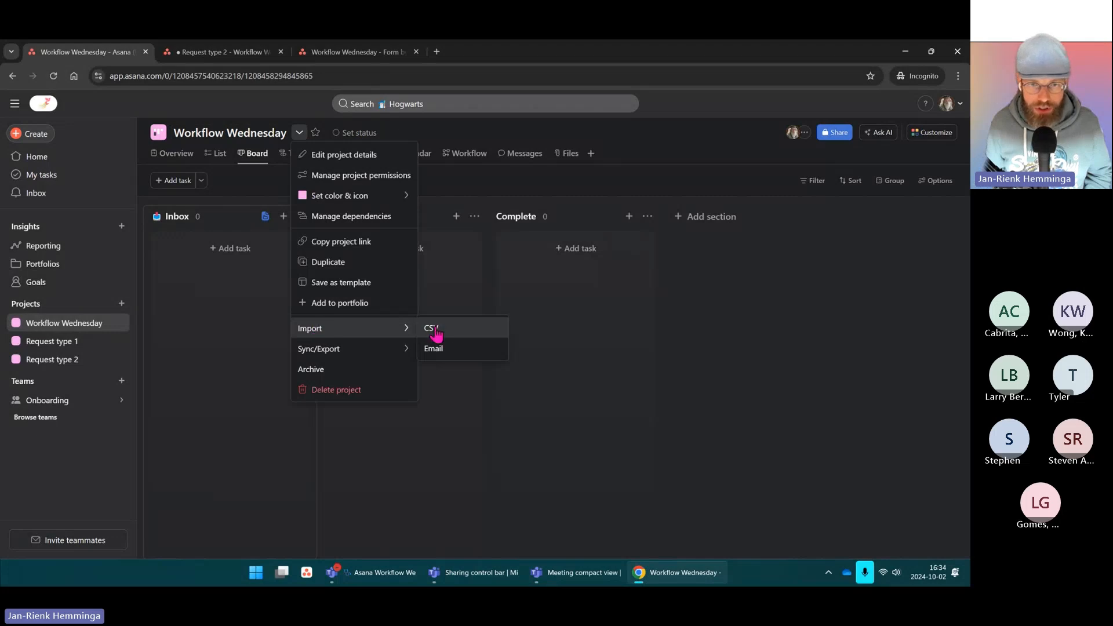
click(470, 350)
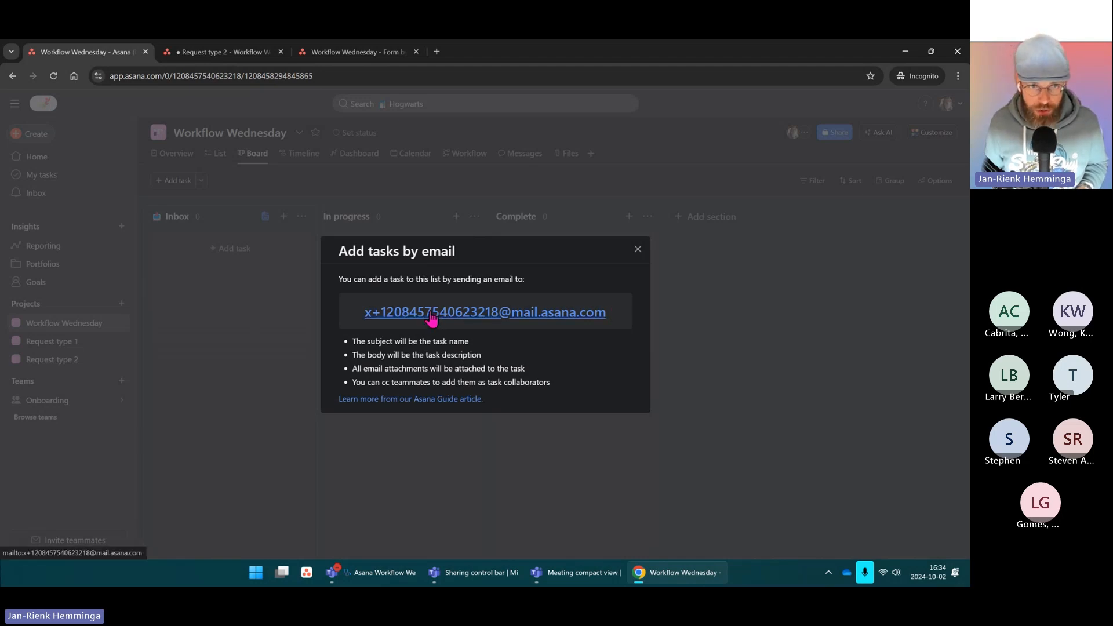
Step: Close the email instructions and review the project's sharing settings
click(637, 255)
click(804, 135)
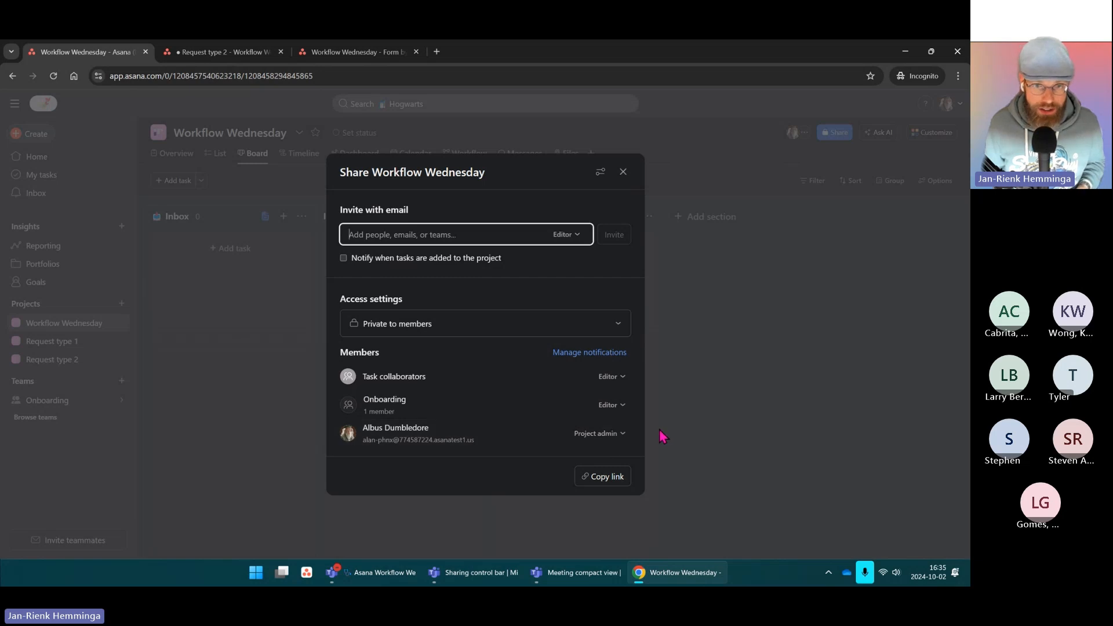
click(624, 173)
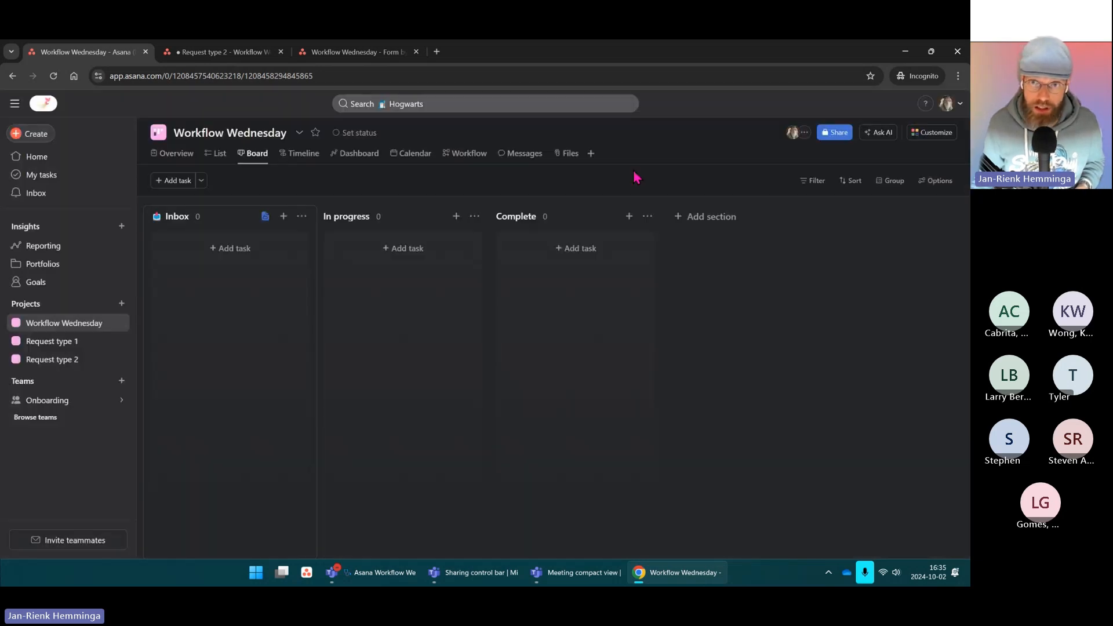
Step: Reopen the add-tasks-by-email dialog and highlight the note about cc'ing teammates
click(299, 133)
mouse_move(412, 333)
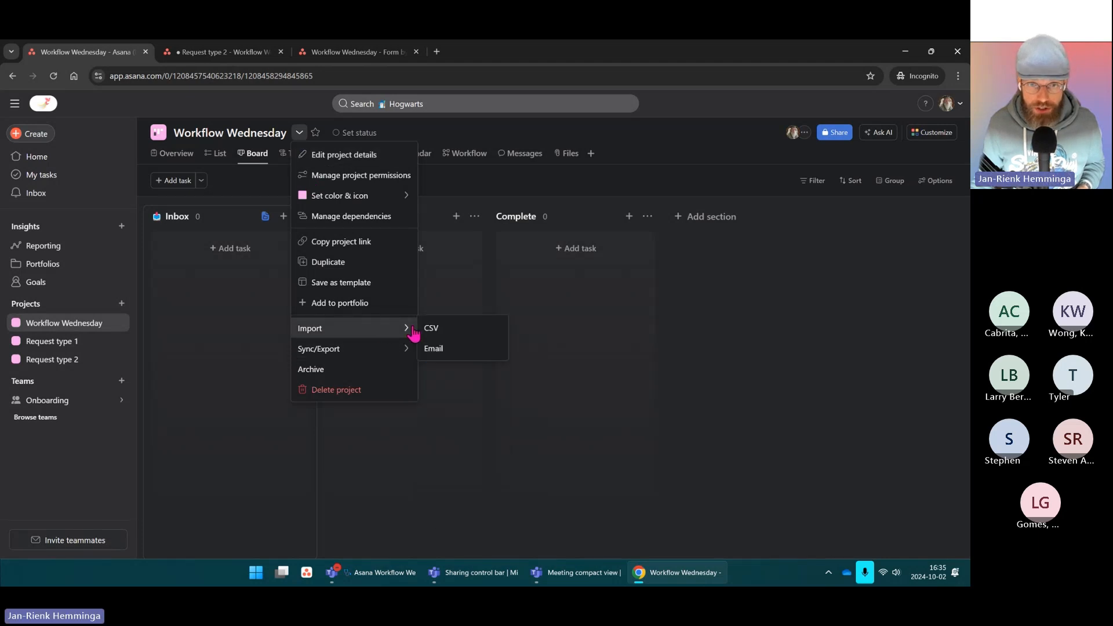
click(440, 348)
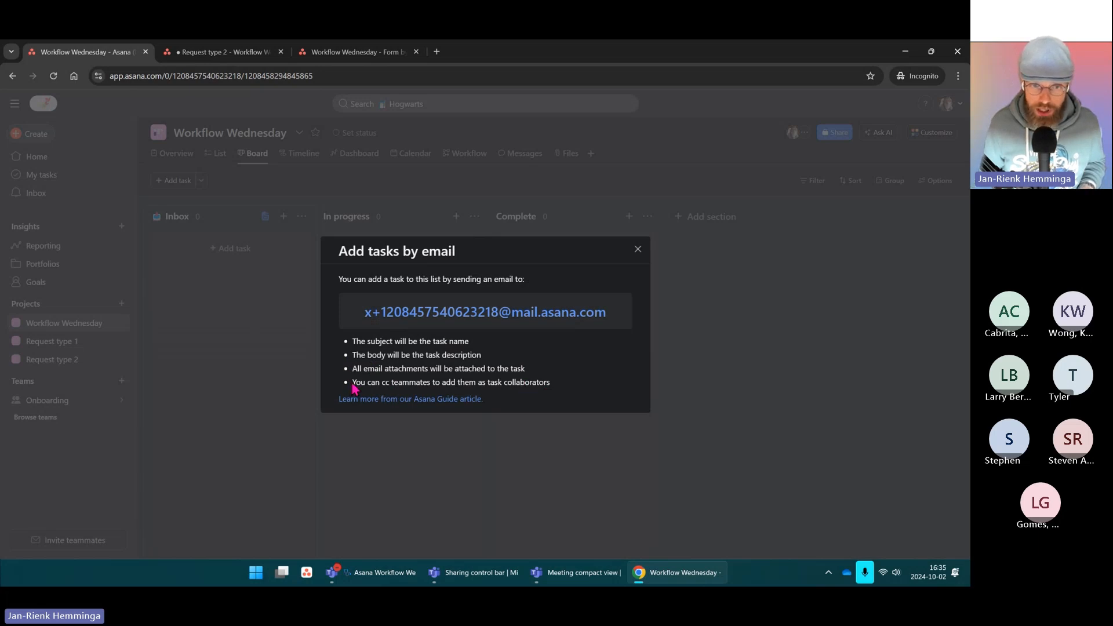
drag(352, 385, 558, 396)
click(579, 393)
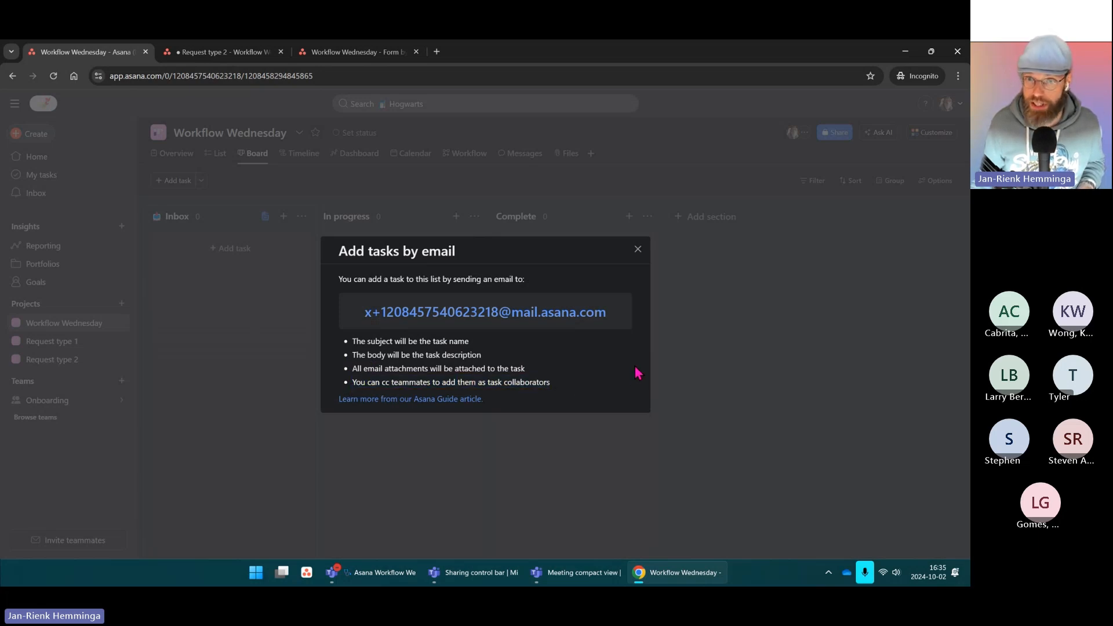
Step: Close the email dialog, add a task named 'Task' to Inbox, and open it
click(638, 249)
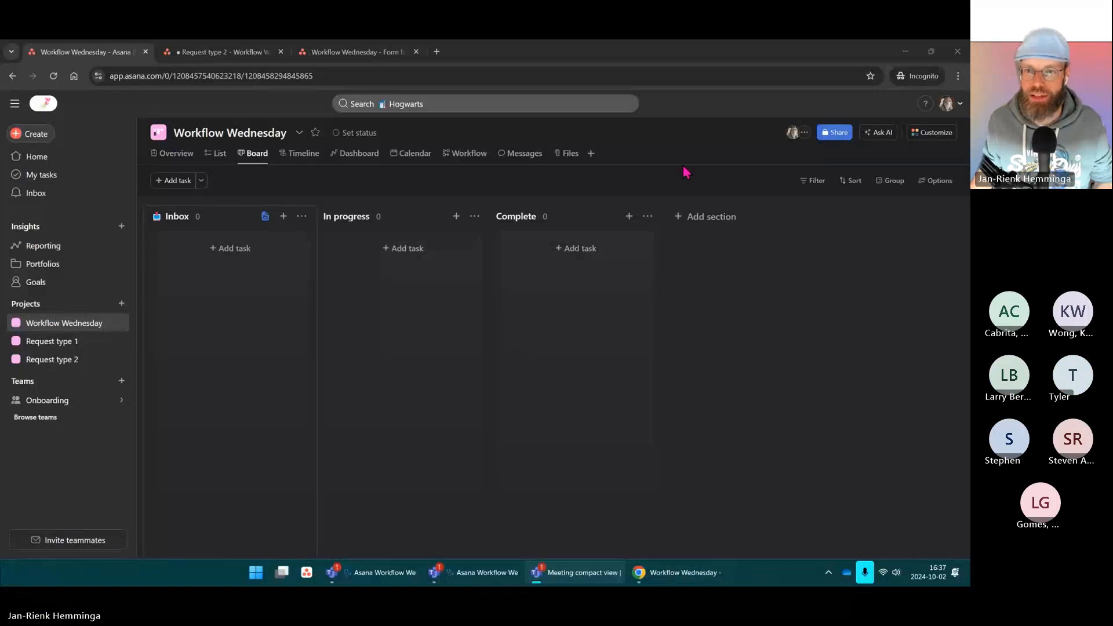
click(230, 248)
text(Task)
key(Return)
click(256, 264)
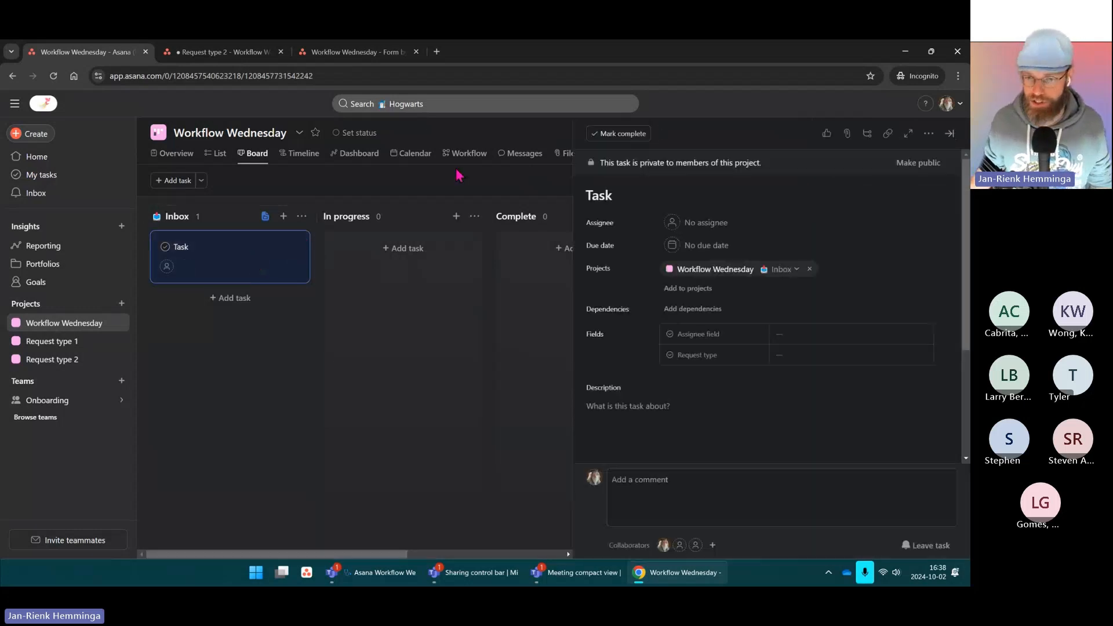
Step: Add subtask 1 and subtask 2 to Task, discarding an empty new card
scroll(654, 400, down, 3)
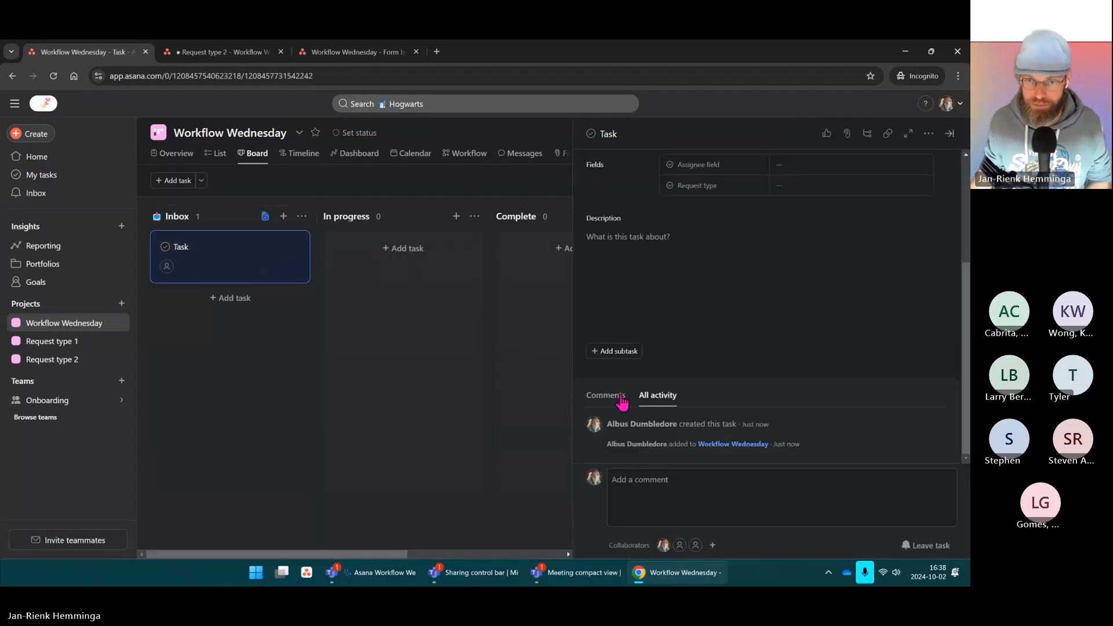
key(ctrl)
key(ctrl)
click(613, 352)
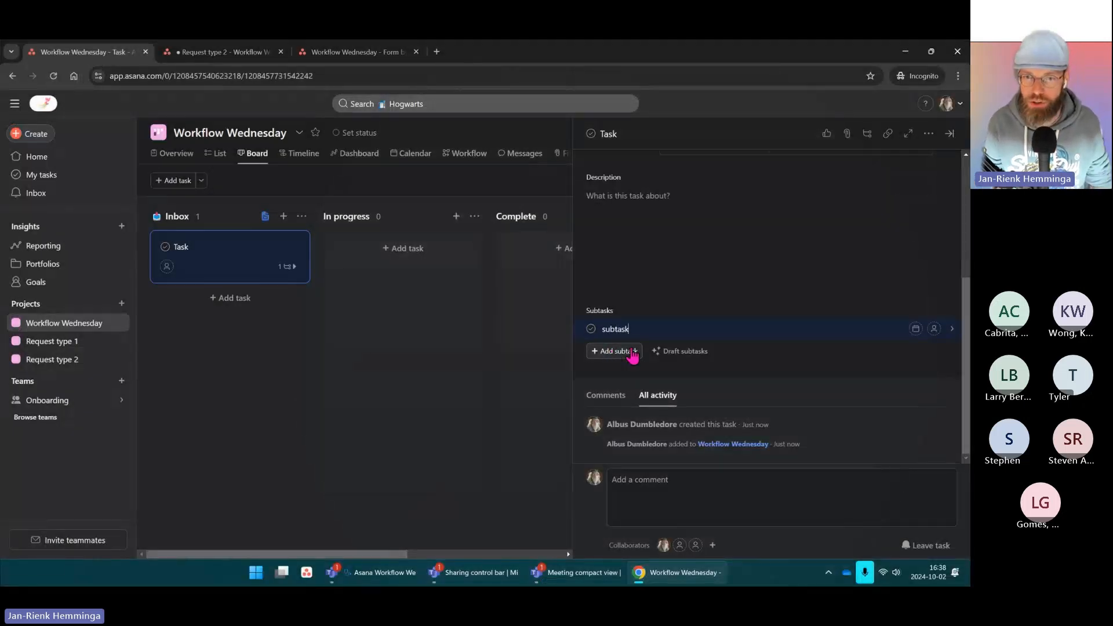
key(Return)
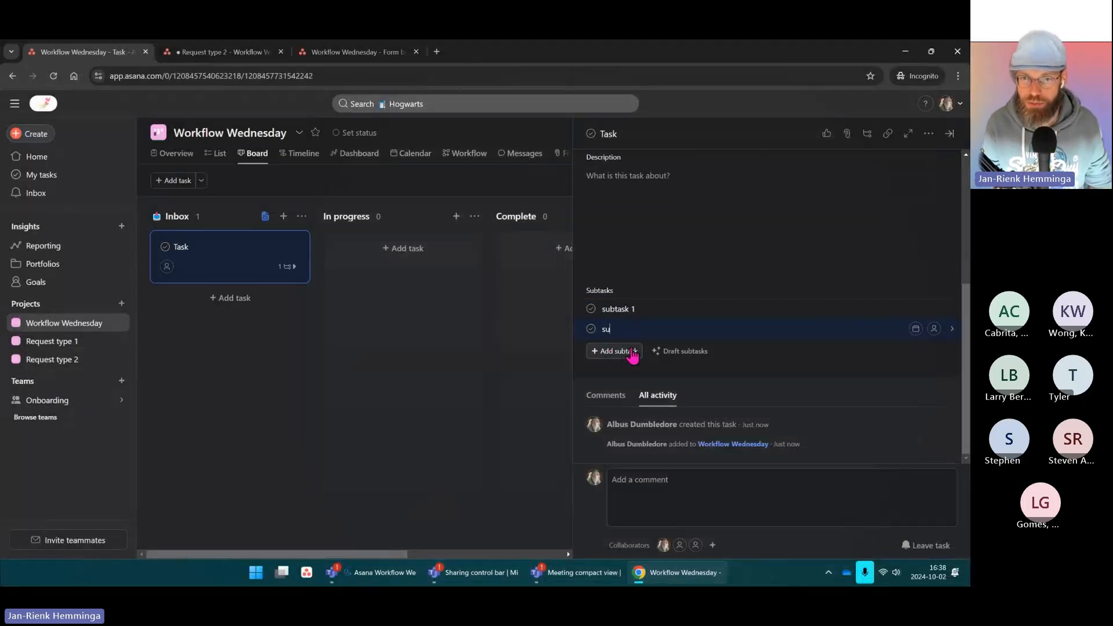
click(813, 189)
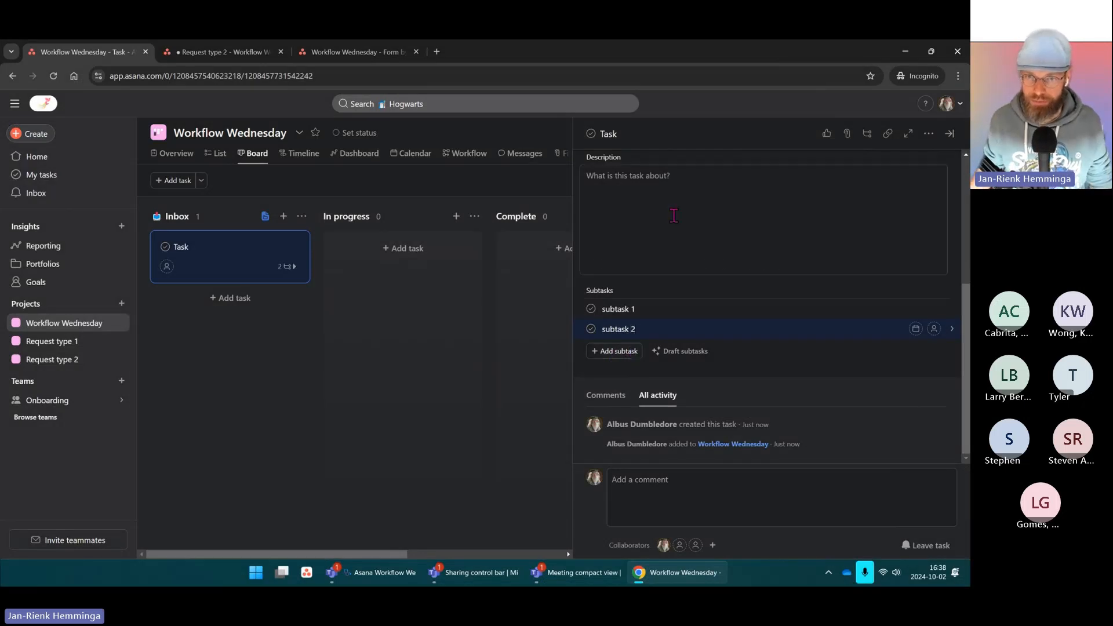
click(287, 272)
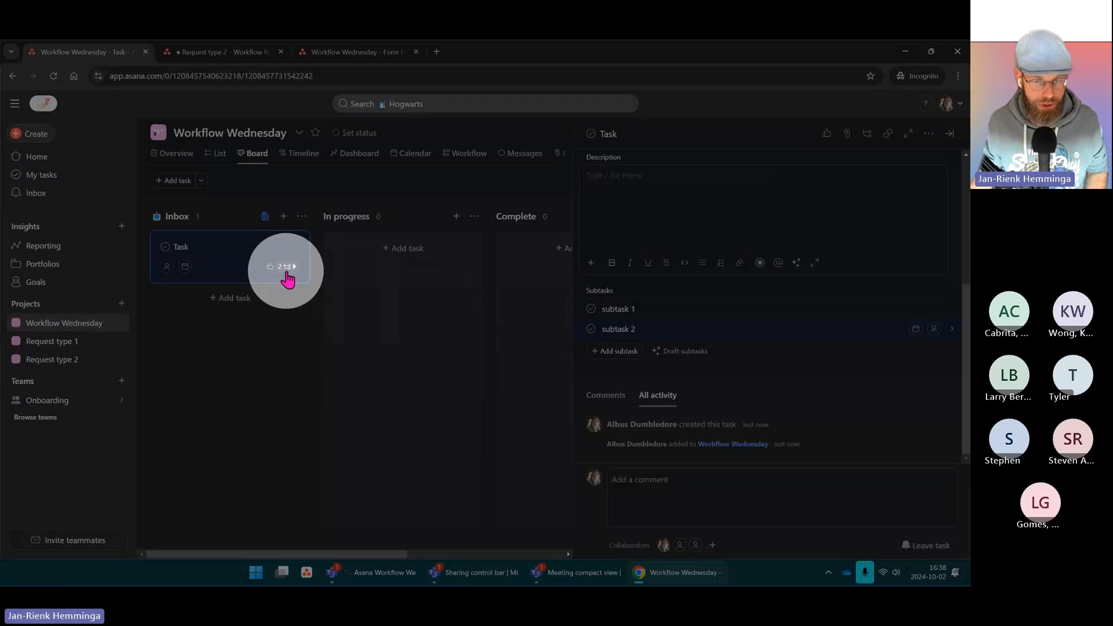
click(282, 297)
click(226, 442)
Step: Expand Task's subtasks on its card and add a subsubtask under subtask 1
click(293, 270)
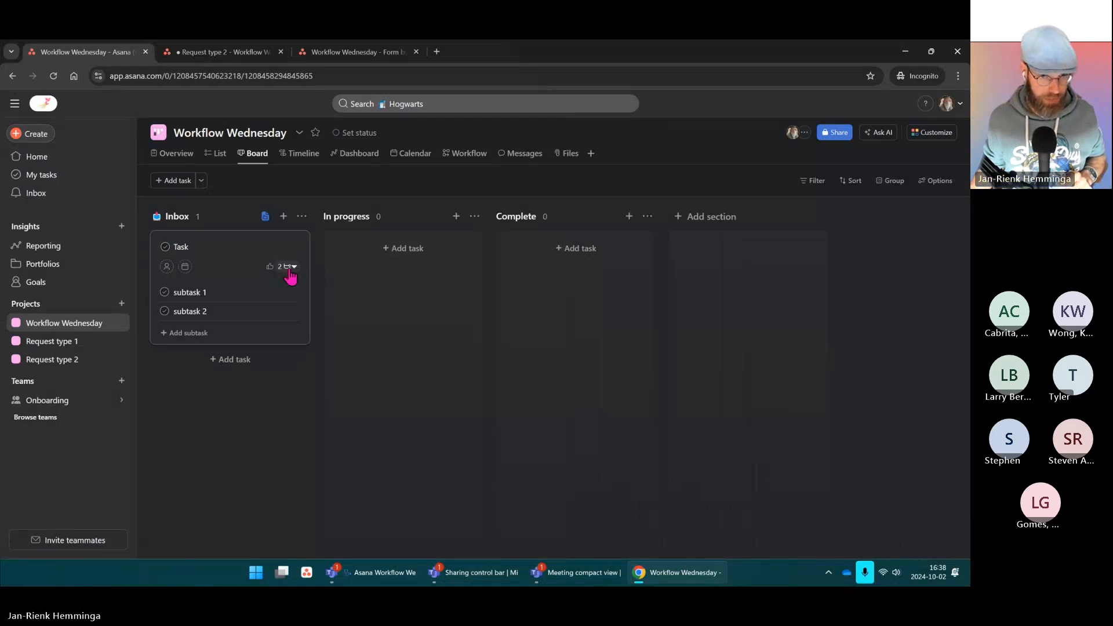
click(294, 268)
click(293, 268)
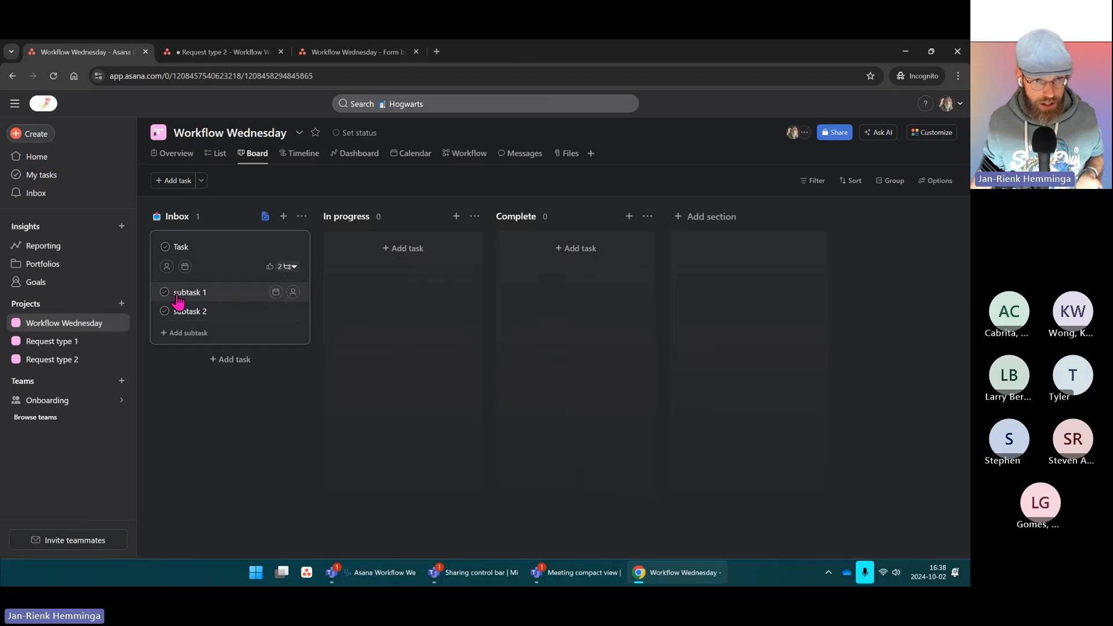
click(225, 299)
scroll(638, 348, down, 2)
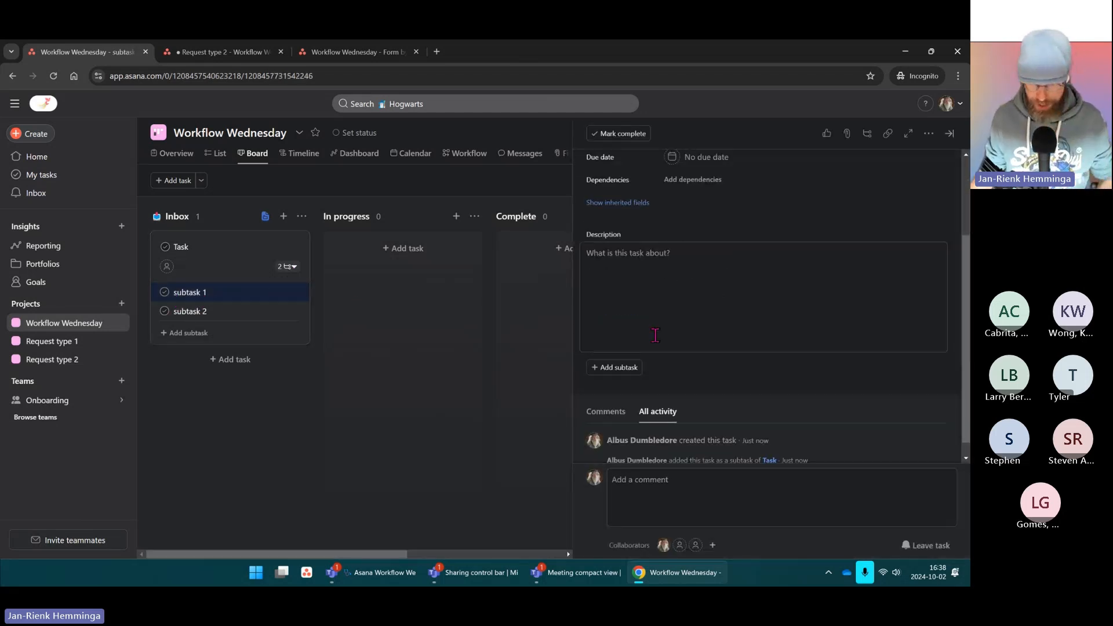
click(618, 350)
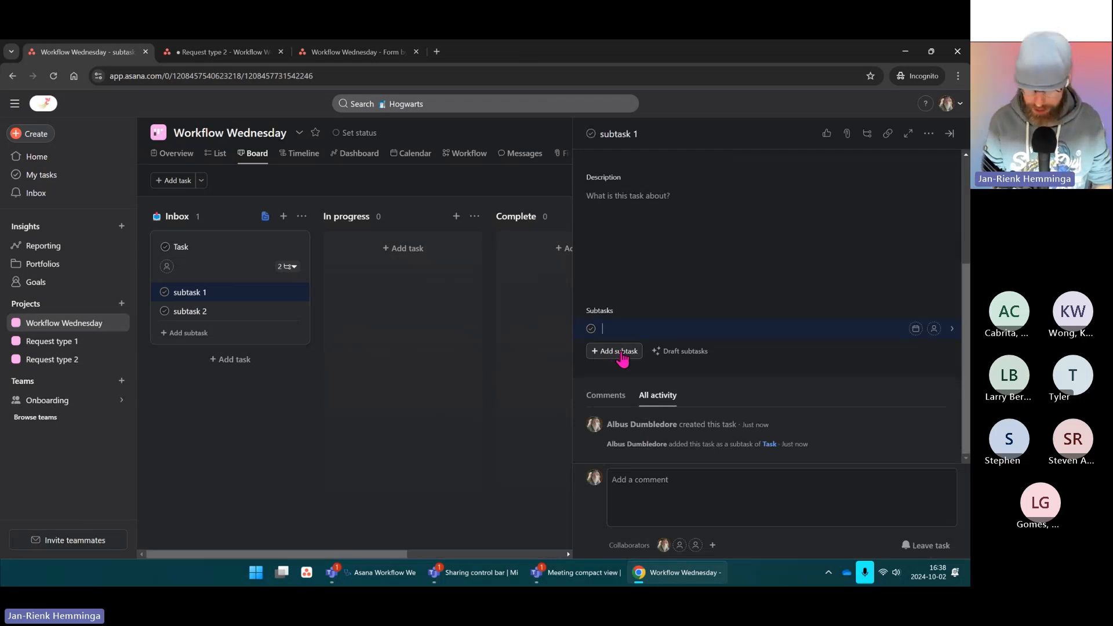
text(subsubtask)
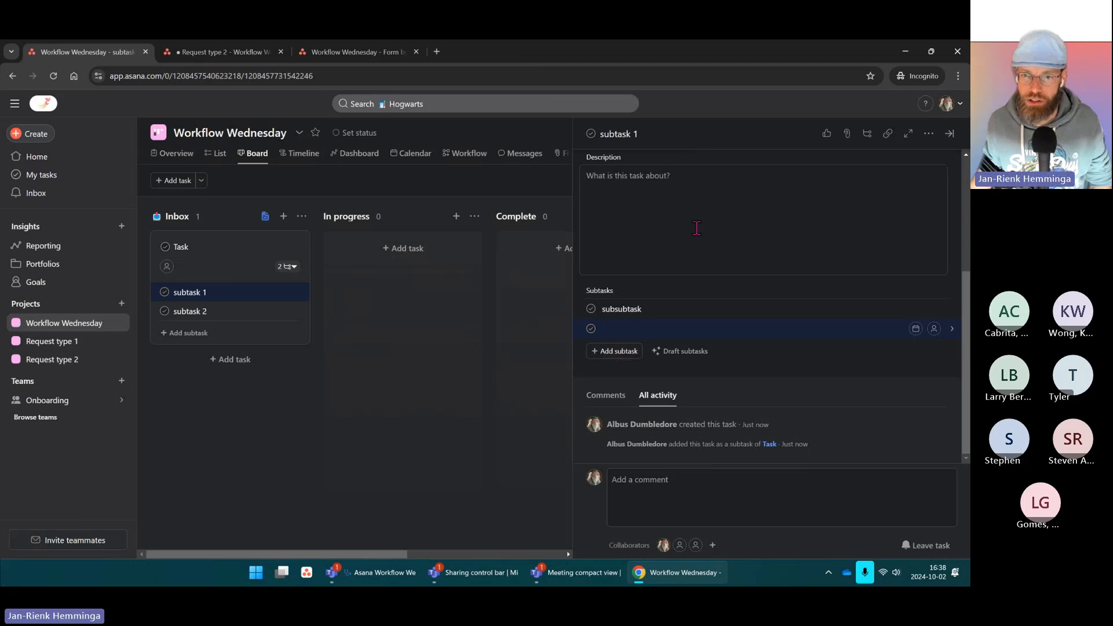
click(186, 413)
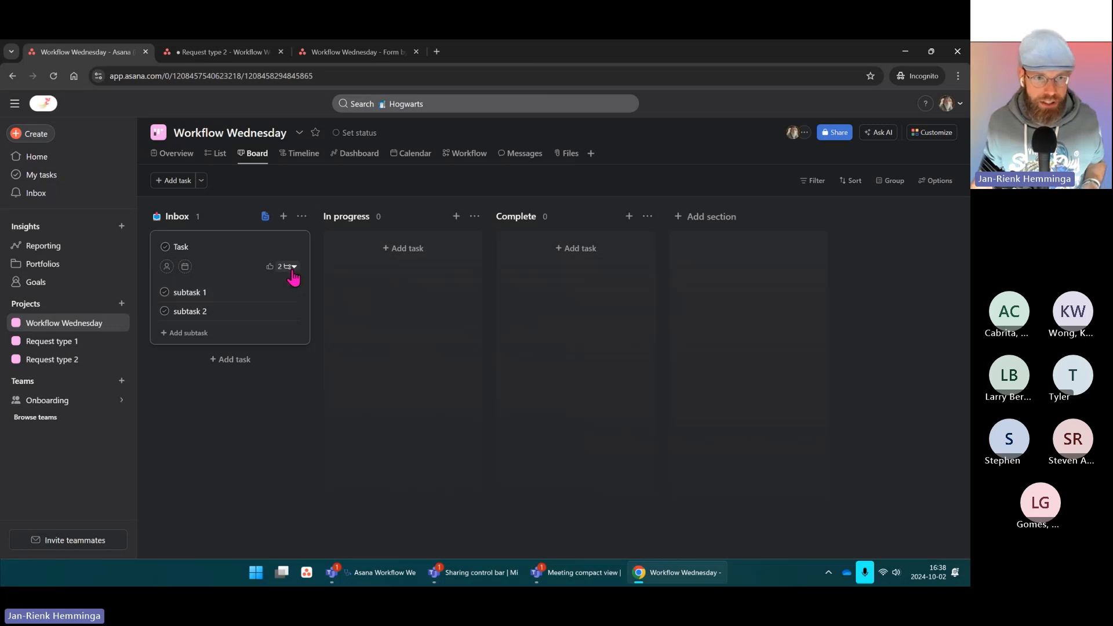
Step: In list view, expand Task to inspect subtask 1's subsubtask, then return to the board
click(218, 154)
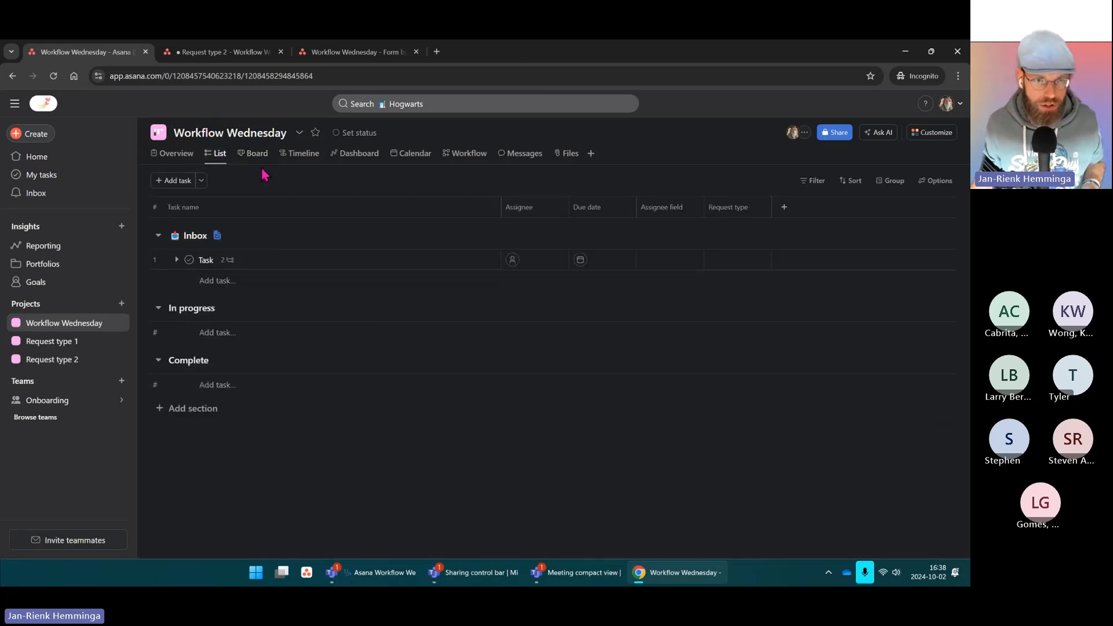
click(176, 259)
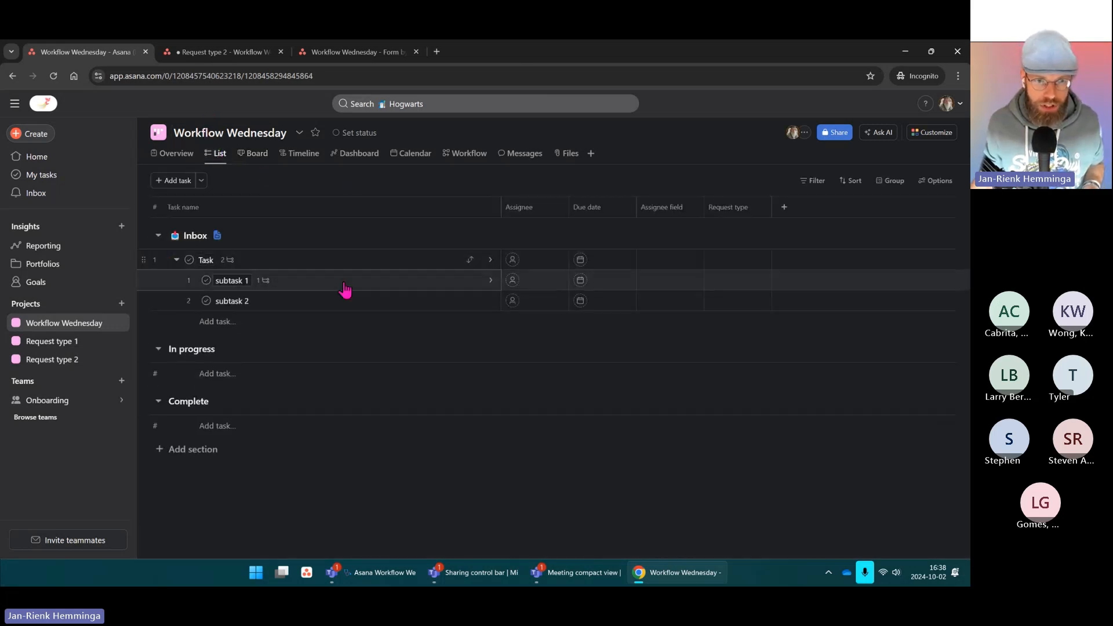
click(266, 281)
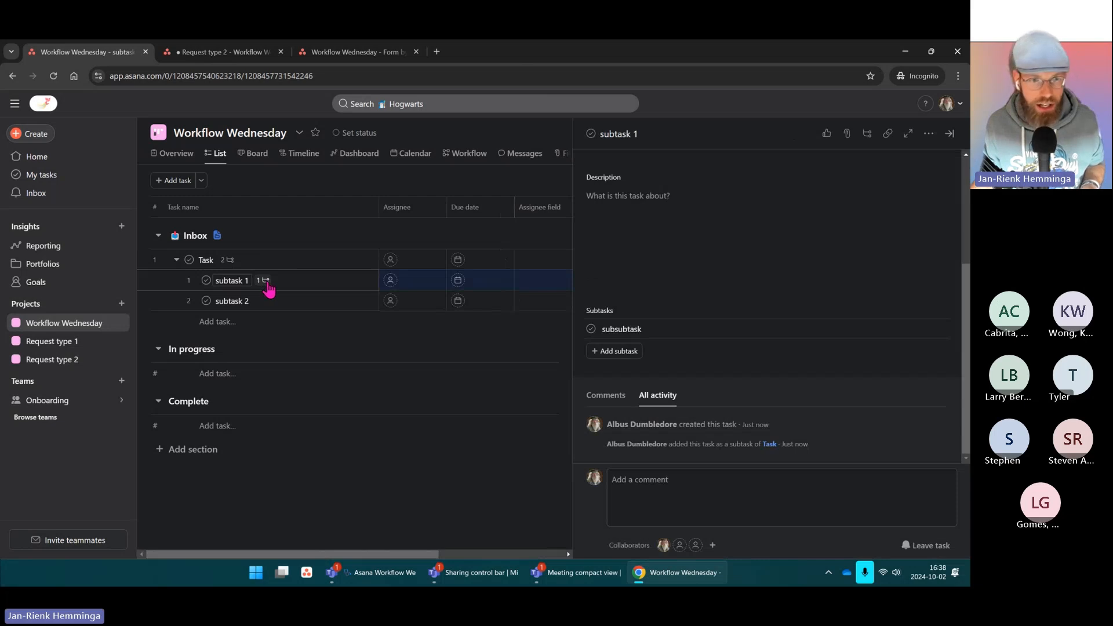
click(254, 154)
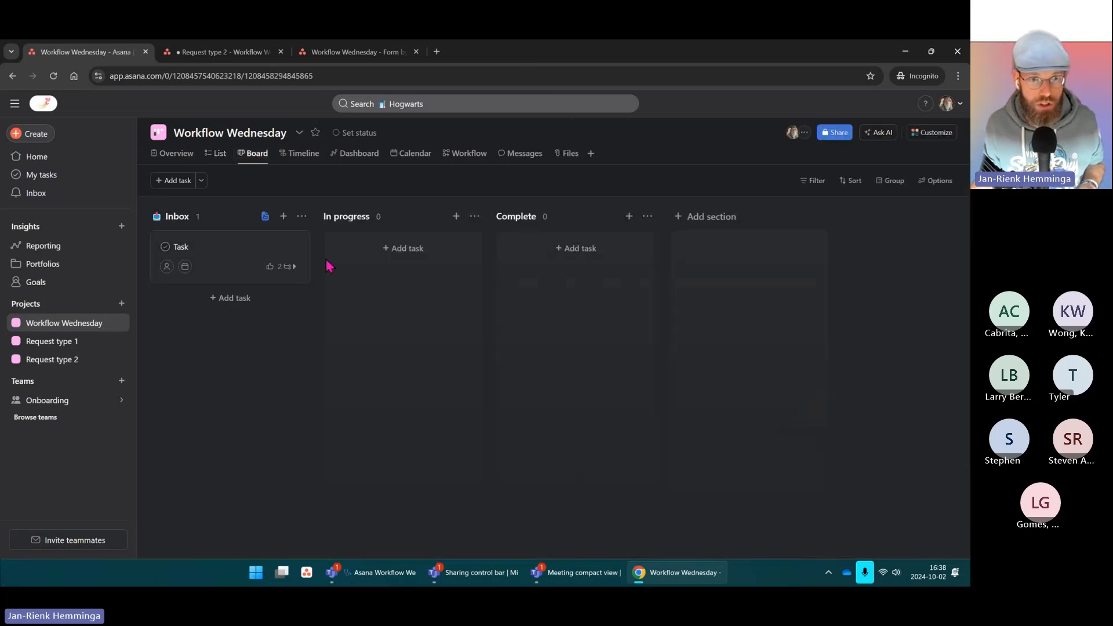
click(292, 266)
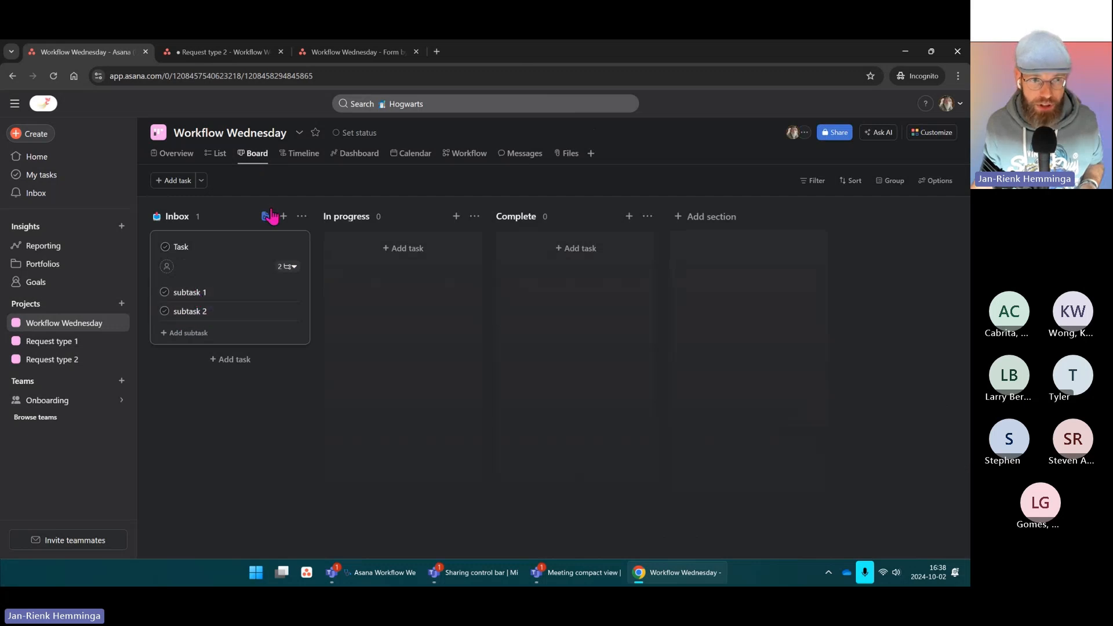
Step: Back in list view, view subtask 1's nested subtasks and open subtask 2's details
click(216, 154)
click(176, 260)
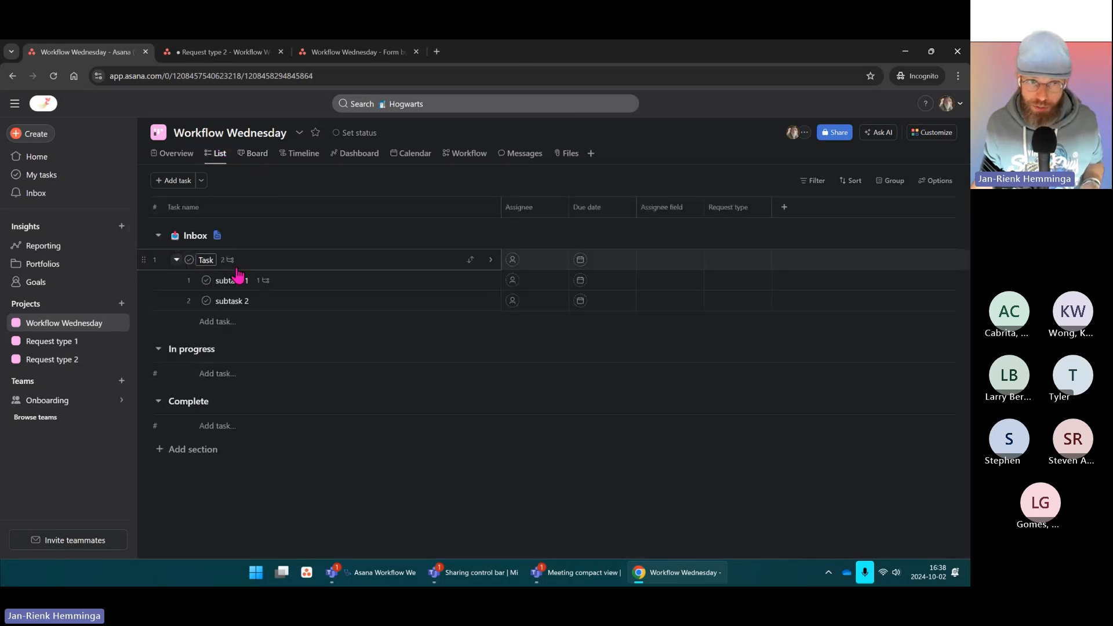
click(262, 282)
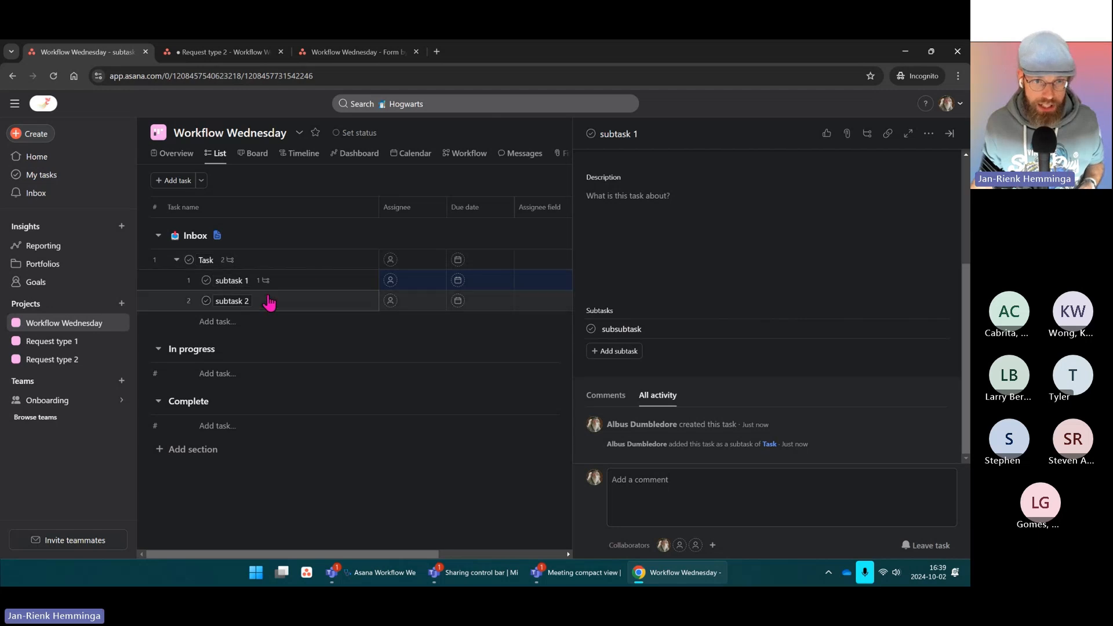
click(325, 300)
scroll(660, 286, down, 2)
scroll(659, 286, up, 3)
Step: Assign subtask 2 to yourself, then open it from the My tasks list
click(717, 256)
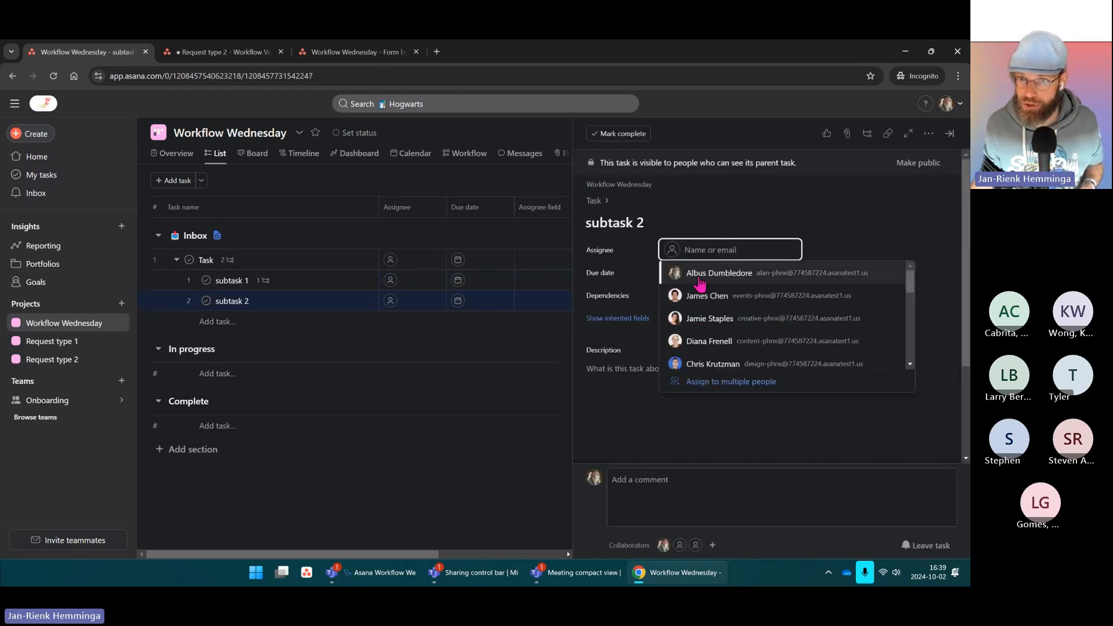
click(702, 271)
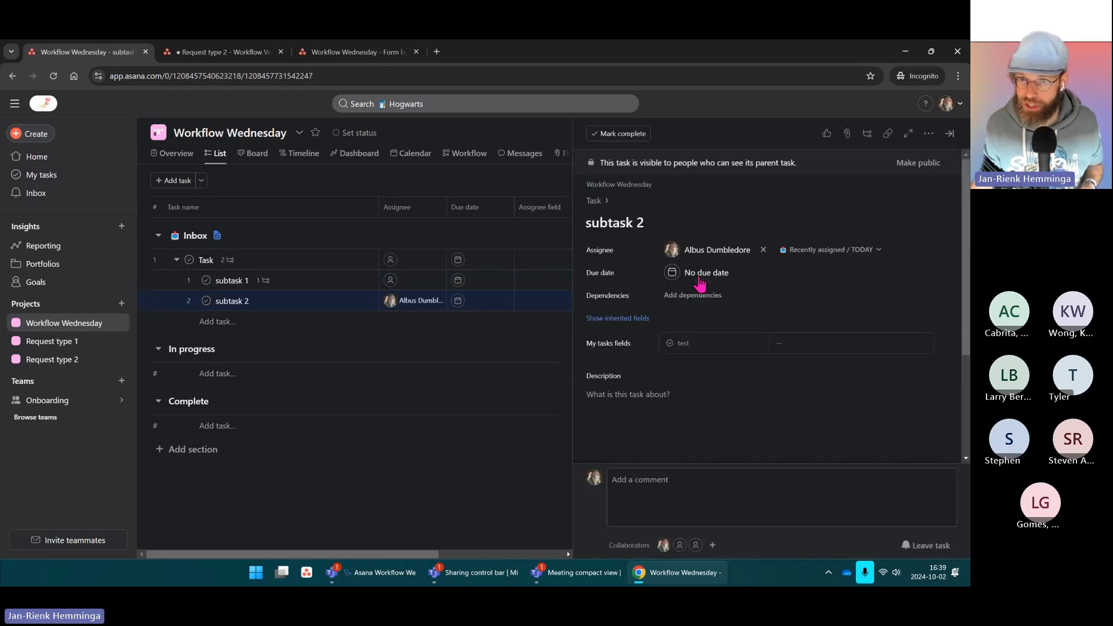
click(41, 175)
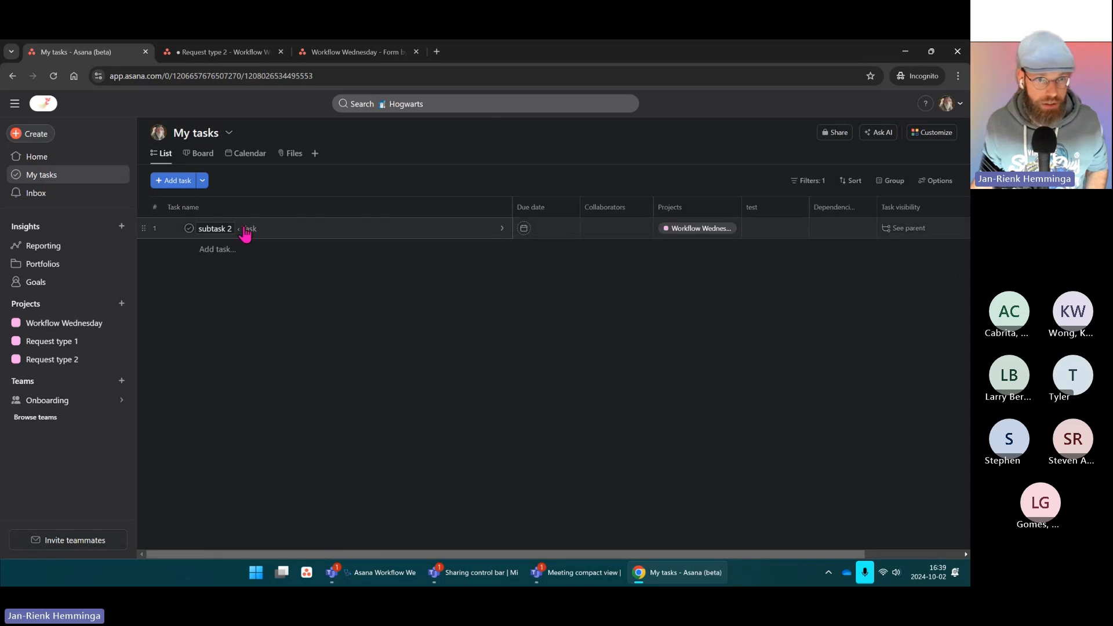
key(ctrl)
key(ctrl)
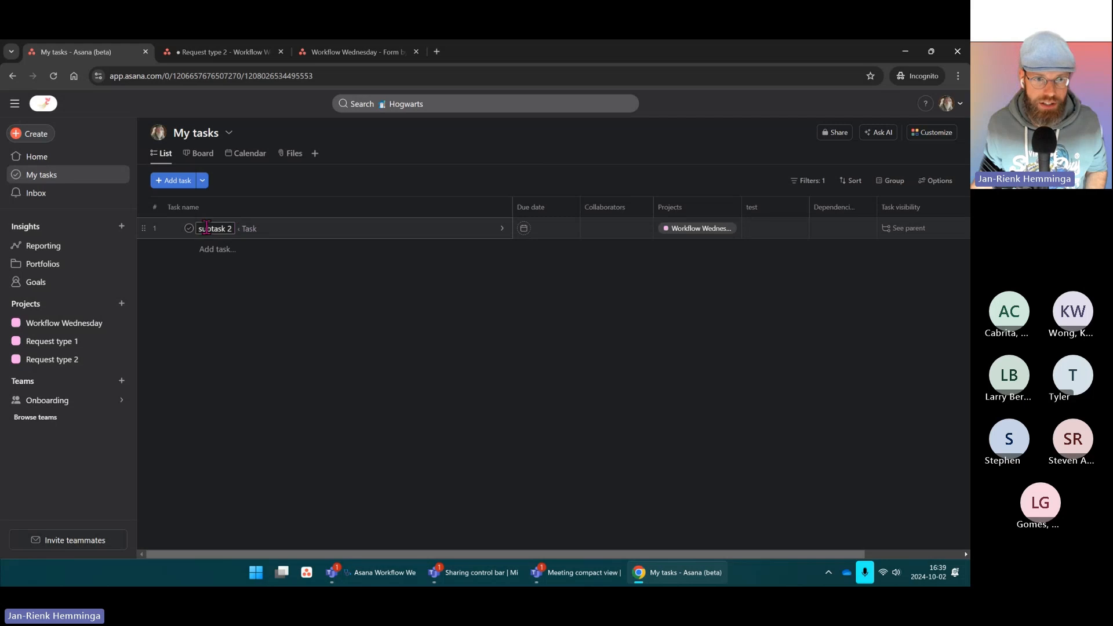
click(250, 235)
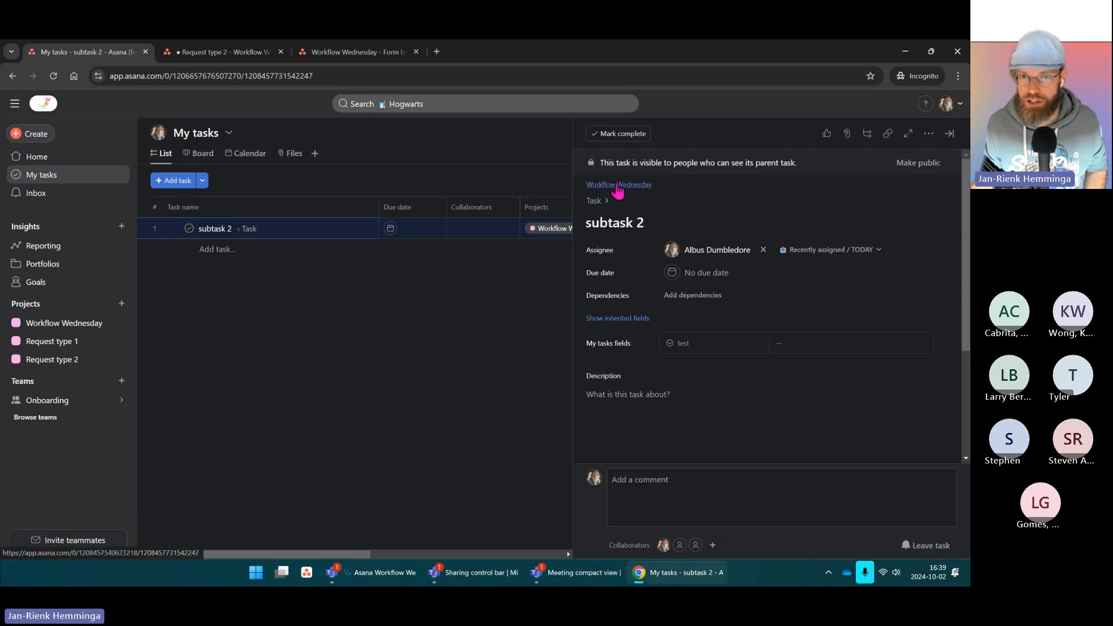
key(ctrl)
key(ctrl)
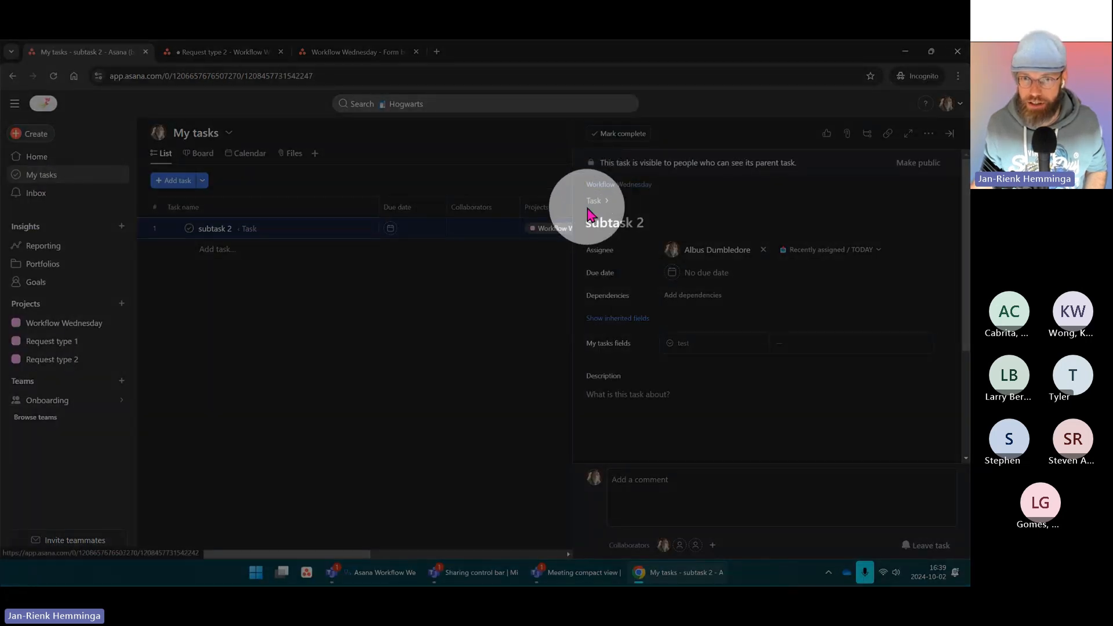
click(713, 197)
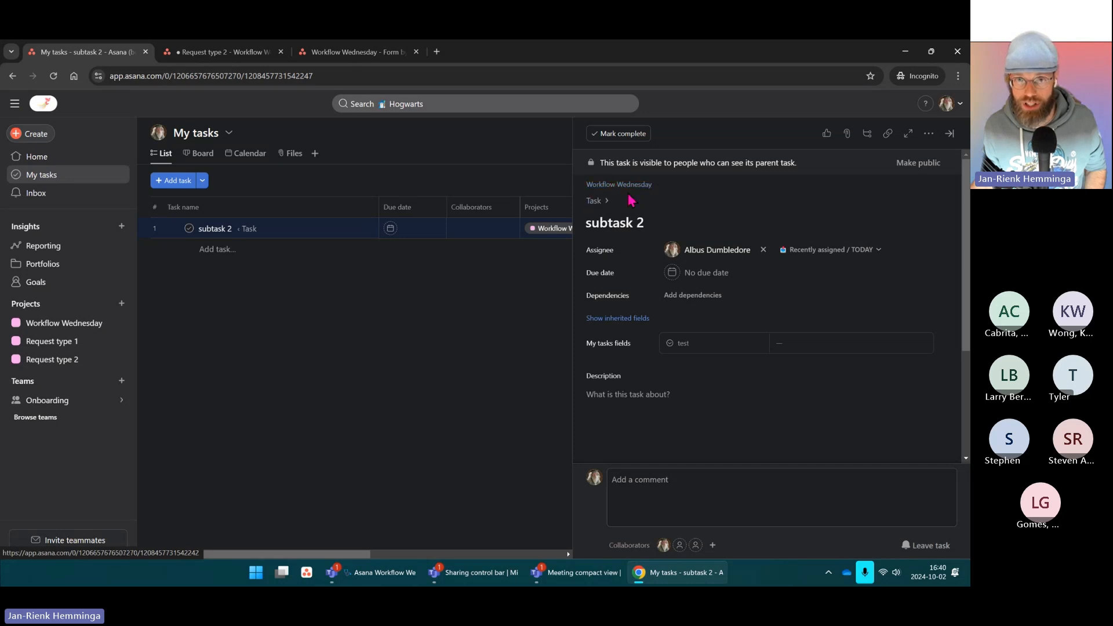
Step: Create a sub-subtask under subtask 2 and open its details pane
scroll(643, 382, down, 4)
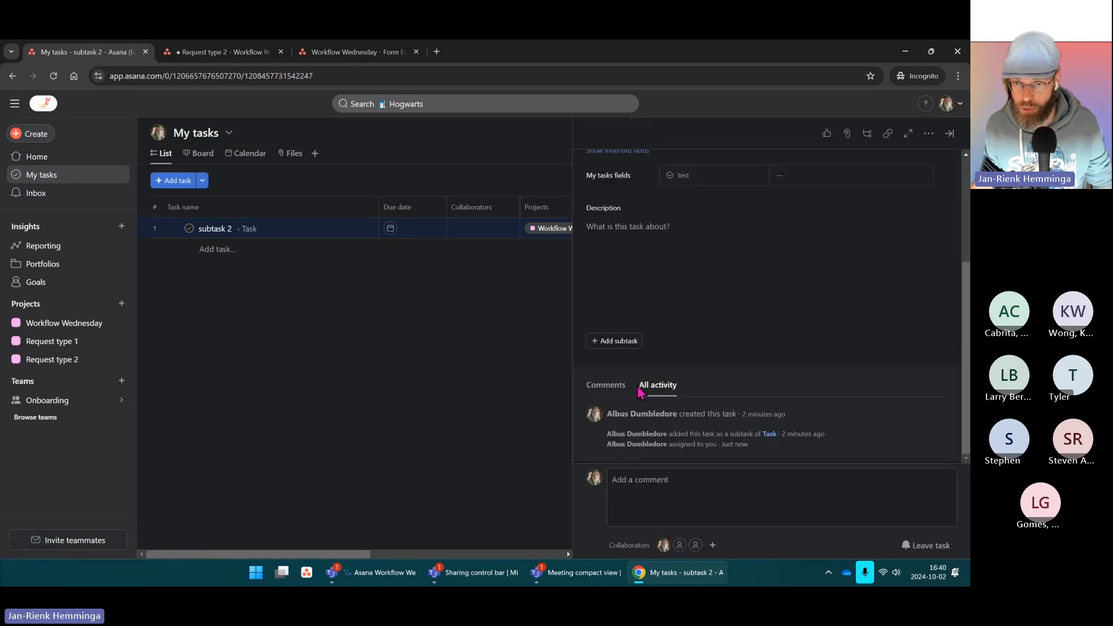
click(612, 342)
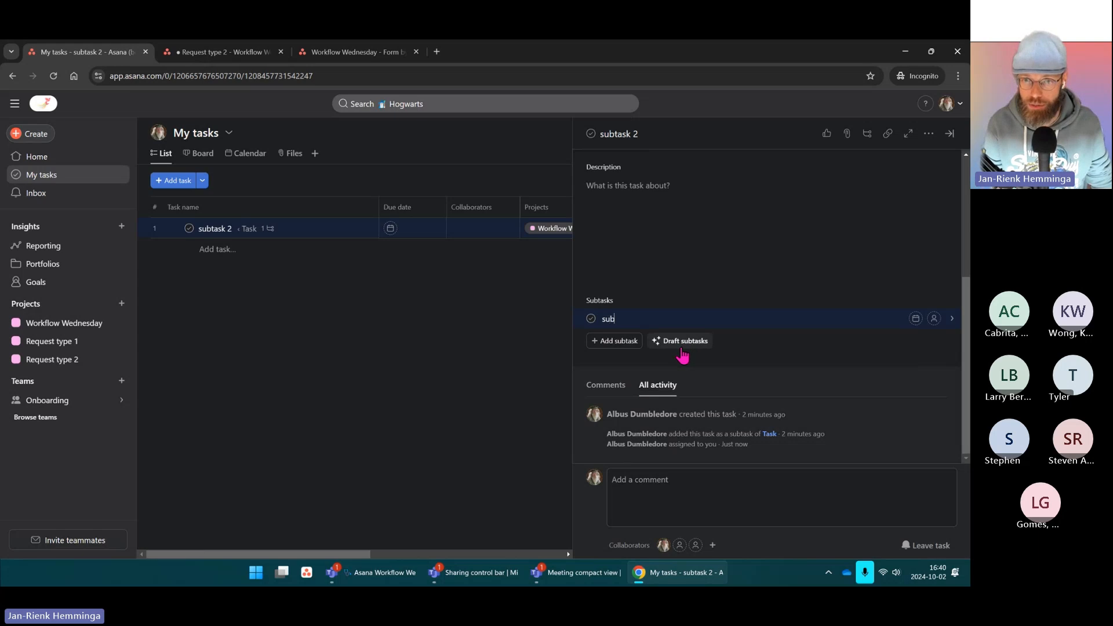
click(852, 246)
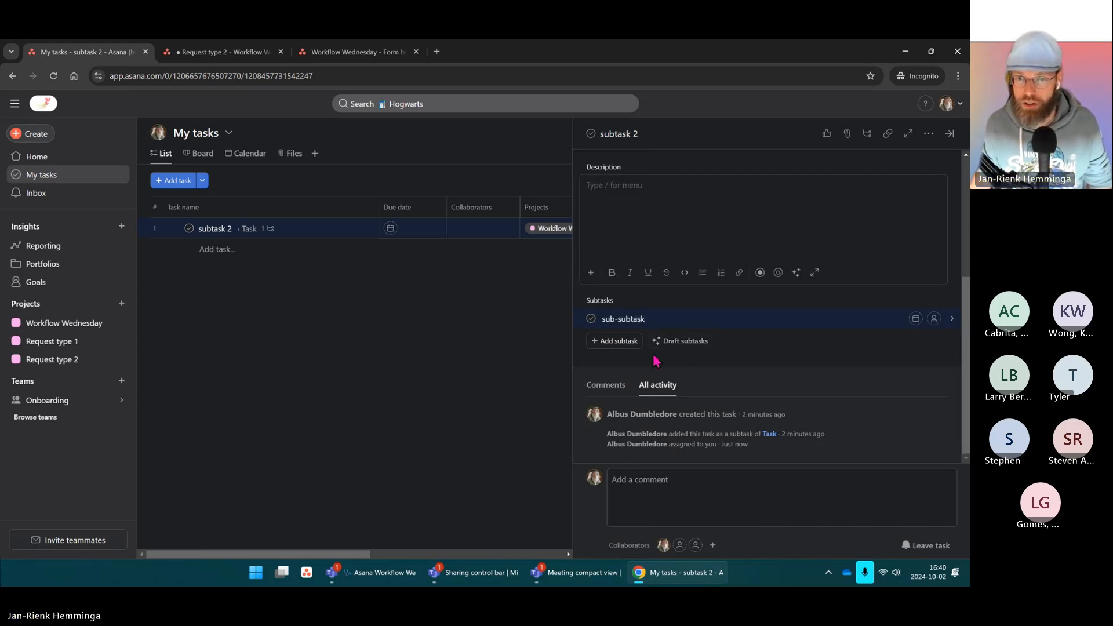
click(698, 322)
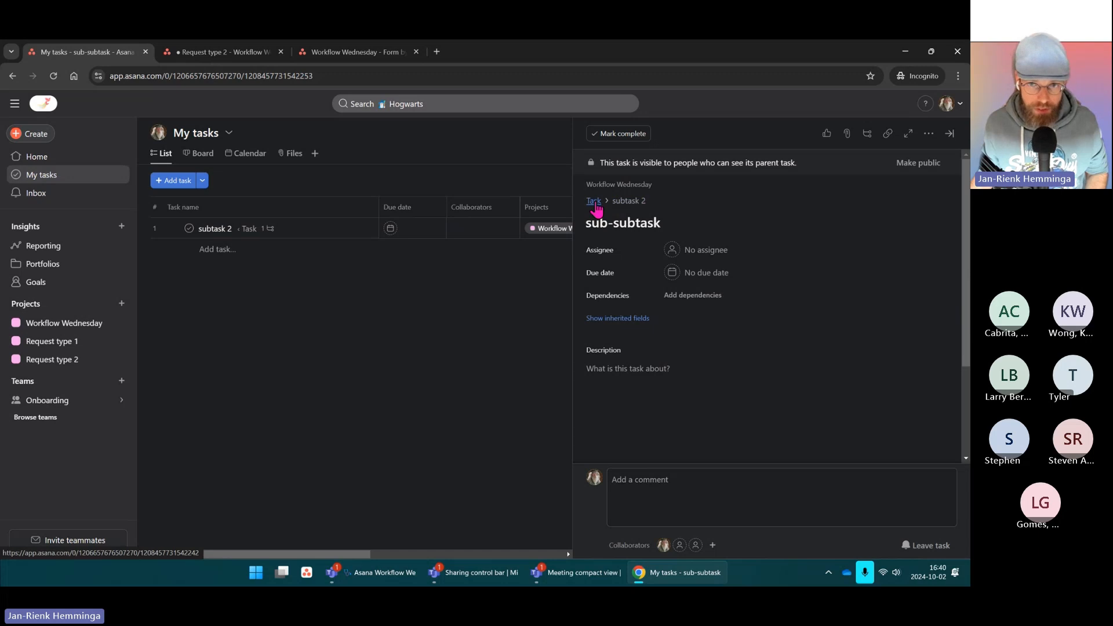
key(ctrl)
key(ctrl)
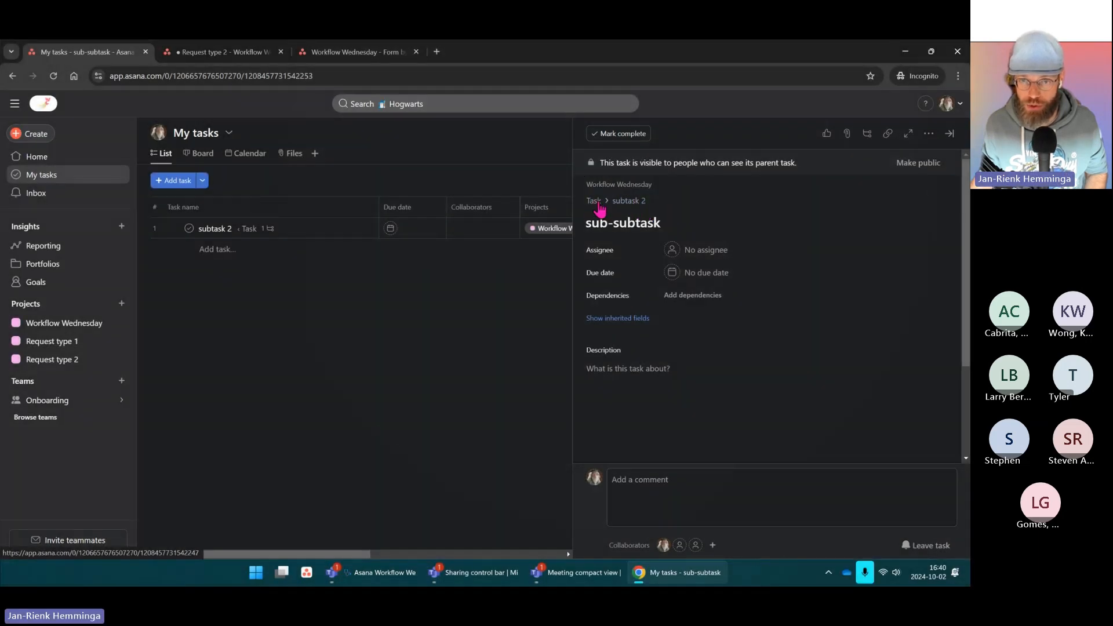
Step: Follow the breadcrumbs to Task, then subtask 1's subsubtask, then the Workflow Wednesday board
click(594, 203)
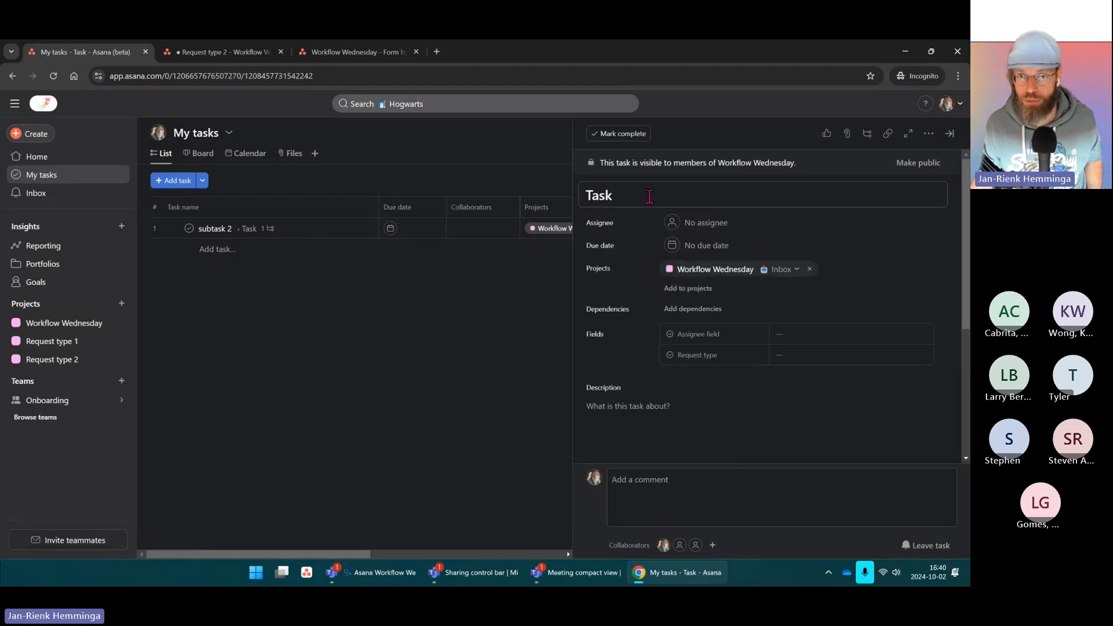
scroll(664, 197, down, 4)
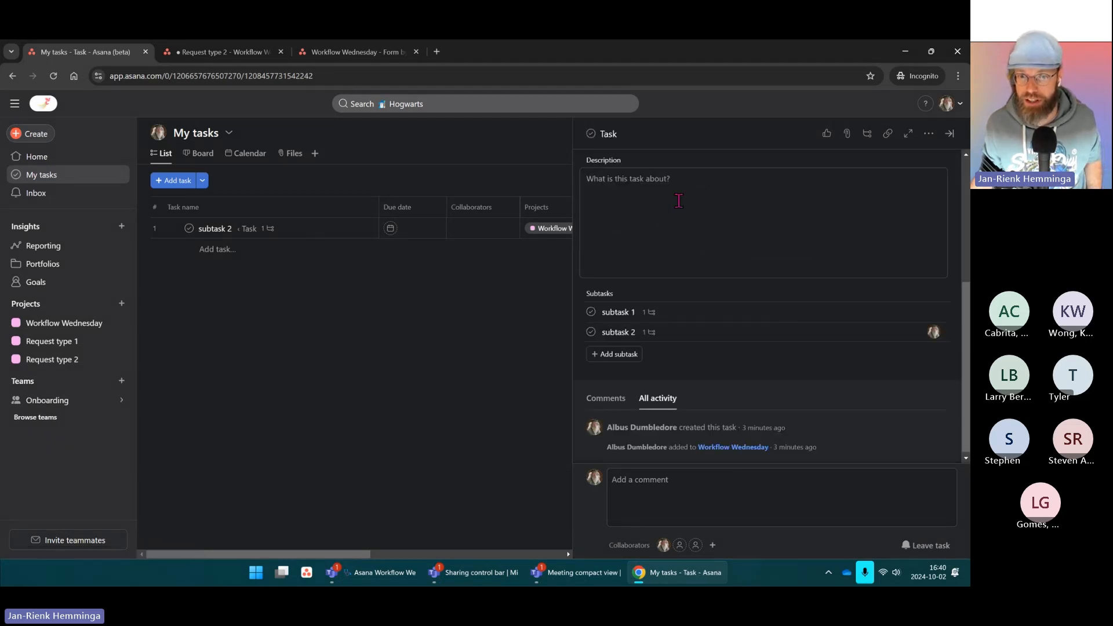
scroll(663, 232, up, 2)
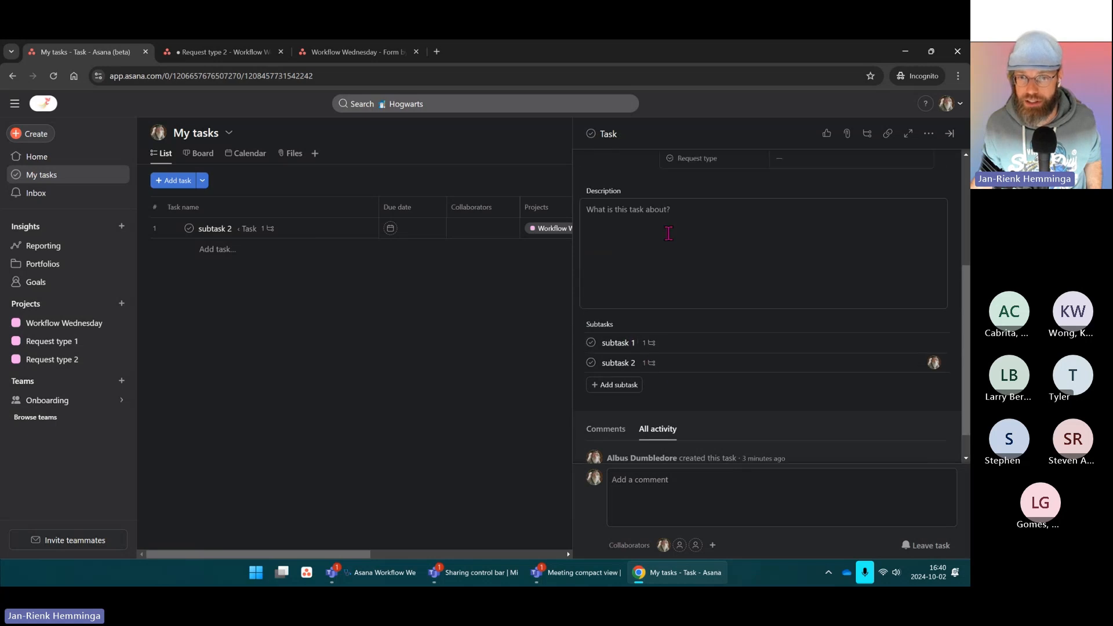
scroll(671, 212, up, 2)
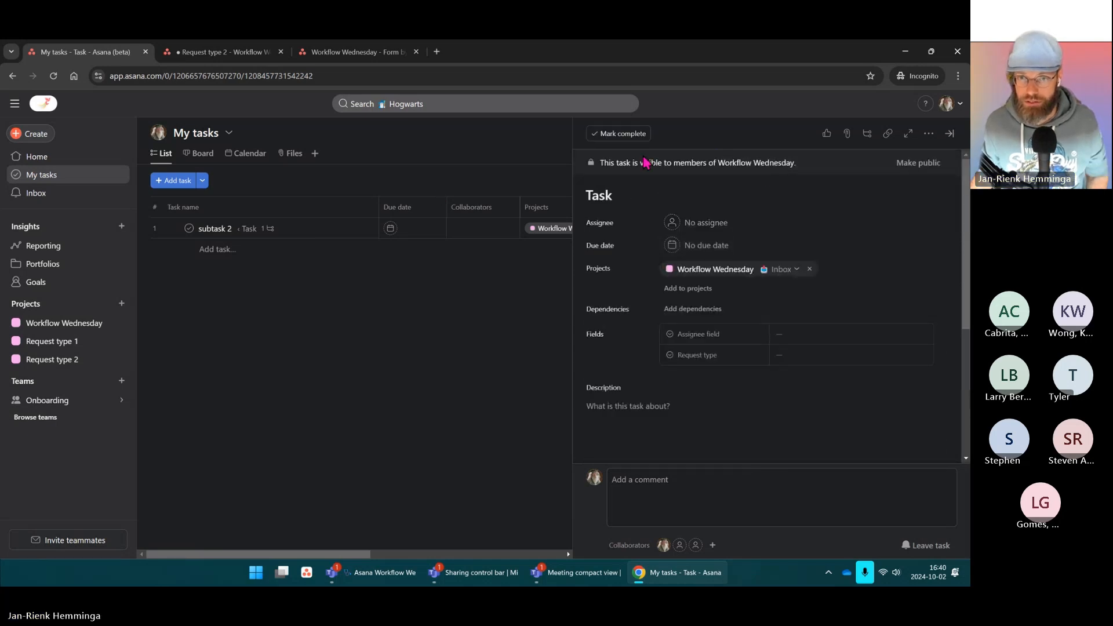
scroll(639, 247, down, 4)
scroll(639, 247, down, 2)
click(648, 312)
scroll(614, 324, down, 2)
click(661, 335)
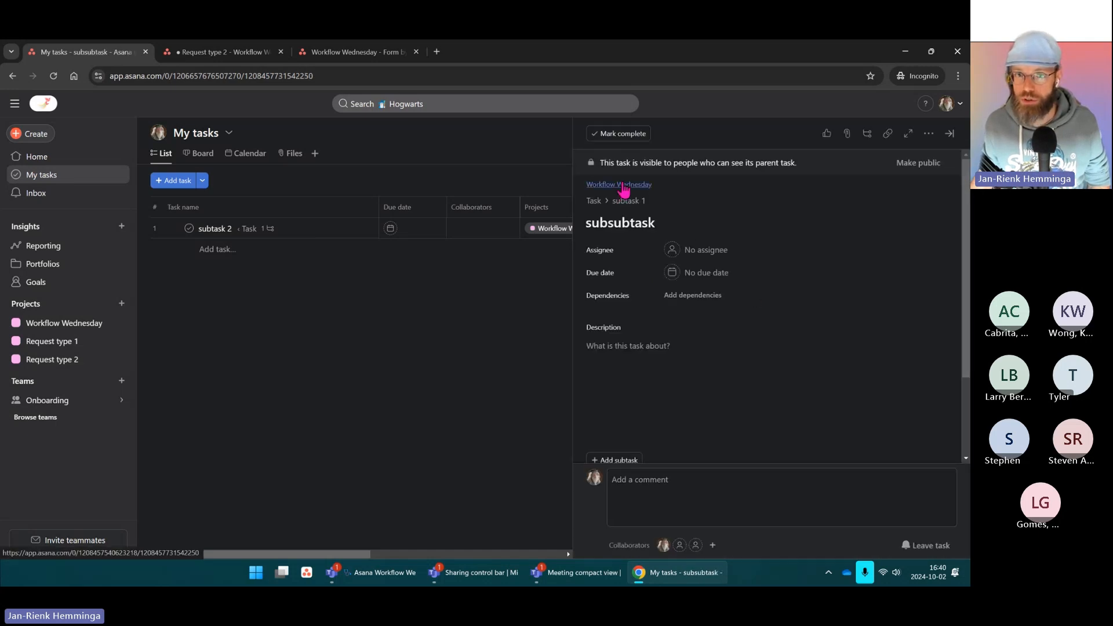
click(622, 185)
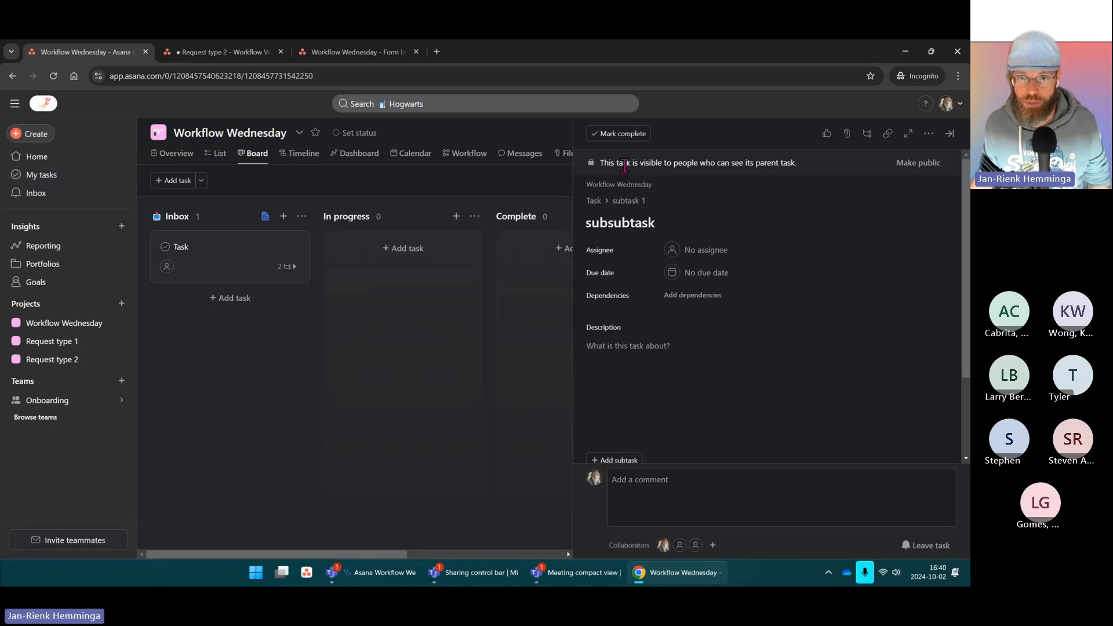
Step: Close the subsubtask's detail pane, leaving the board with Task showing 2 subtasks
click(949, 133)
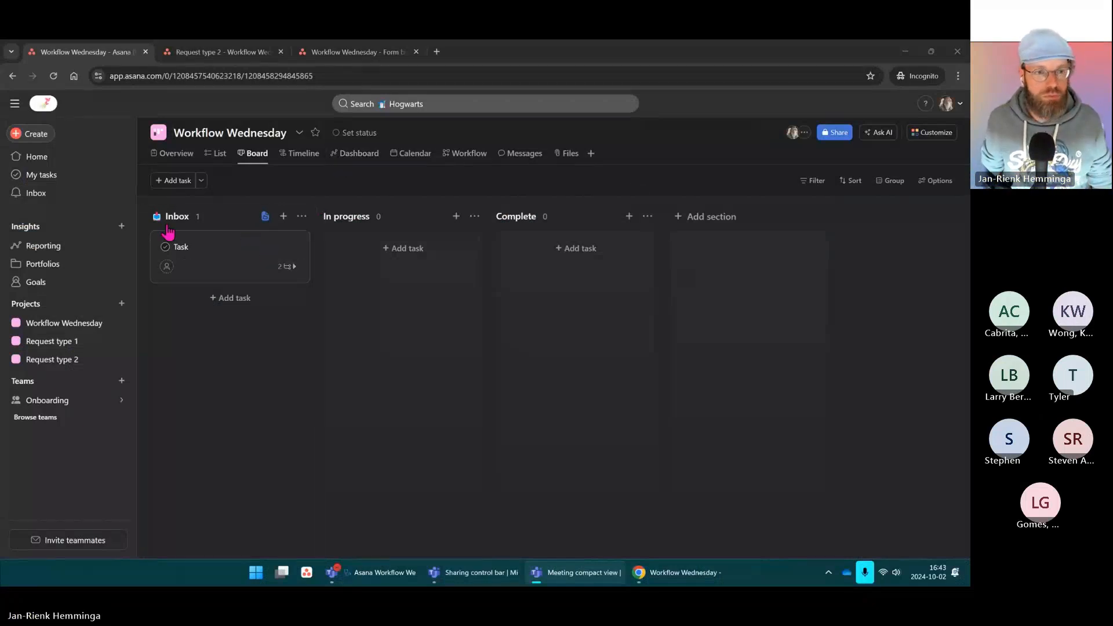
Step: Delete the test Task card from Inbox, then collapse the left sidebar
click(678, 153)
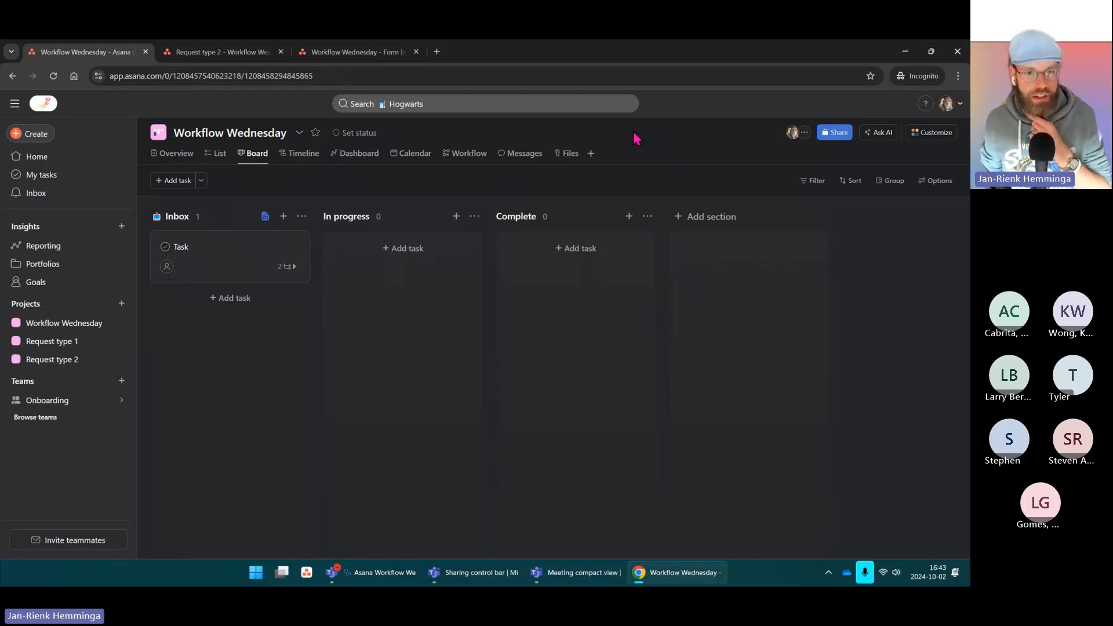
right_click(287, 255)
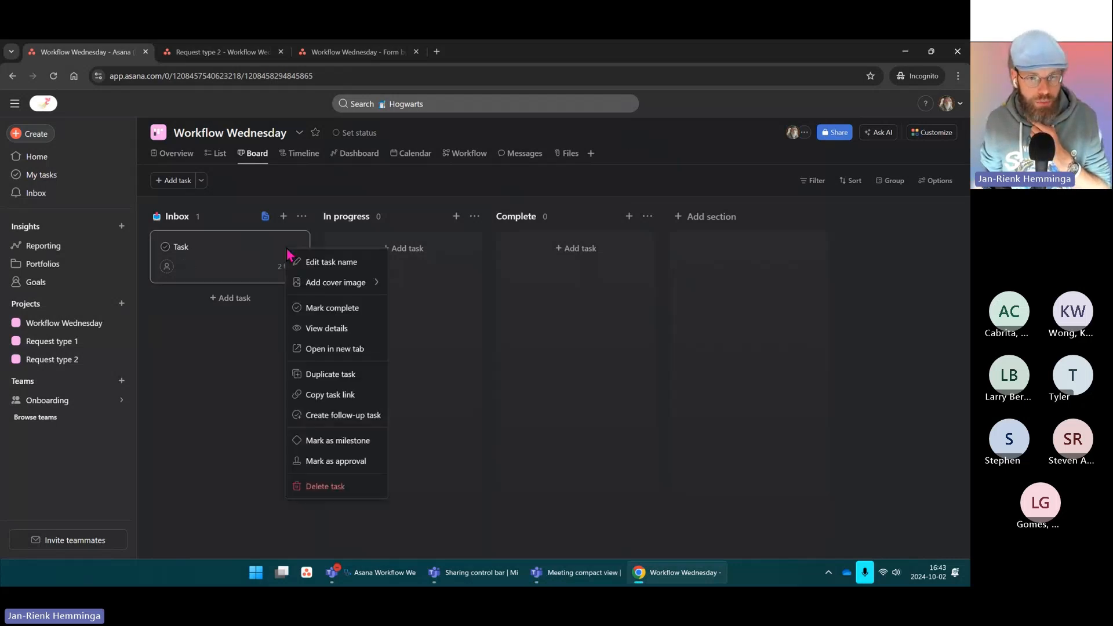
click(352, 503)
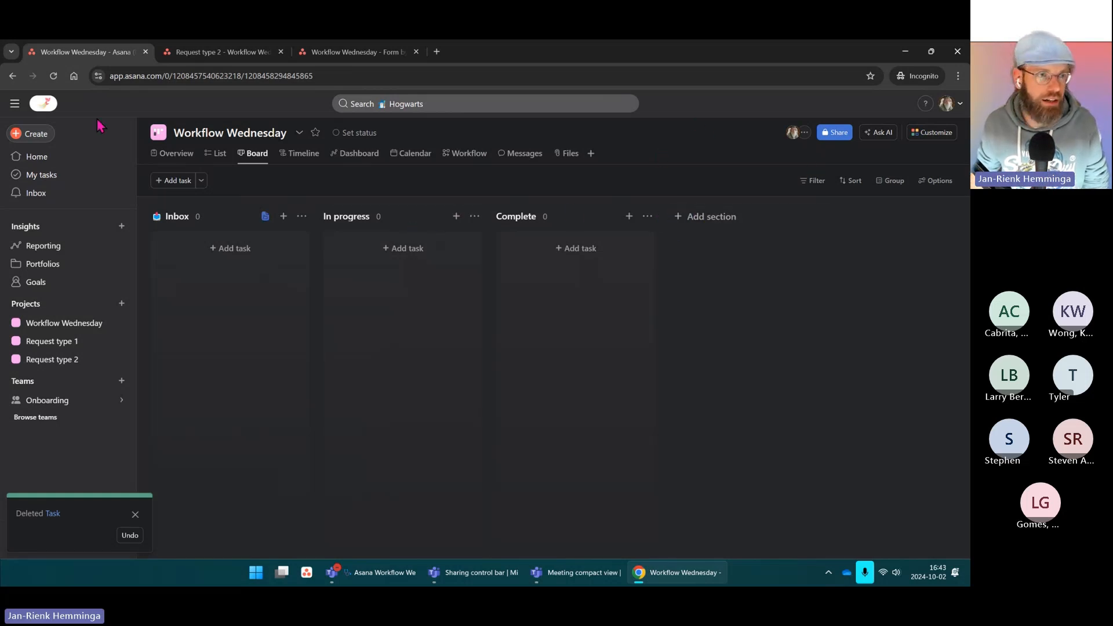
click(14, 104)
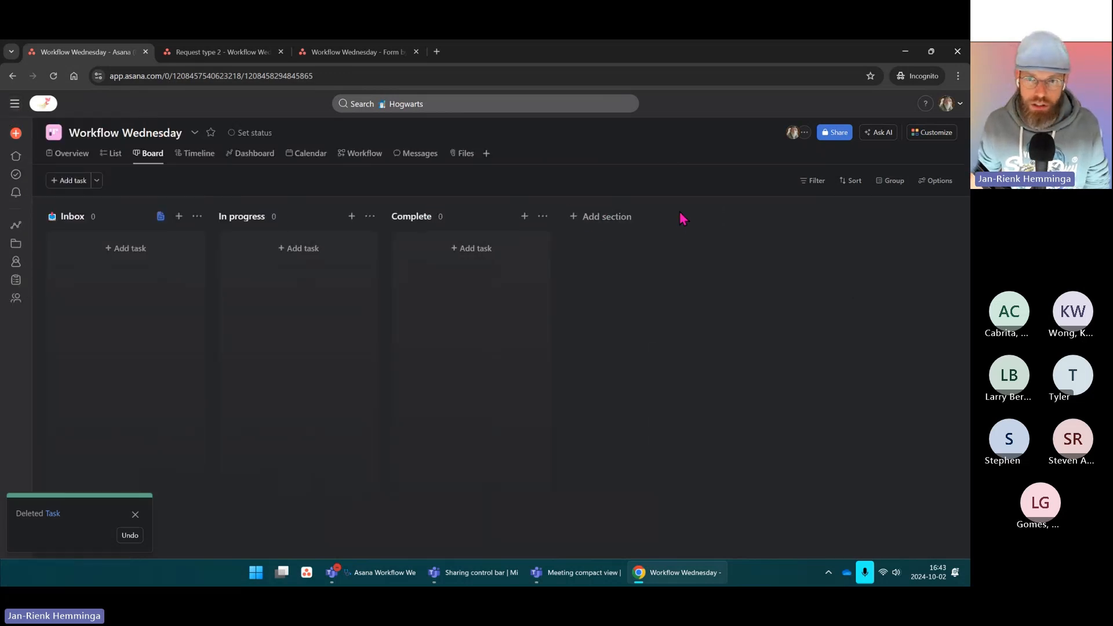
Step: Add an 'Assigned' section and place it right after Inbox
click(603, 223)
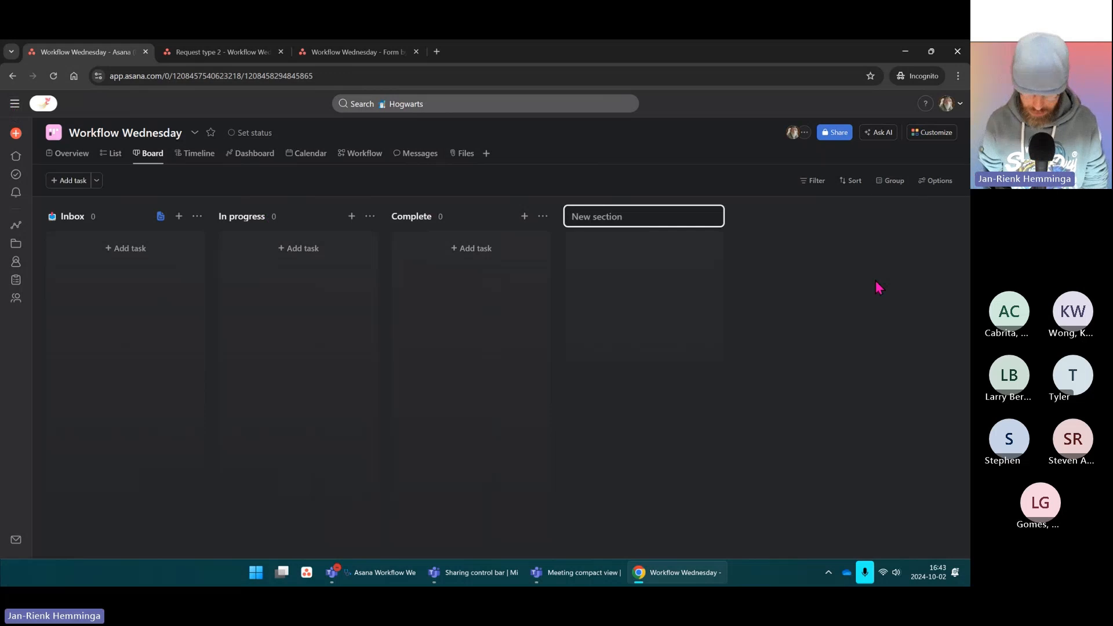
text(Assigned)
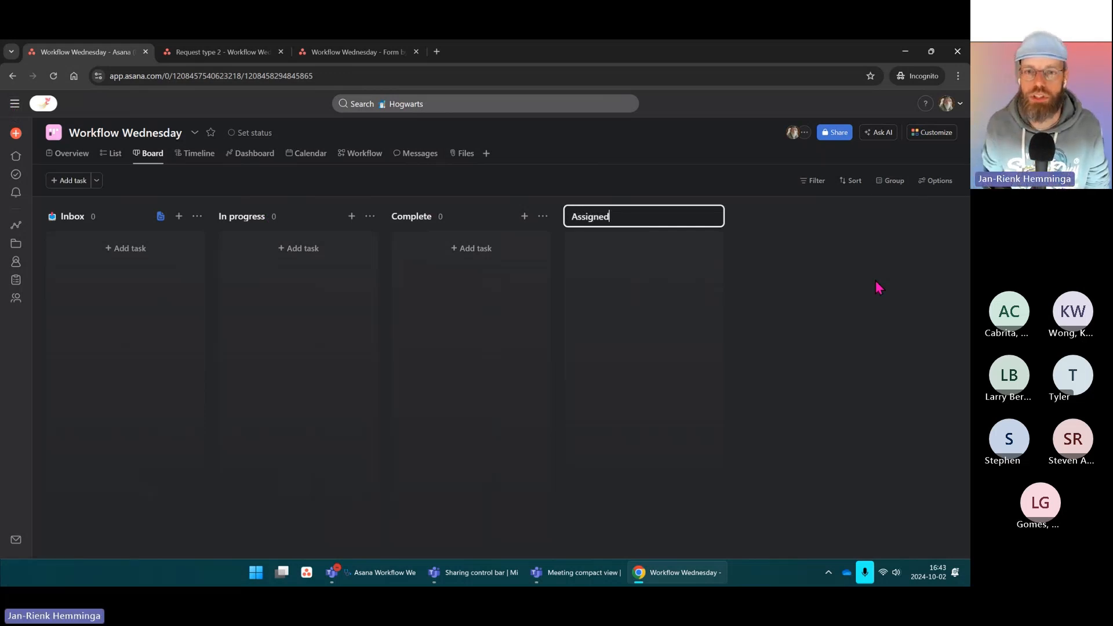
key(Return)
drag(585, 229, 236, 213)
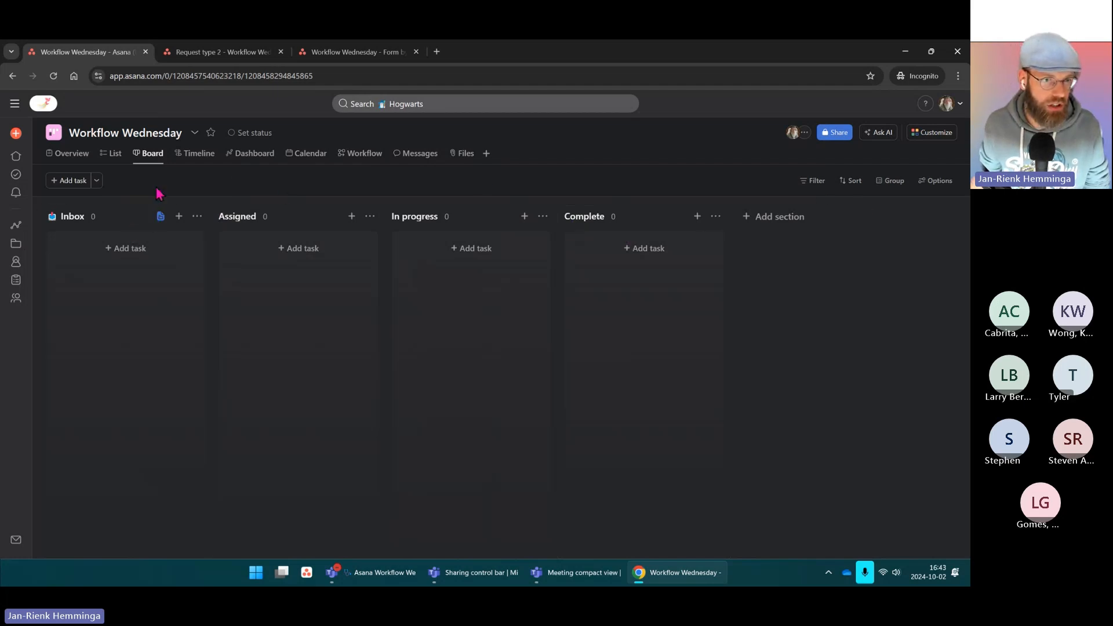
Step: Add a 'Waiting' section and place it just before Complete
click(752, 223)
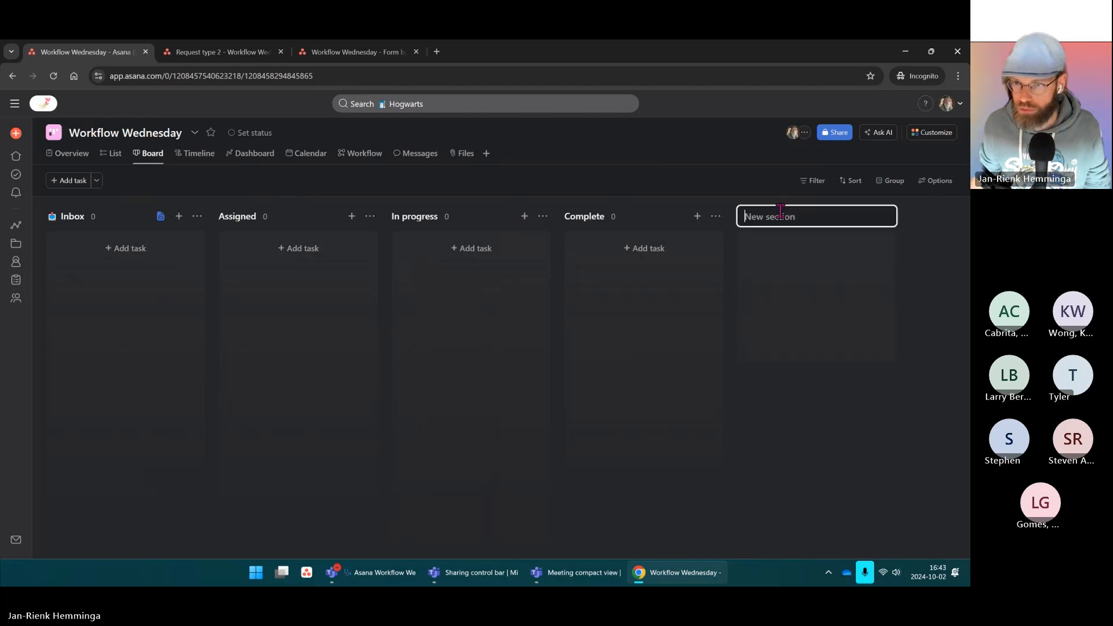
text(Waiting)
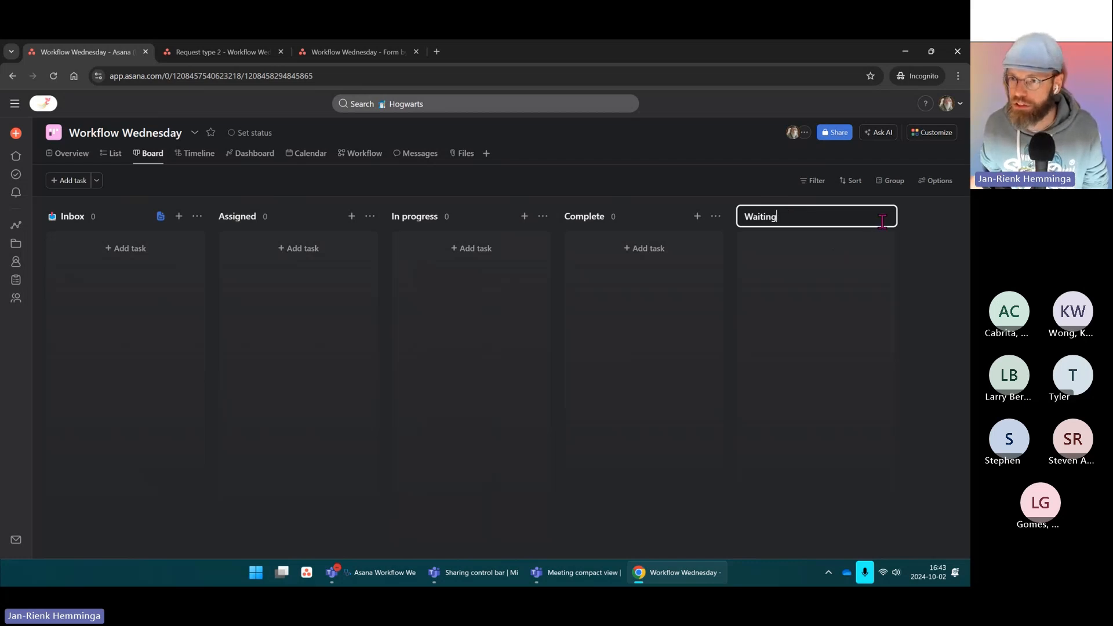
click(926, 245)
drag(648, 218, 495, 224)
drag(715, 555, 580, 558)
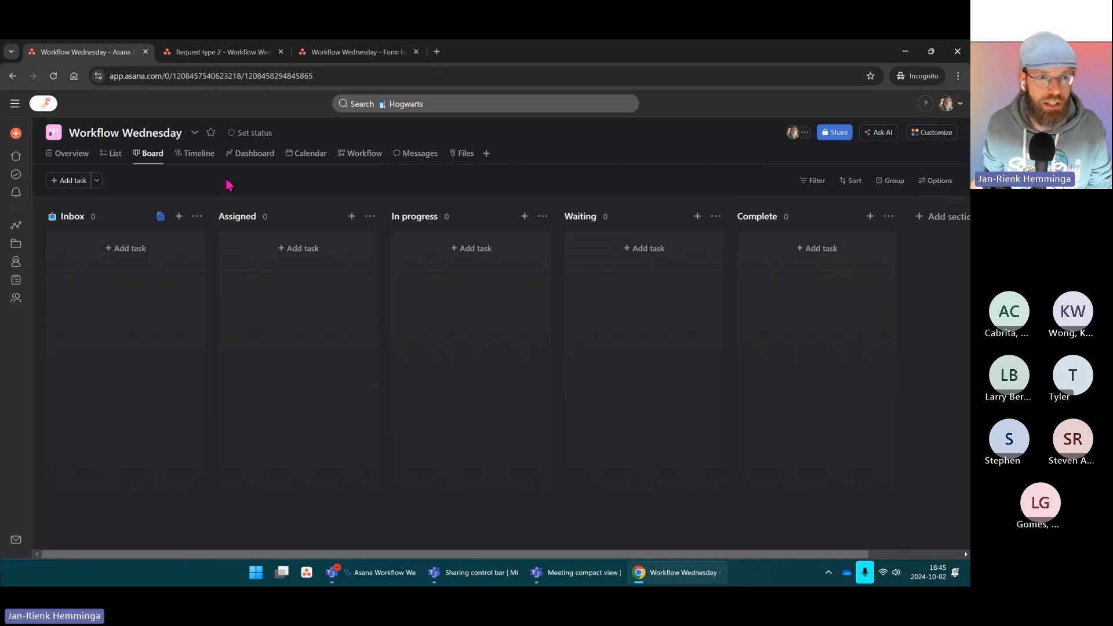
Step: Browse the board's filterable fields and the project's automation rules
click(814, 181)
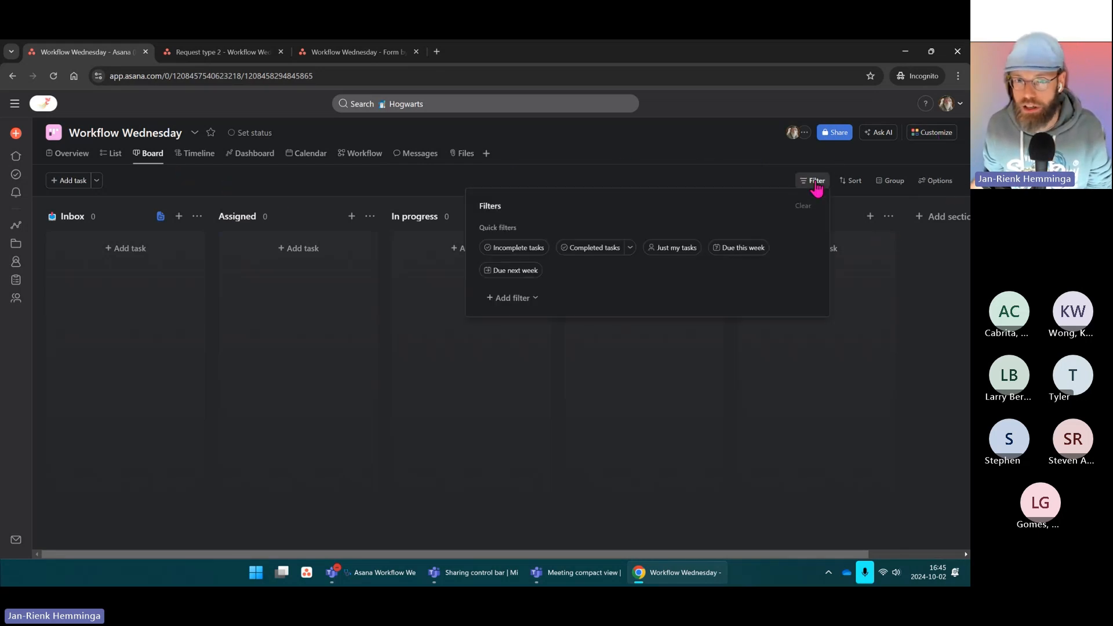
click(517, 299)
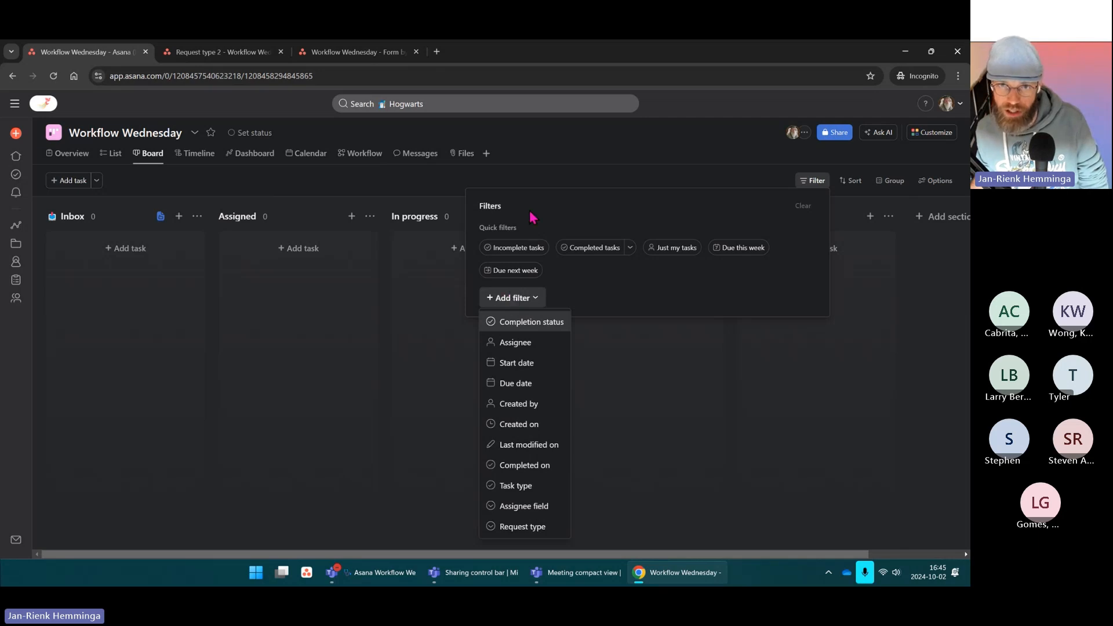
click(571, 171)
click(936, 135)
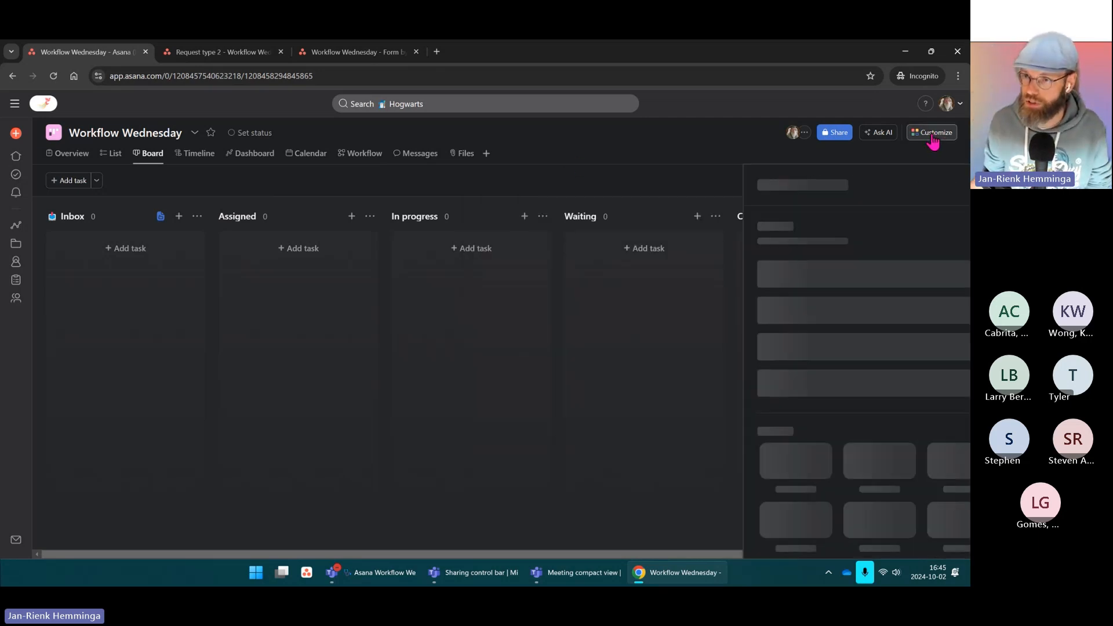
click(833, 336)
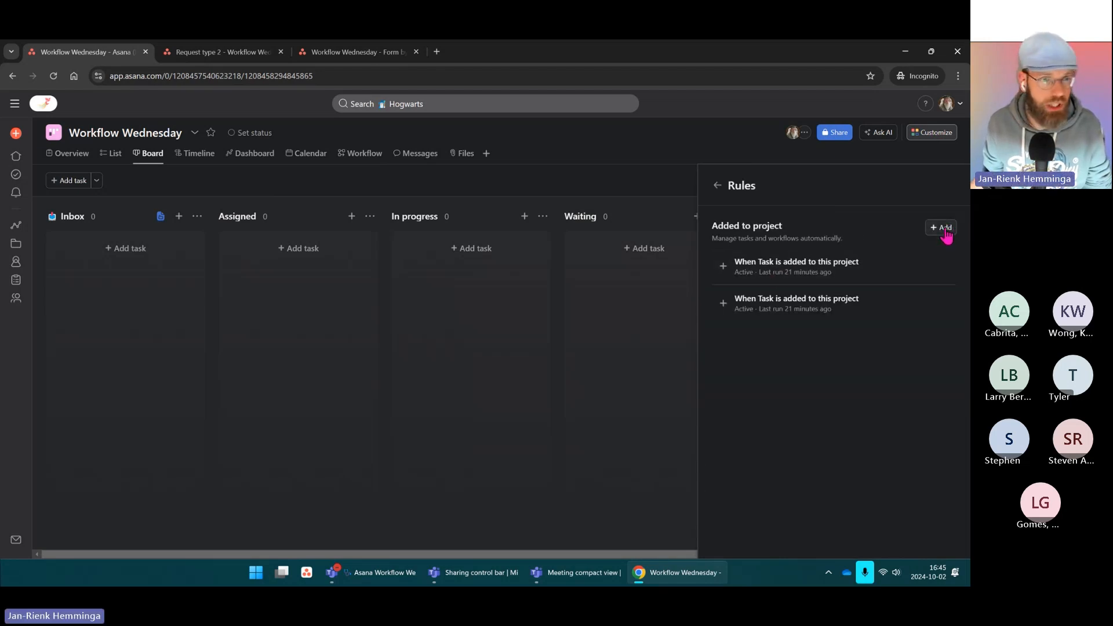
click(933, 135)
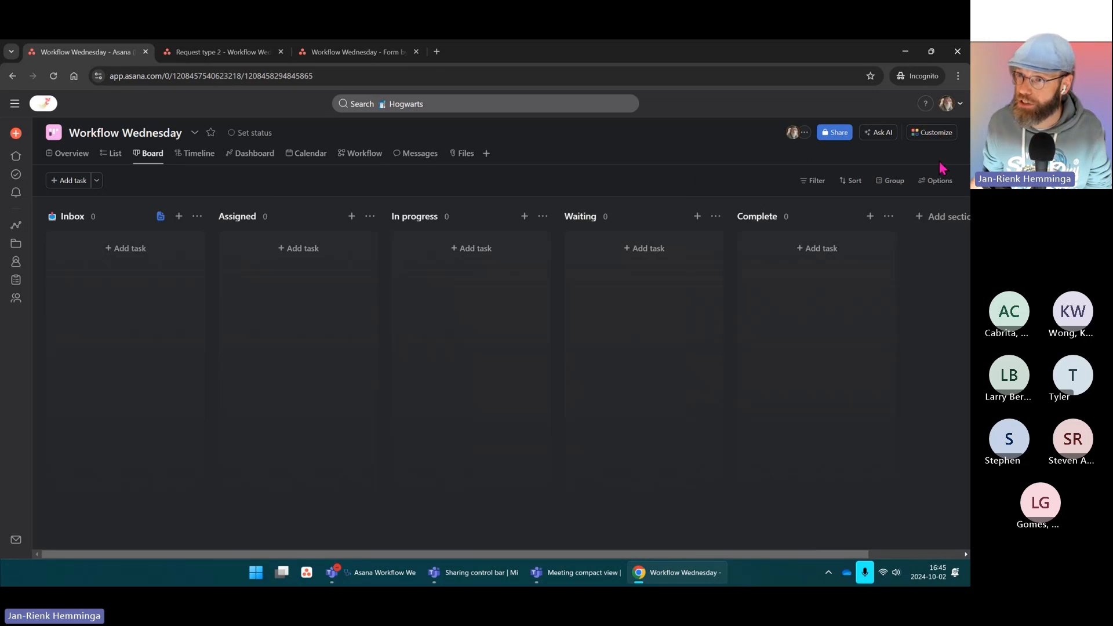
Step: Open the project's Fields list and choose to create a new custom field
click(928, 137)
click(794, 276)
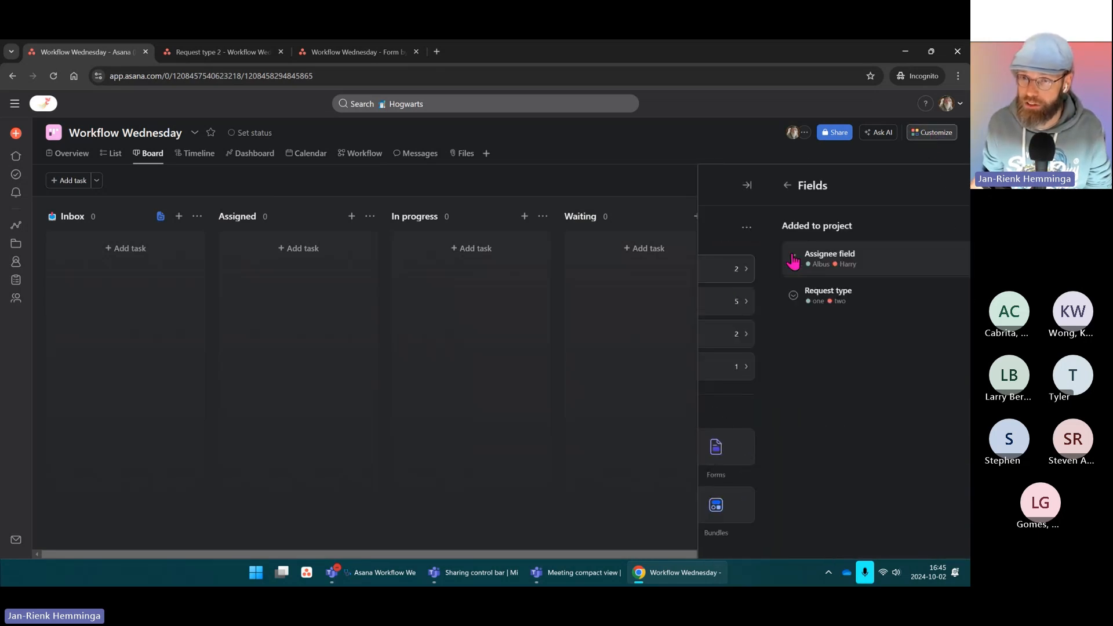
click(919, 228)
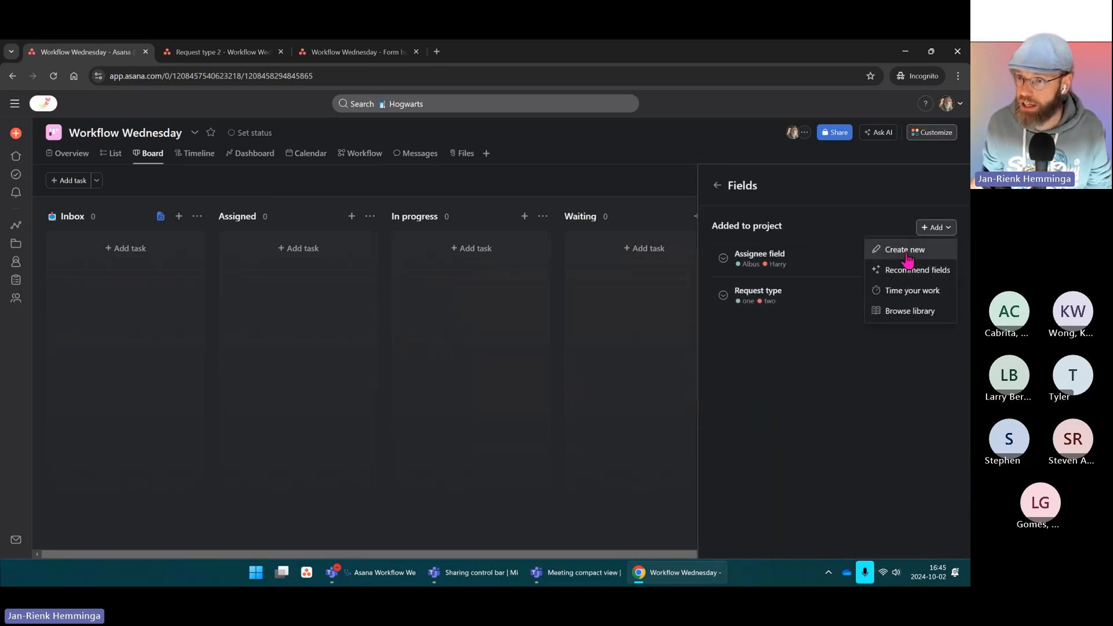
click(902, 251)
Step: Title the field 'Section field' and make the first option Inbox with an inbox emoji
click(420, 267)
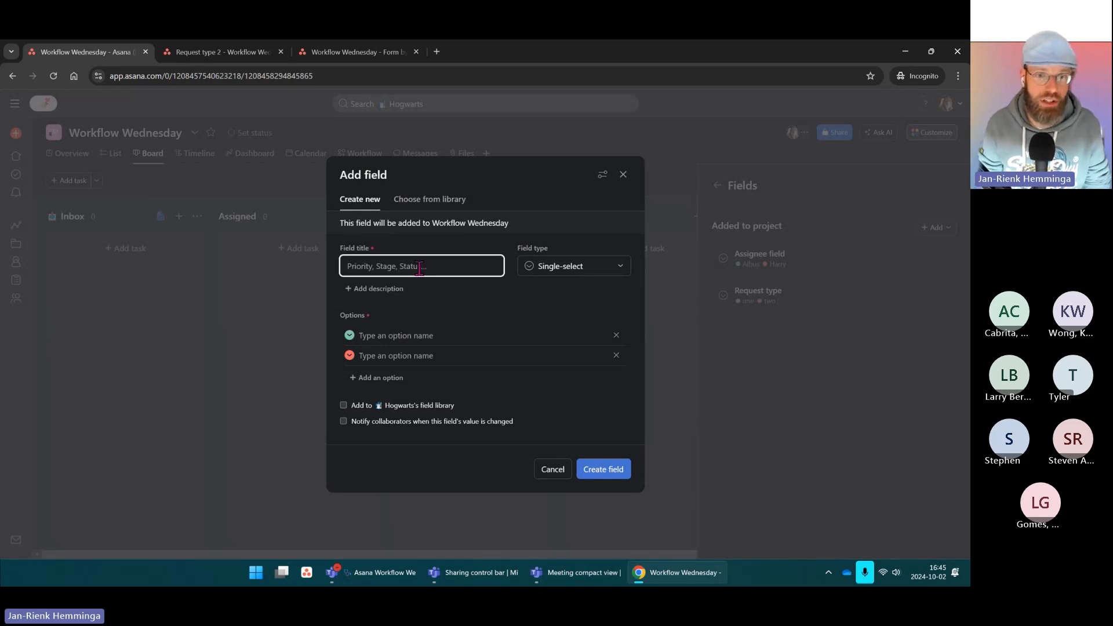
text(Section field)
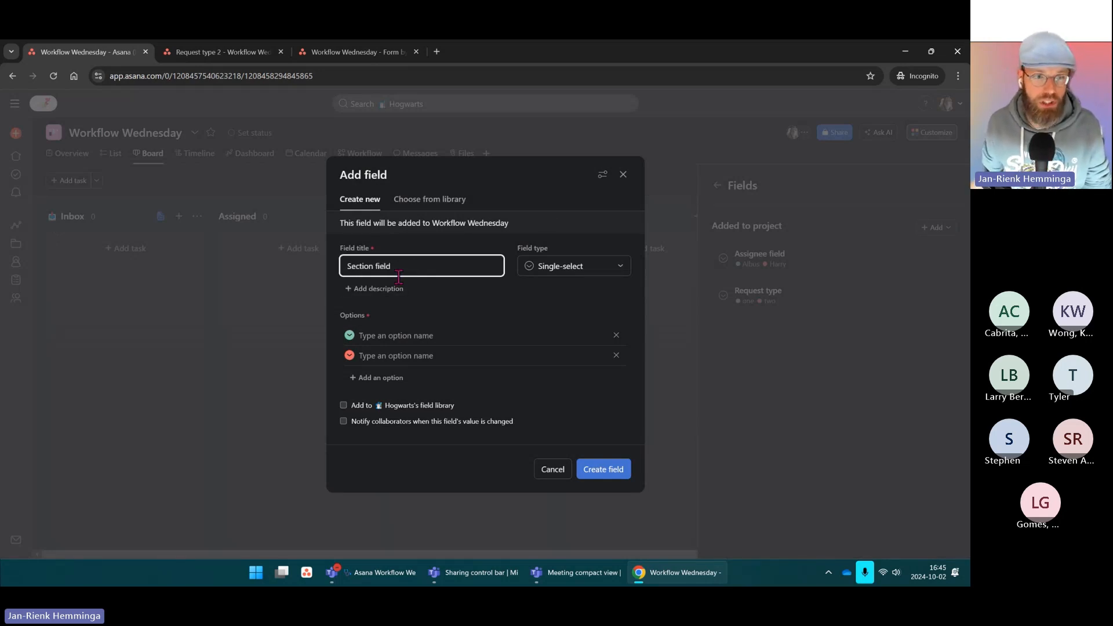
click(412, 334)
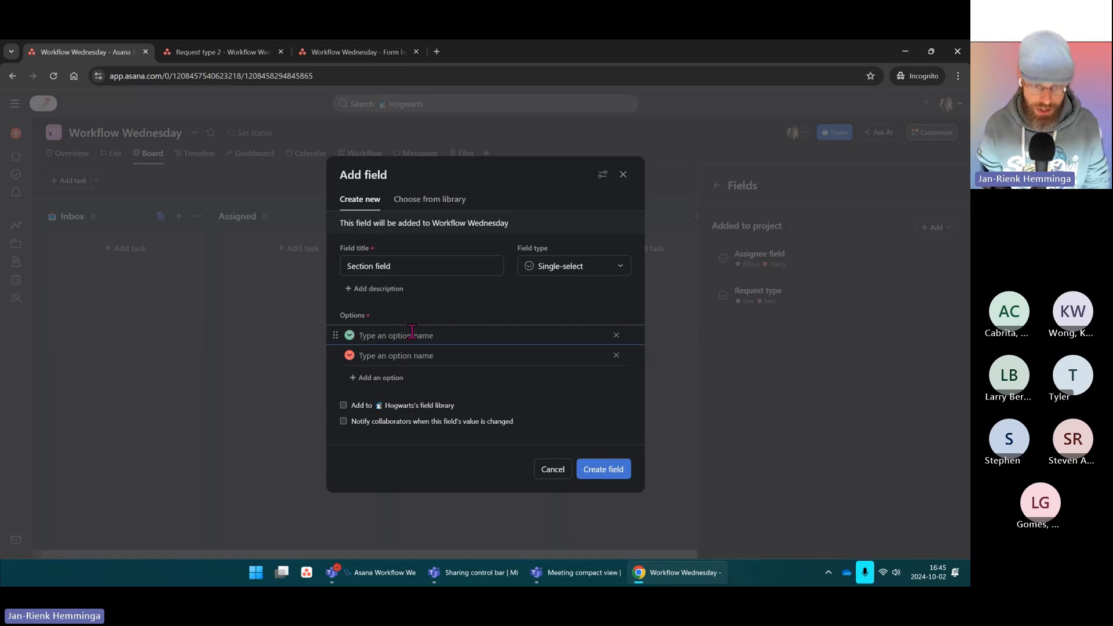
key(super+period)
text(inbo)
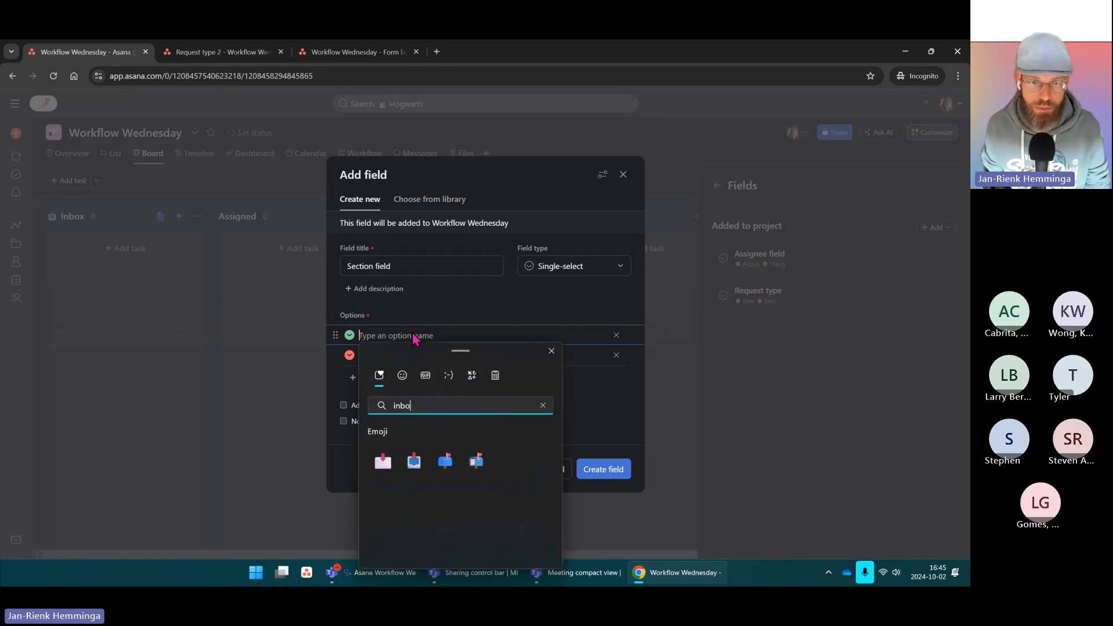
click(414, 462)
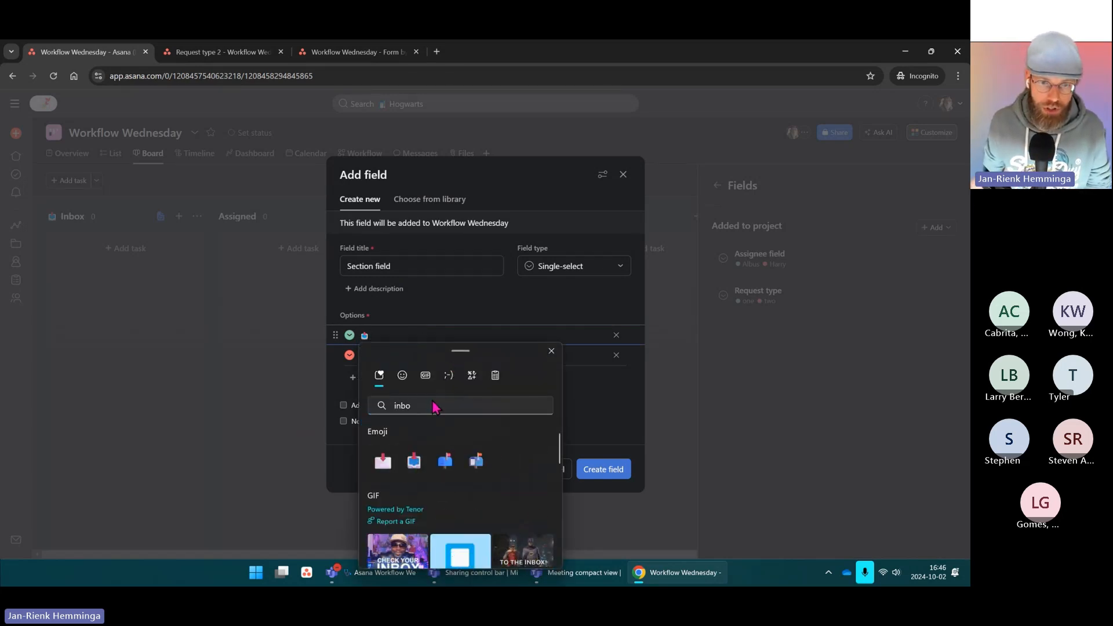
click(390, 328)
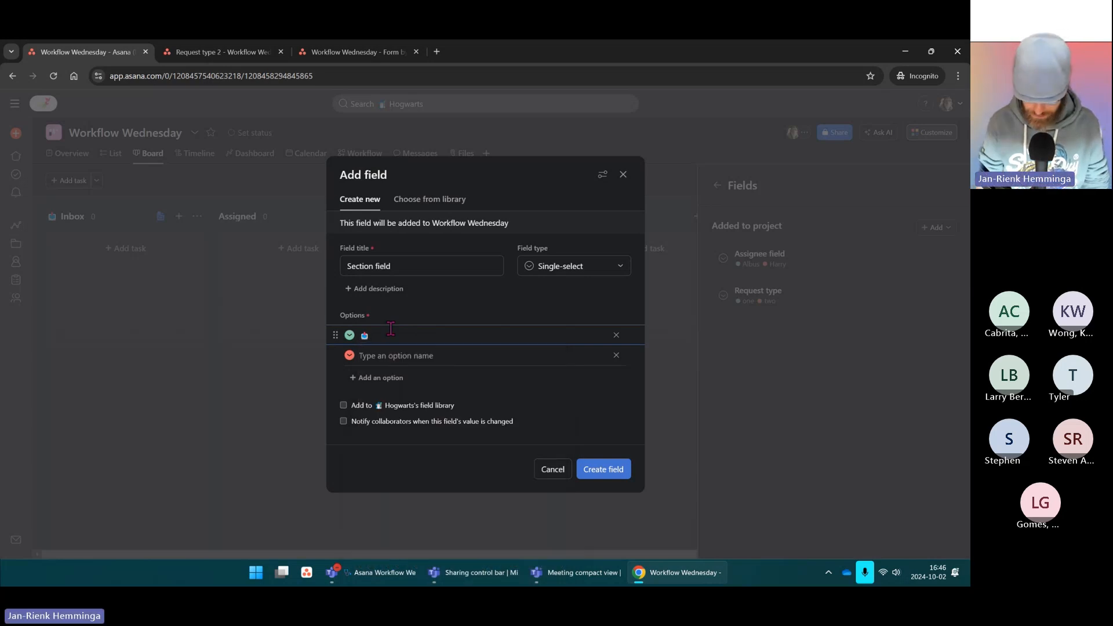
Step: Add options Assigned, In progress, Waiting and Complete, then create the field
key(Return)
text(Assig)
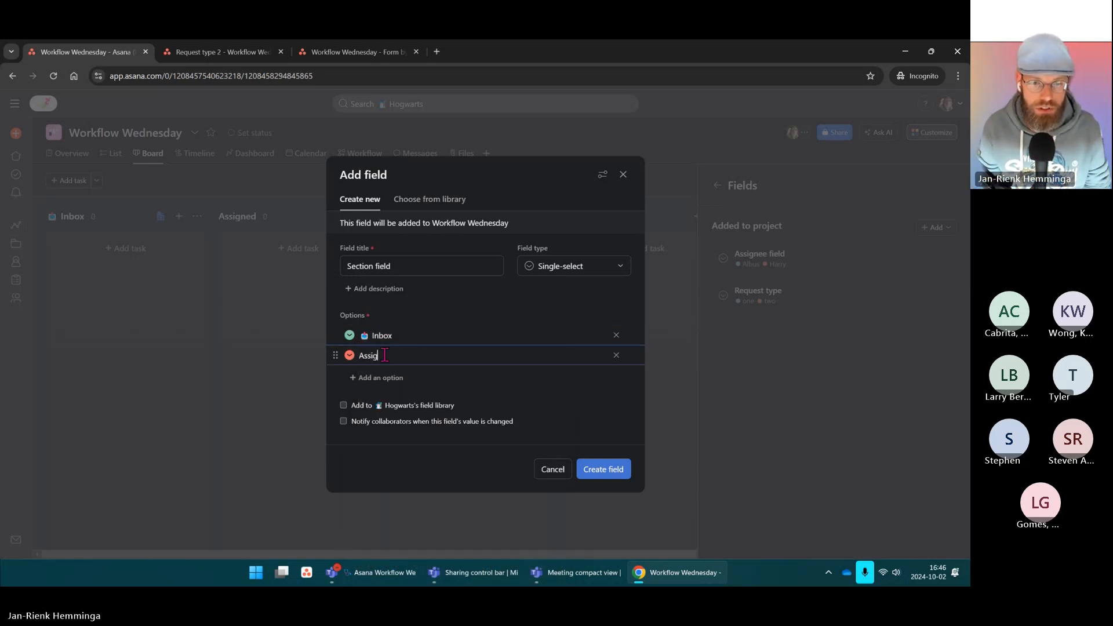
text(ned)
key(Return)
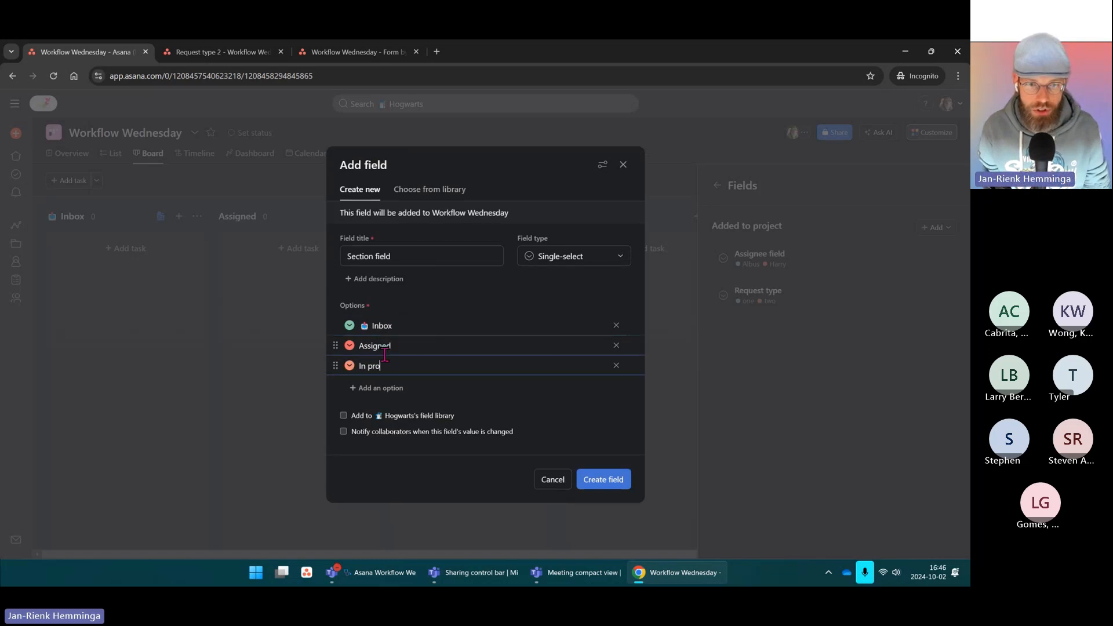
key(Return)
text(Waiti)
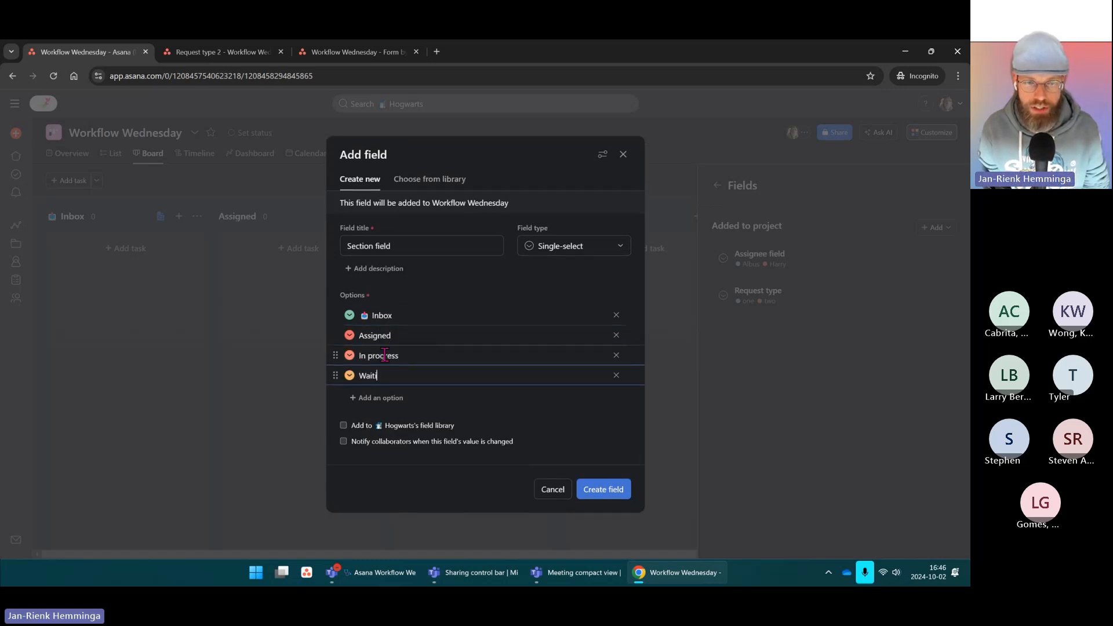
text(ng)
key(Return)
text(Complete)
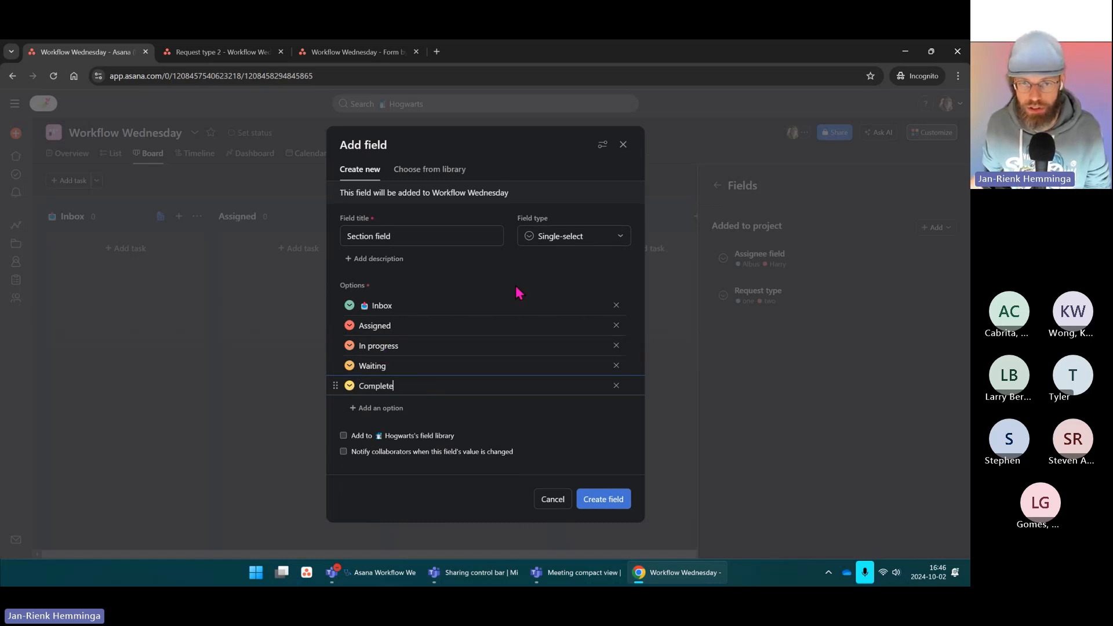
click(603, 499)
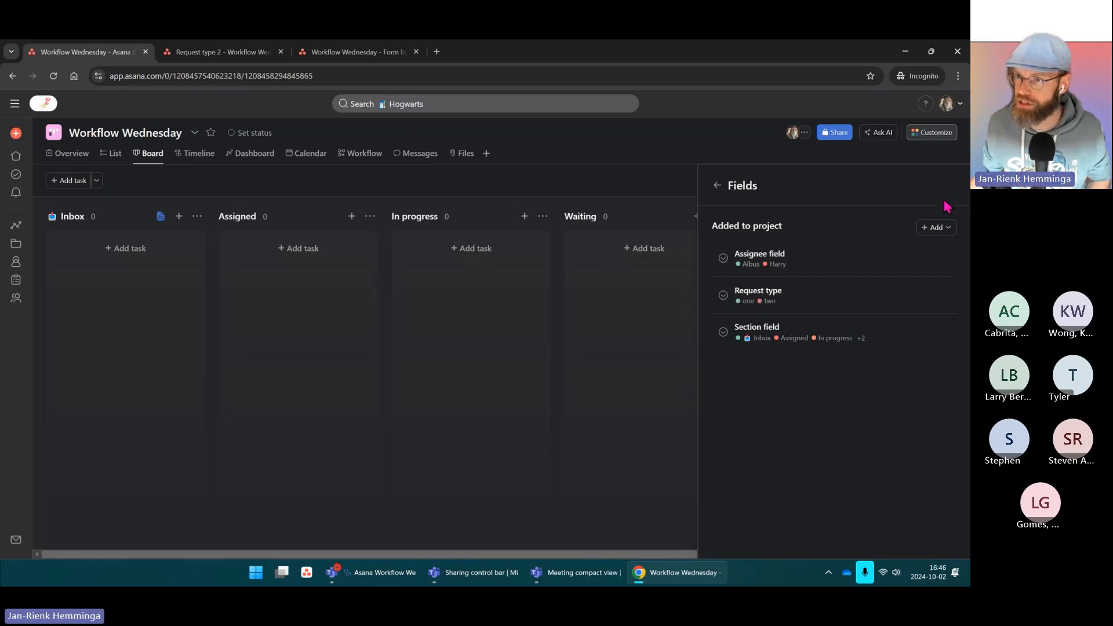
Step: Close the Fields panel and start a blank custom rule from Customize > Rules
click(650, 181)
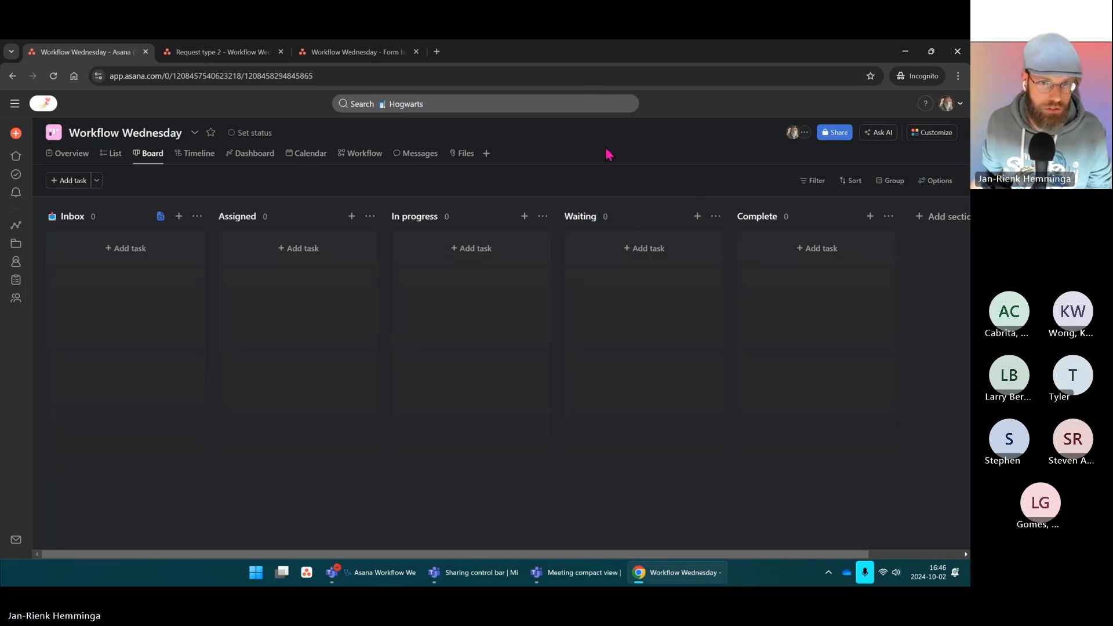
click(932, 133)
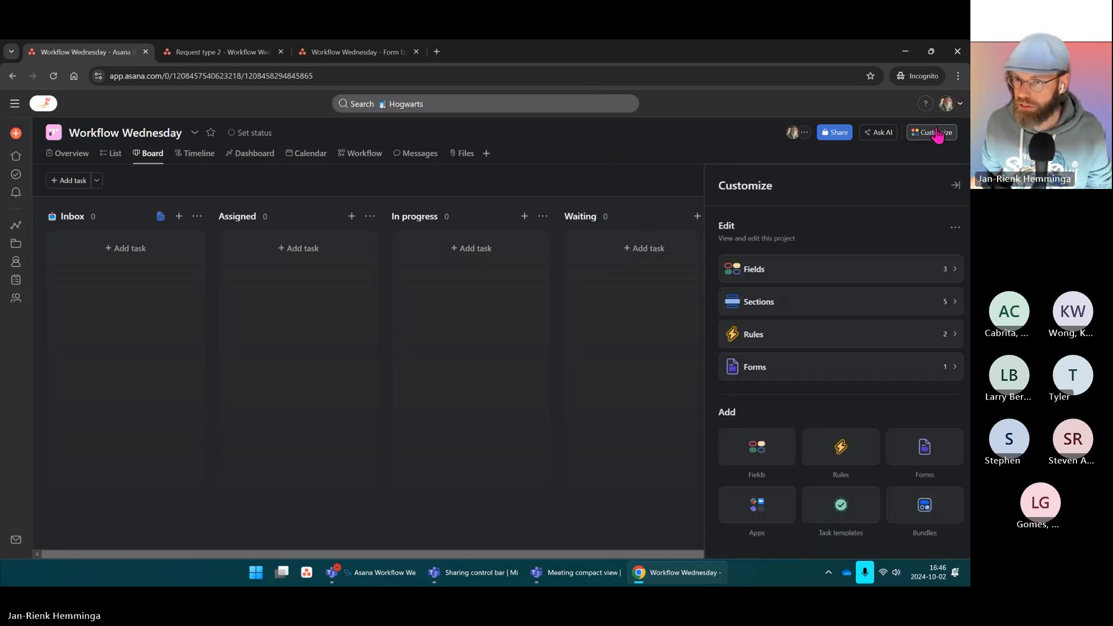
click(844, 461)
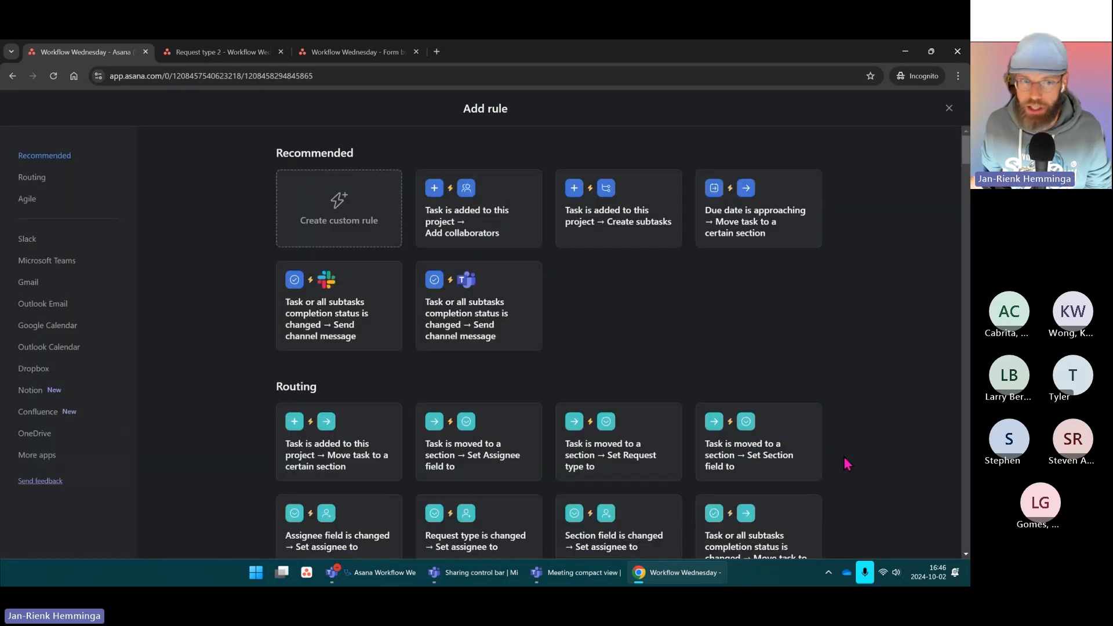
click(353, 190)
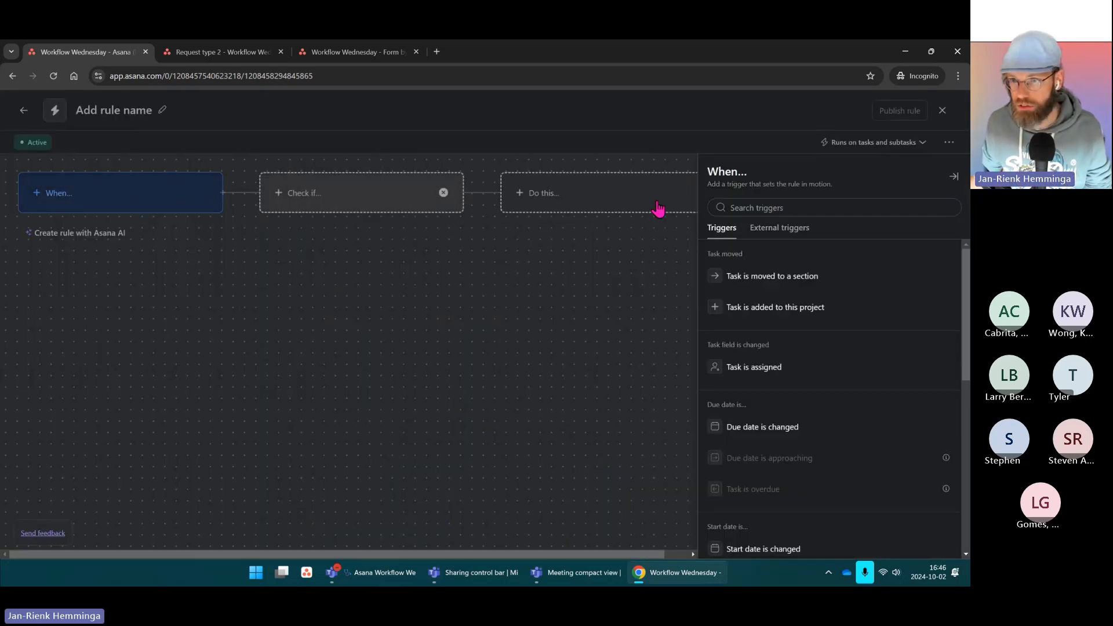
Step: Add a rule condition checking that the task is in the Inbox section
click(806, 314)
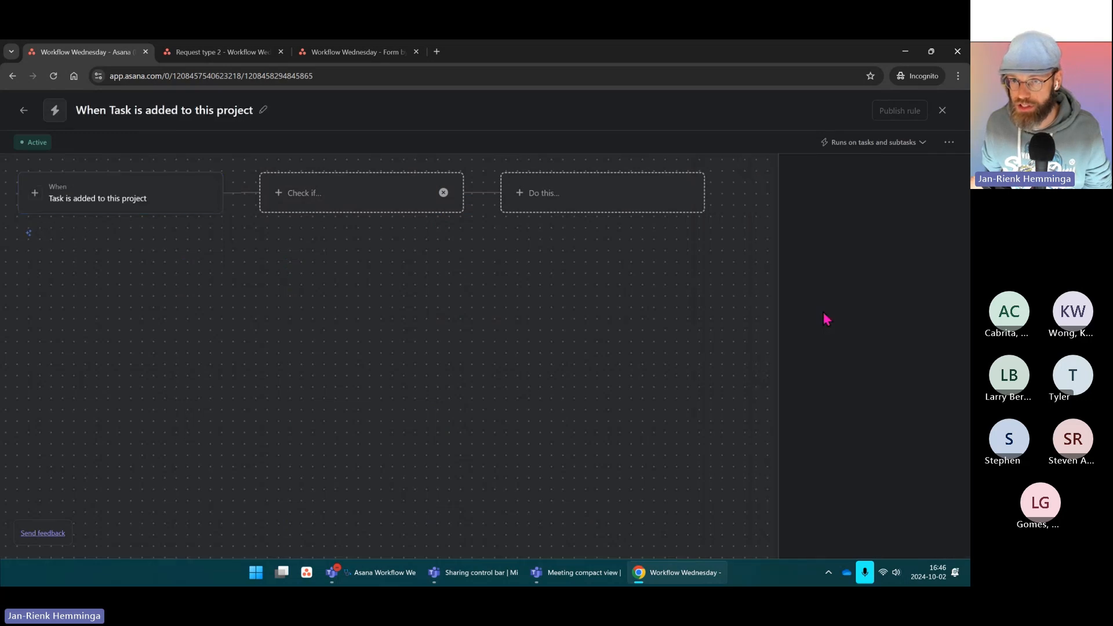
click(367, 193)
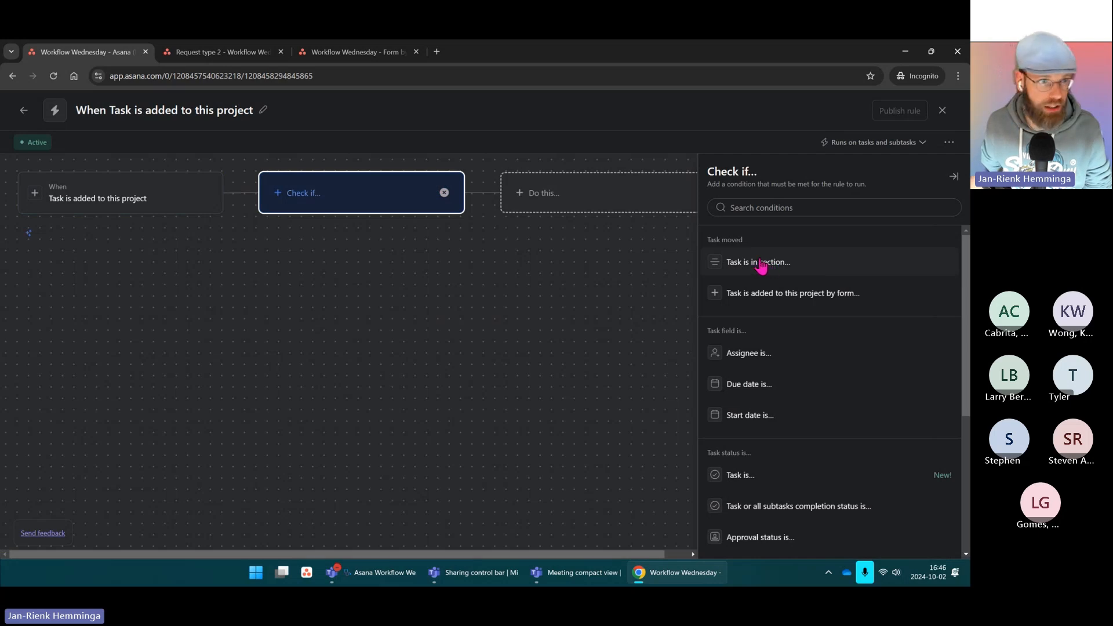
click(211, 192)
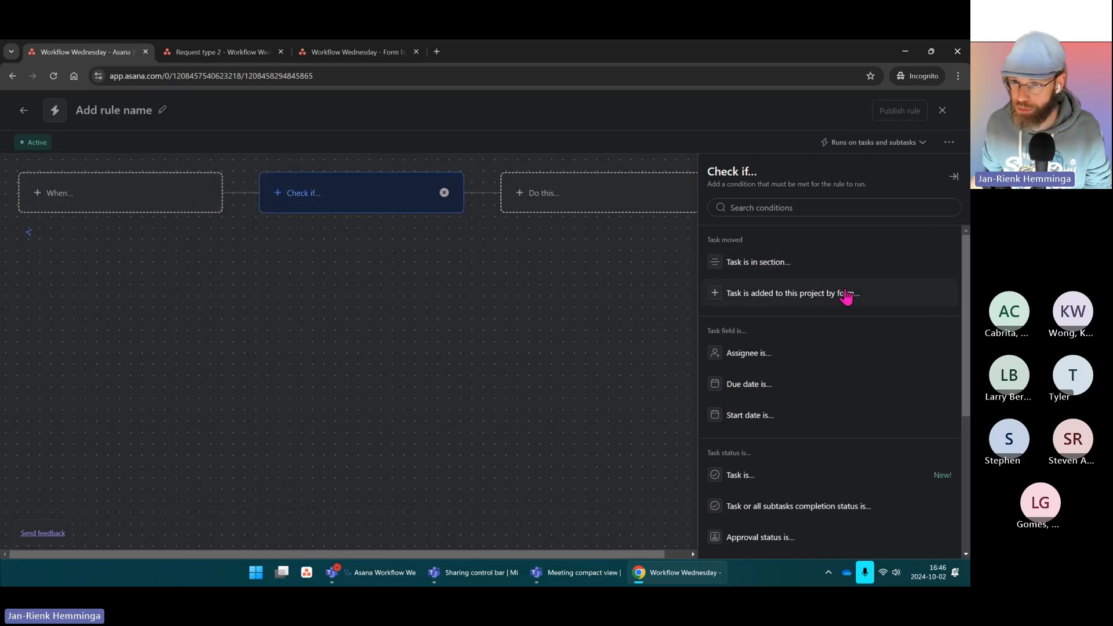
click(775, 268)
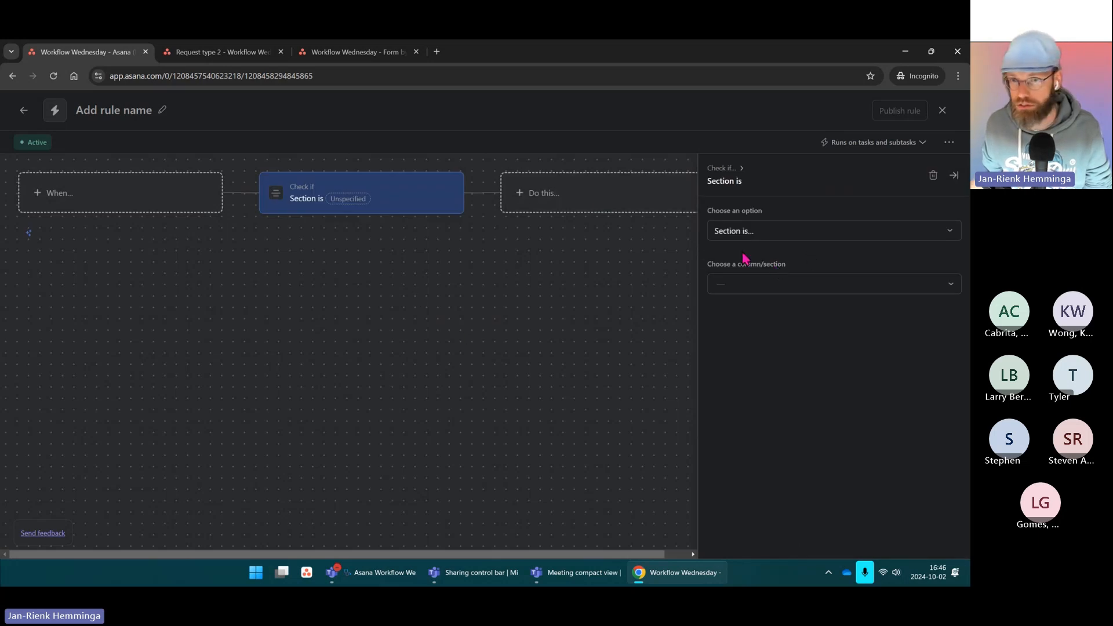
click(753, 285)
click(747, 308)
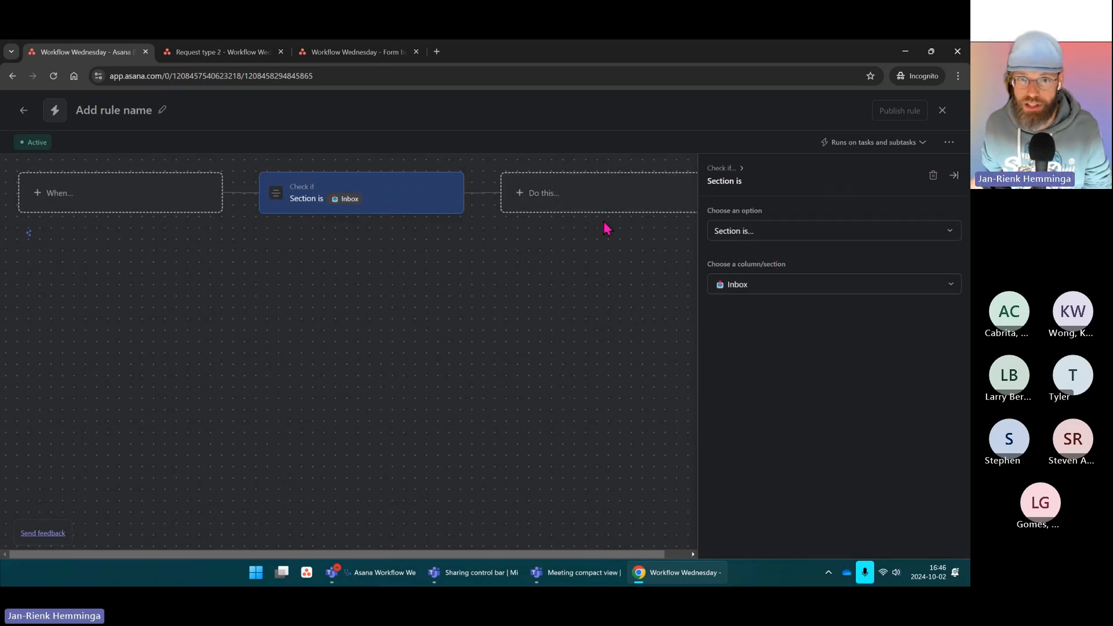
Step: Set the action to change Section field to Inbox and the trigger to 'Task is moved to a section'
click(579, 197)
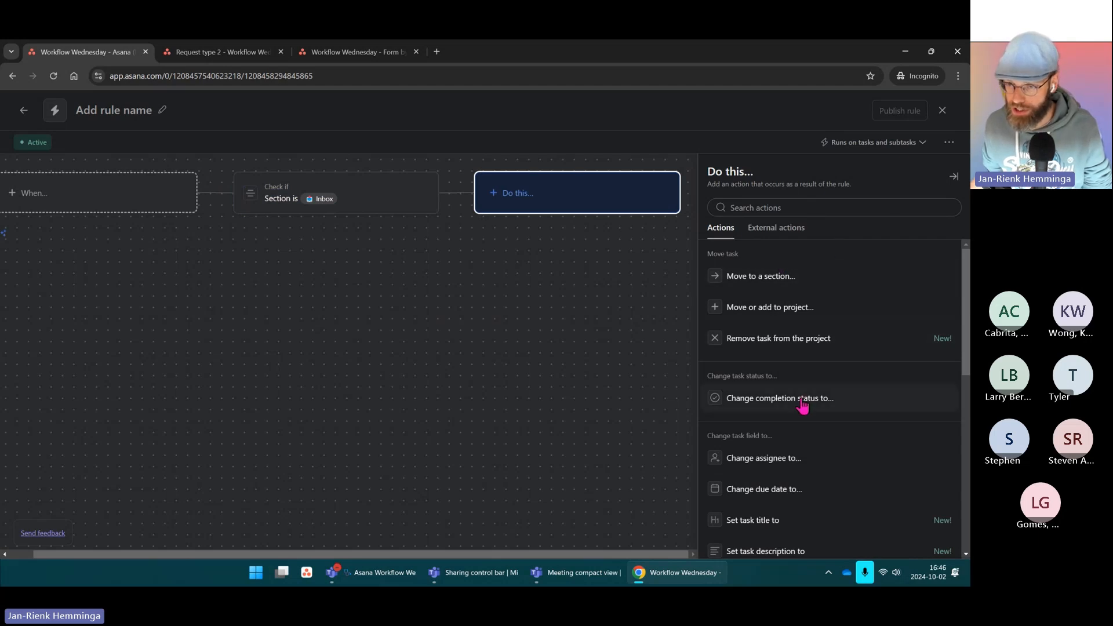
scroll(806, 409, down, 3)
scroll(811, 400, down, 1)
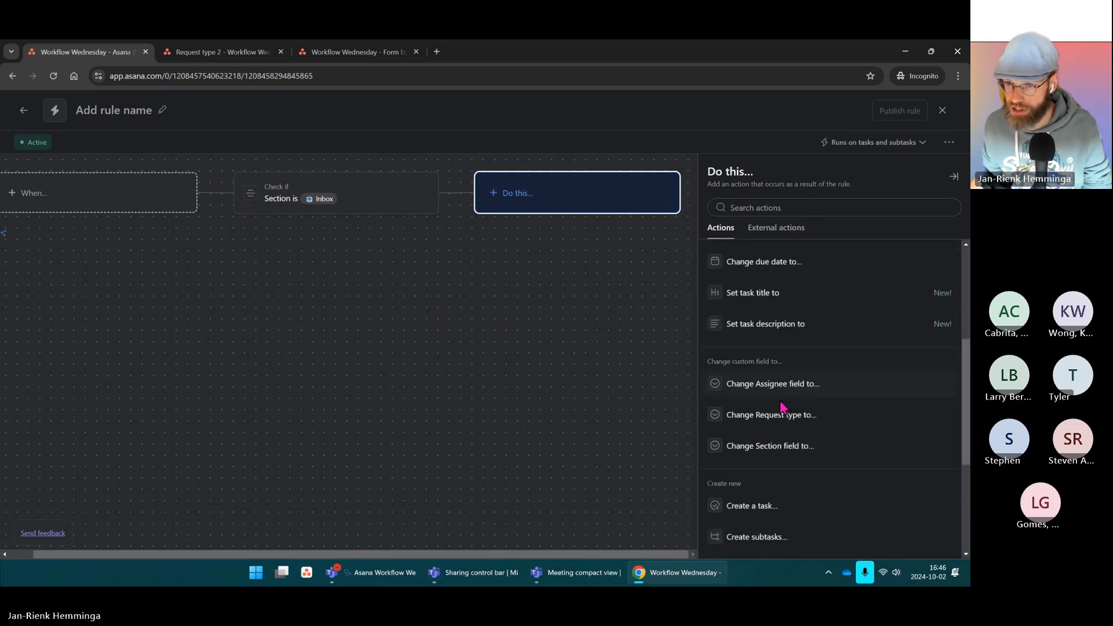
click(786, 446)
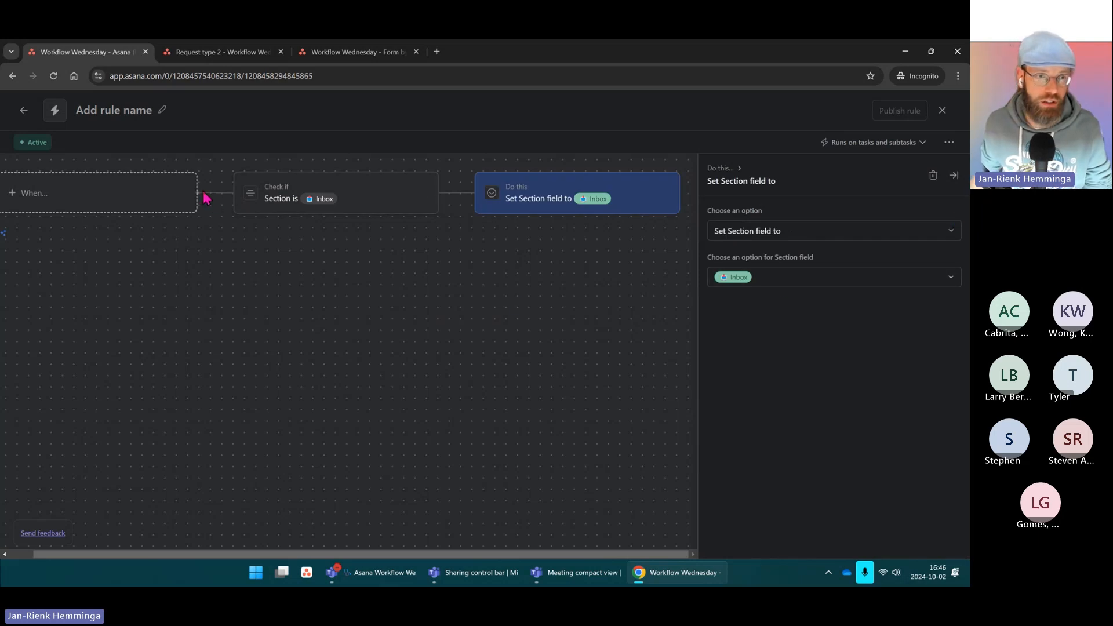
click(164, 206)
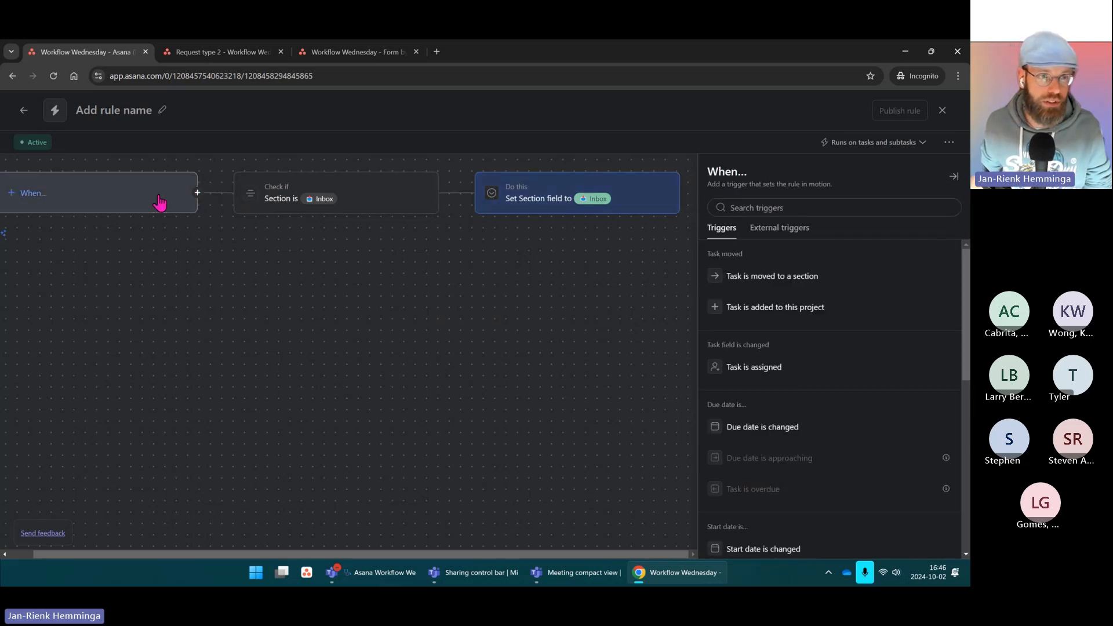
click(779, 279)
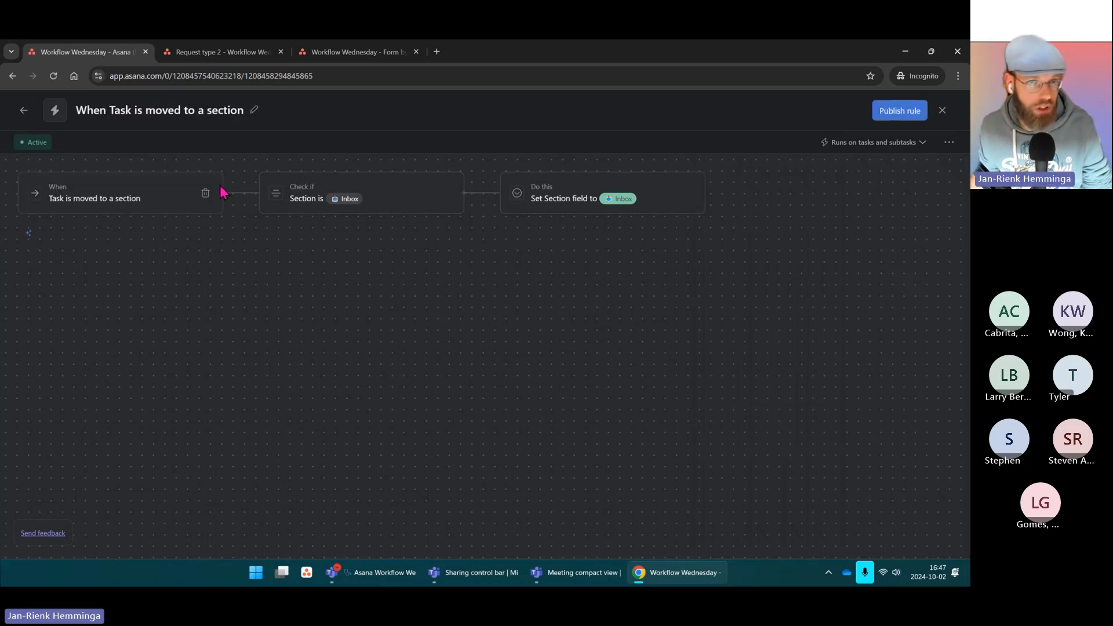
Step: Add an Otherwise if branch that checks whether the task is in the Assigned section
click(223, 193)
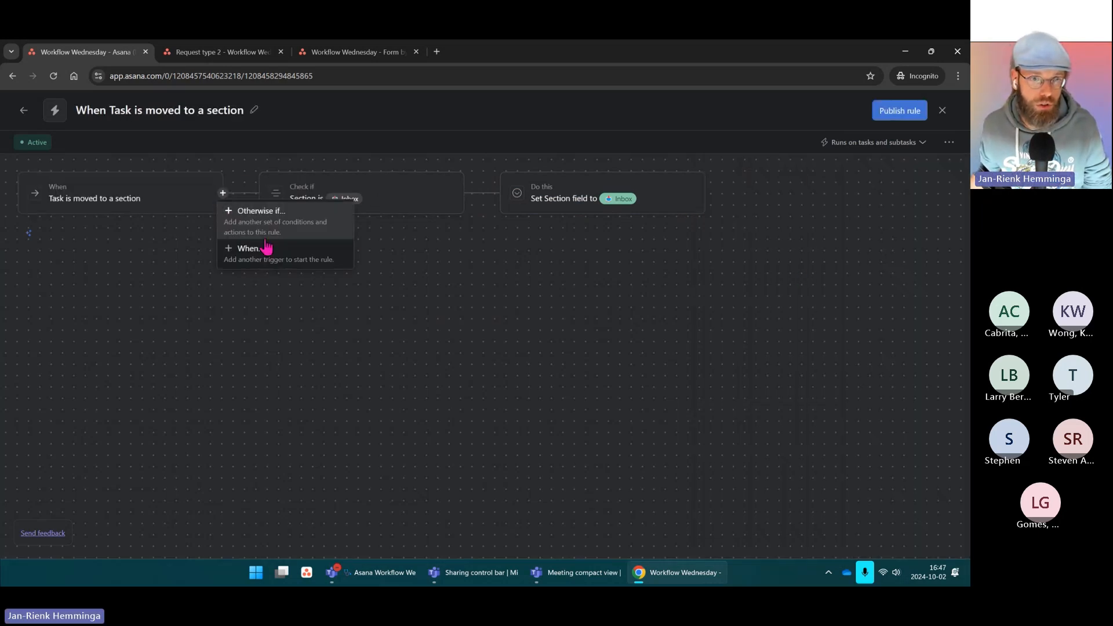
click(273, 225)
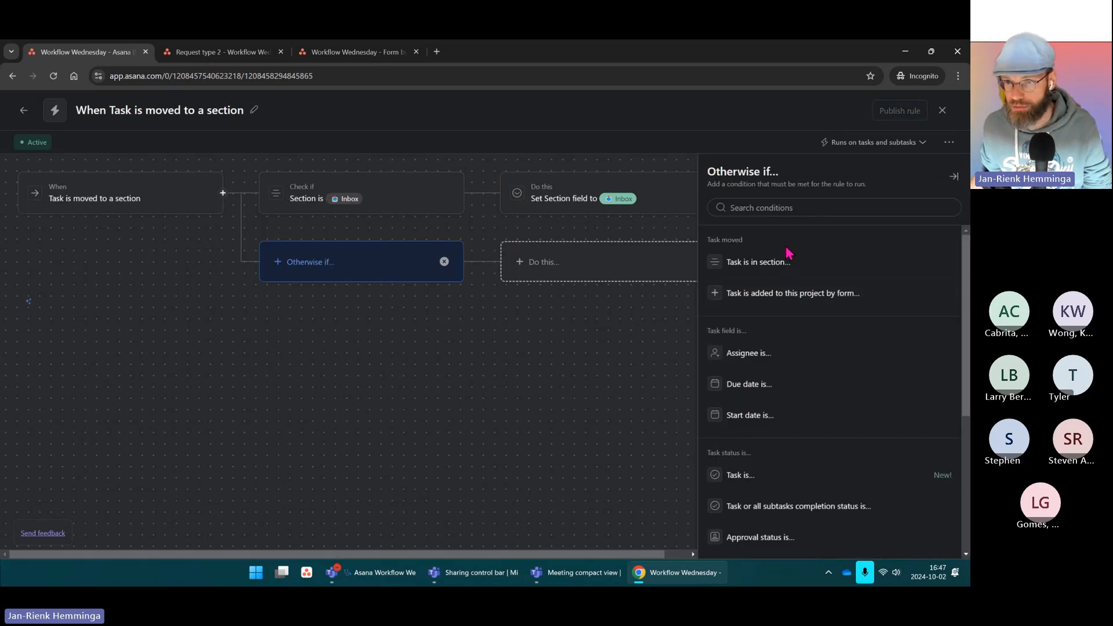
click(747, 262)
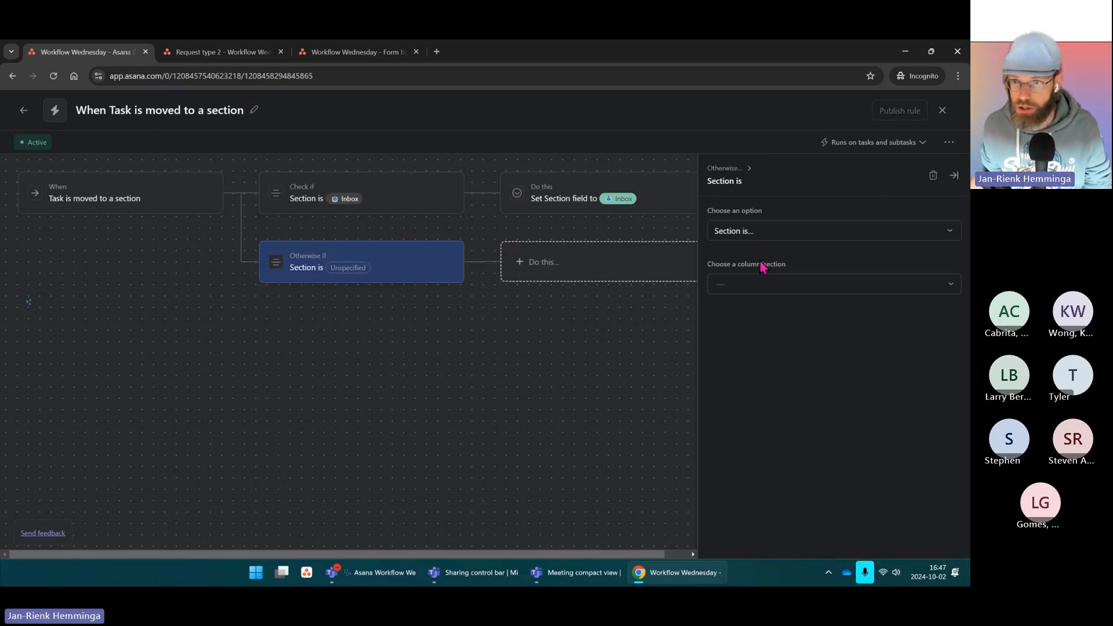
click(732, 285)
click(765, 326)
Step: Make the branch change Section field to Assigned, then publish the rule
click(591, 265)
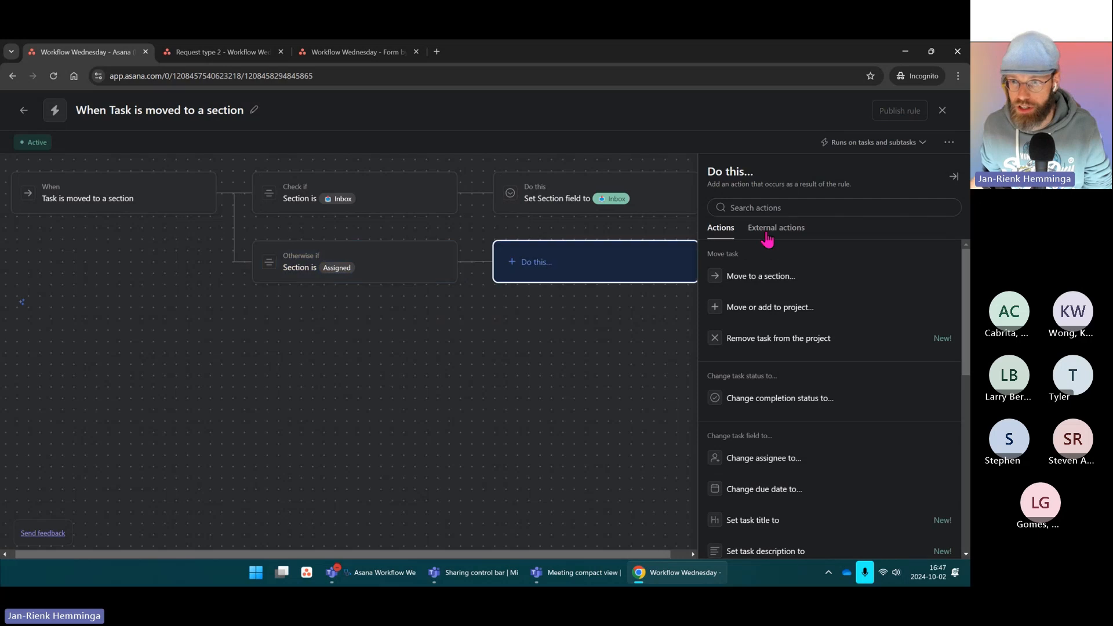
scroll(792, 371, down, 5)
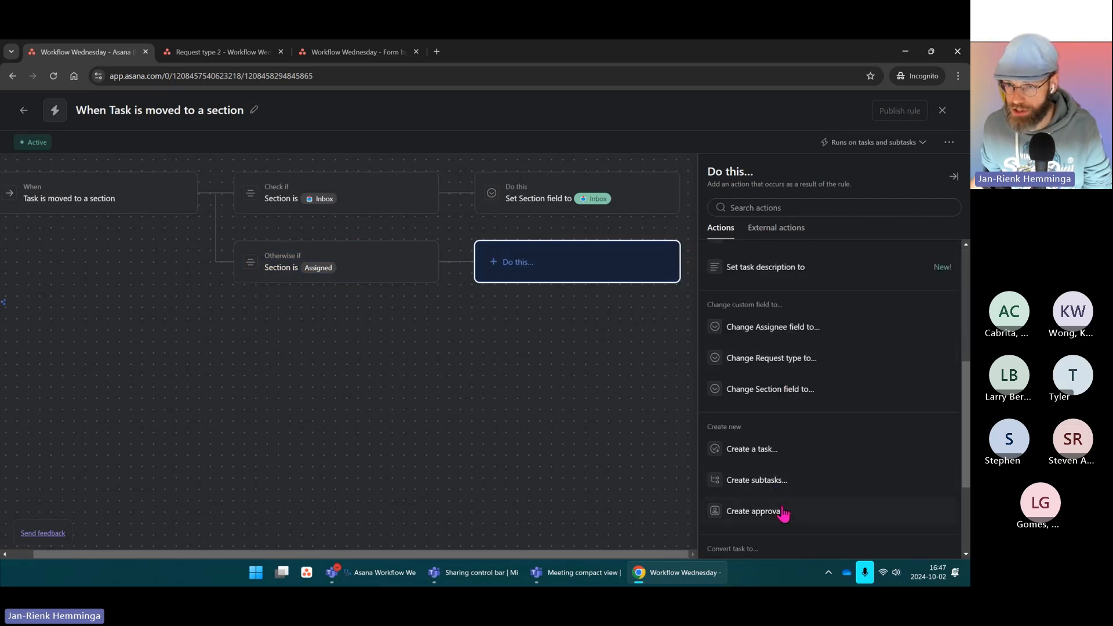
scroll(797, 419, down, 3)
scroll(800, 368, up, 3)
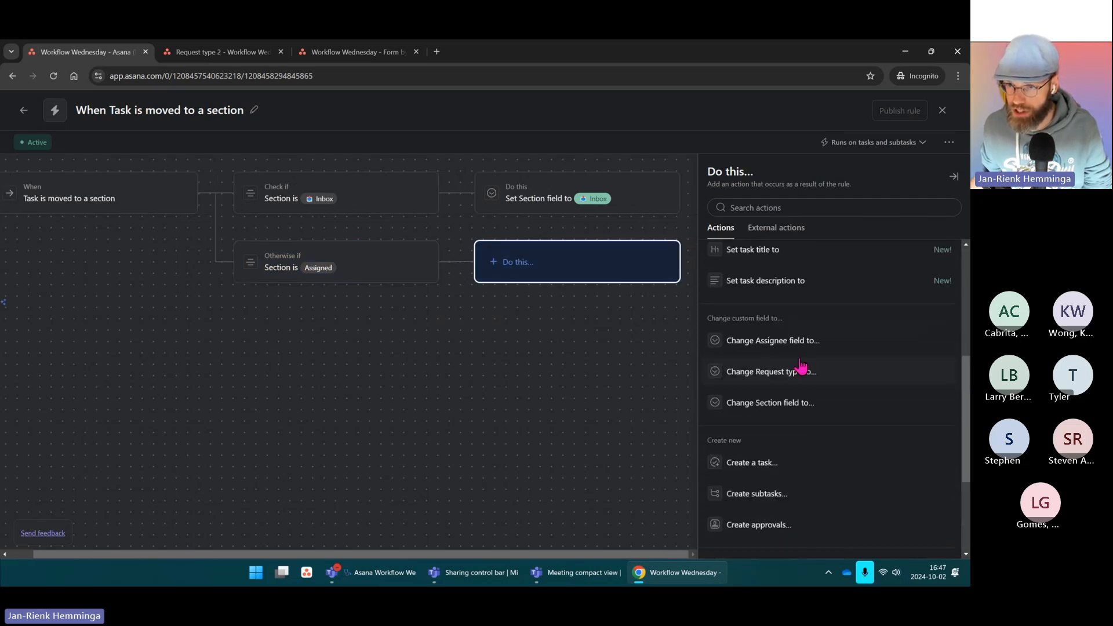
click(796, 406)
click(806, 282)
click(745, 321)
click(644, 329)
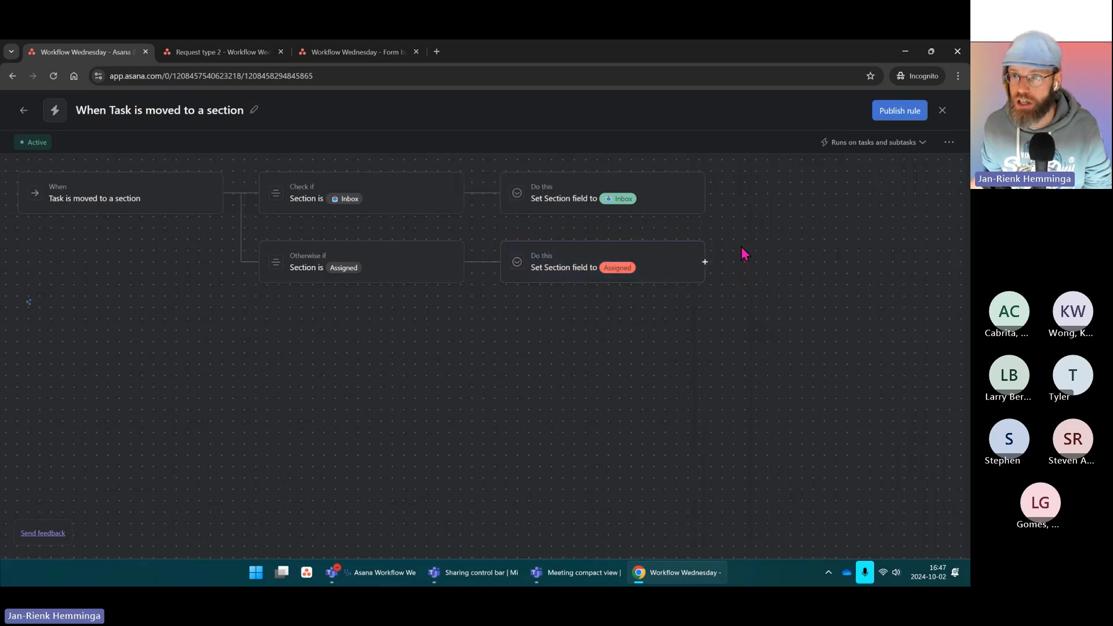
click(902, 115)
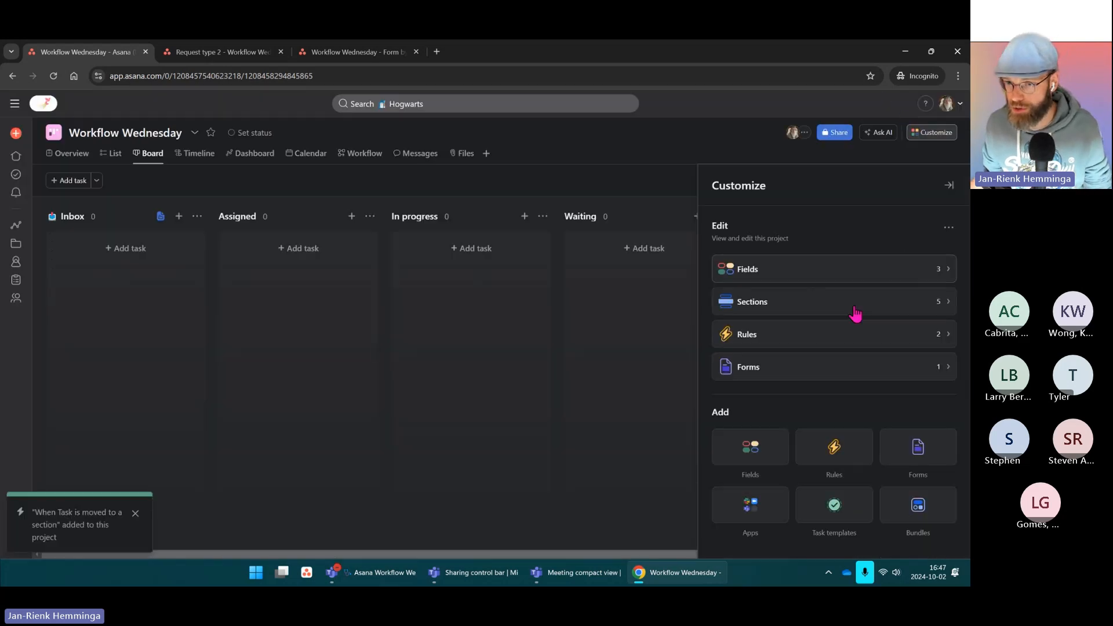
Step: Start a custom rule triggered when Section field changes, with condition Section field is Inbox
click(842, 339)
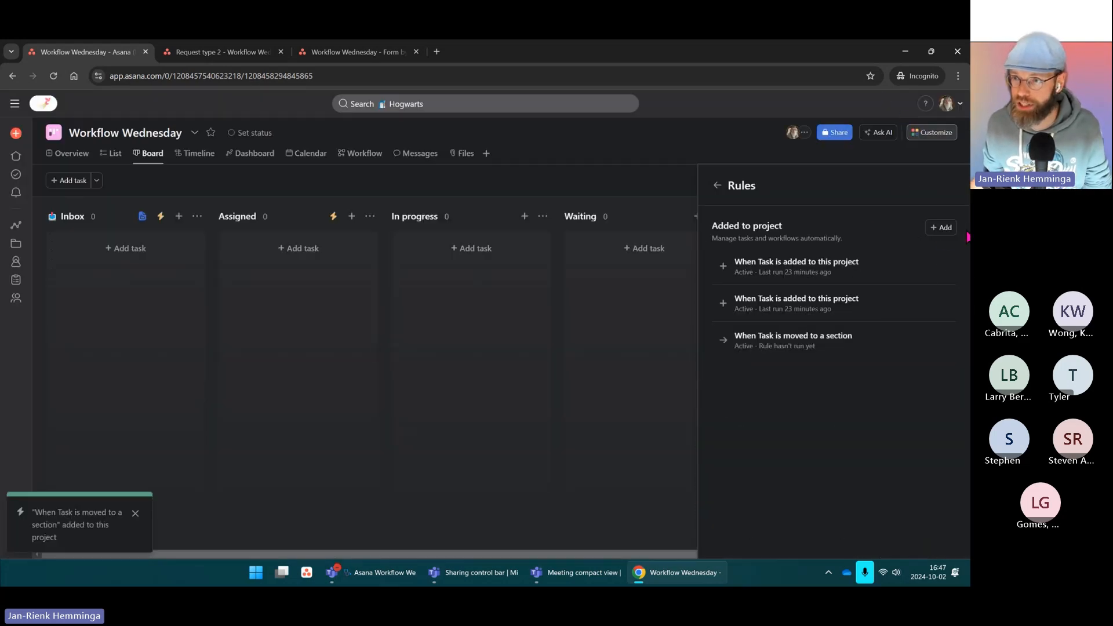
click(942, 227)
click(339, 209)
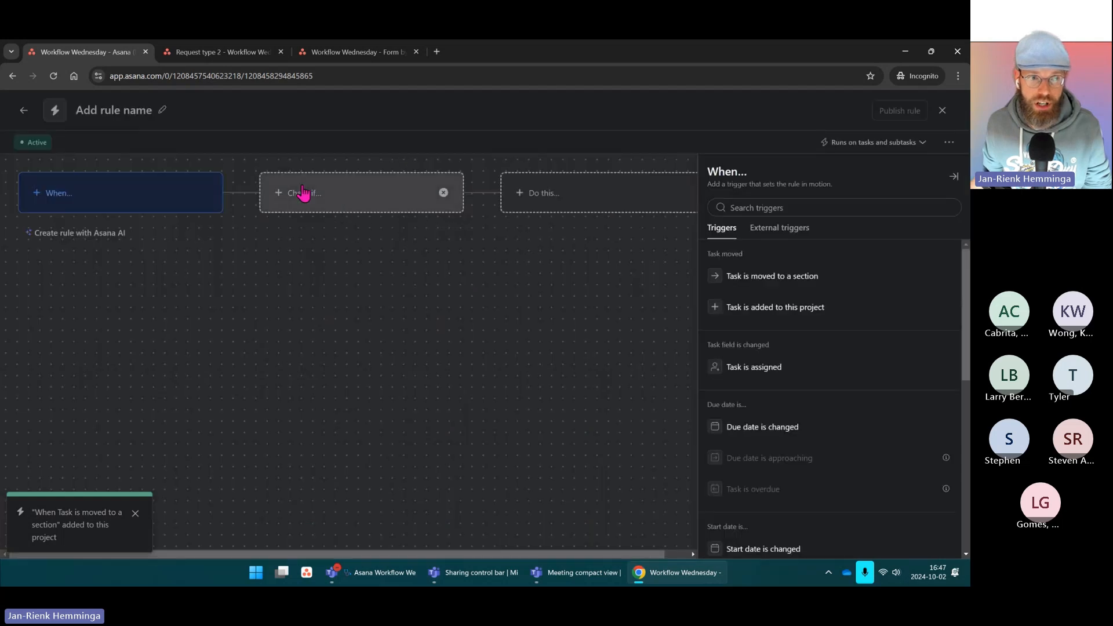
scroll(906, 420, down, 4)
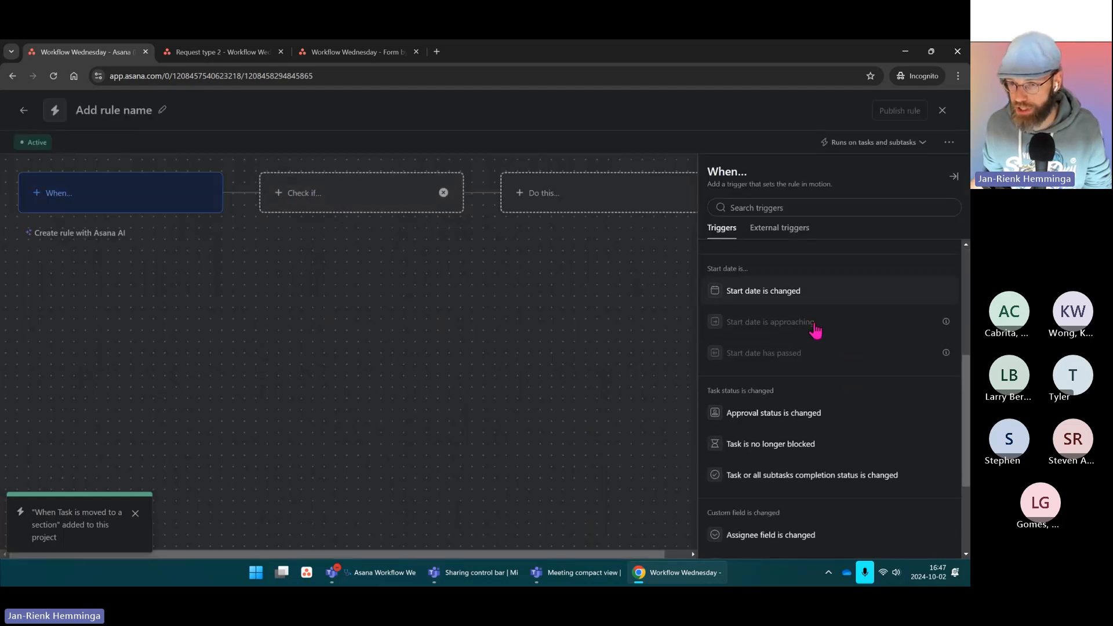
scroll(816, 330, down, 2)
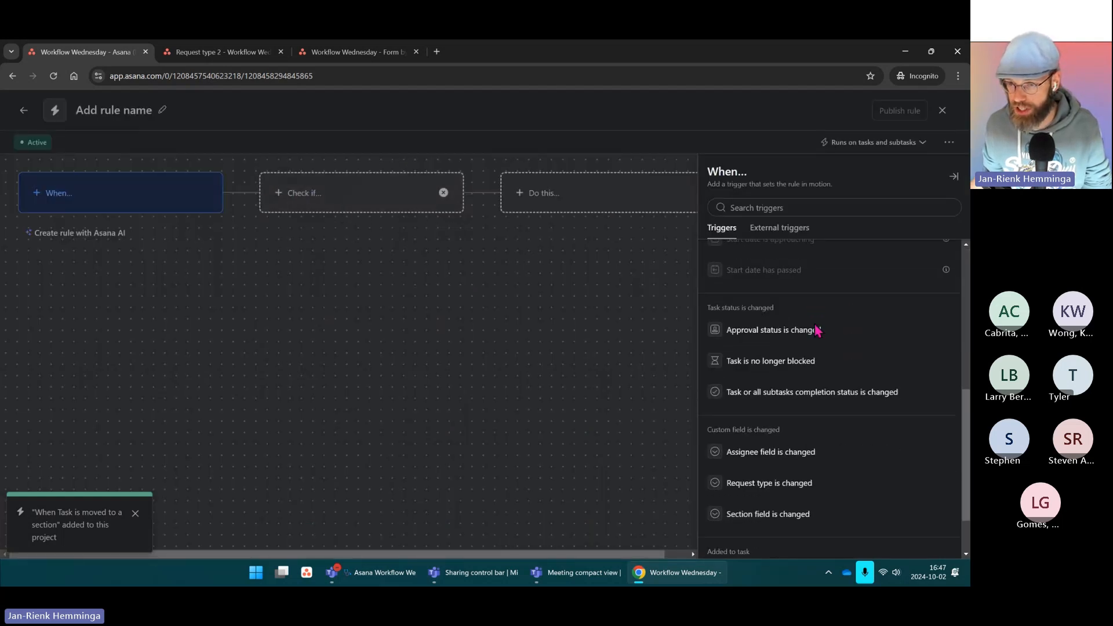
click(775, 523)
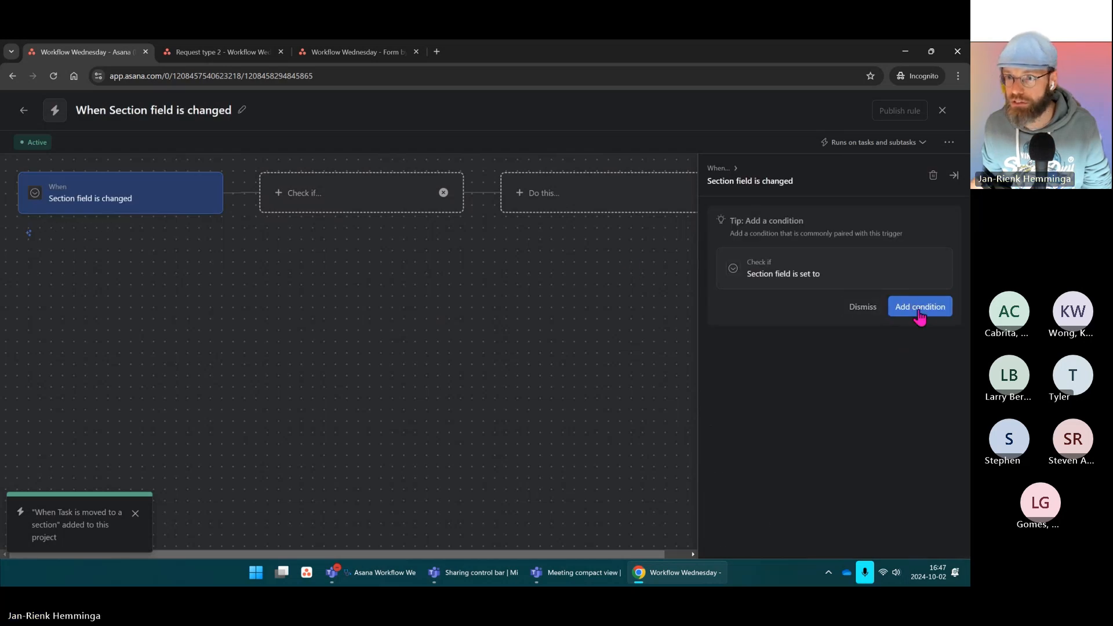
click(895, 312)
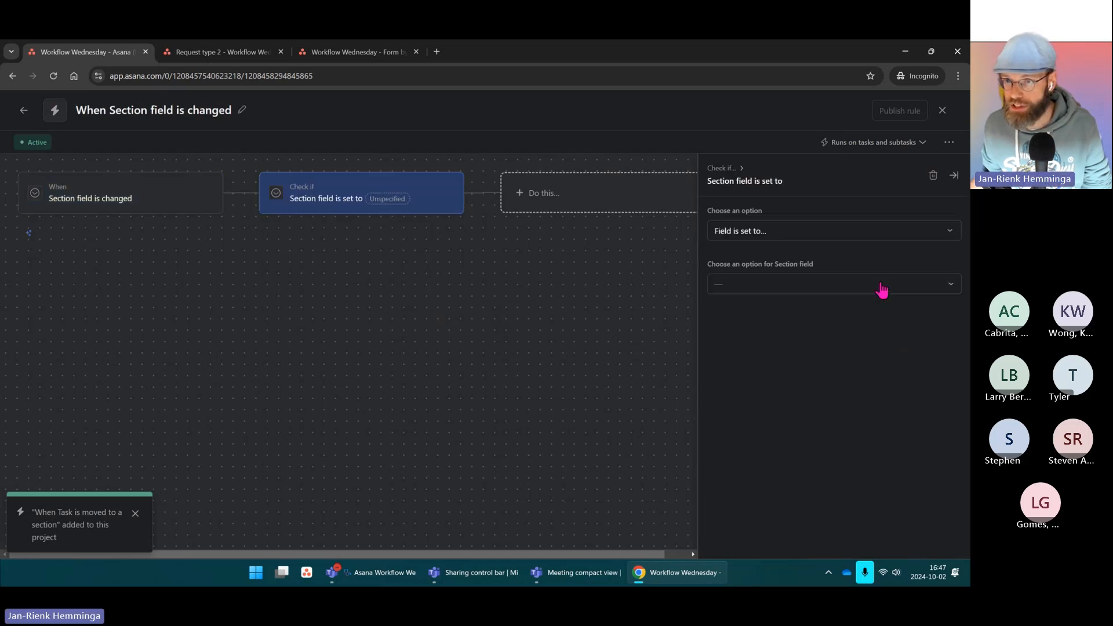
click(798, 284)
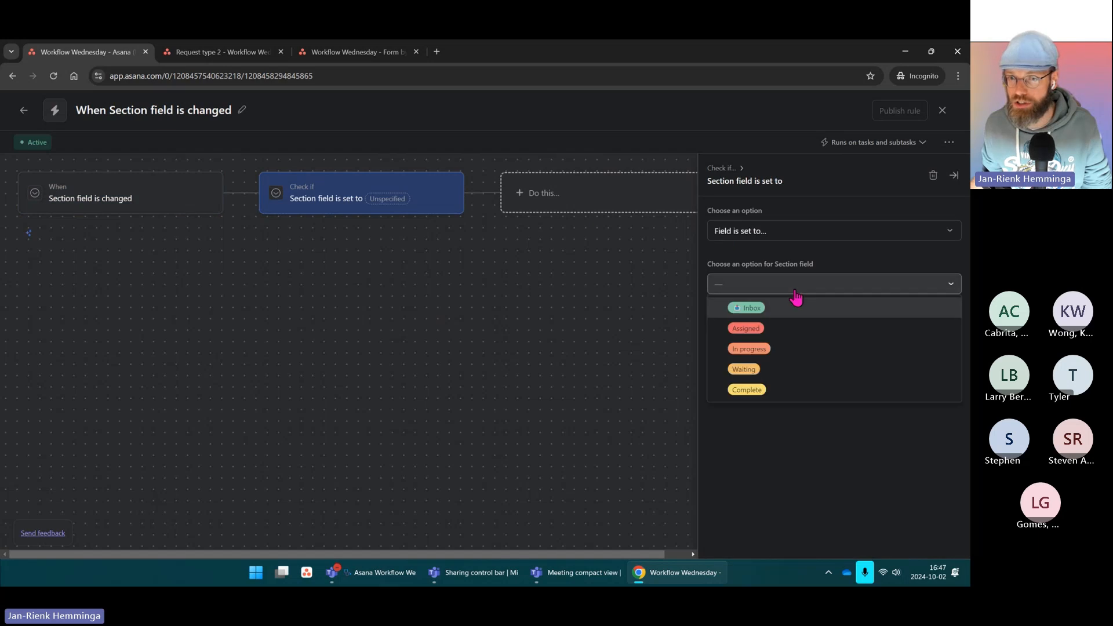
click(747, 308)
Step: Set the action to move the task to the Inbox section and publish the rule
click(584, 198)
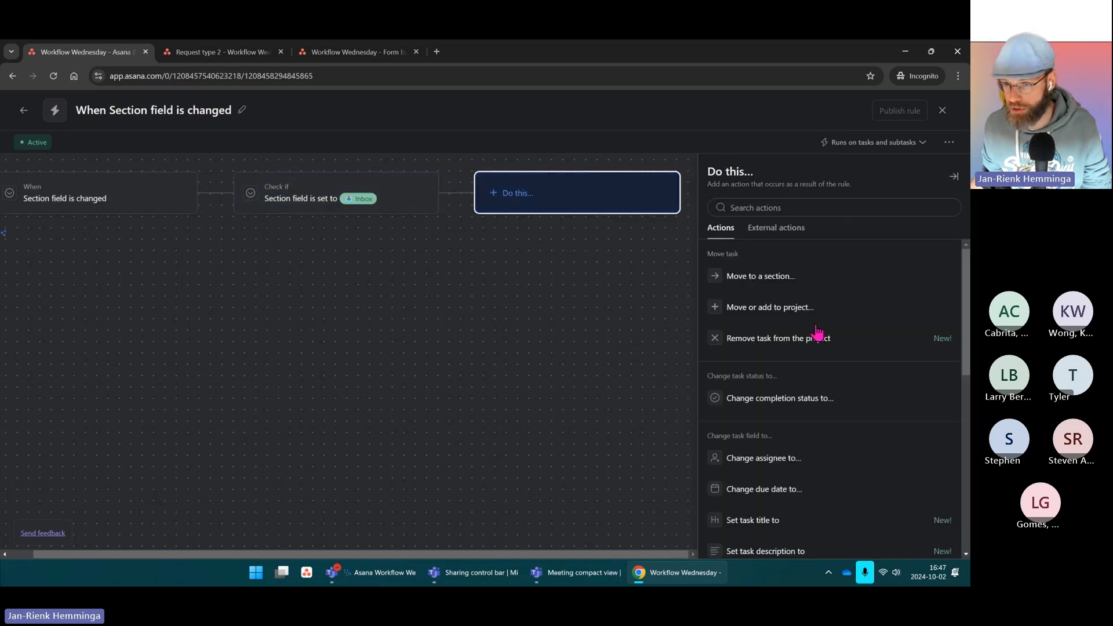
scroll(818, 332, down, 4)
scroll(817, 332, up, 5)
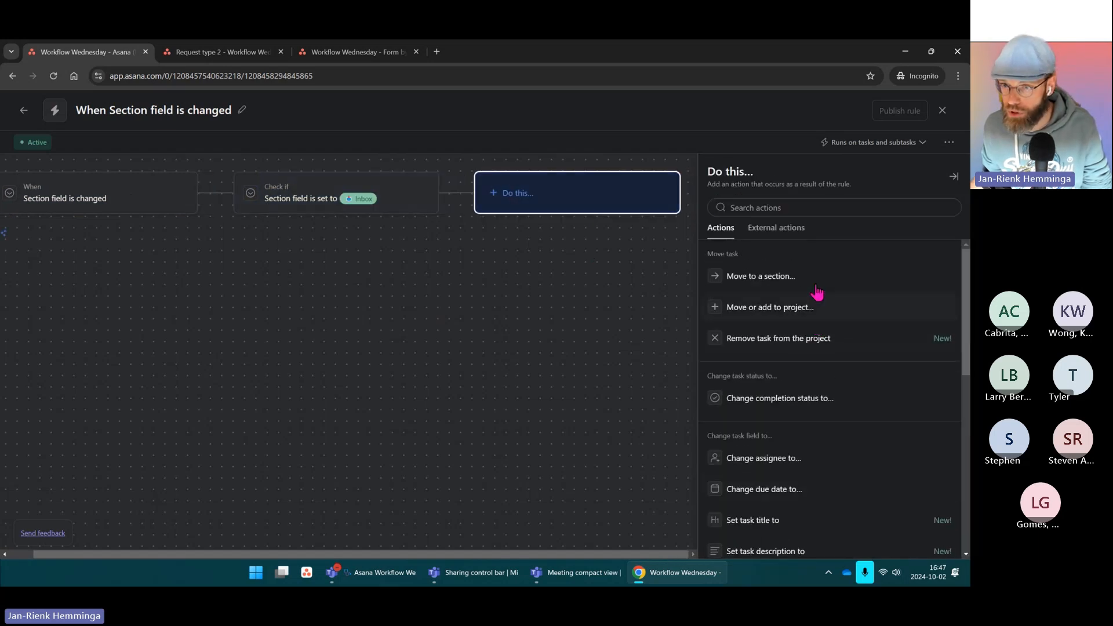
click(763, 278)
click(785, 232)
click(608, 246)
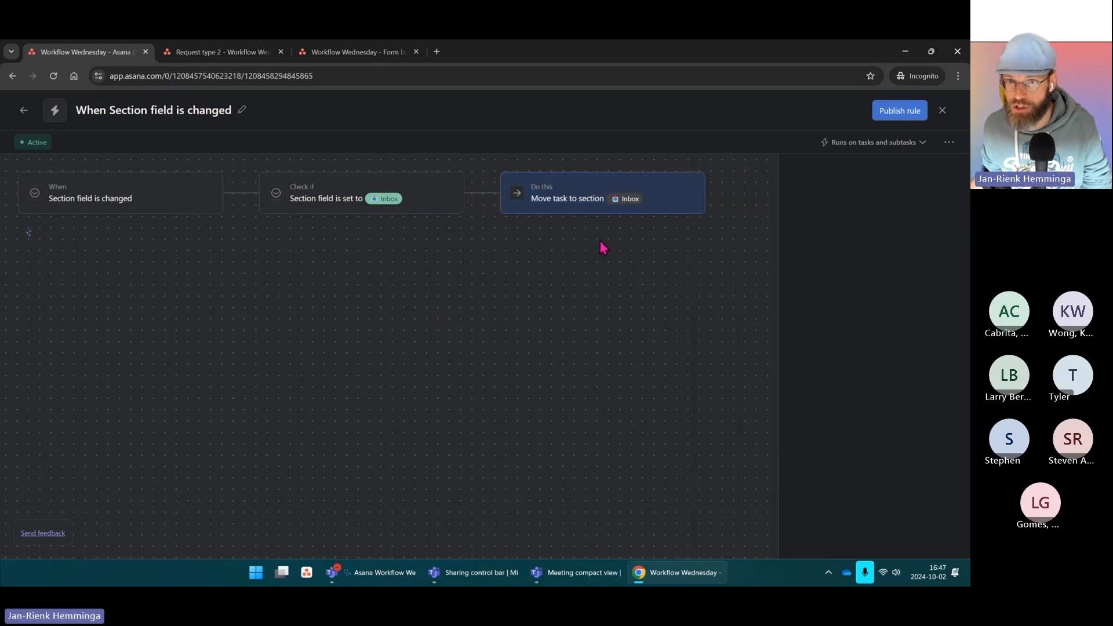
click(222, 194)
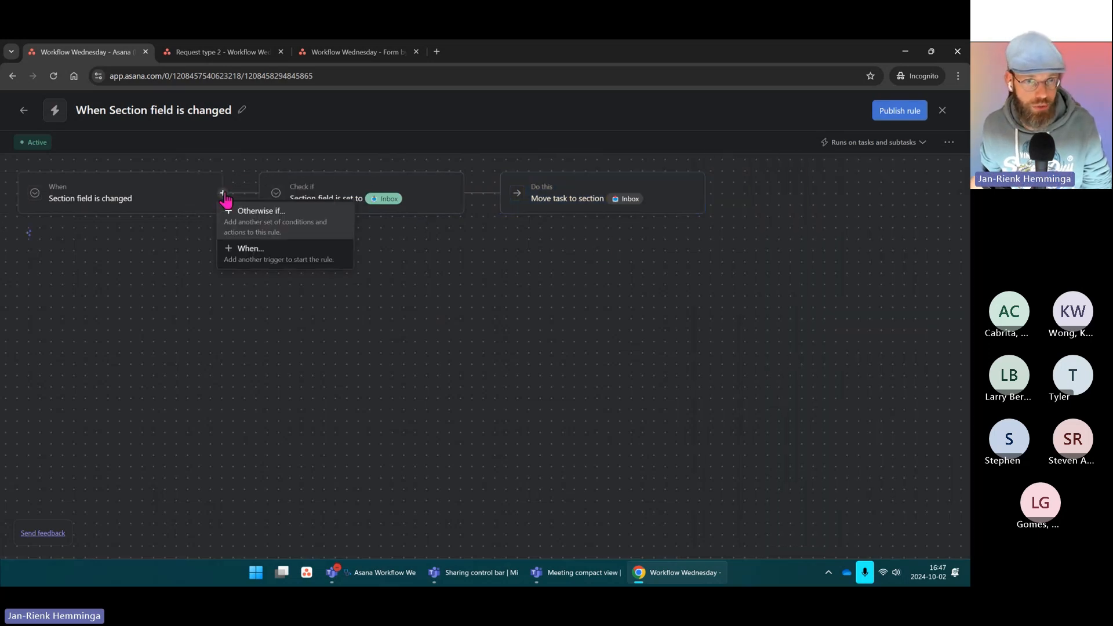
click(239, 213)
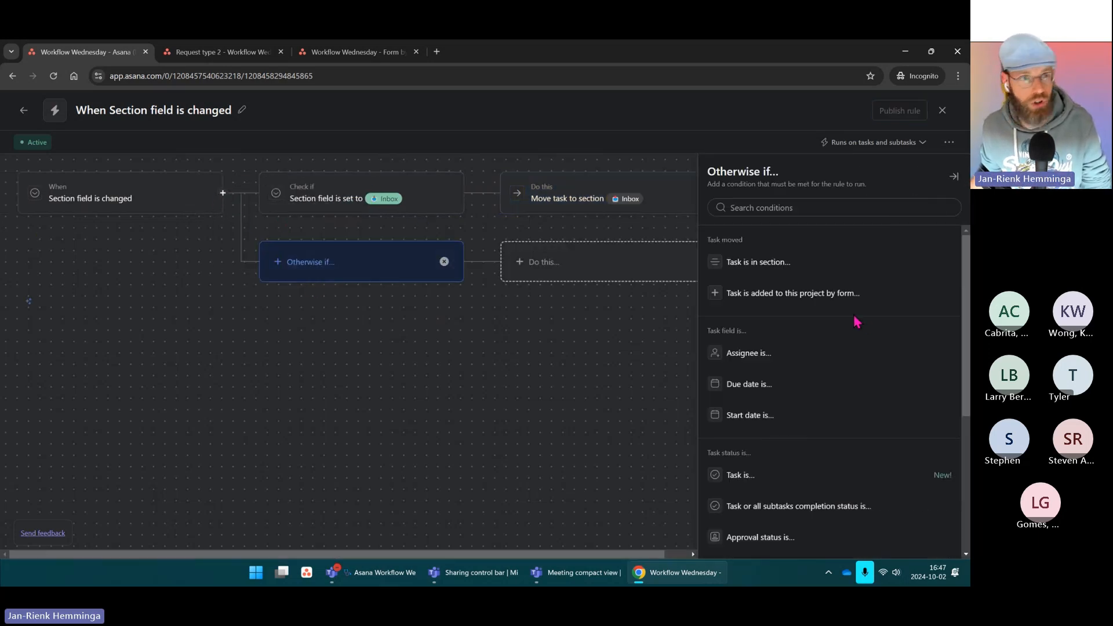
click(444, 261)
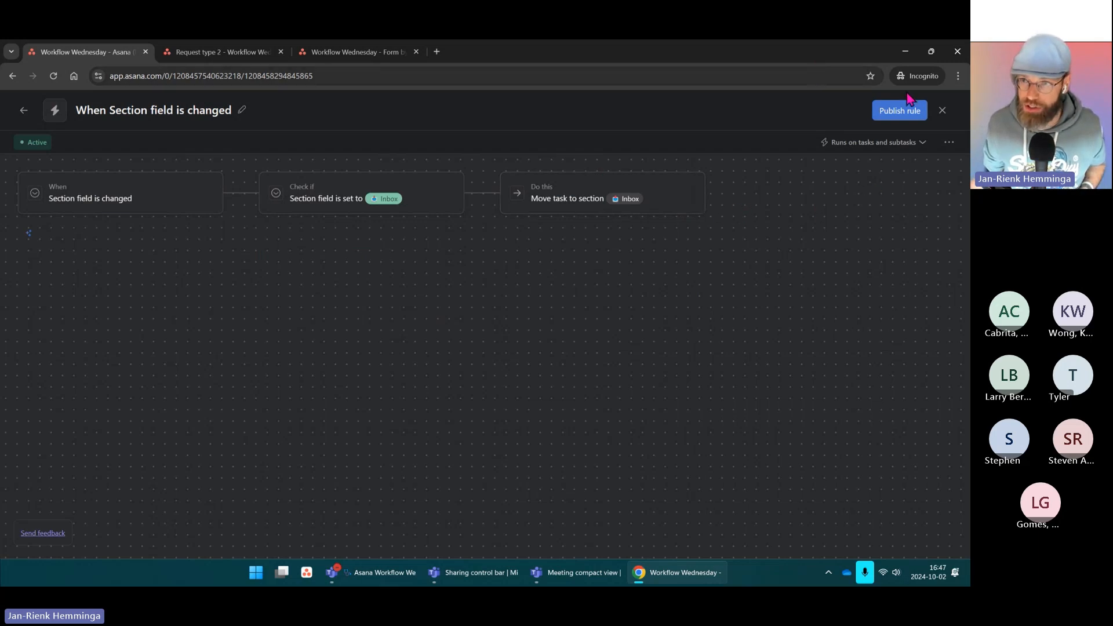
click(900, 116)
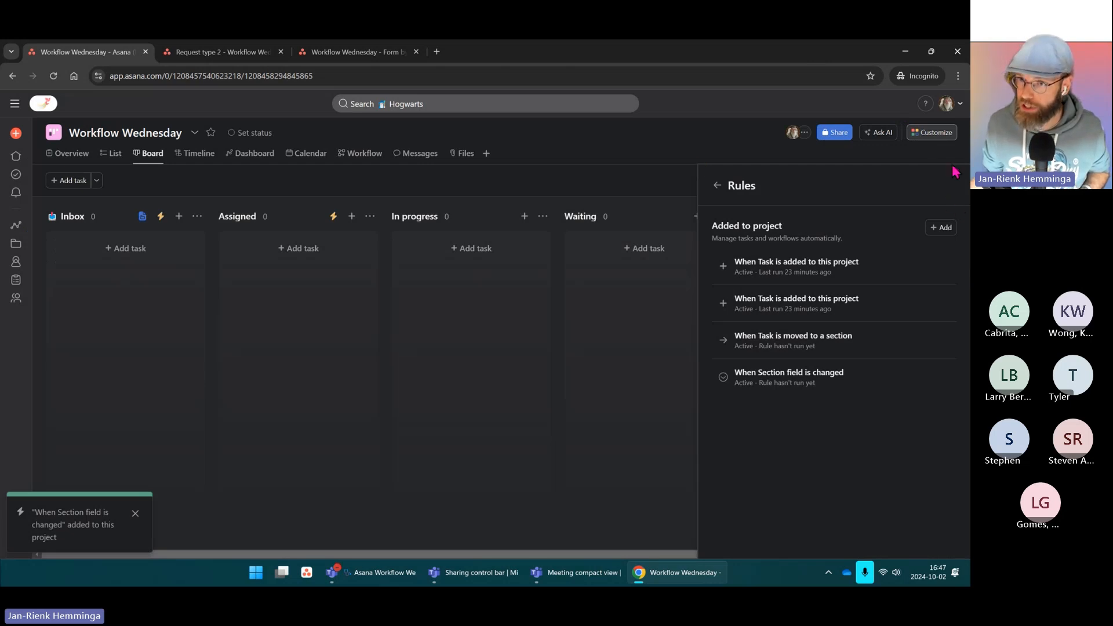
Step: Close the Rules panel and add a test task named 'task' in the Assigned column
click(659, 142)
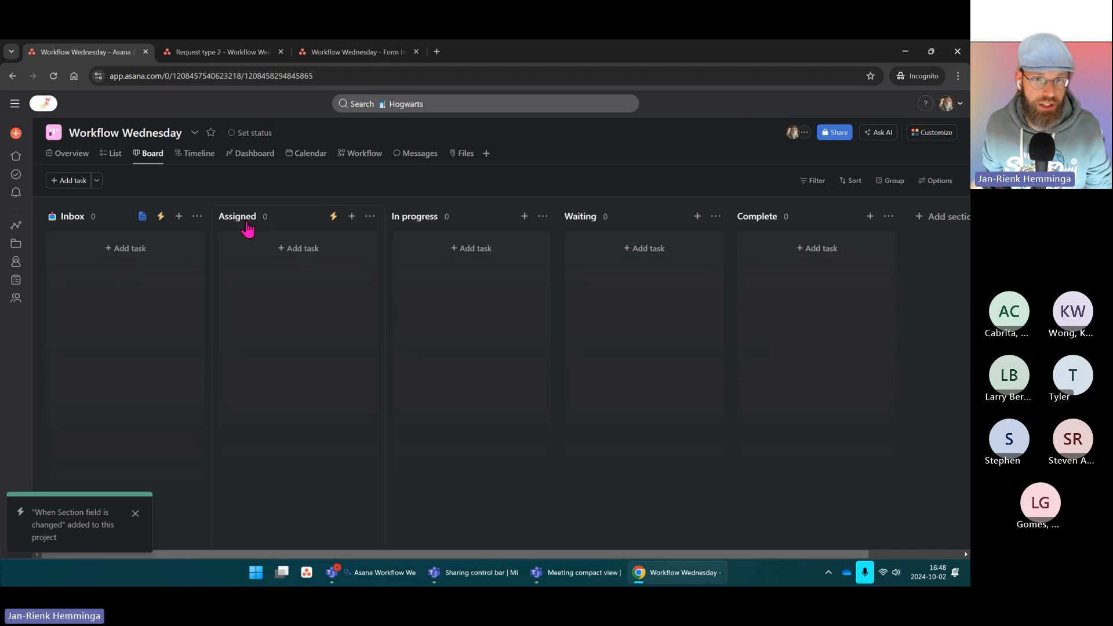
click(298, 248)
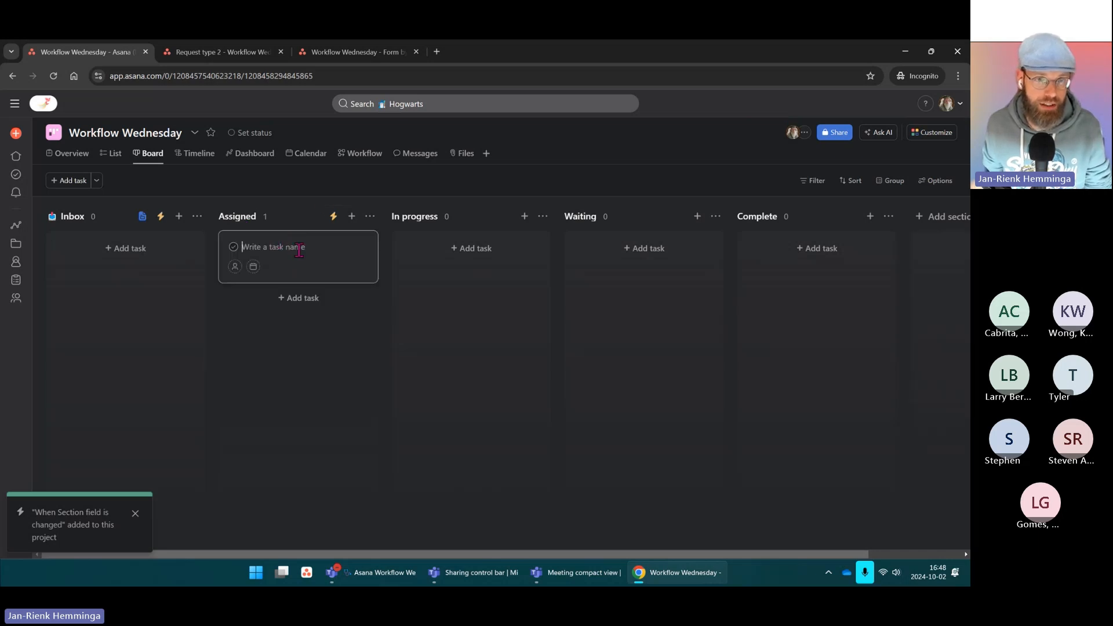
text(task)
key(Return)
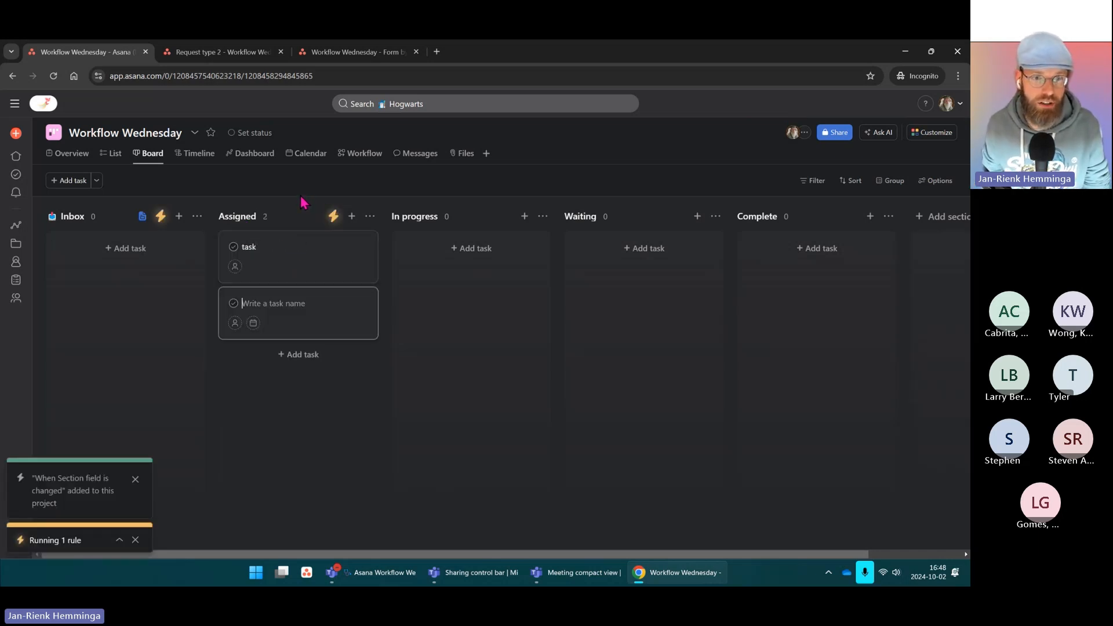
click(325, 176)
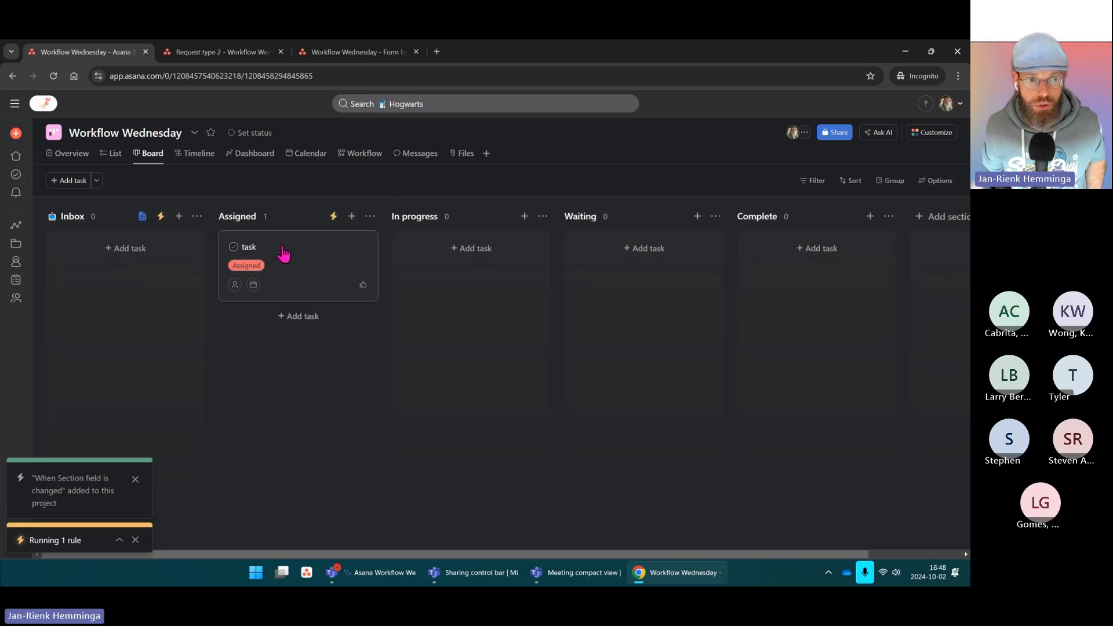
Step: Check the test task's details and drag it from Assigned into Inbox
click(249, 285)
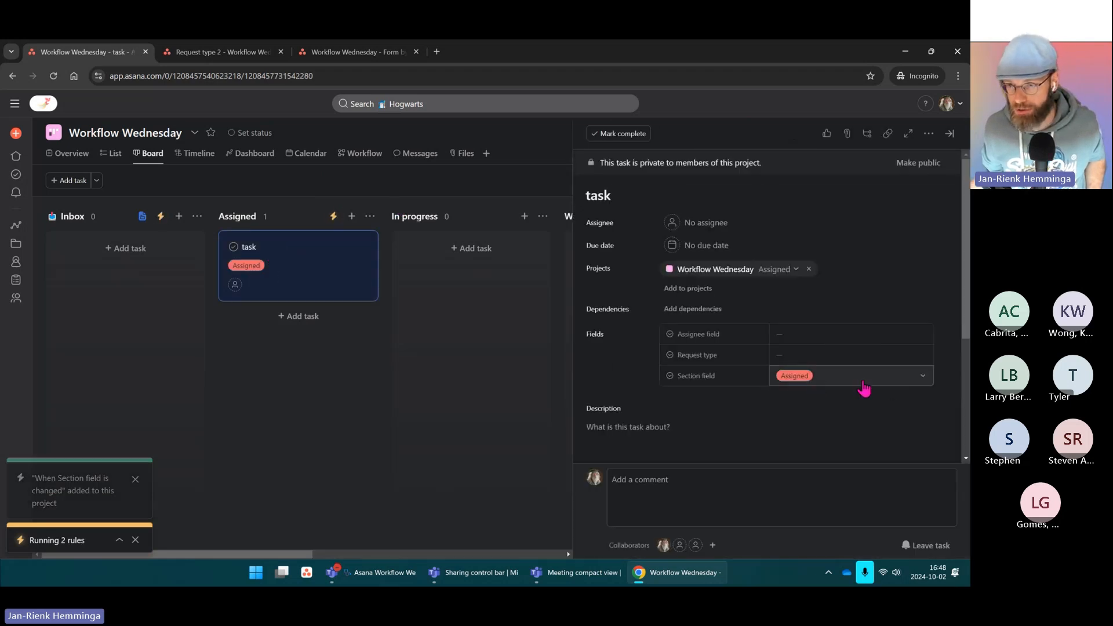
click(259, 407)
drag(293, 261, 144, 264)
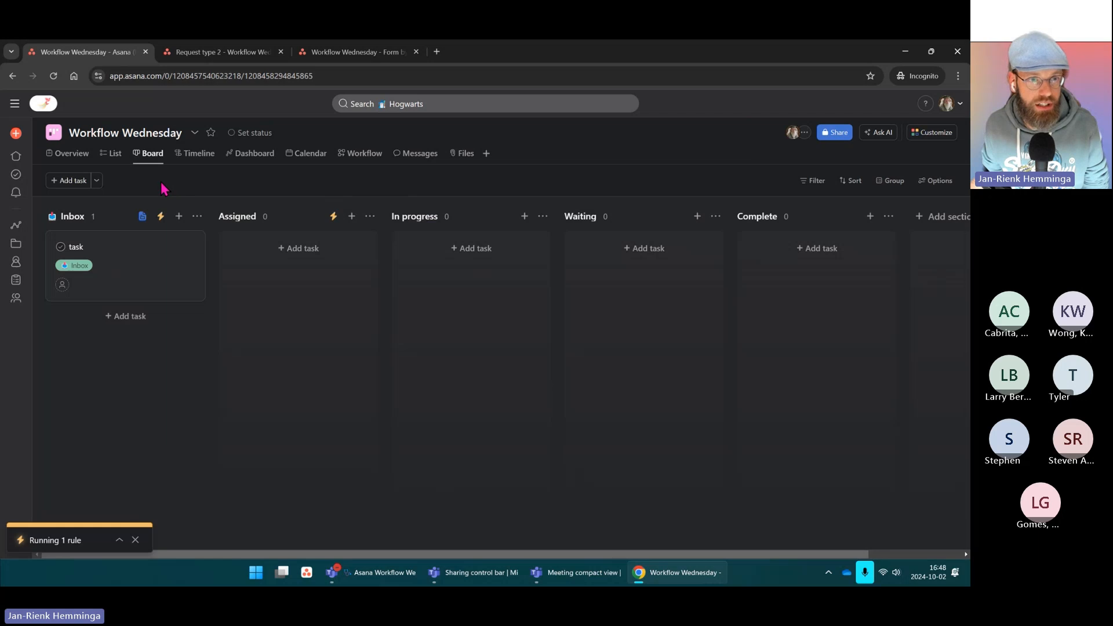
click(813, 182)
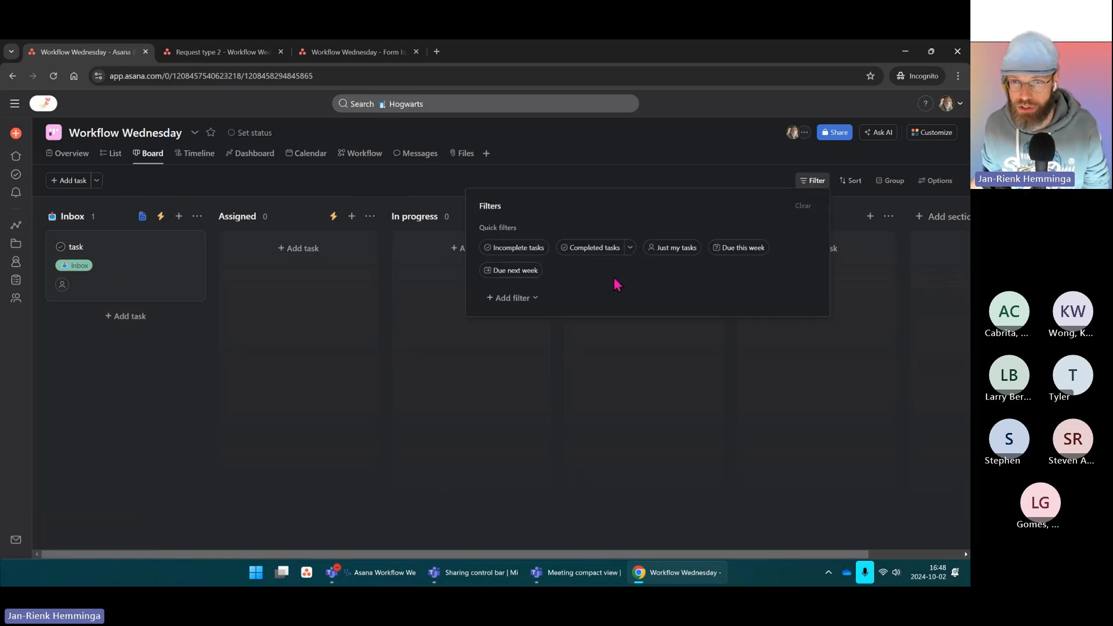
Step: Filter to incomplete tasks with Section field In progress or Waiting, leaving Inbox unchecked
click(526, 249)
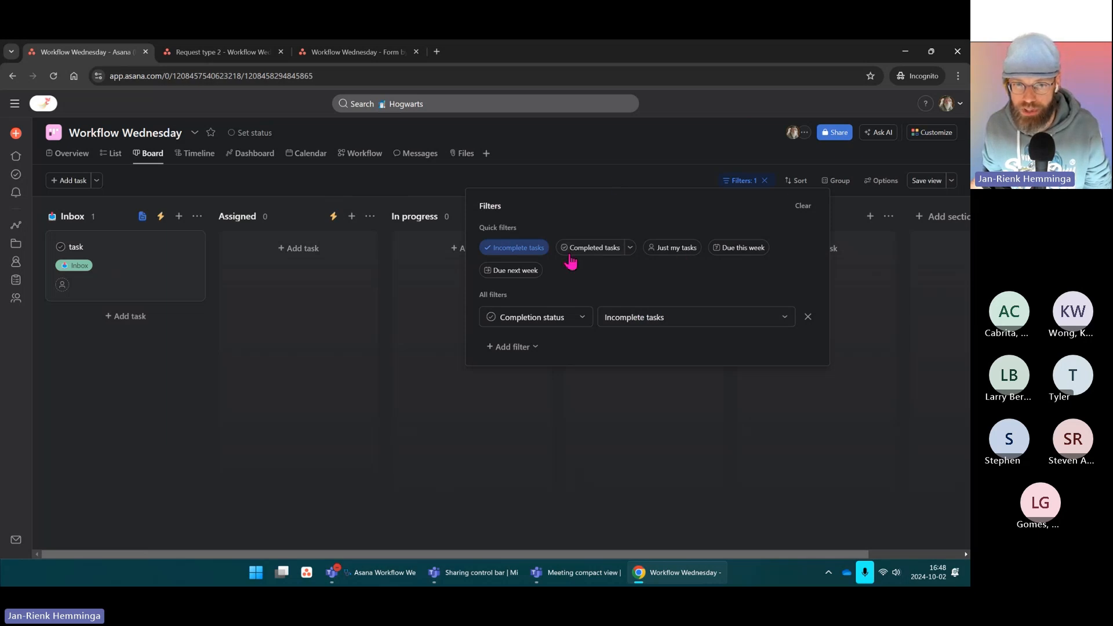
click(509, 348)
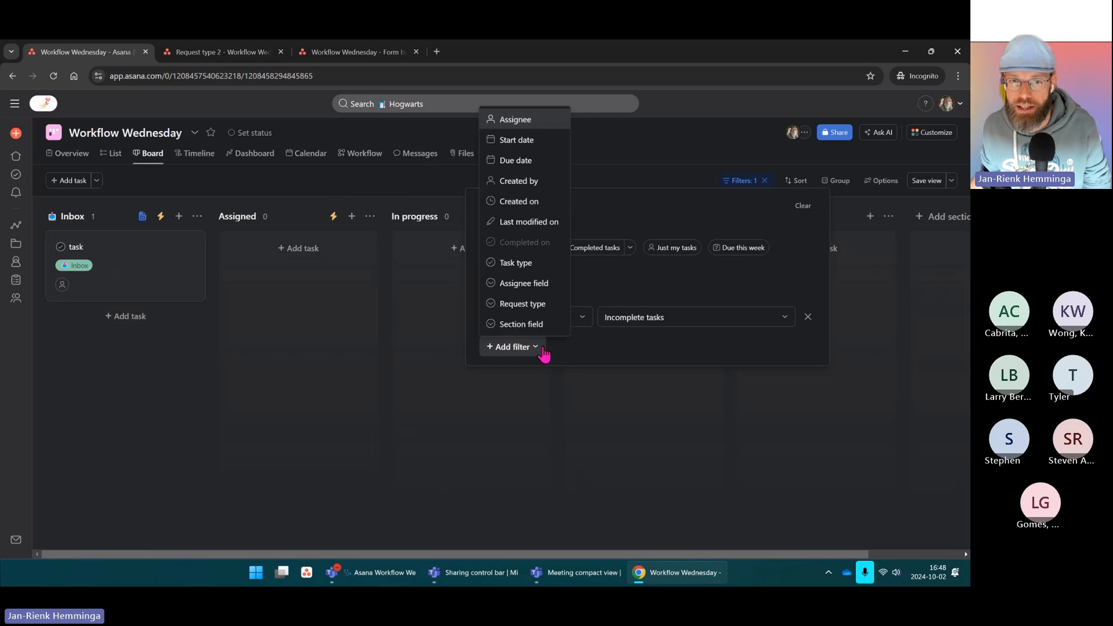
click(521, 326)
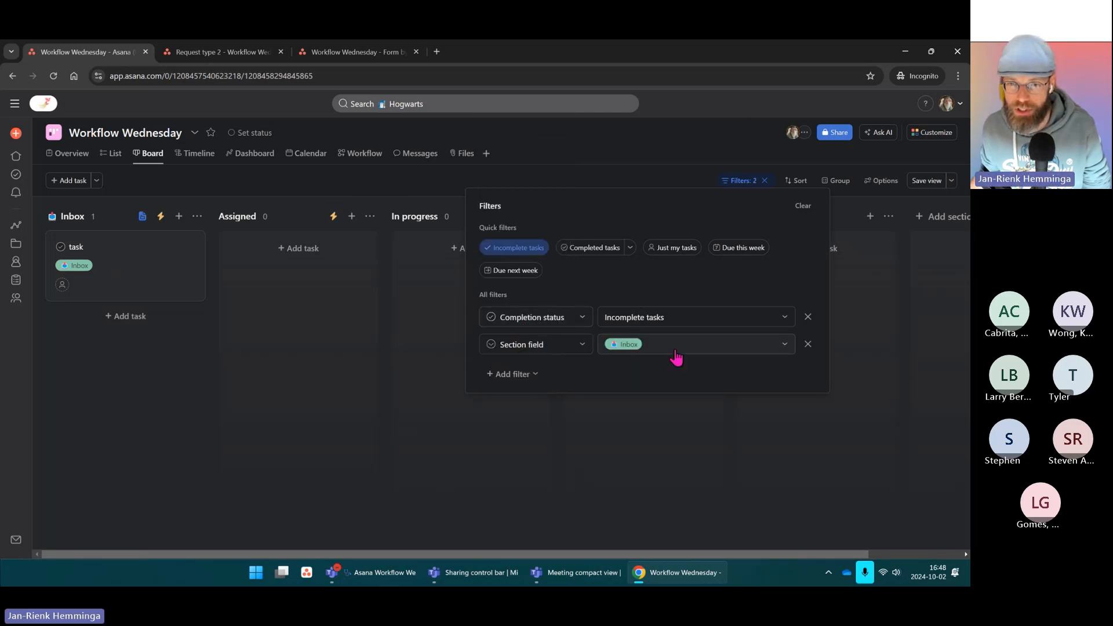
click(619, 347)
scroll(614, 409, down, 1)
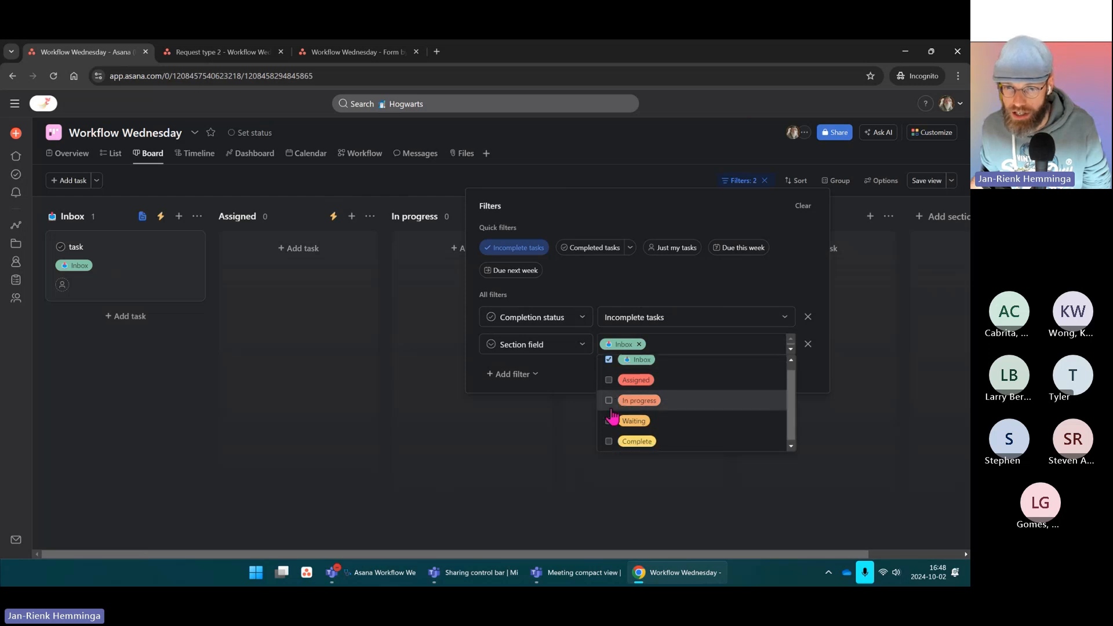
click(609, 399)
click(609, 418)
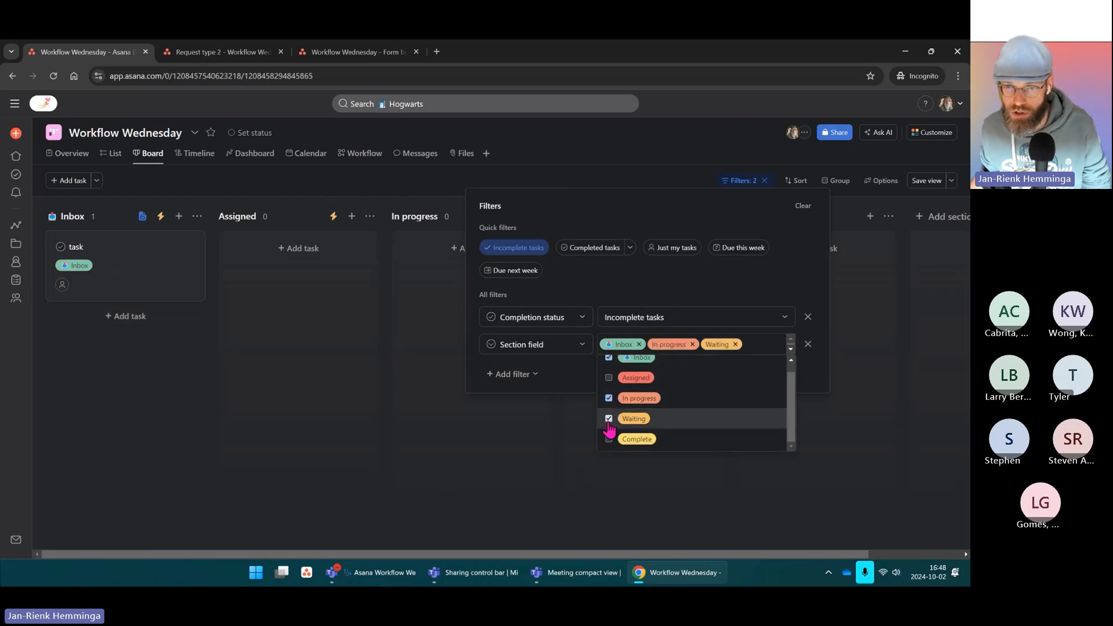
click(640, 344)
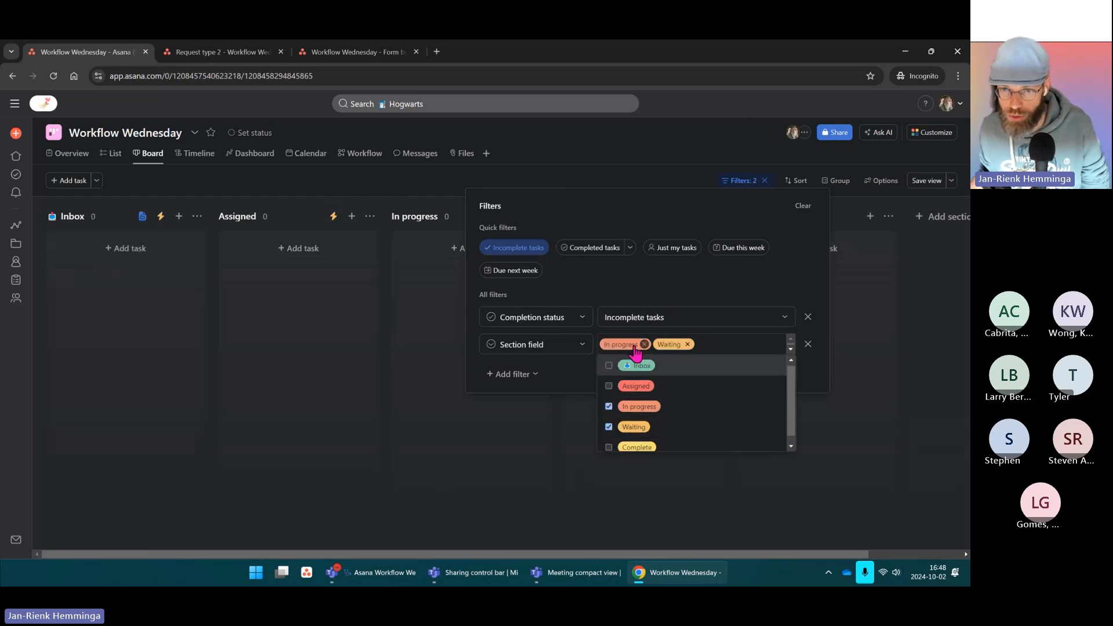
click(714, 283)
click(631, 172)
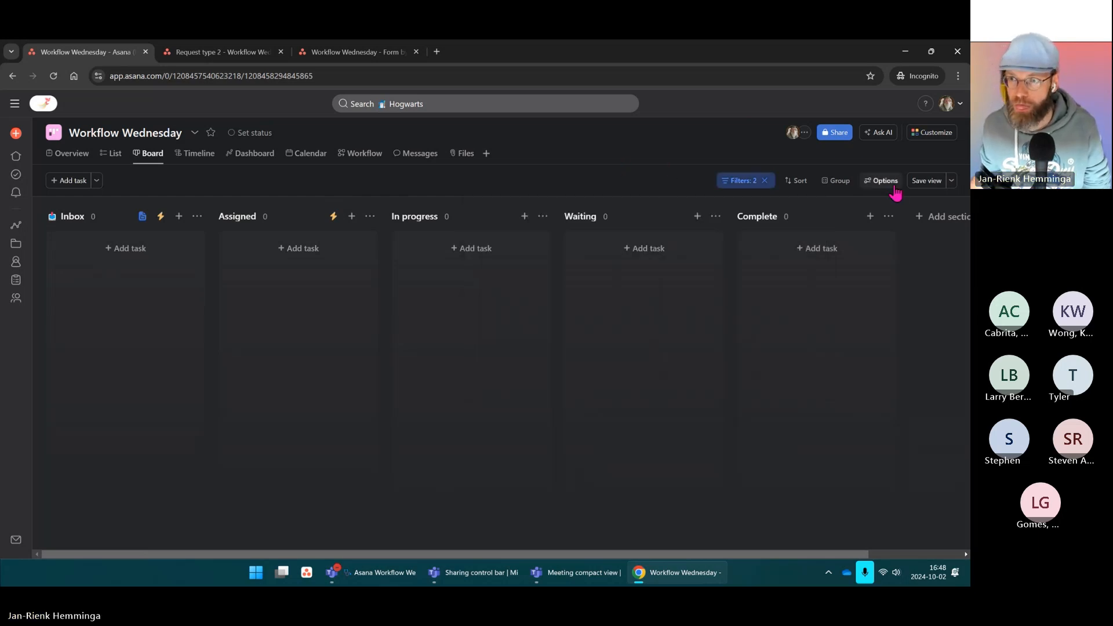
Step: Save the filtered board view and add a task named 'task' to Assigned
click(926, 185)
click(299, 255)
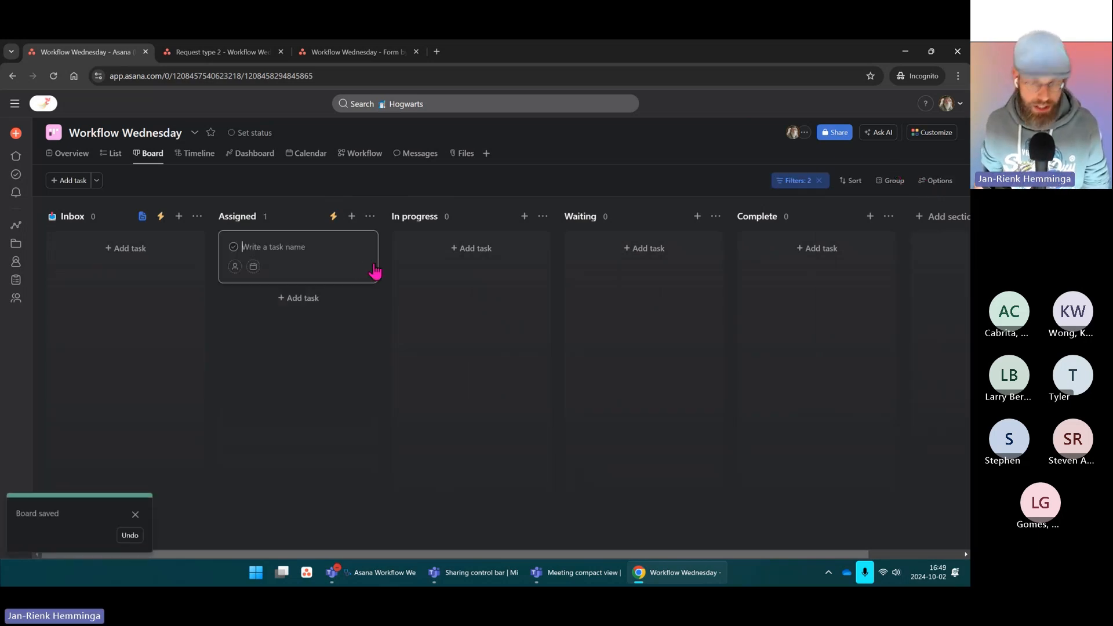
text(task)
key(Return)
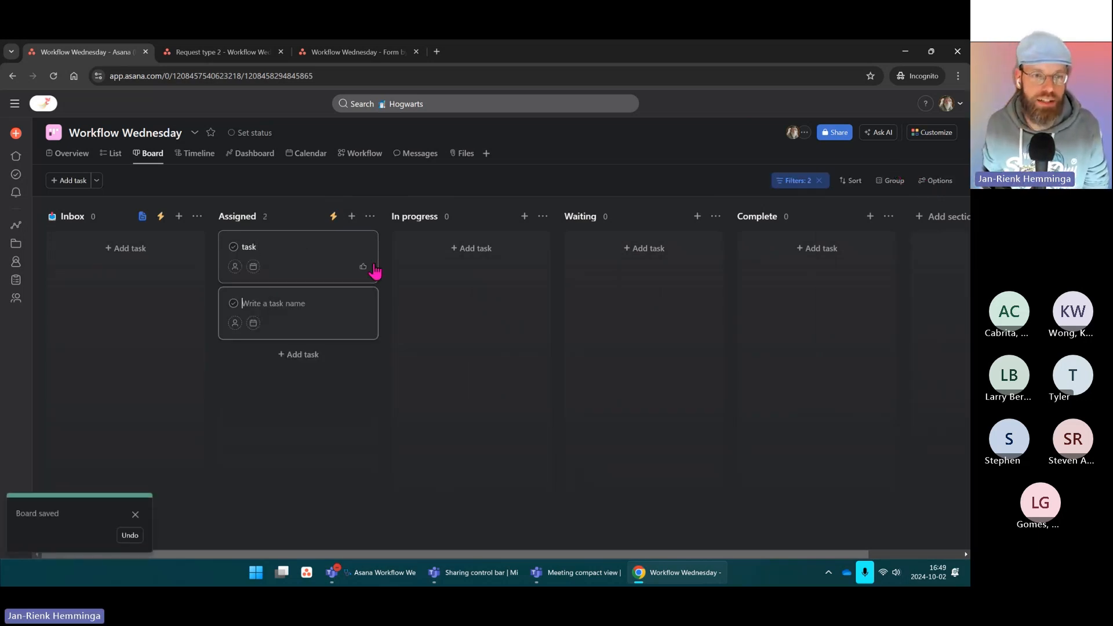
click(545, 157)
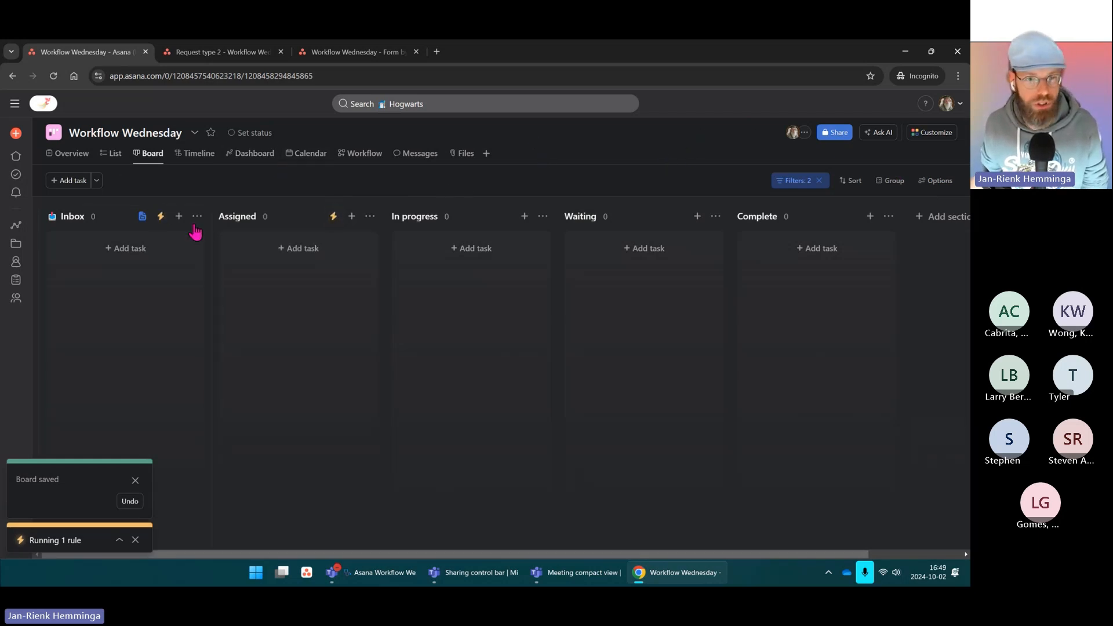
Step: Clear the filters, then switch to List view and back to Board
click(818, 181)
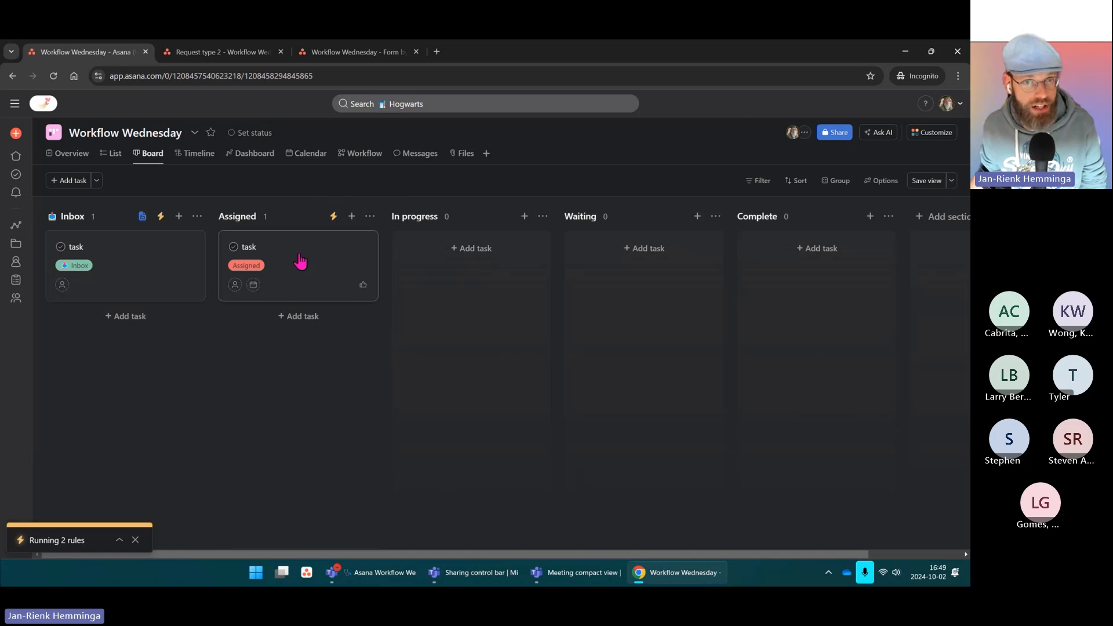
click(111, 154)
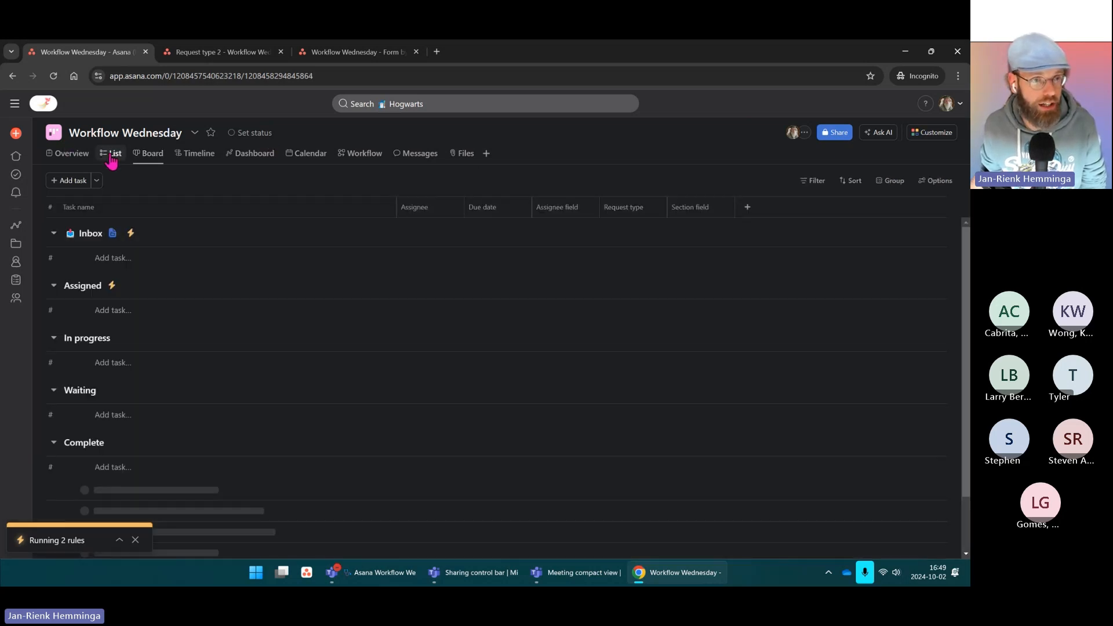
click(161, 162)
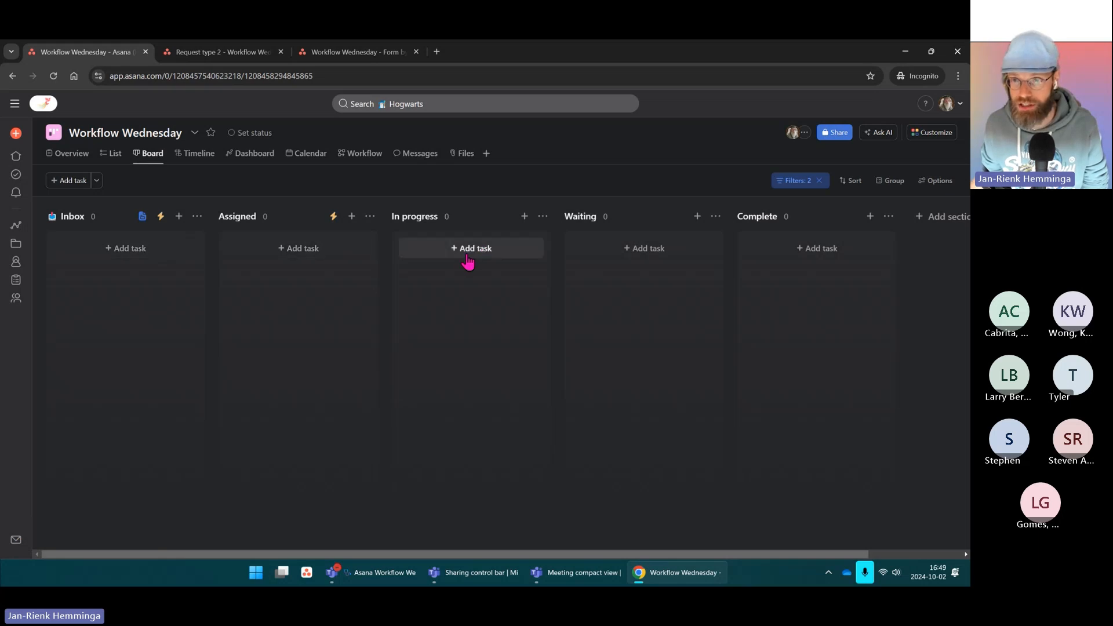
Step: Create a 'tasks' card under In progress and a 'waiting' card under Waiting
click(510, 255)
text(te)
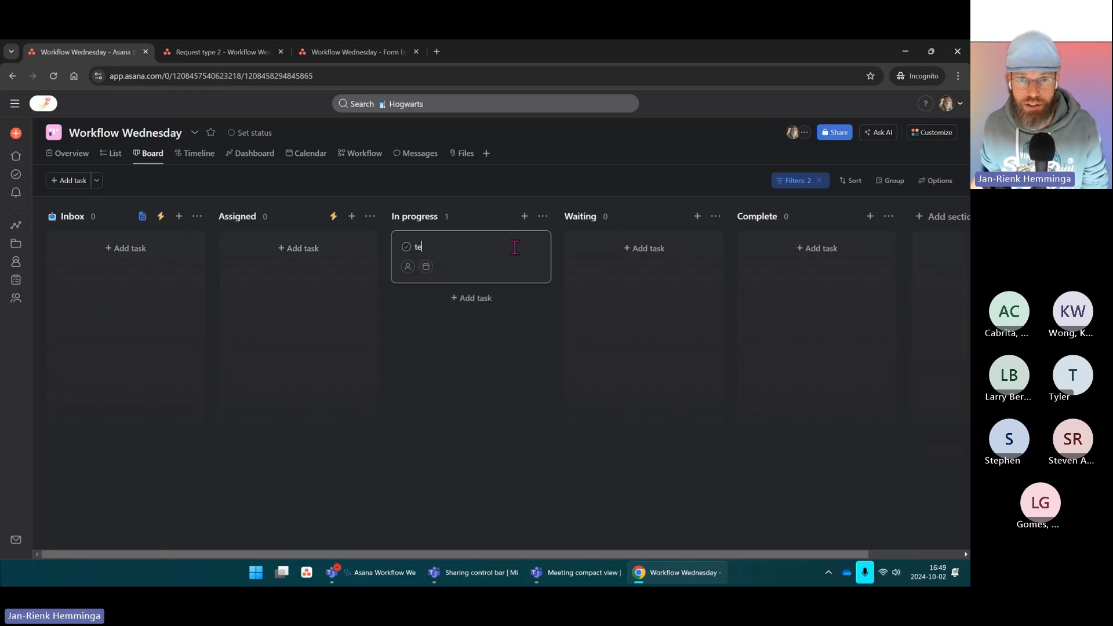
key(BackSpace)
text(a)
key(BackSpace)
text(ks)
key(Return)
click(642, 249)
text(waiting)
key(Return)
click(697, 171)
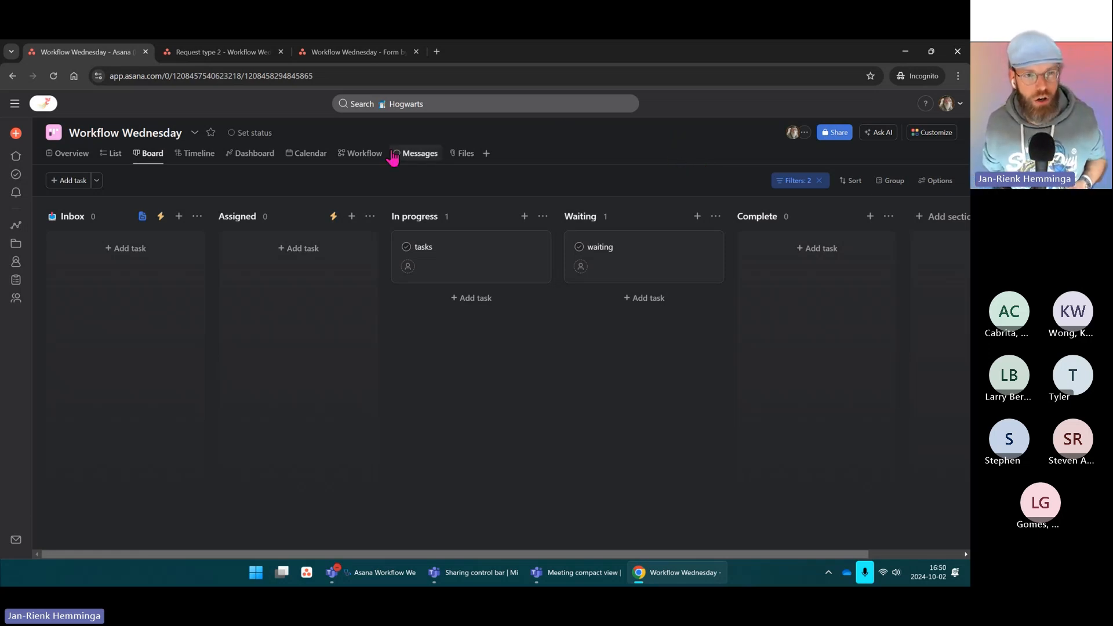
Step: Open the Dashboard and review its charts showing 4 incomplete tasks, one per section
click(251, 160)
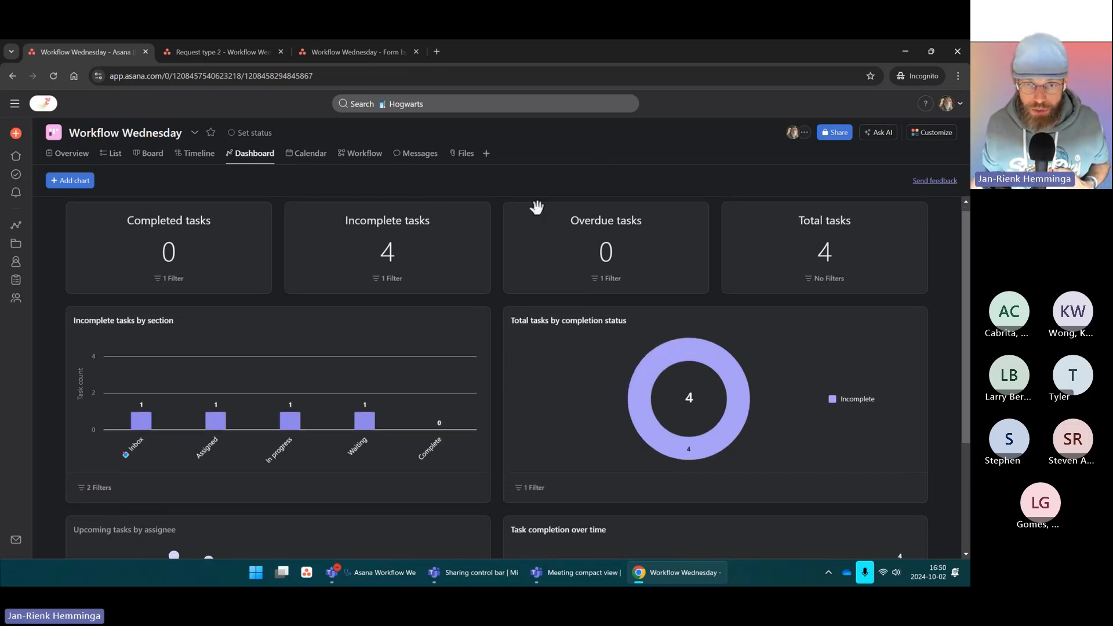
scroll(534, 211, down, 3)
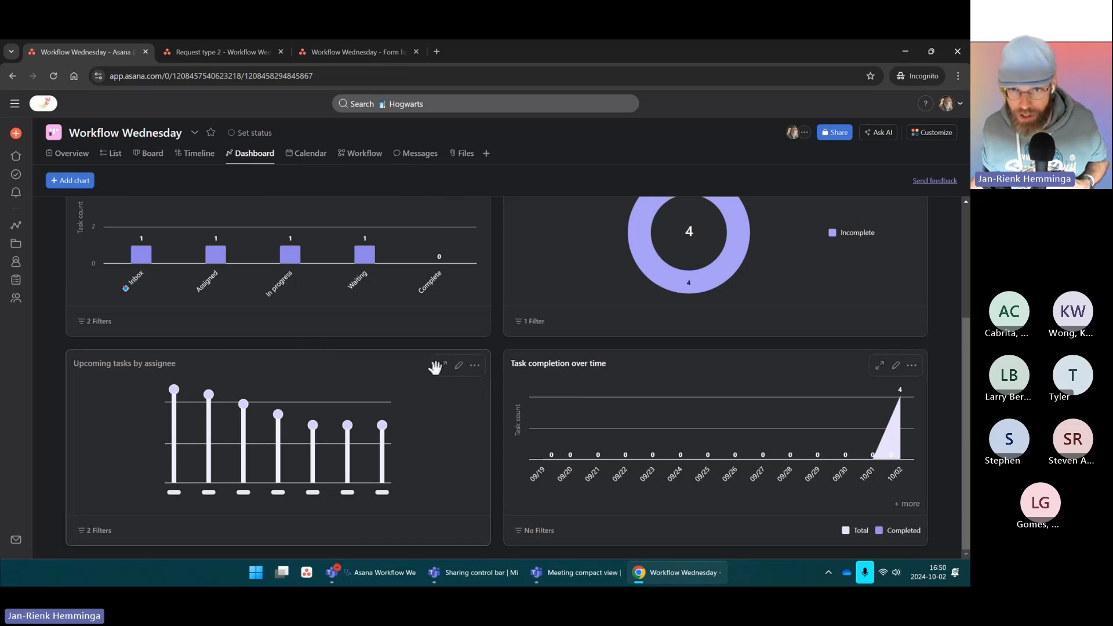
scroll(435, 367, up, 3)
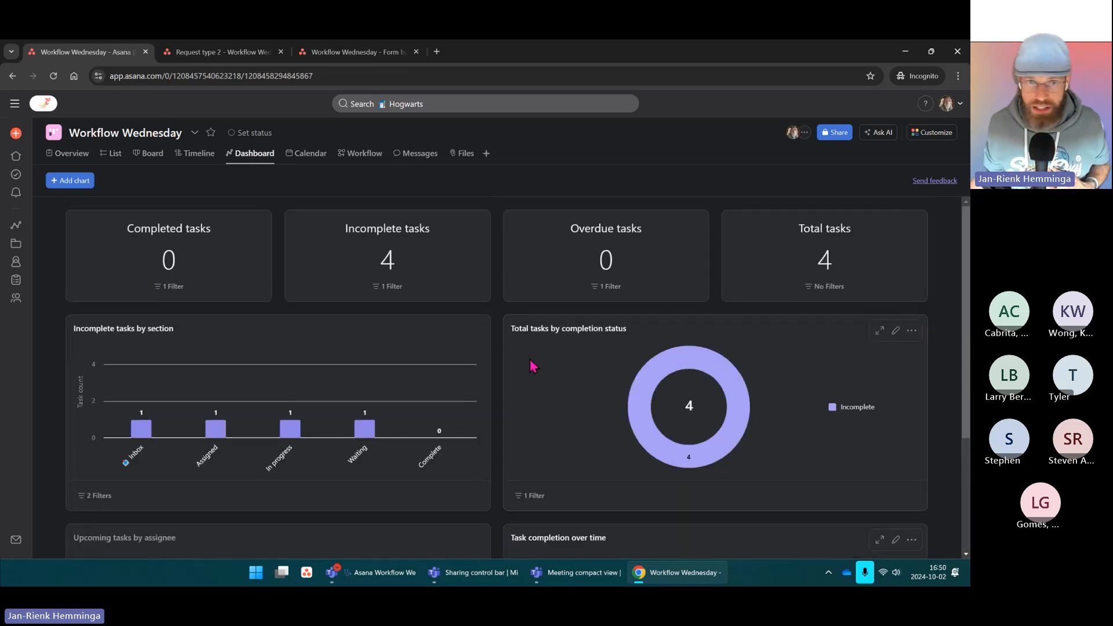
scroll(504, 365, down, 3)
scroll(681, 316, up, 3)
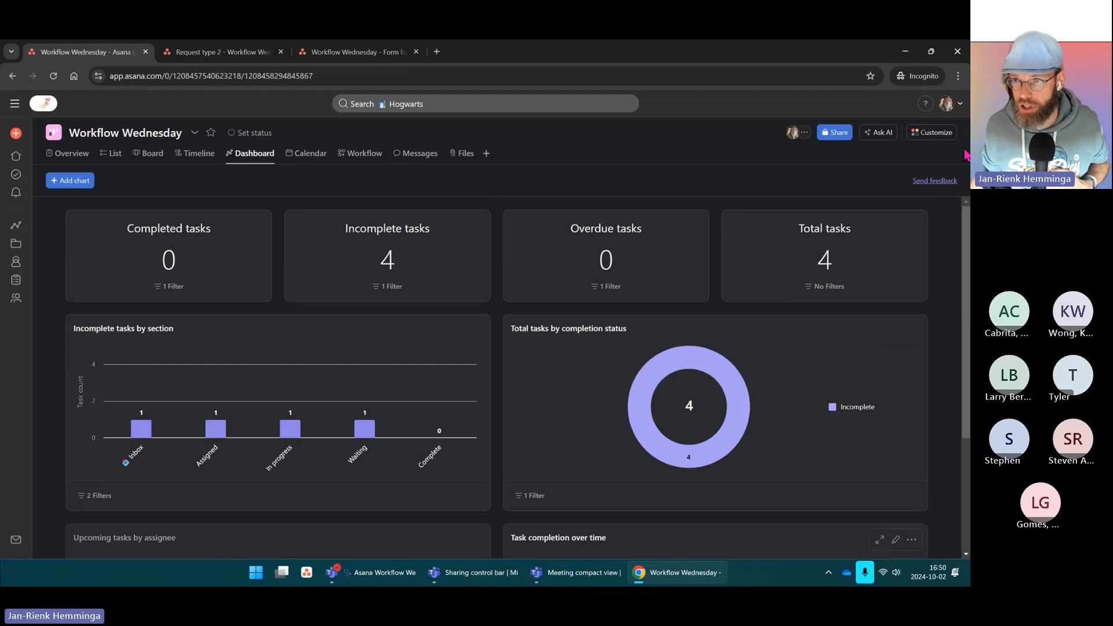
scroll(586, 253, down, 3)
scroll(585, 253, up, 3)
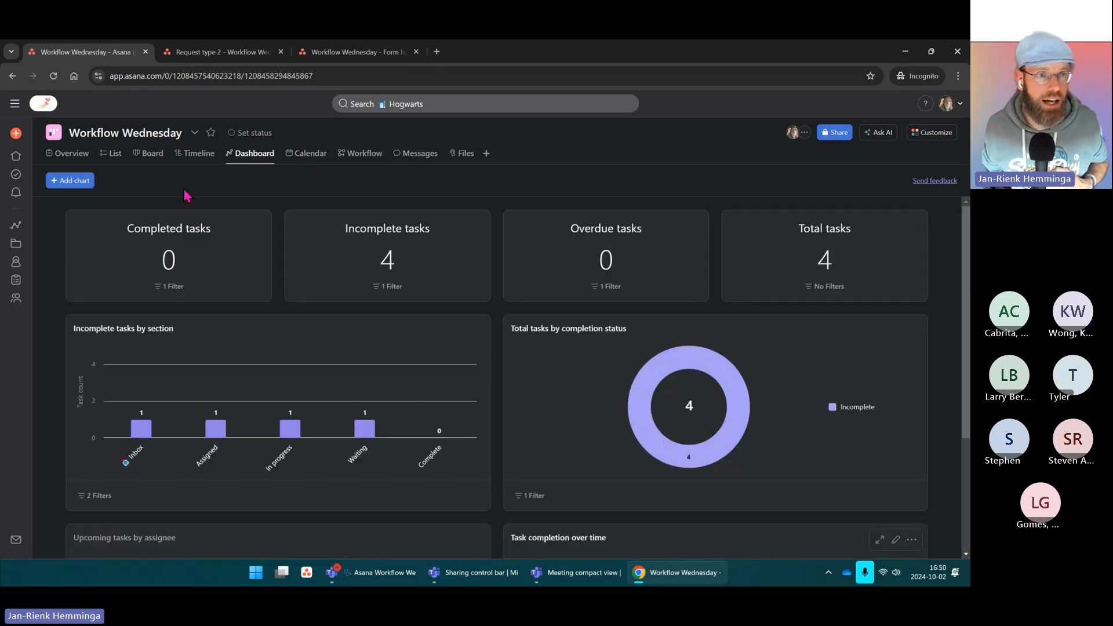
click(75, 184)
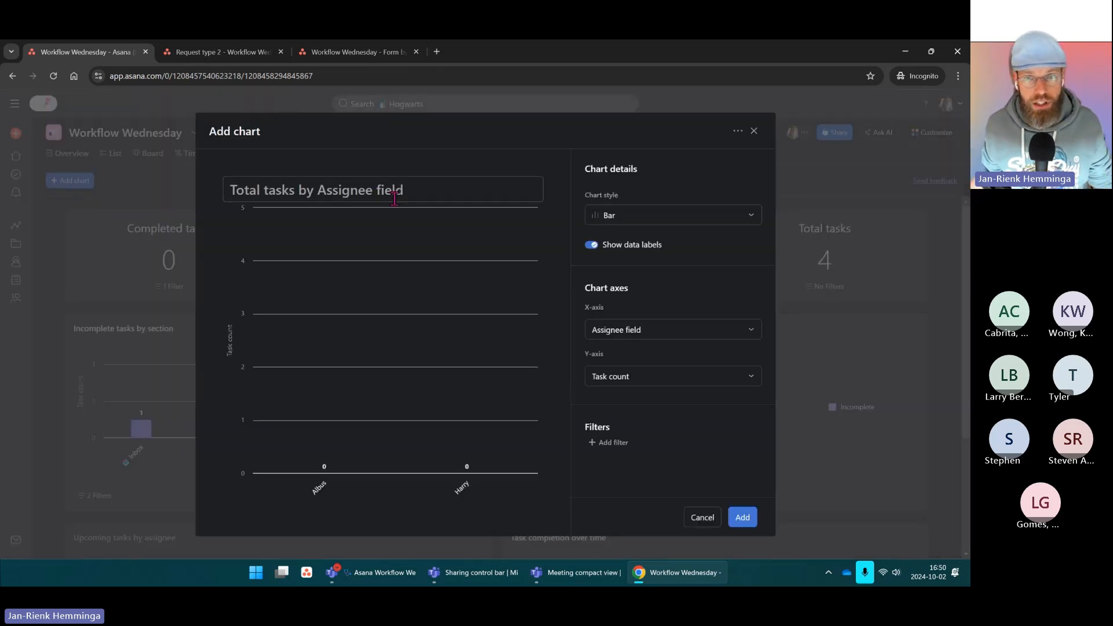
click(677, 216)
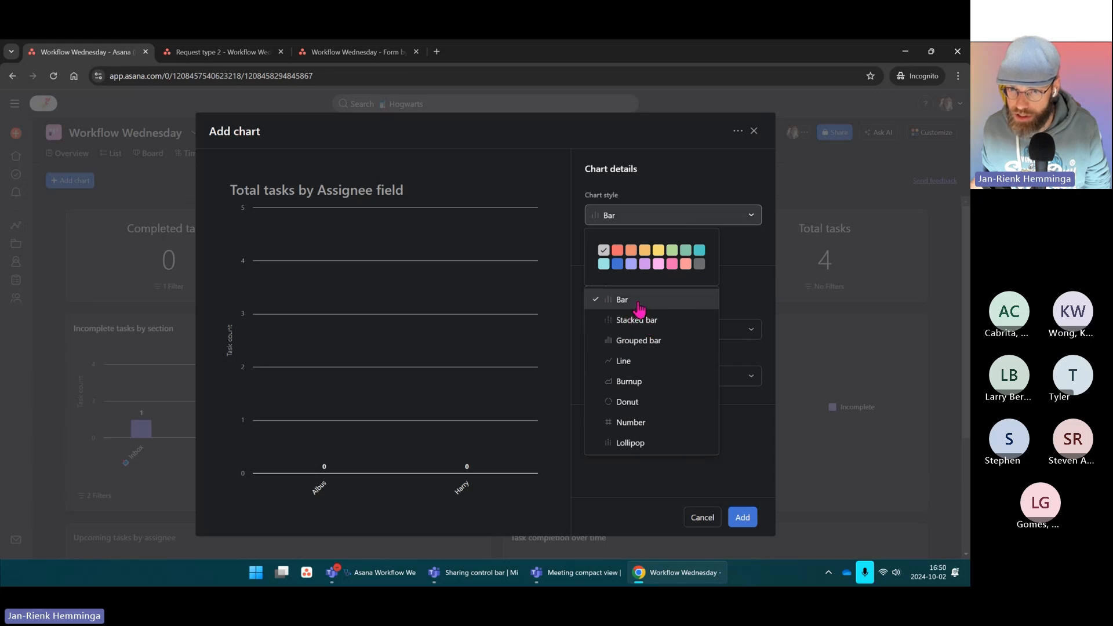
click(751, 283)
click(636, 335)
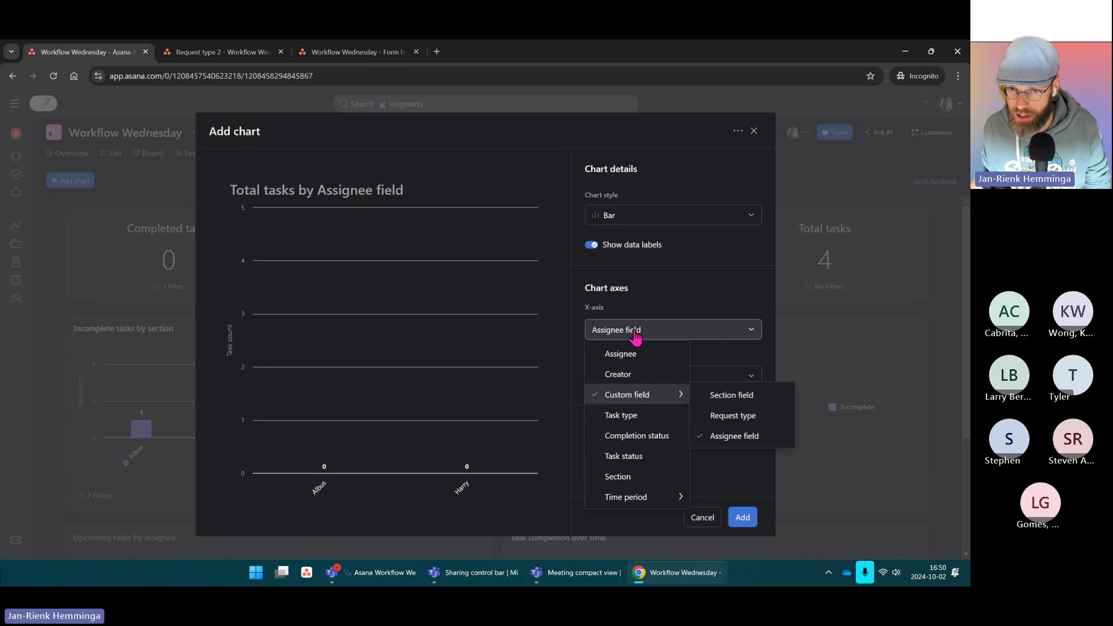
click(635, 335)
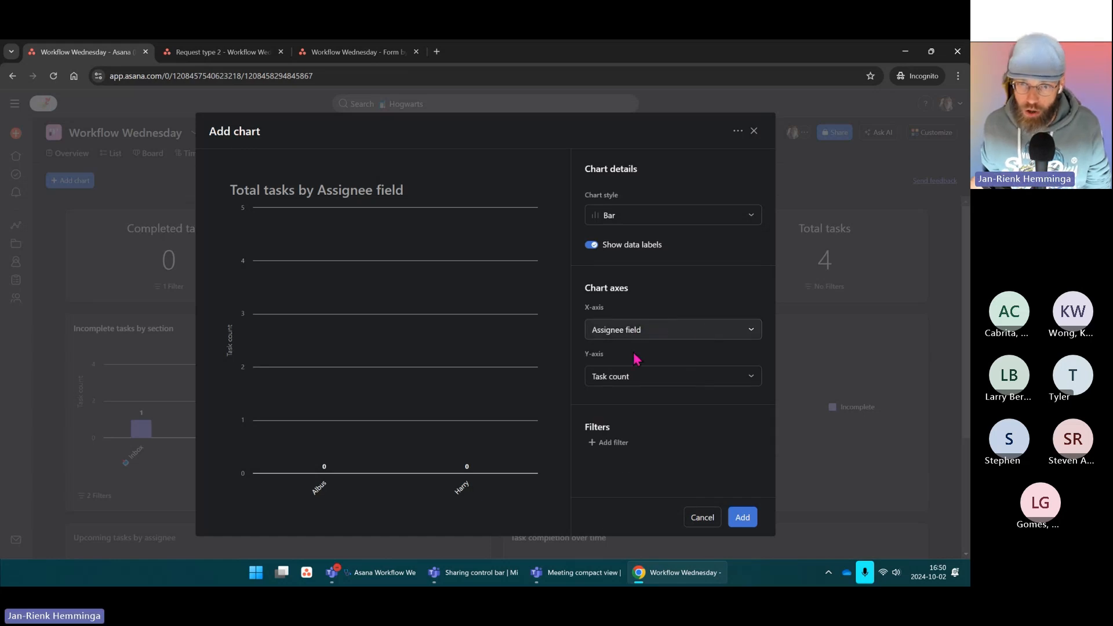
click(643, 376)
mouse_move(644, 421)
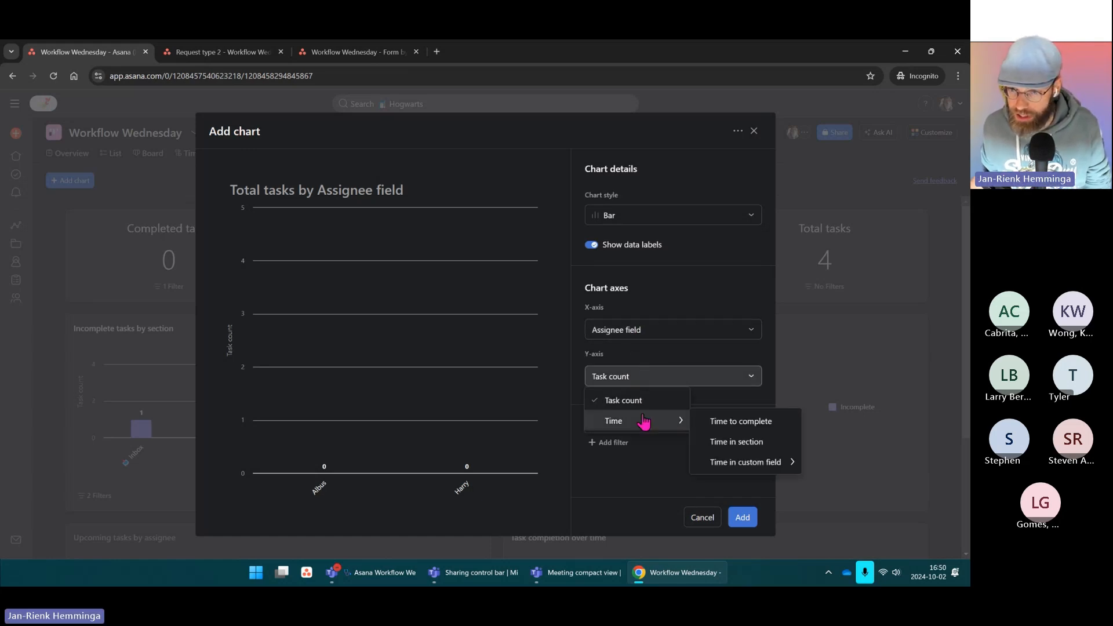
click(747, 442)
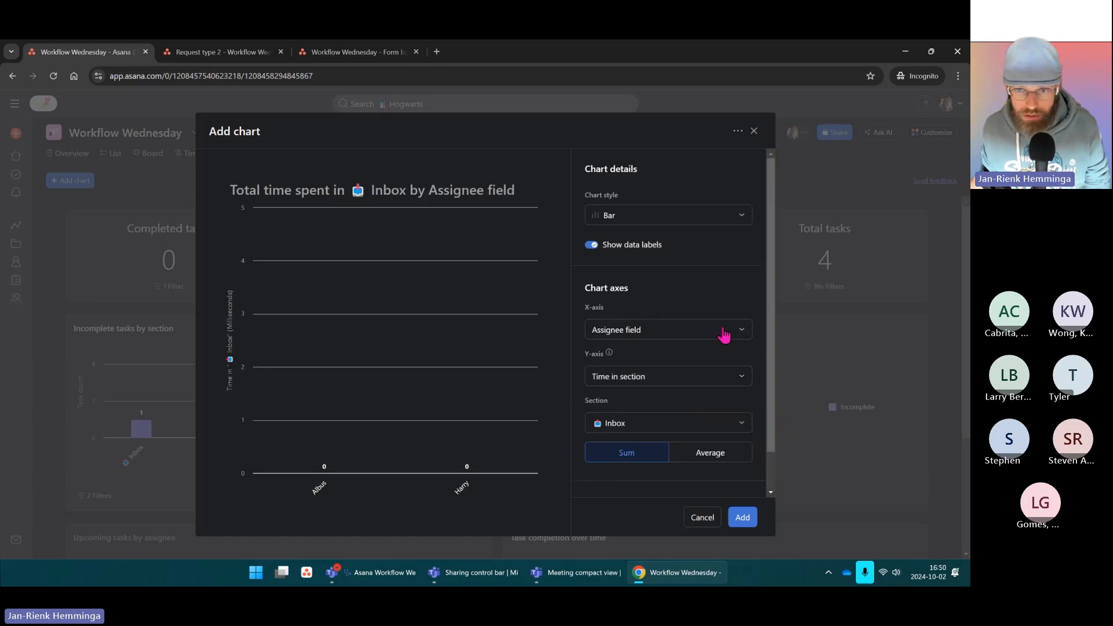
click(645, 335)
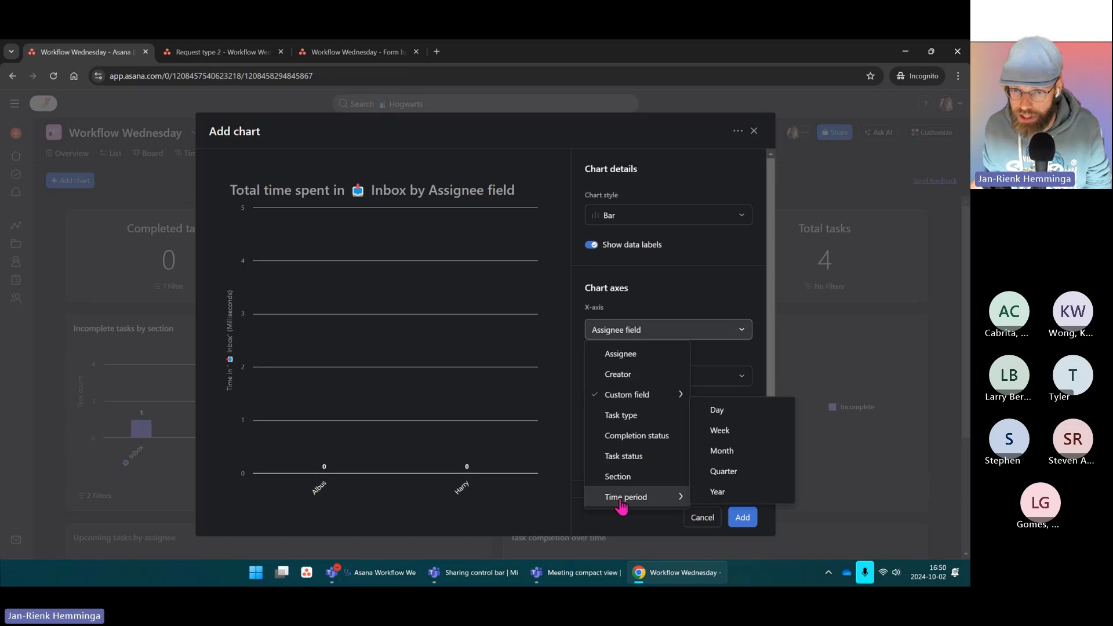
click(618, 477)
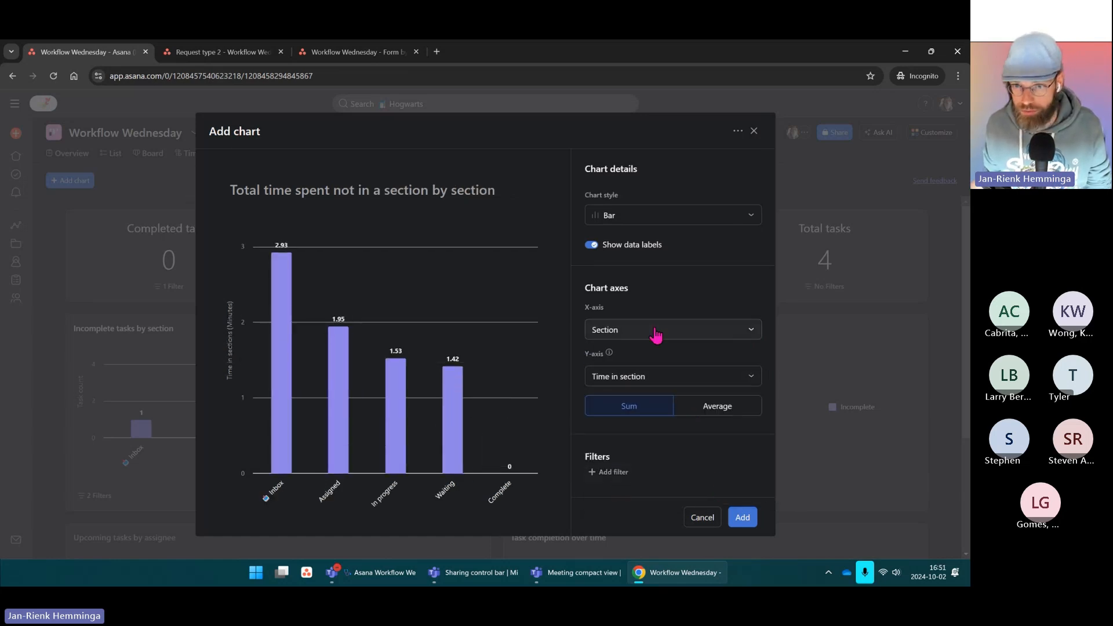
mouse_move(449, 429)
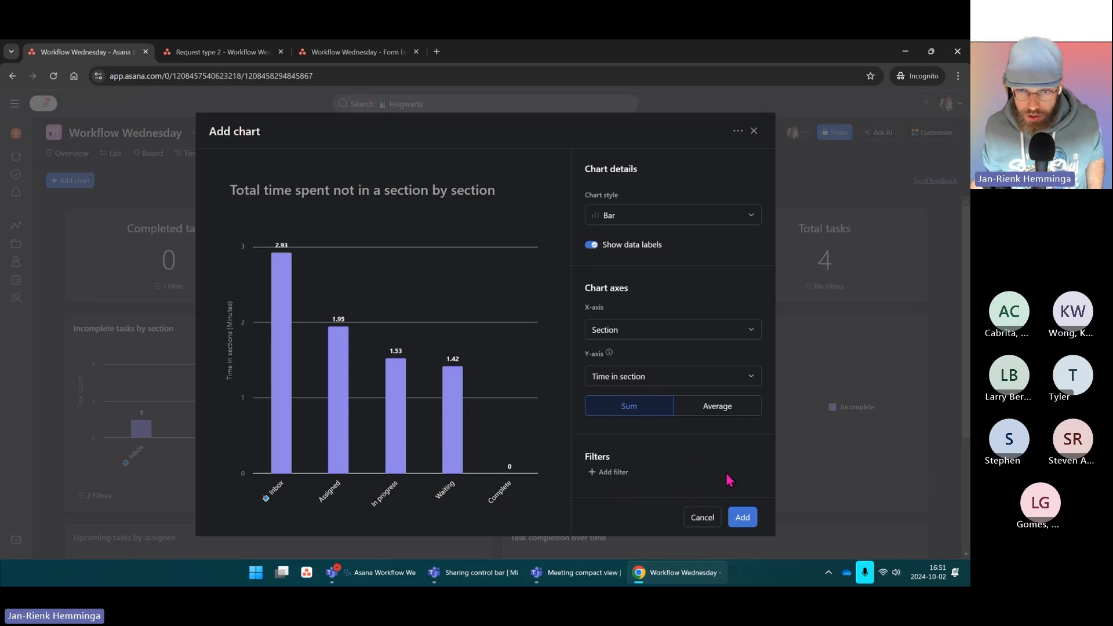
click(669, 381)
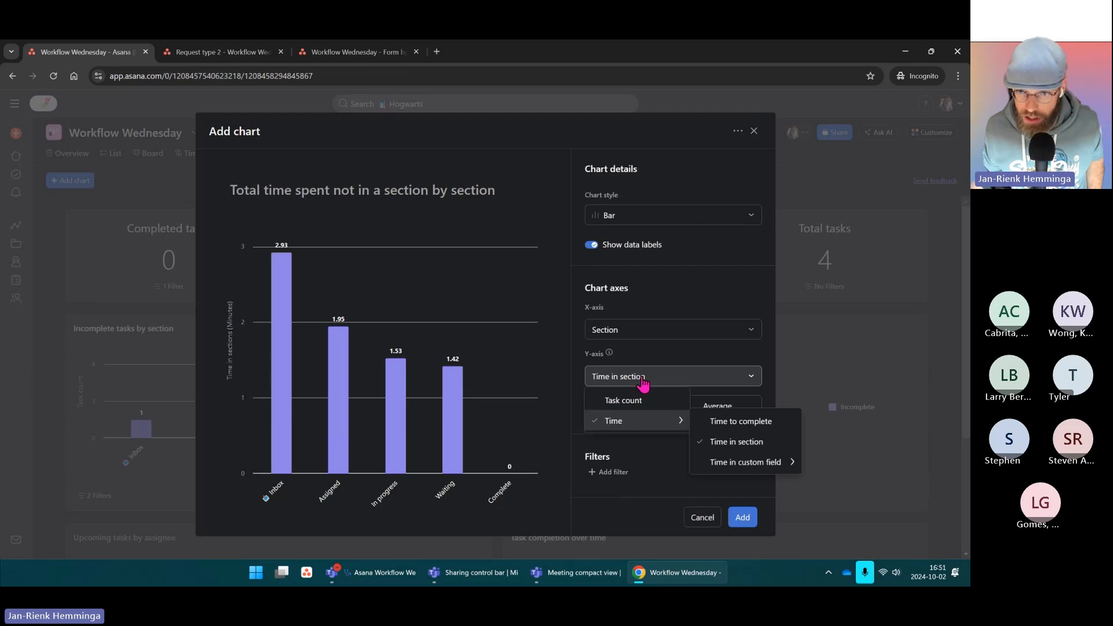
click(674, 358)
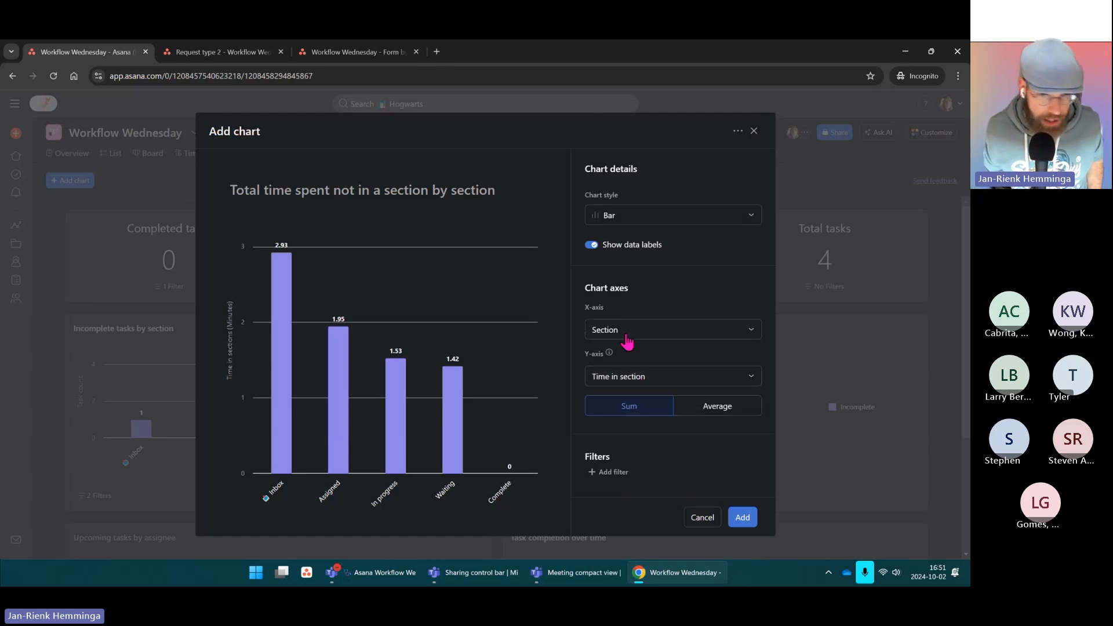
click(672, 378)
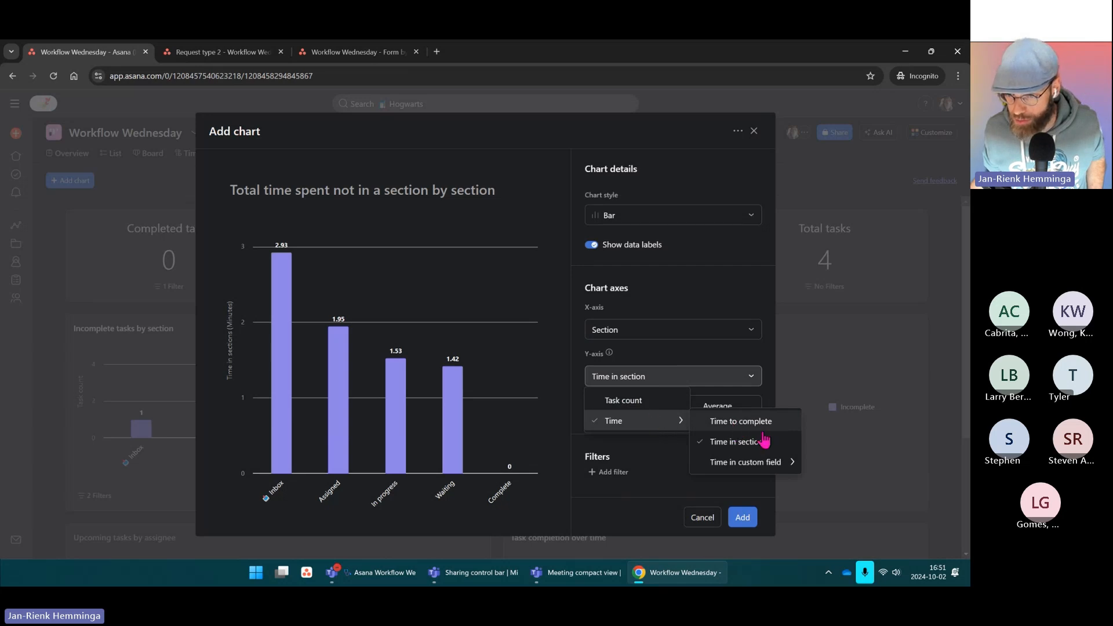
mouse_move(751, 470)
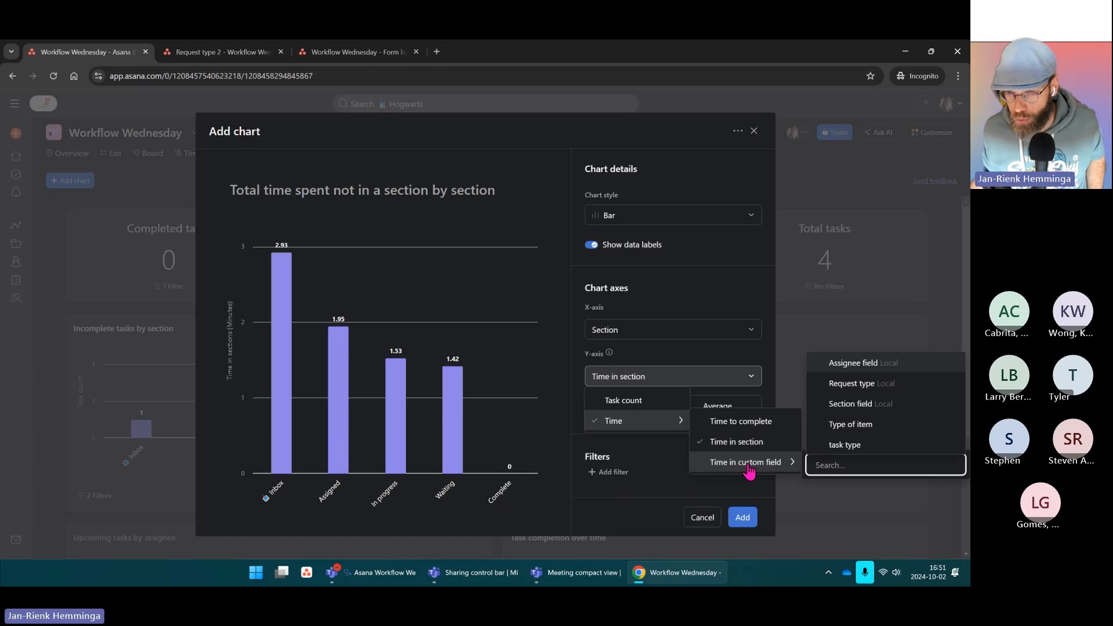
click(653, 451)
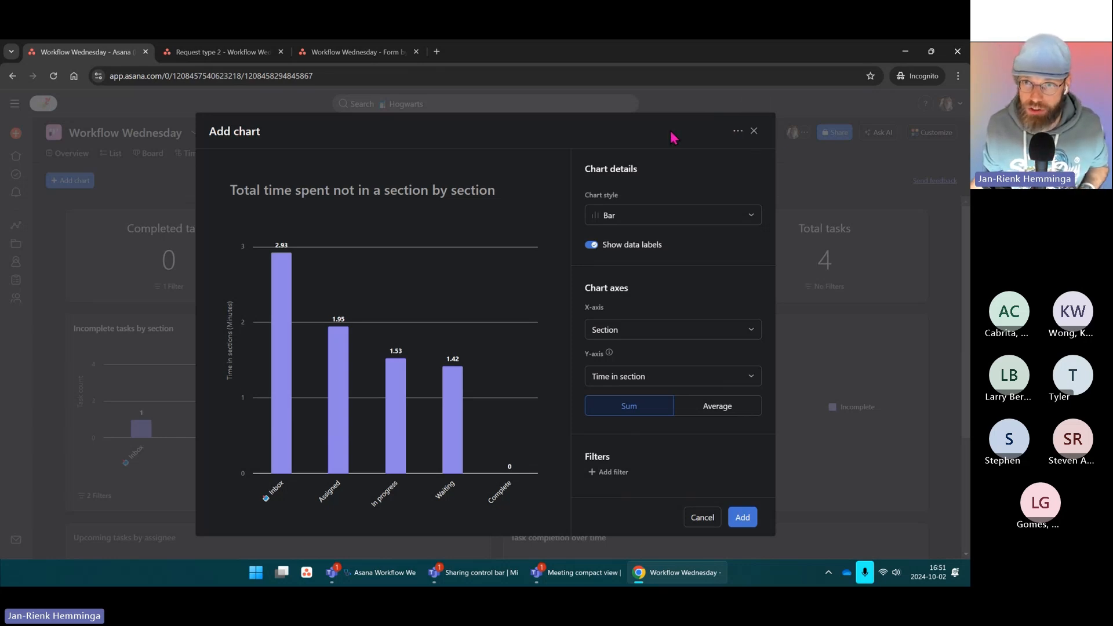
click(753, 133)
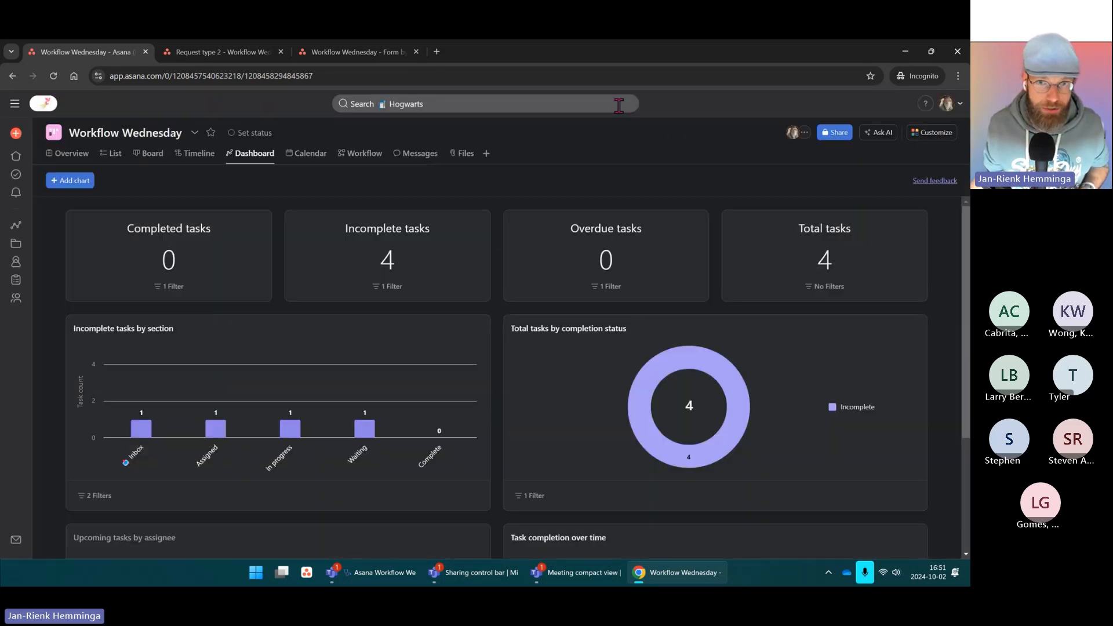